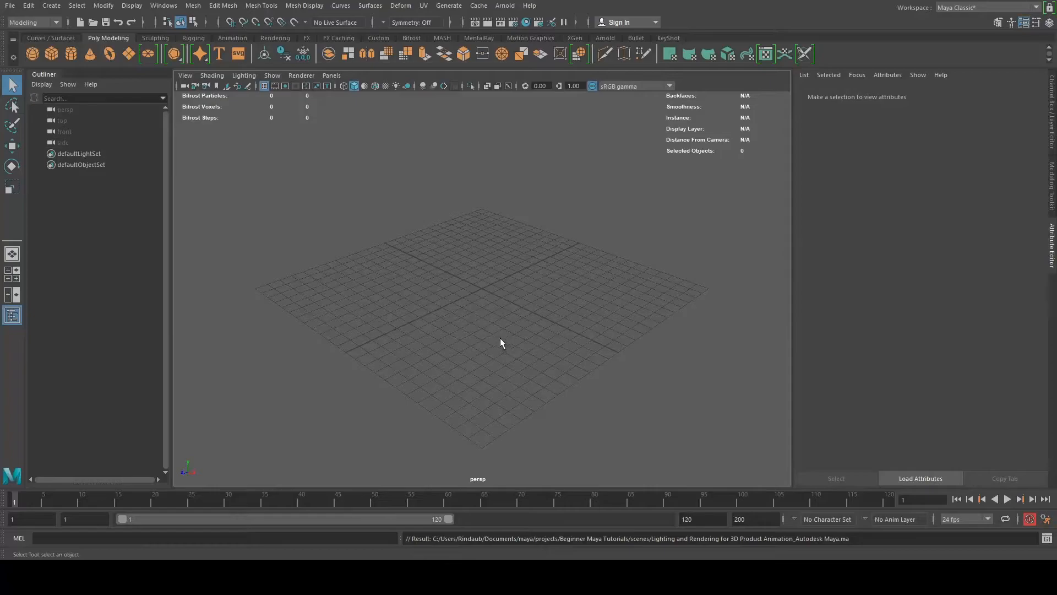
# Create a polygon sphere, a polygon cube and a polygon cylinder at the grid's origin.
pyautogui.keyDown('alt'); pyautogui.moveTo(396, 300); pyautogui.dragTo(417, 318); pyautogui.keyUp('alt')
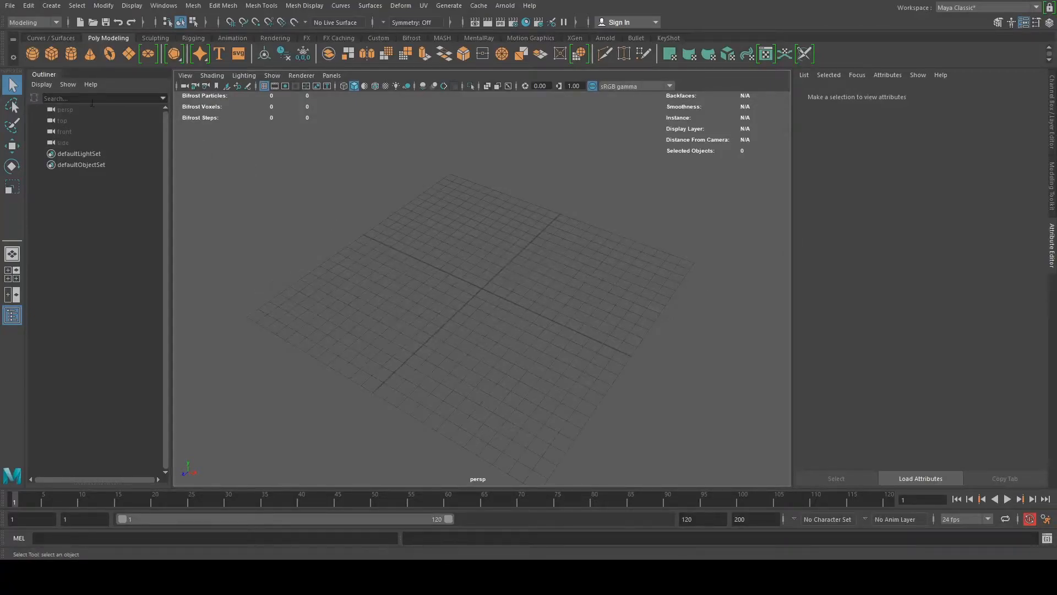
pyautogui.click(34, 54)
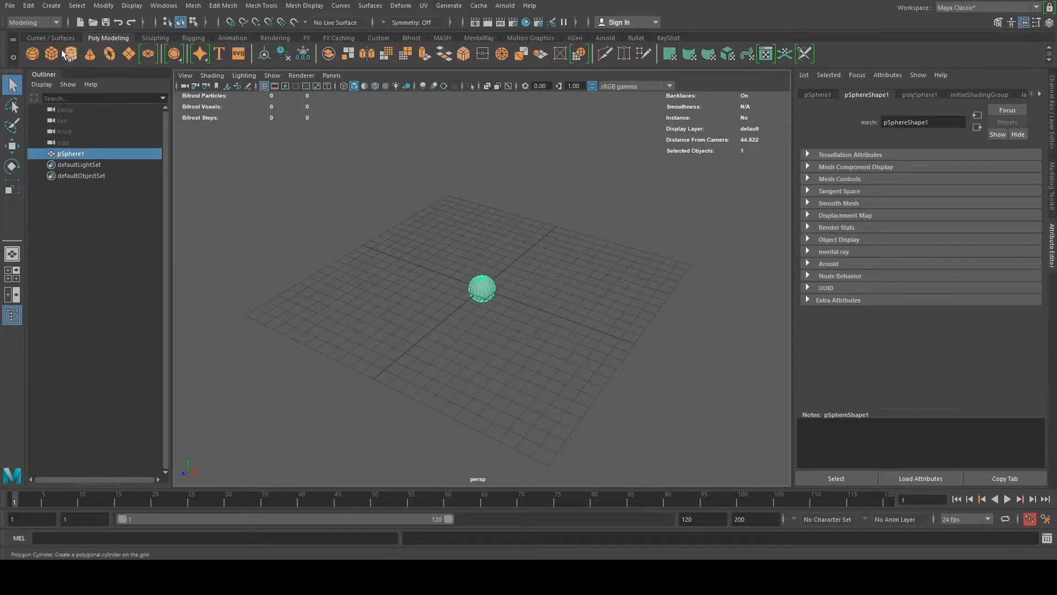
pyautogui.click(60, 52)
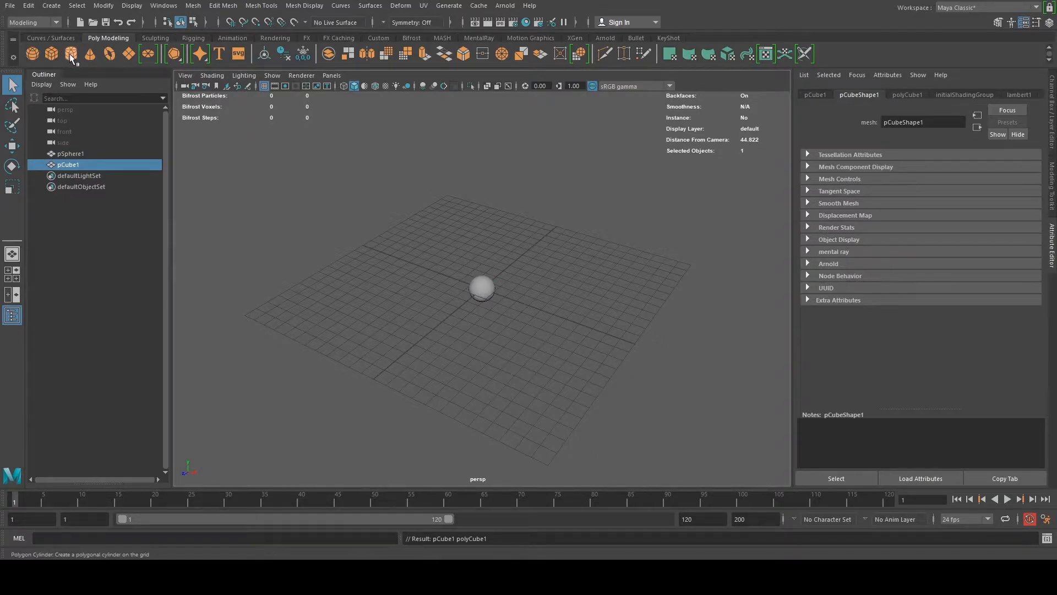
pyautogui.click(70, 53)
# Move the cylinder aside along X to about 2.28 and raise it in Y to about 1.04.
pyautogui.press('f')
pyautogui.scroll(-5, 498, 331)
pyautogui.press('w')
pyautogui.moveTo(589, 303); pyautogui.dragTo(688, 307)
pyautogui.moveTo(597, 205); pyautogui.dragTo(590, 150)
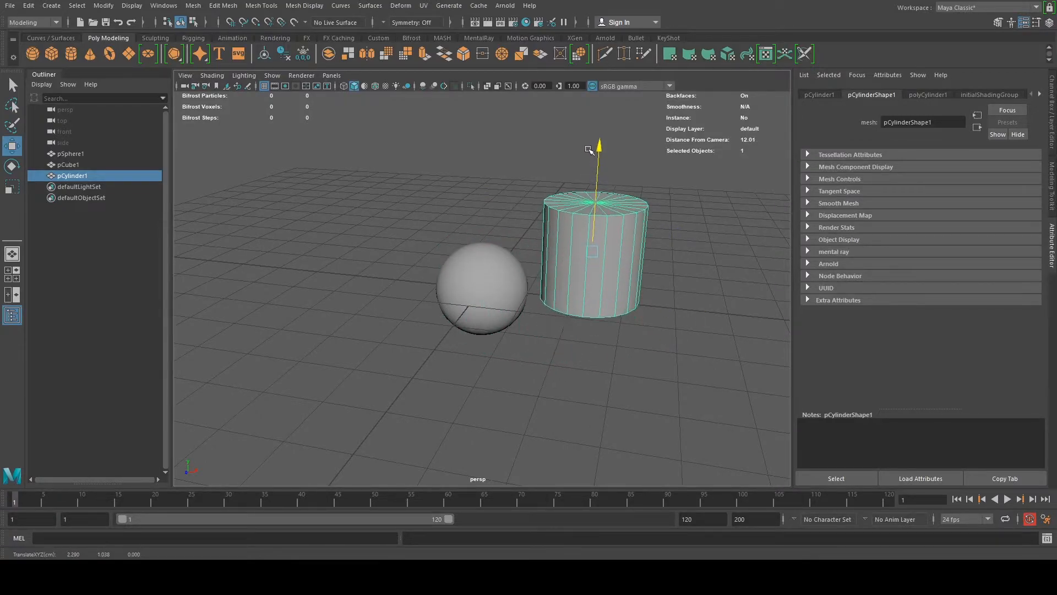
# Move the sphere to the far side of the cylinder, about 5.09 in X, and raise it to about 0.99 in Y.
pyautogui.click(519, 271)
pyautogui.moveTo(587, 299); pyautogui.dragTo(868, 324)
pyautogui.keyDown('alt'); pyautogui.moveTo(709, 250); pyautogui.dragTo(638, 257, button='middle'); pyautogui.keyUp('alt')
pyautogui.moveTo(674, 222); pyautogui.dragTo(681, 174)
pyautogui.keyDown('alt'); pyautogui.moveTo(681, 199); pyautogui.dragTo(662, 159); pyautogui.keyUp('alt')
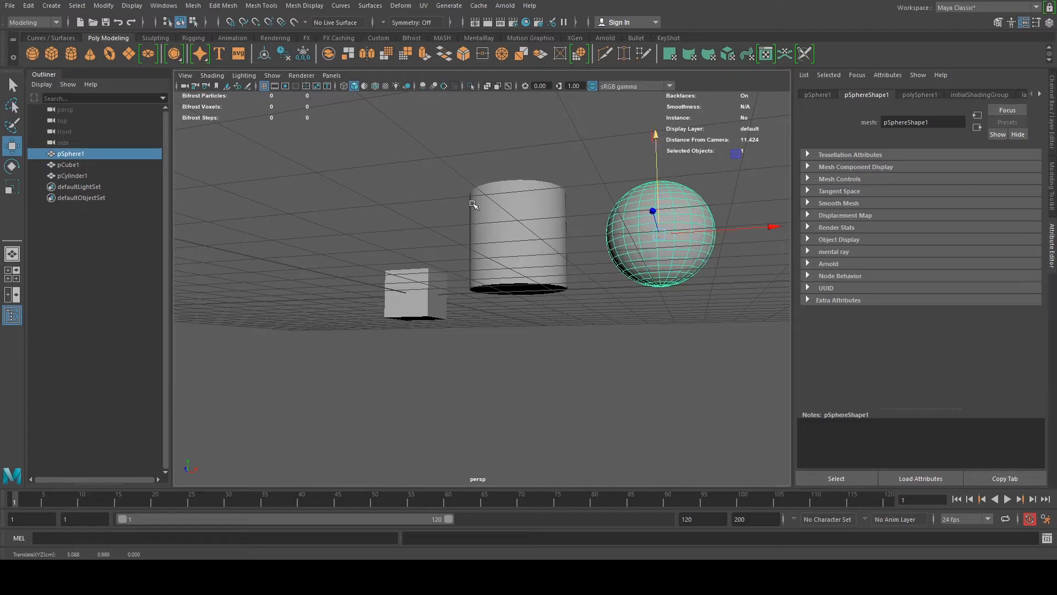
# Adjust the cube's position along X and raise it to line up with the cylinder and sphere.
pyautogui.keyDown('alt'); pyautogui.moveTo(494, 199); pyautogui.dragTo(437, 265); pyautogui.keyUp('alt')
pyautogui.click(423, 274)
pyautogui.moveTo(485, 300); pyautogui.dragTo(459, 287)
pyautogui.moveTo(389, 197); pyautogui.dragTo(391, 170)
pyautogui.keyDown('alt'); pyautogui.moveTo(485, 300); pyautogui.dragTo(496, 302); pyautogui.keyUp('alt')
# Scale the cube up uniformly to nearly the cylinder's size and raise it to sit on the grid.
pyautogui.press('r')
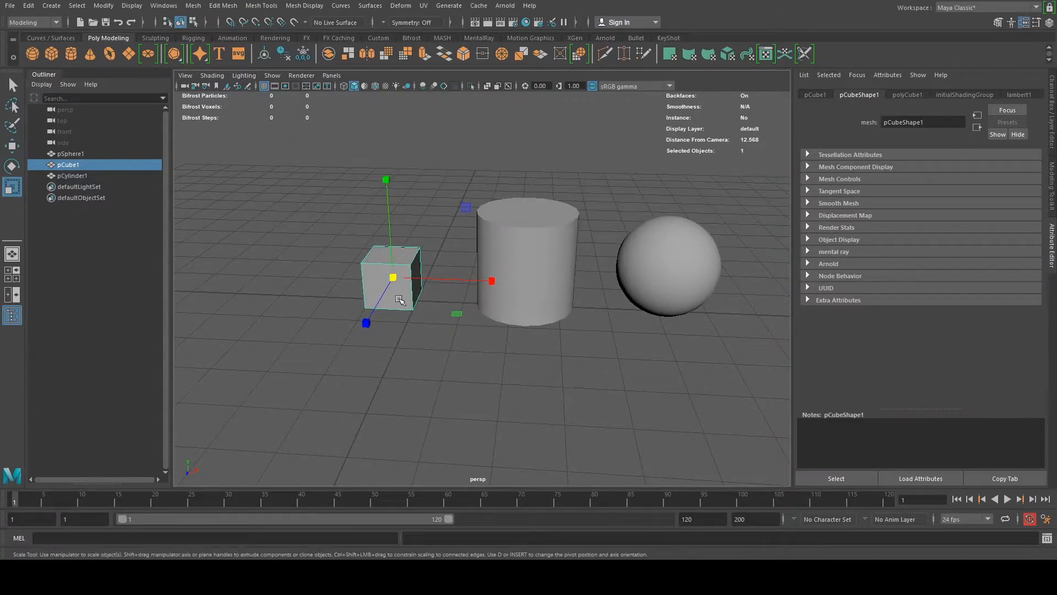
pyautogui.moveTo(393, 277); pyautogui.dragTo(426, 278)
pyautogui.press('w')
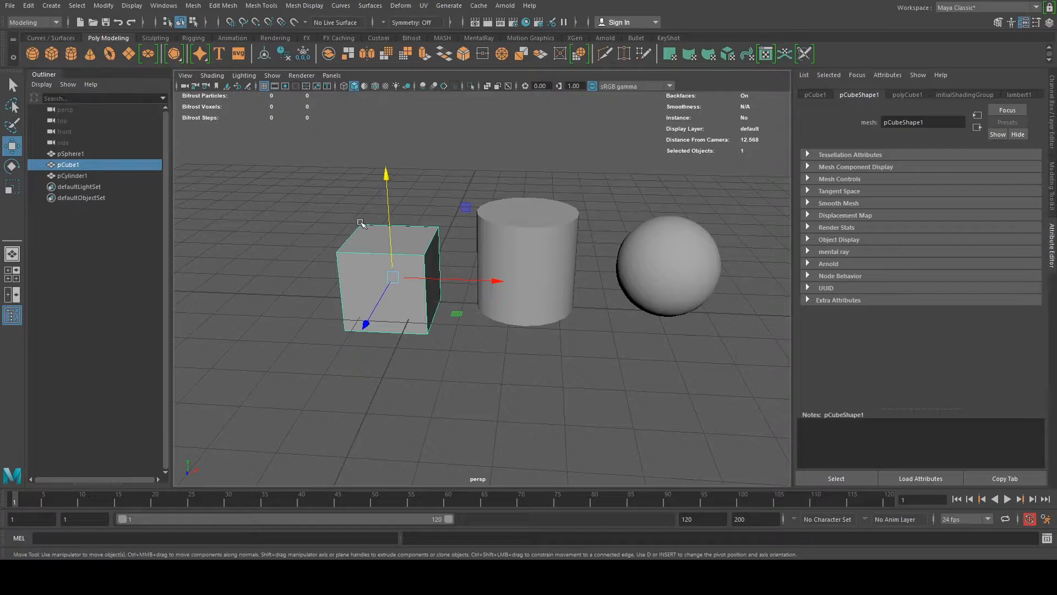
pyautogui.moveTo(388, 179); pyautogui.dragTo(392, 165)
pyautogui.keyDown('alt'); pyautogui.moveTo(457, 276); pyautogui.dragTo(496, 337); pyautogui.keyUp('alt')
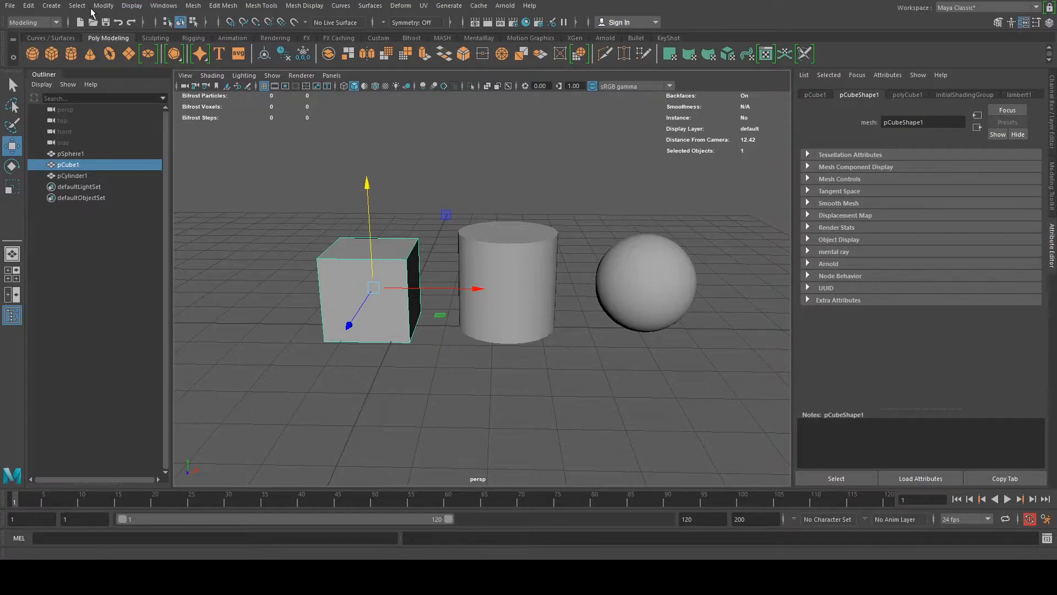
# Open the Arnold RenderView and start a live IPR render of the scene.
pyautogui.click(51, 6)
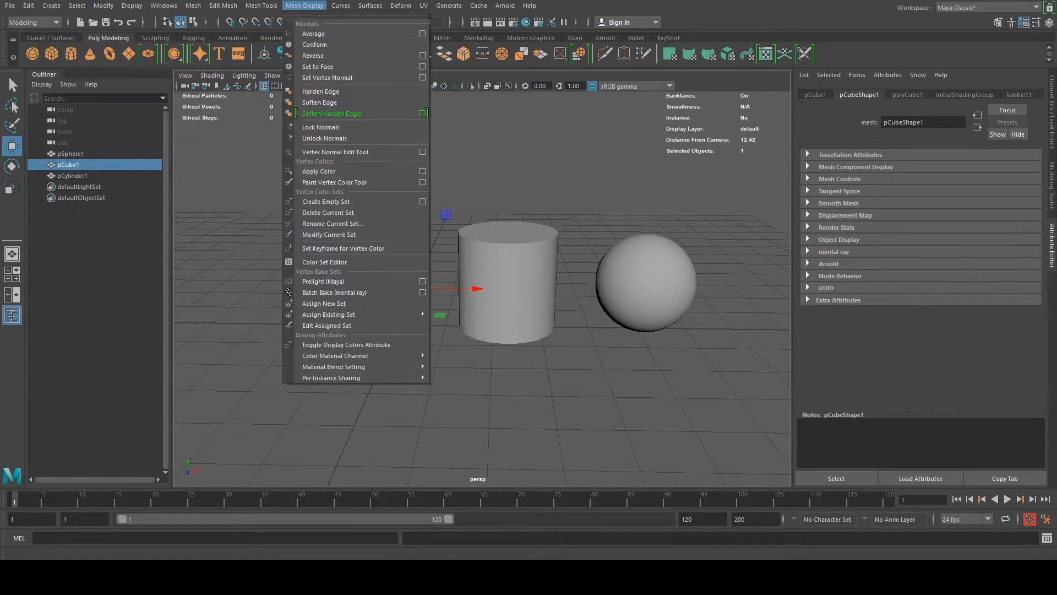
pyautogui.click(576, 8)
pyautogui.click(505, 7)
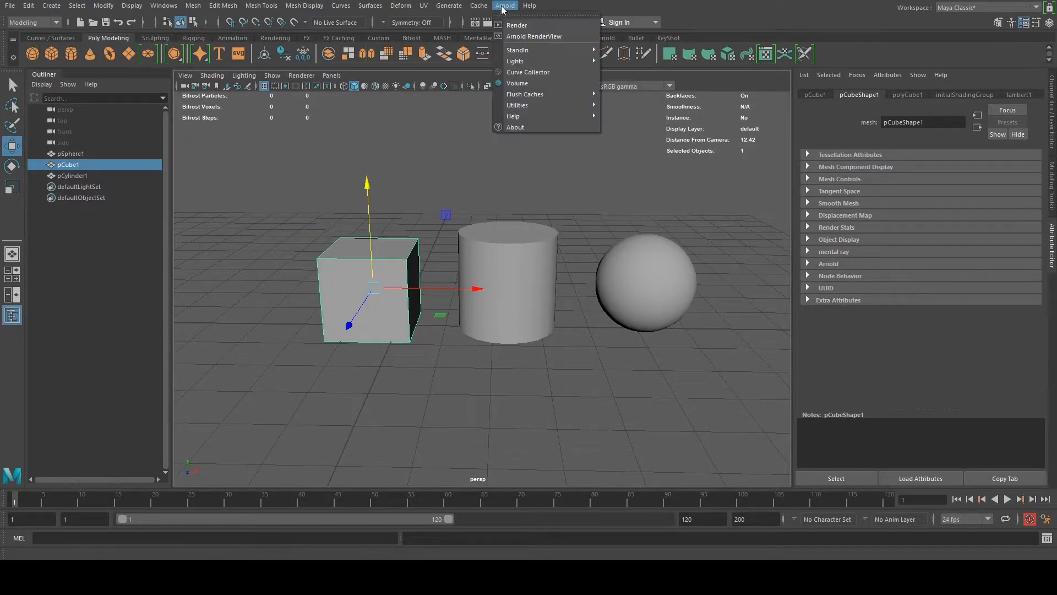
pyautogui.click(518, 37)
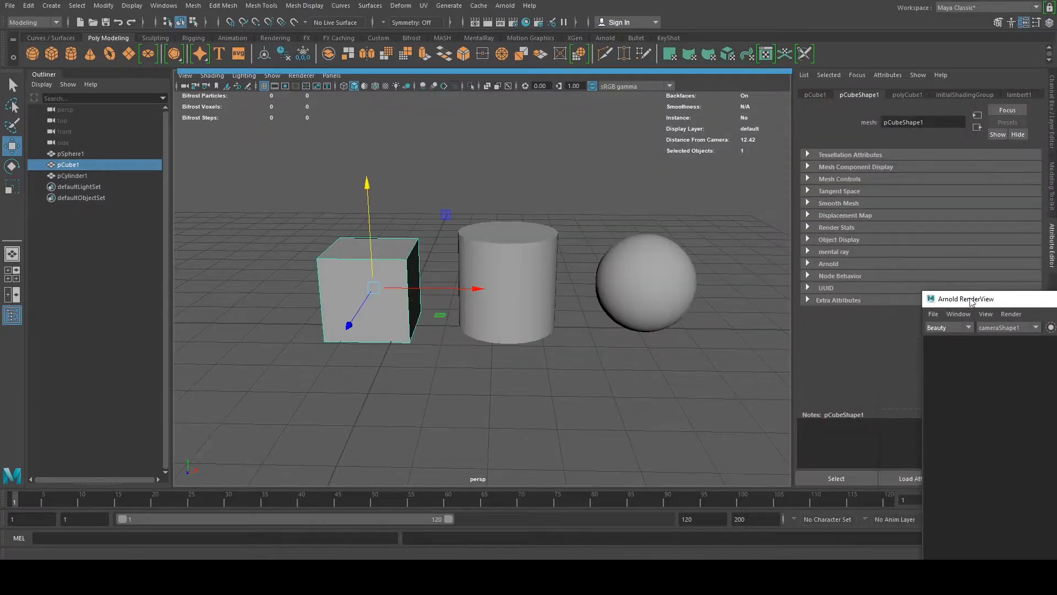
pyautogui.moveTo(534, 70); pyautogui.dragTo(727, 74)
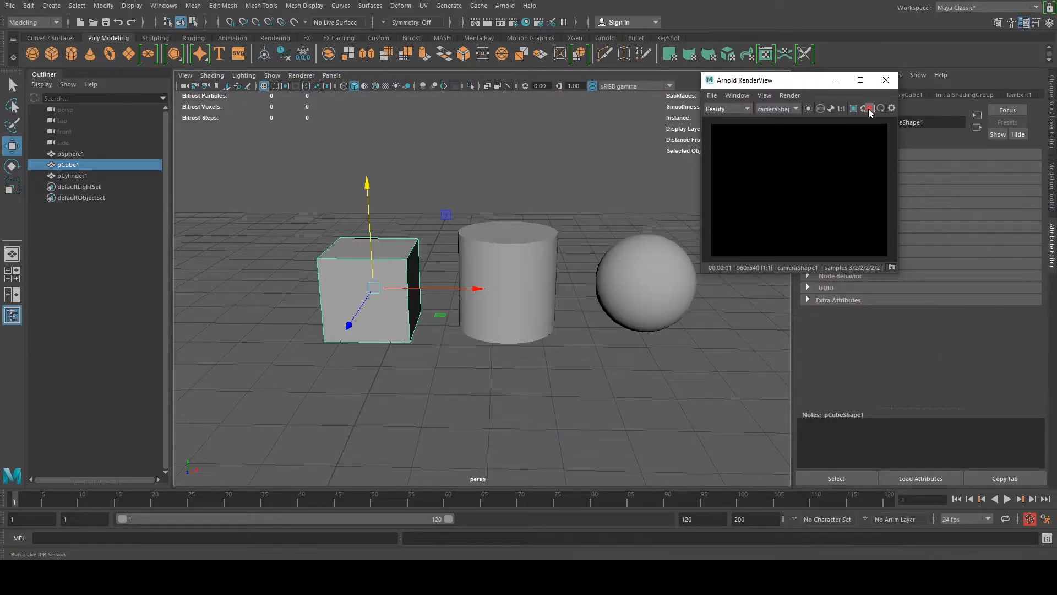
pyautogui.click(868, 108)
pyautogui.moveTo(805, 85); pyautogui.dragTo(881, 45)
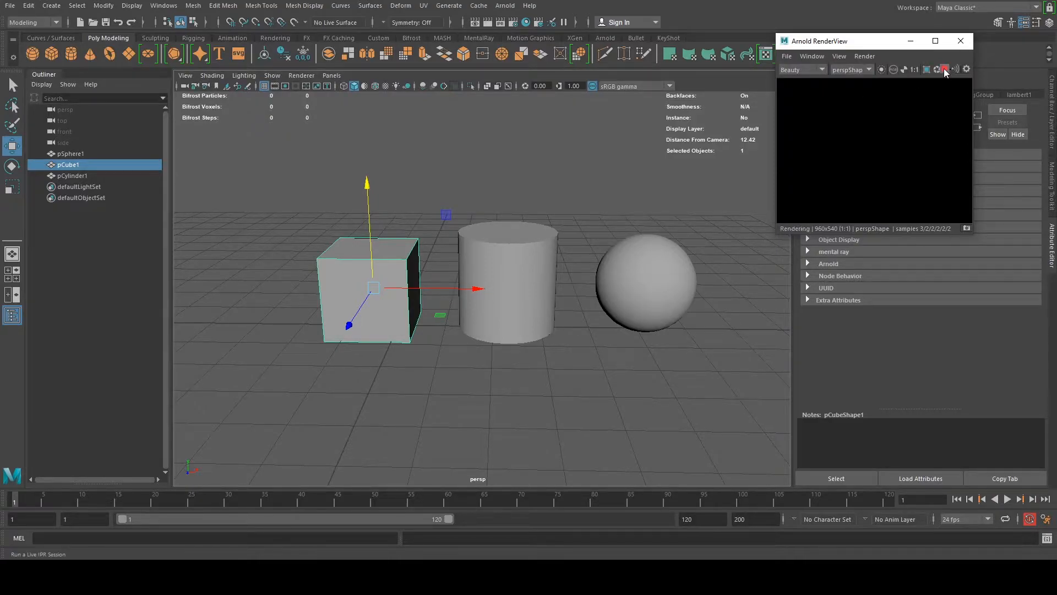
# Enlarge the render window and place it so the three objects stay in view beside it.
pyautogui.moveTo(875, 42); pyautogui.dragTo(920, 32)
pyautogui.moveTo(819, 225); pyautogui.dragTo(634, 297)
pyautogui.moveTo(775, 39); pyautogui.dragTo(798, 25)
pyautogui.keyDown('alt'); pyautogui.moveTo(494, 325); pyautogui.dragTo(483, 331, button='middle'); pyautogui.keyUp('alt')
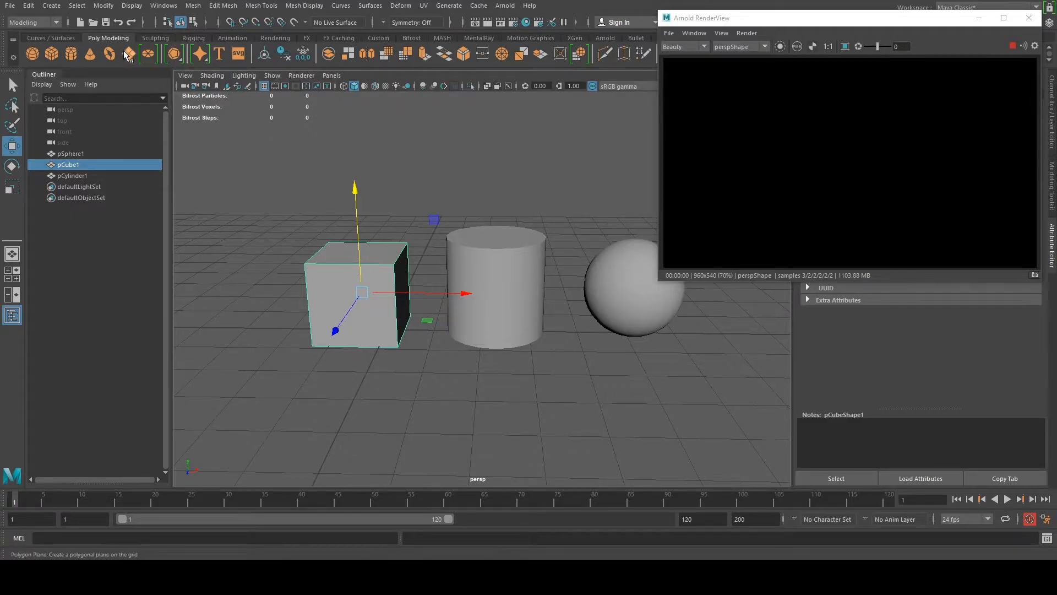
# Try lighting the scene with an Arnold Skydome Light and undo its creation.
pyautogui.click(505, 5)
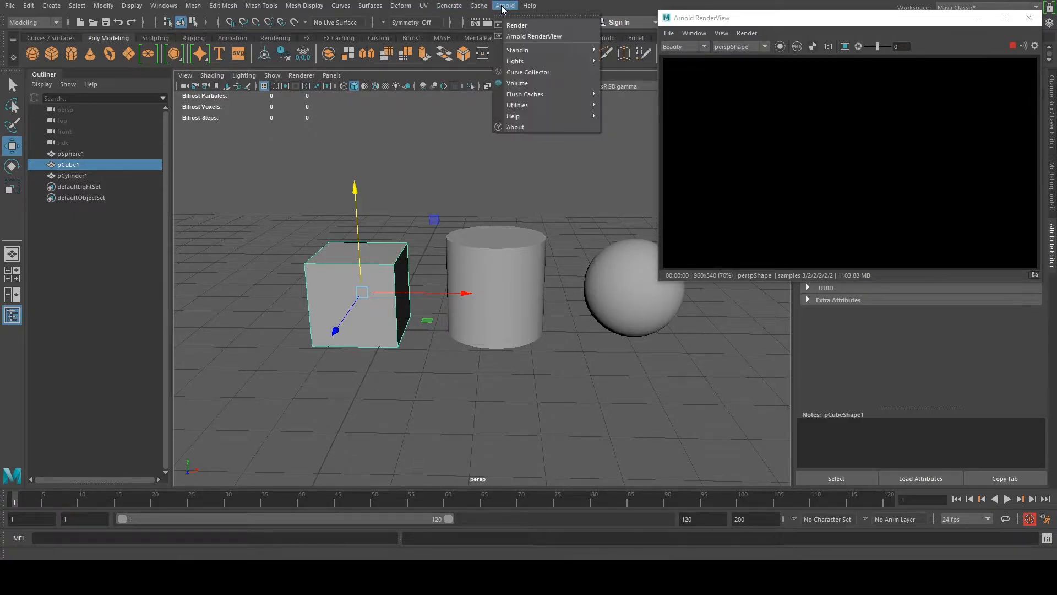
pyautogui.moveTo(519, 63)
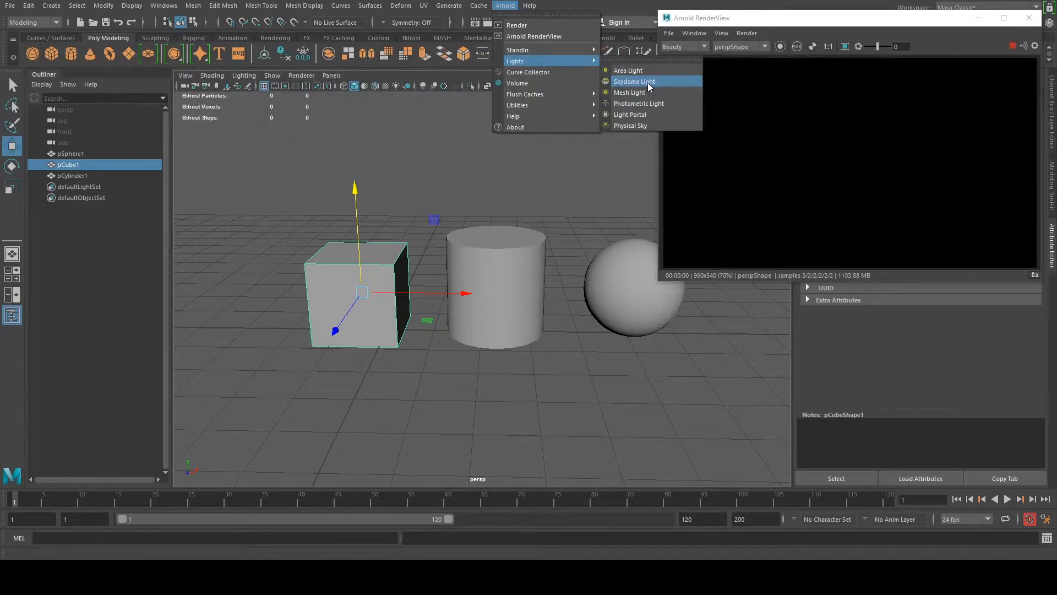
pyautogui.click(634, 81)
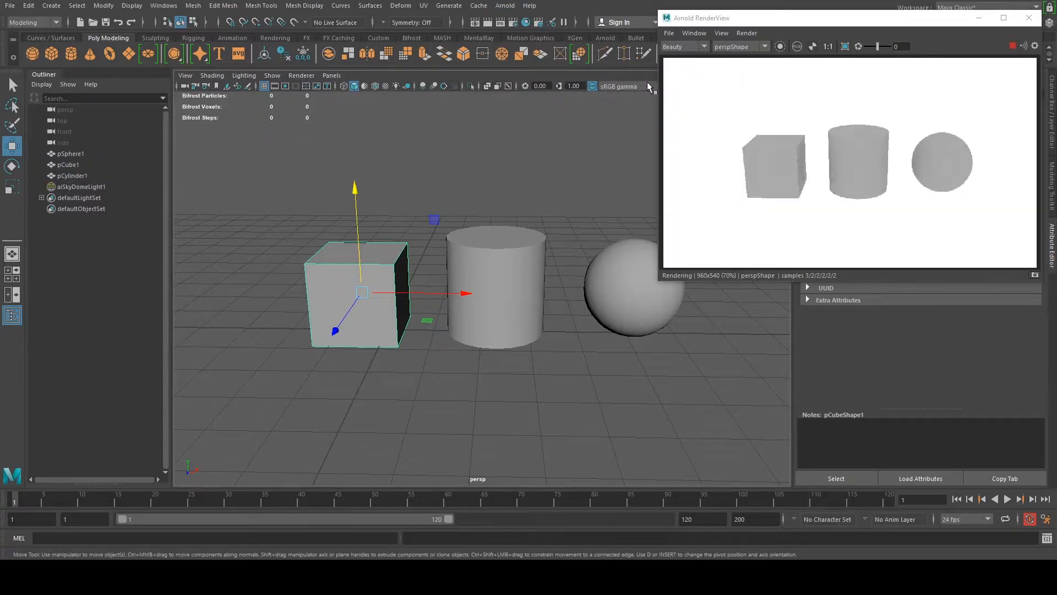
pyautogui.press('alt')
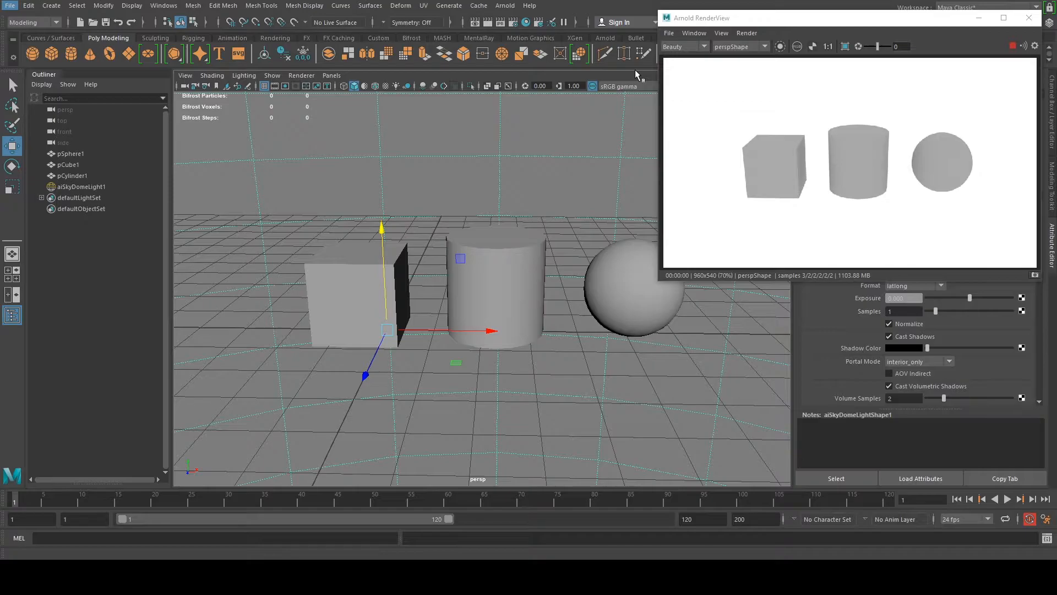
pyautogui.hotkey('ctrl', 'z')
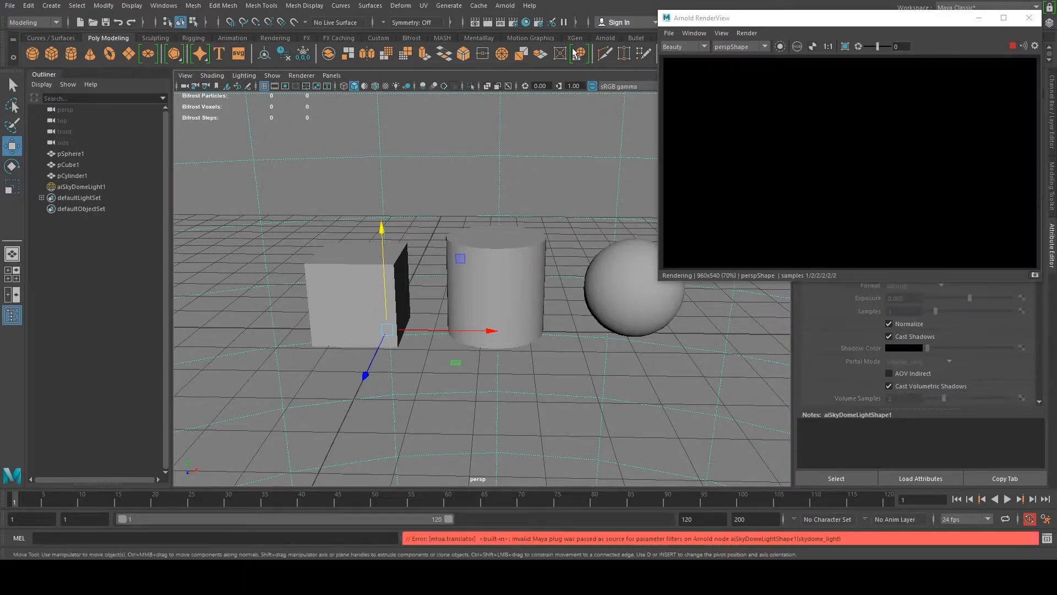
# Add an Arnold Area Light and move it up off the grid near the cube.
pyautogui.click(505, 6)
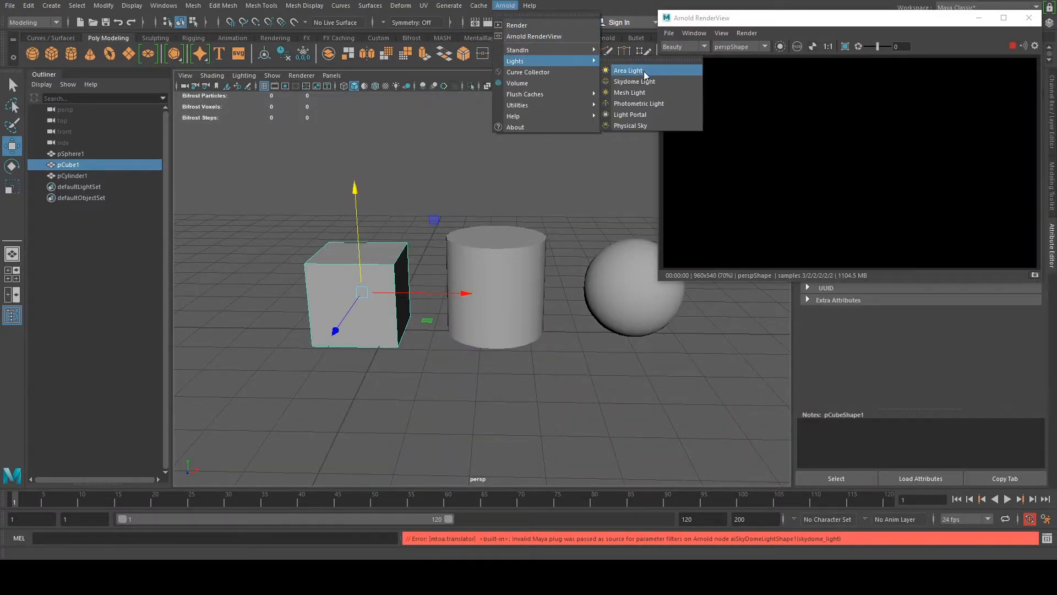
pyautogui.click(640, 74)
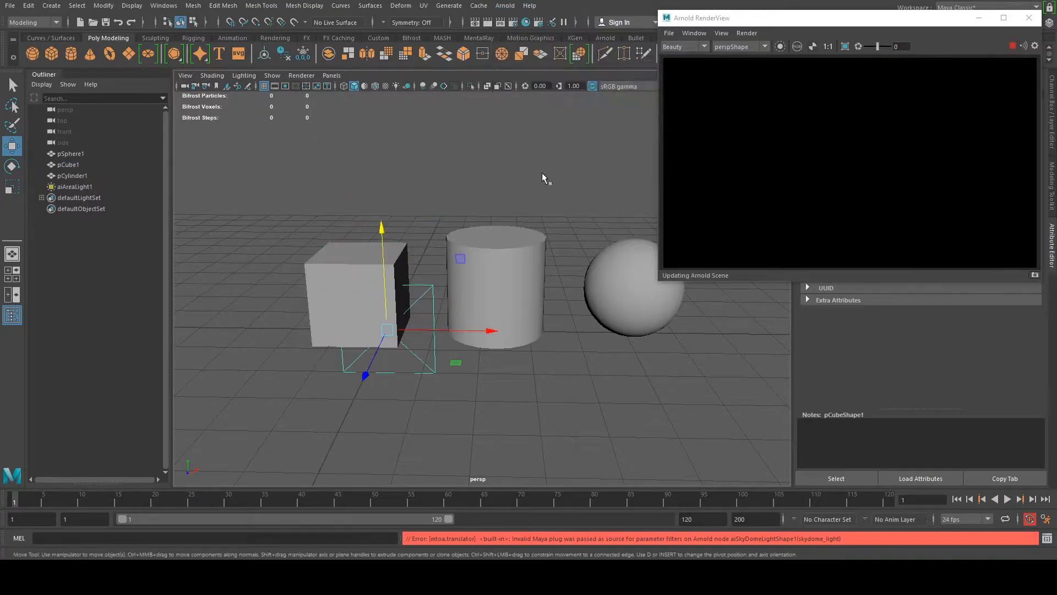
pyautogui.scroll(-4, 452, 293)
pyautogui.keyDown('alt'); pyautogui.moveTo(452, 293); pyautogui.dragTo(279, 341); pyautogui.keyUp('alt')
pyautogui.moveTo(351, 236); pyautogui.dragTo(383, 198)
# Scale up the area light and position it in front of the objects at about X 1.59, Y 2.66, Z 2.31.
pyautogui.press('e')
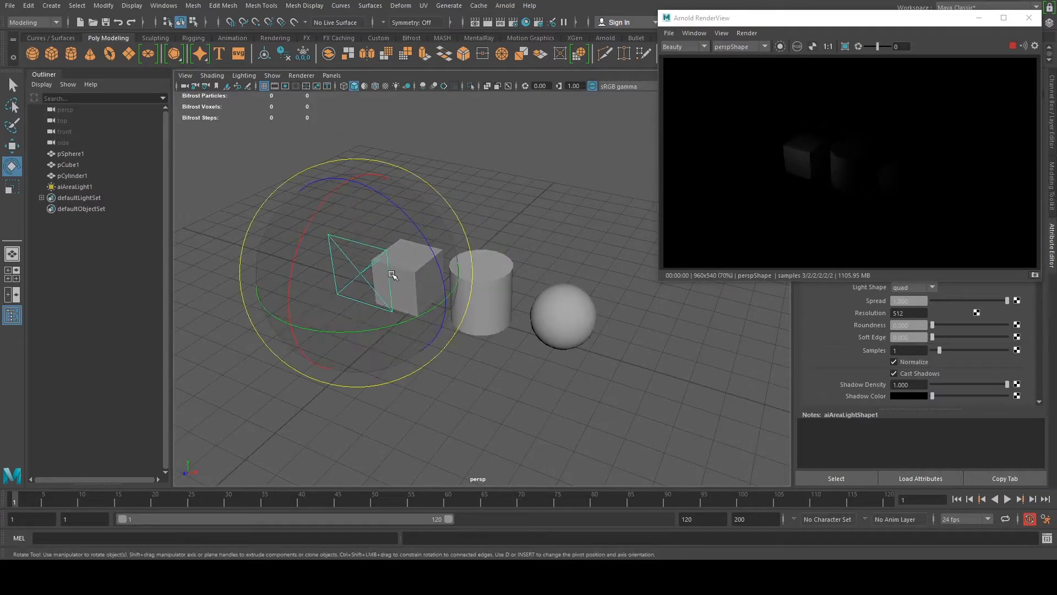
pyautogui.press('r')
pyautogui.moveTo(361, 273); pyautogui.dragTo(420, 268)
pyautogui.press('e')
pyautogui.press('w')
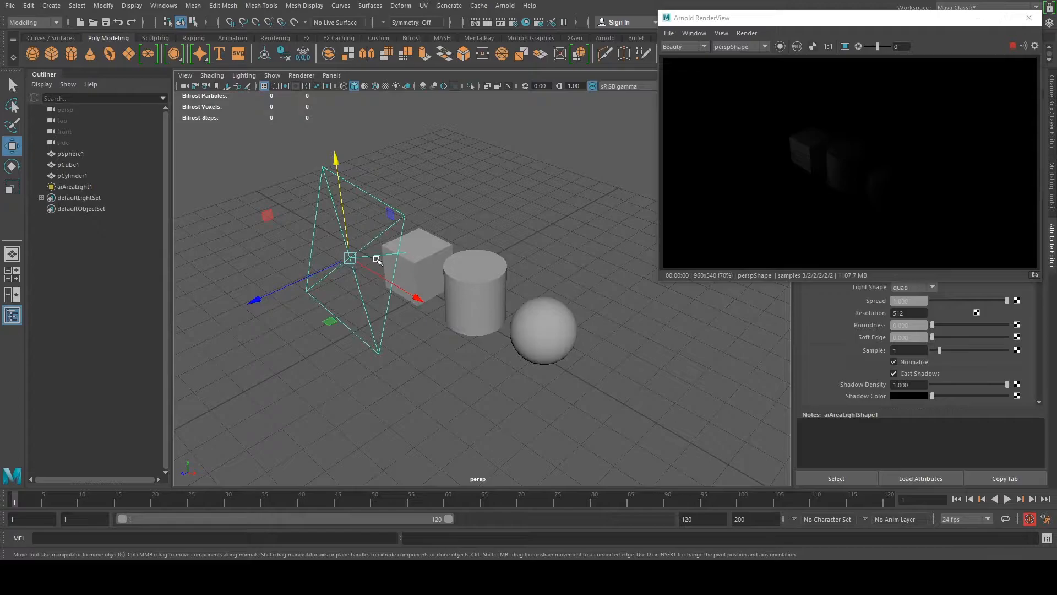
pyautogui.moveTo(262, 302); pyautogui.dragTo(274, 292)
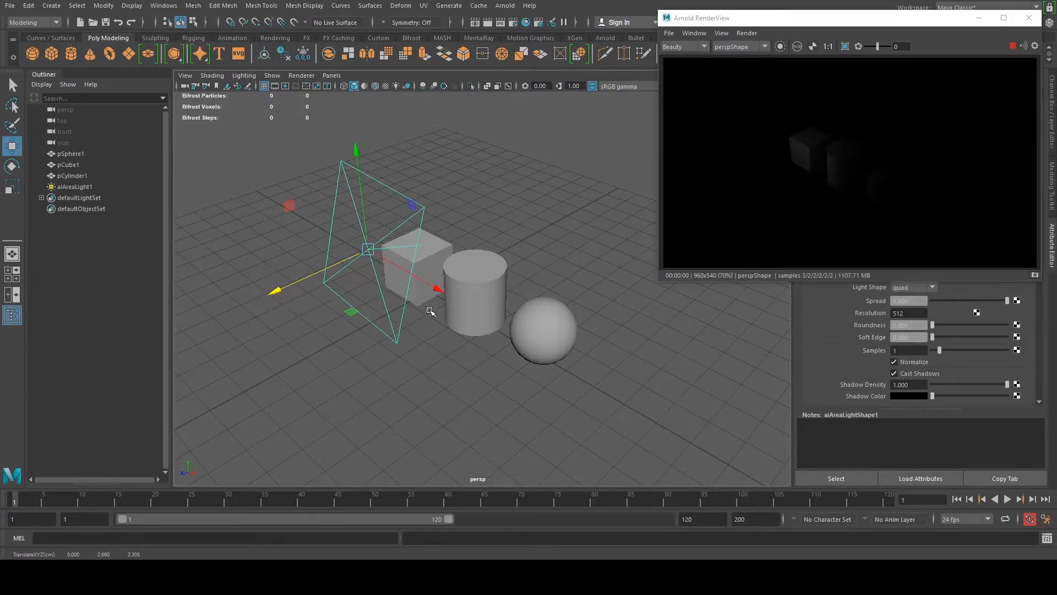
pyautogui.moveTo(436, 291); pyautogui.dragTo(477, 312)
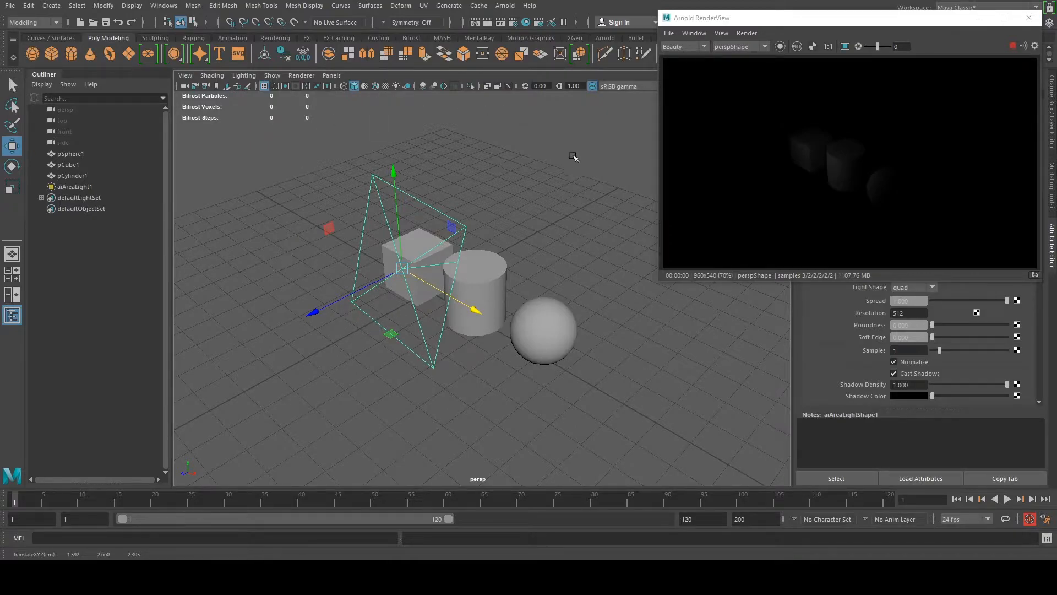
# Clear the selection and add an Arnold Skydome Light to the scene.
pyautogui.click(513, 243)
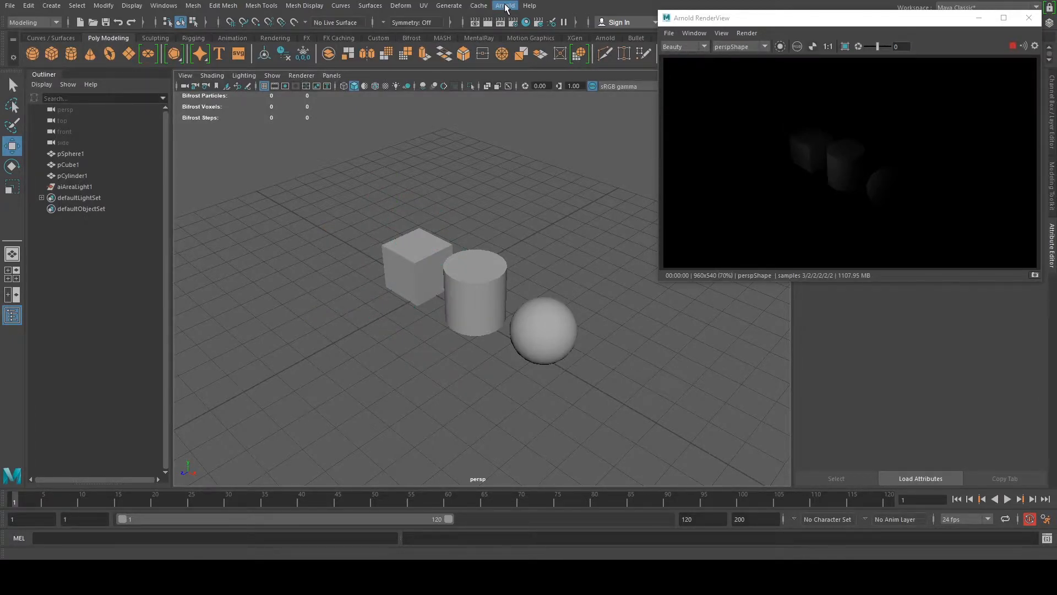
pyautogui.click(506, 7)
pyautogui.moveTo(537, 54)
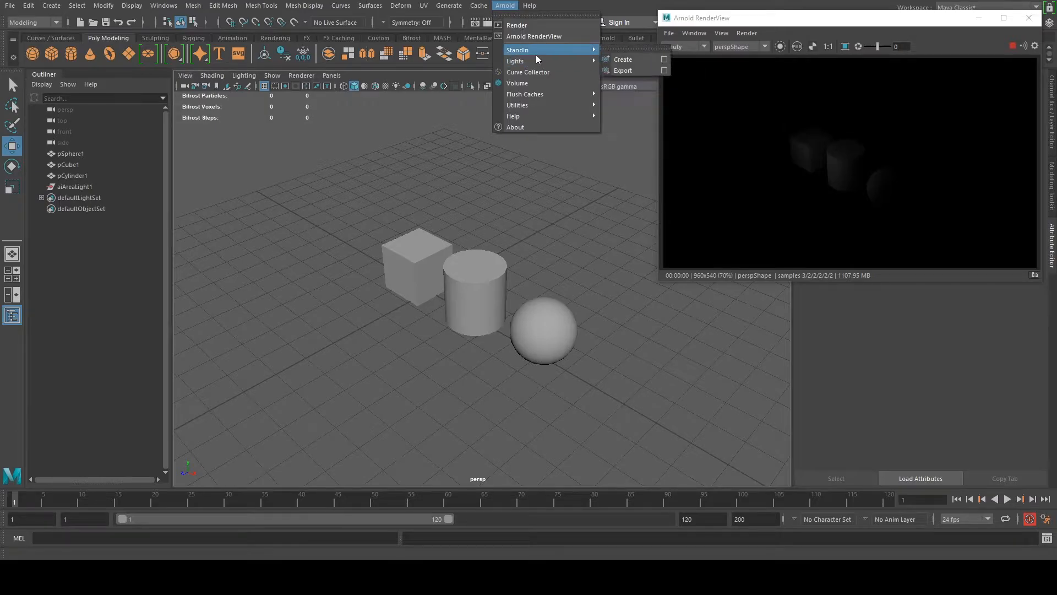
pyautogui.click(644, 83)
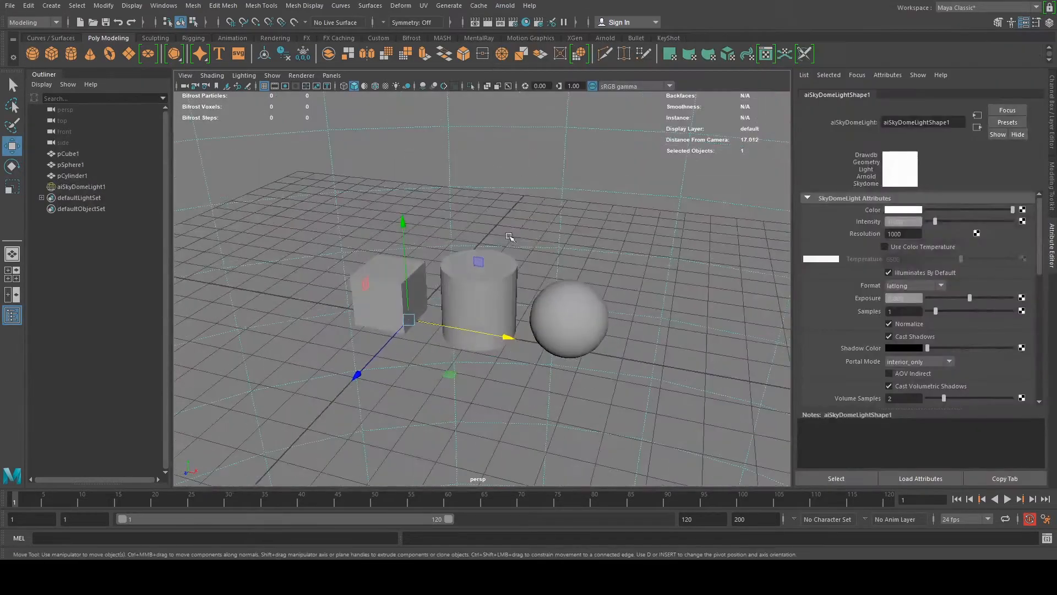
# Reopen the Arnold RenderView with the live IPR render running and make its window slightly narrower.
pyautogui.click(506, 6)
pyautogui.click(542, 38)
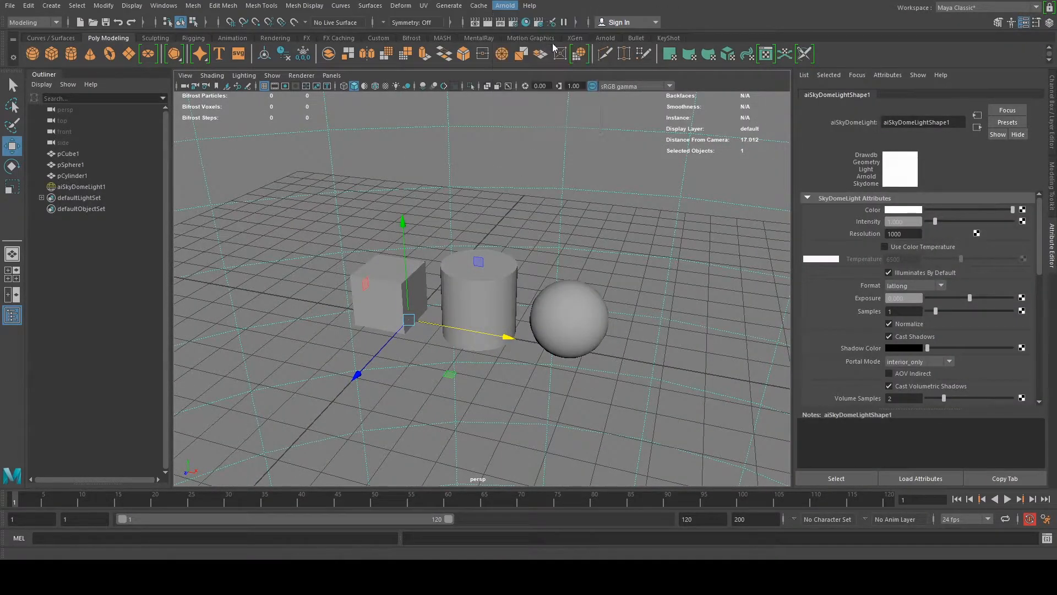
pyautogui.click(1012, 46)
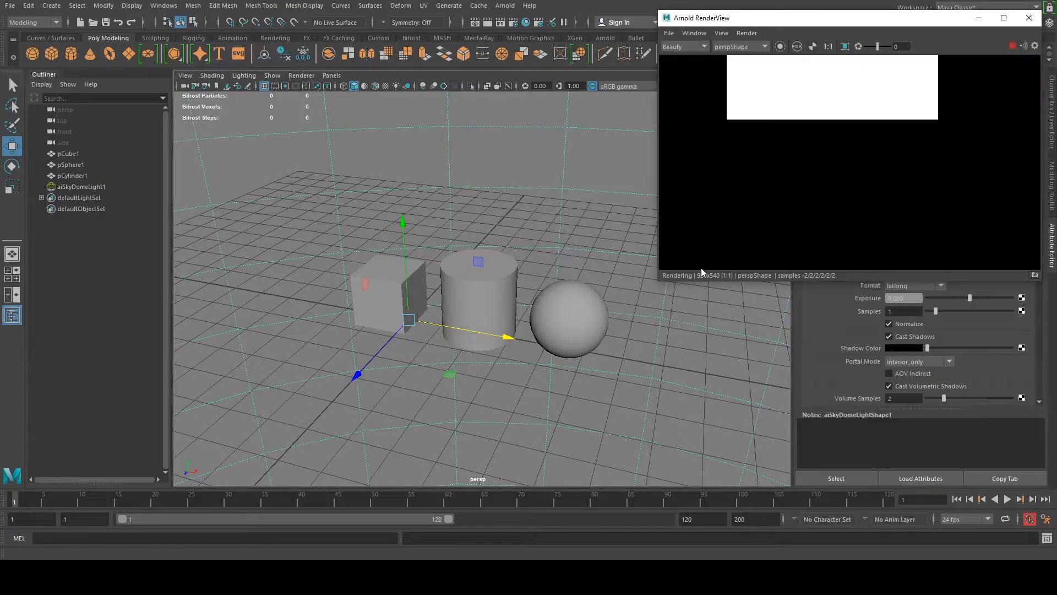
pyautogui.moveTo(658, 282); pyautogui.dragTo(692, 280)
pyautogui.keyDown('alt'); pyautogui.moveTo(403, 287); pyautogui.dragTo(389, 306, button='middle'); pyautogui.keyUp('alt')
pyautogui.scroll(-2, 531, 191)
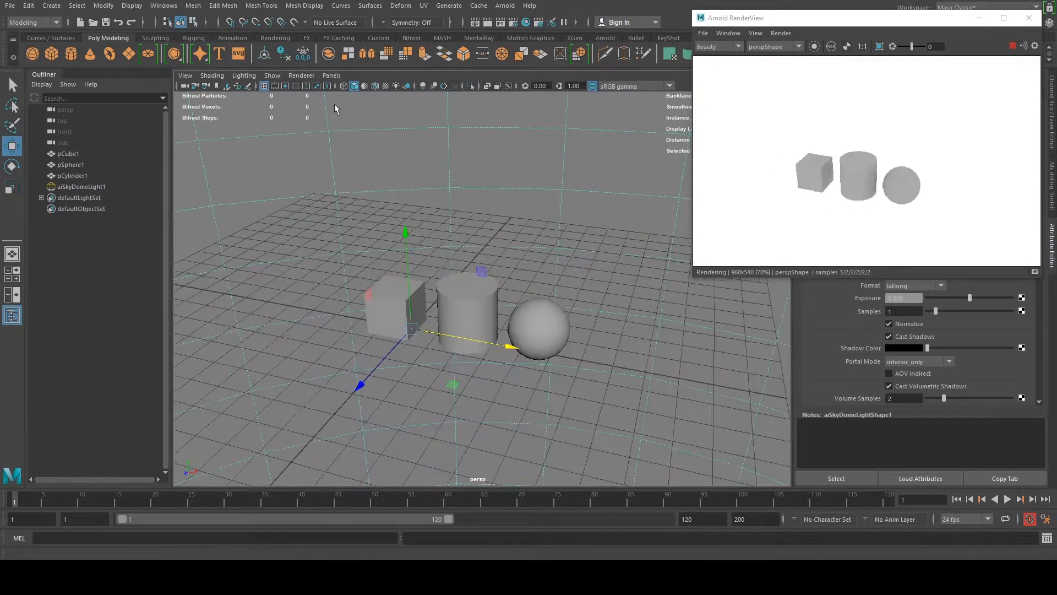
# Create a polygon plane as a floor and scale it uniformly to about 14.
pyautogui.click(122, 53)
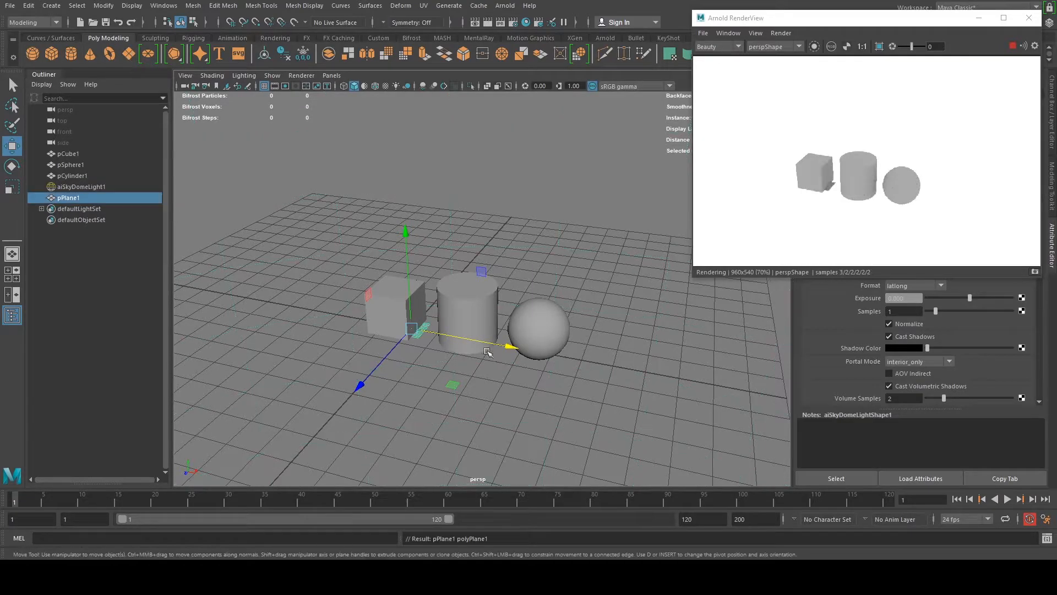
pyautogui.keyDown('alt'); pyautogui.moveTo(474, 345); pyautogui.dragTo(639, 328); pyautogui.keyUp('alt')
pyautogui.press('r')
# Move the floor plane along X to about 2.8 so it is centered beneath the three objects.
pyautogui.press('w')
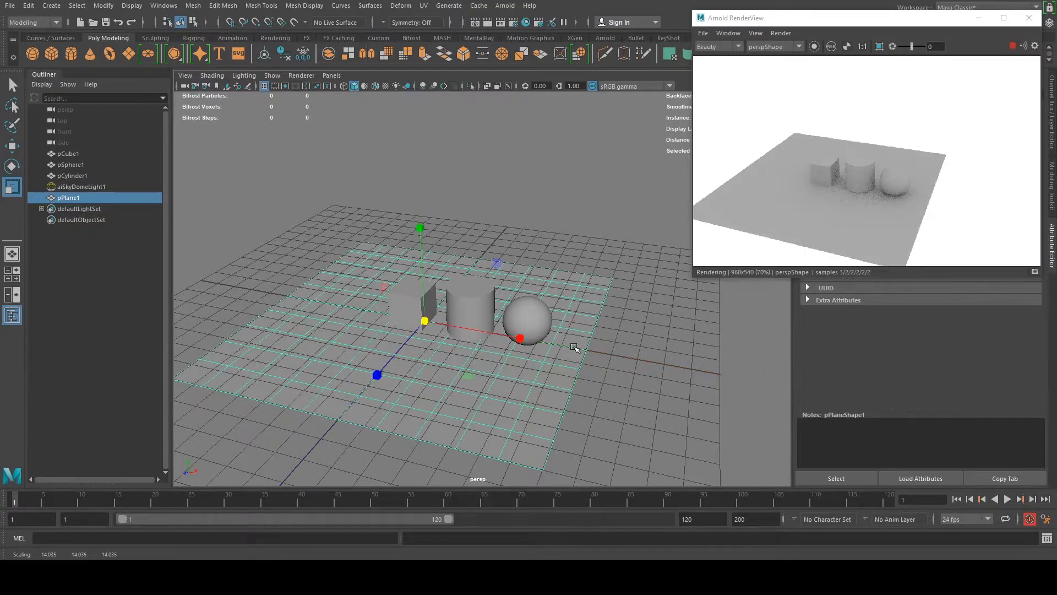
pyautogui.moveTo(524, 337); pyautogui.dragTo(596, 349)
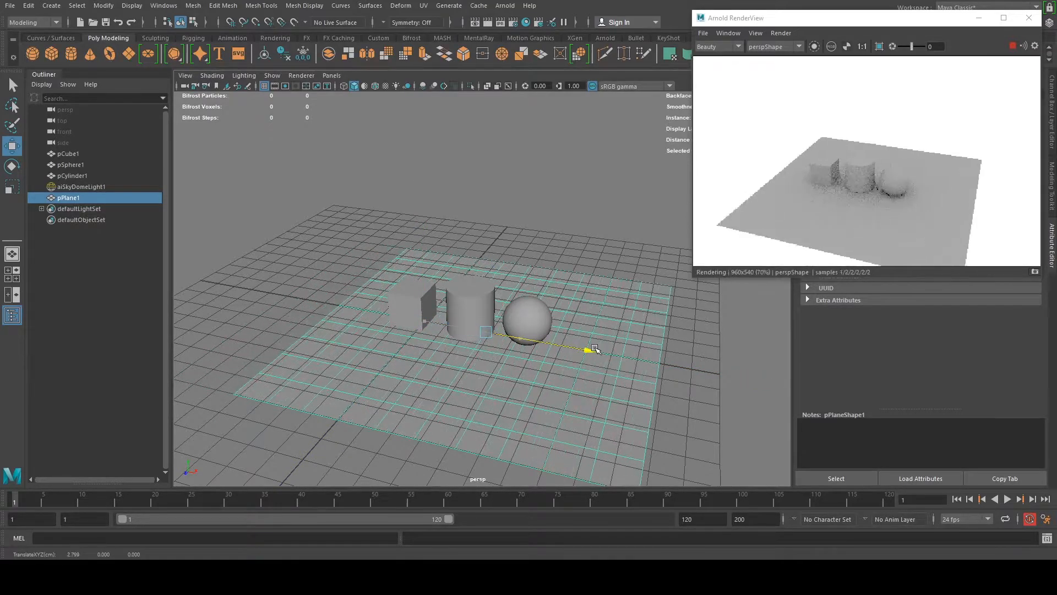
pyautogui.scroll(-4, 502, 337)
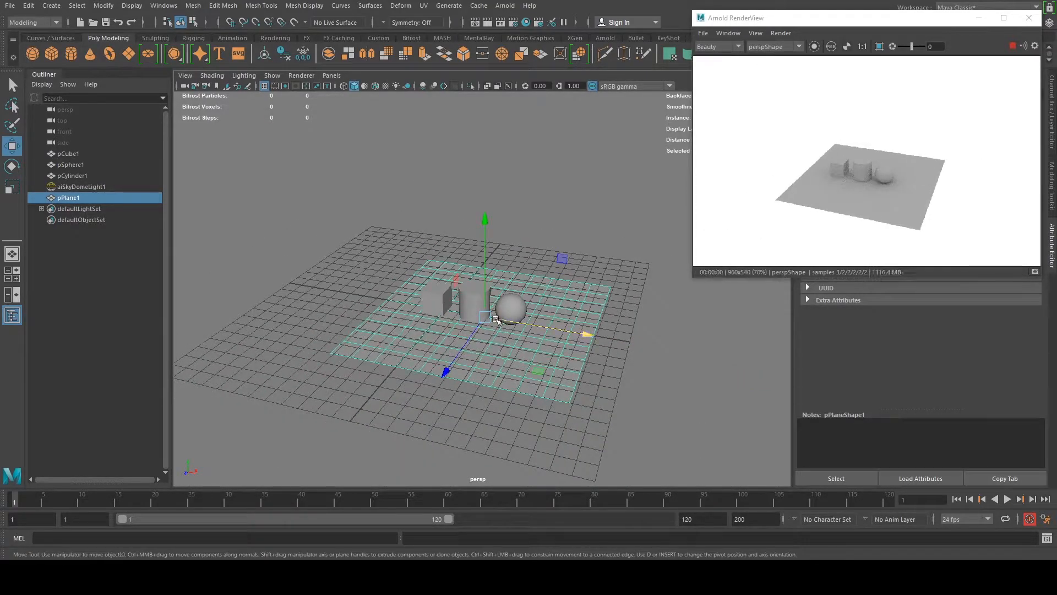
# Scale the floor plane up uniformly to cover the whole grid and shift it back along X toward the grid's center.
pyautogui.press('r')
pyautogui.moveTo(486, 319); pyautogui.dragTo(550, 326)
pyautogui.press('w')
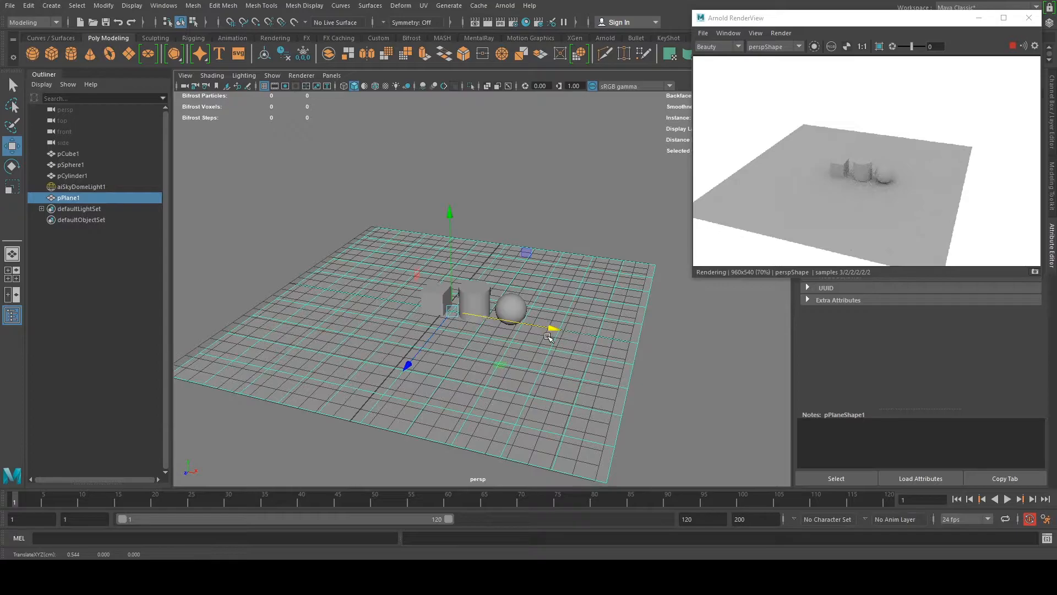
# Create a new standard camera in the scene.
pyautogui.scroll(3, 550, 337)
pyautogui.scroll(2, 545, 337)
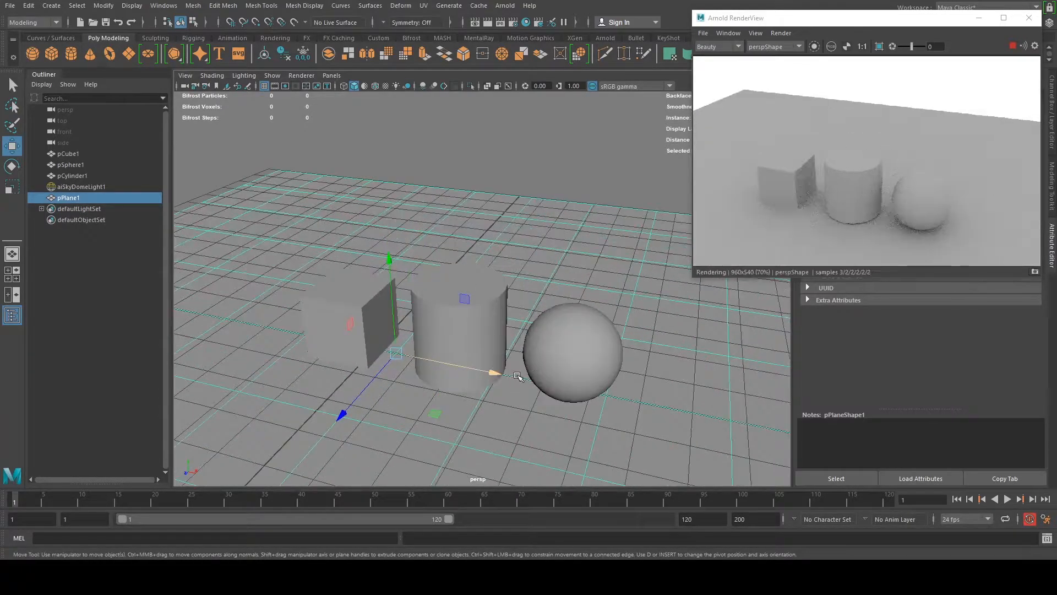
pyautogui.keyDown('alt'); pyautogui.moveTo(526, 373); pyautogui.dragTo(523, 342); pyautogui.keyUp('alt')
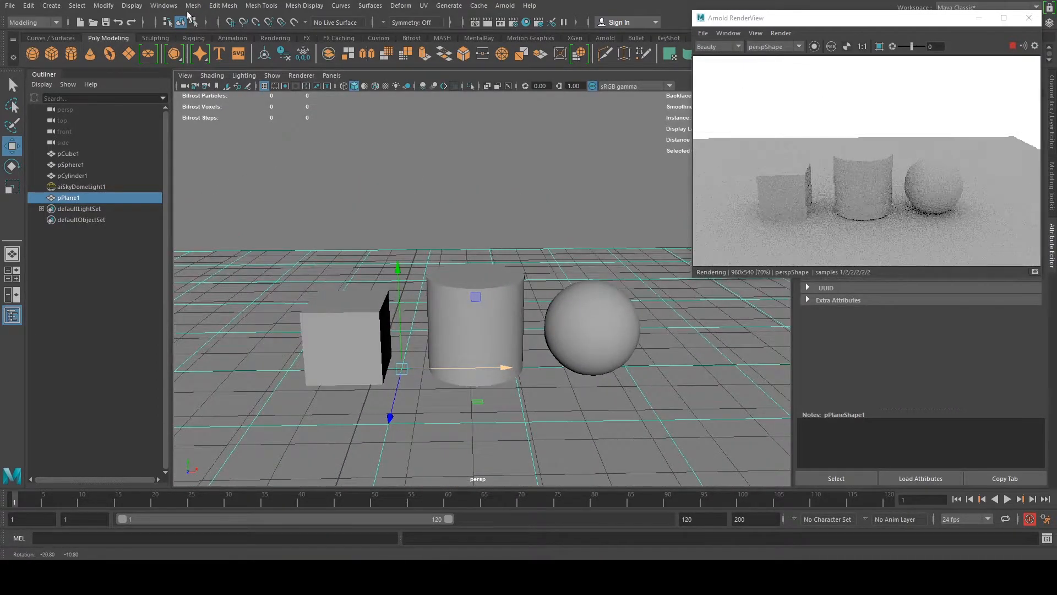
pyautogui.keyDown('alt'); pyautogui.moveTo(363, 299); pyautogui.dragTo(367, 329); pyautogui.keyUp('alt')
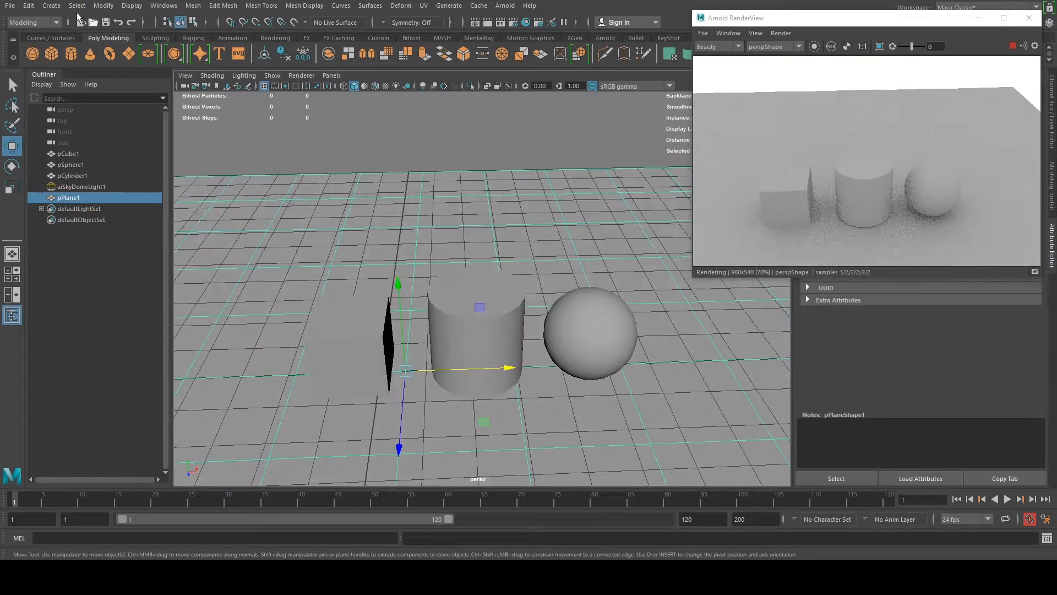
pyautogui.click(51, 6)
pyautogui.moveTo(74, 77)
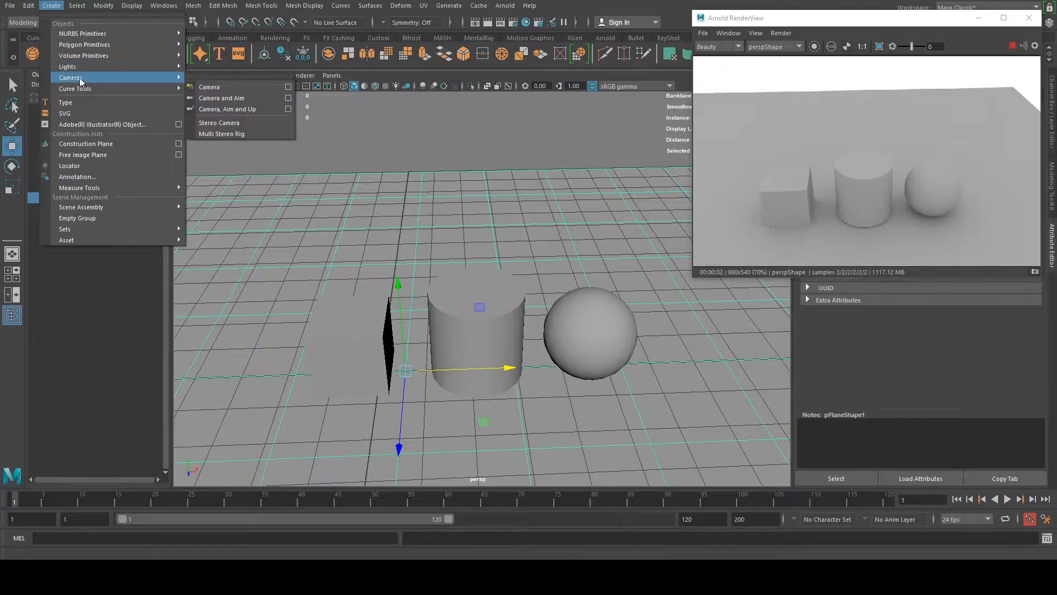
pyautogui.click(216, 91)
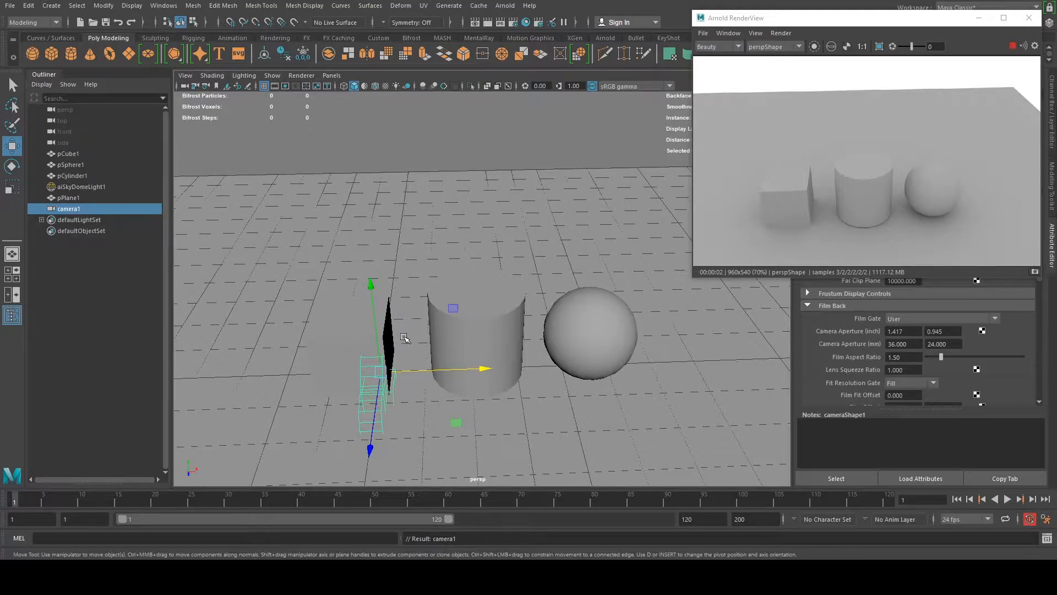
pyautogui.press('space')
pyautogui.click(369, 399)
pyautogui.click(358, 364)
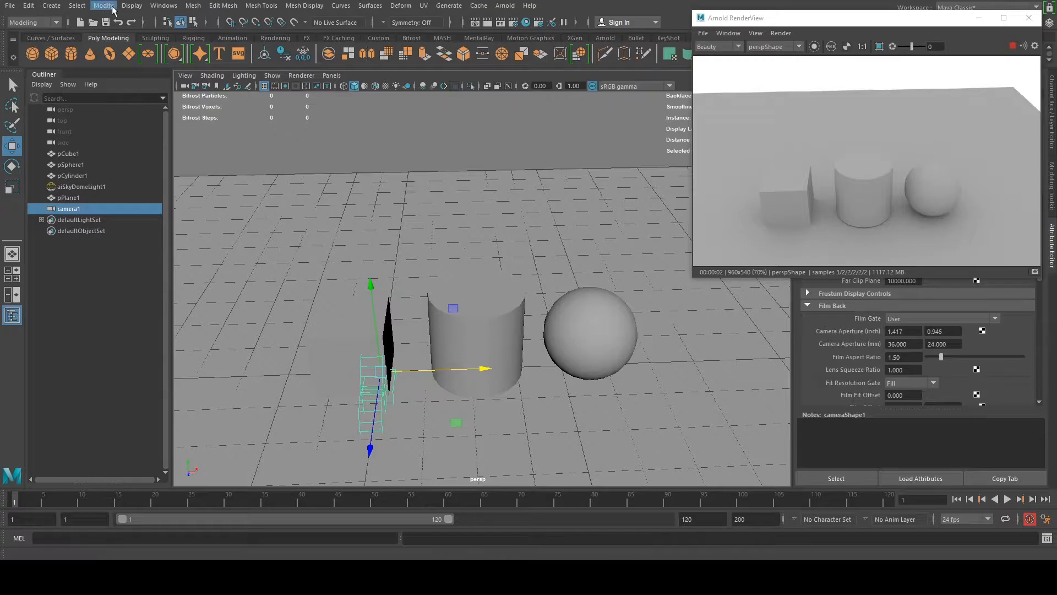
pyautogui.click(52, 6)
pyautogui.moveTo(81, 77)
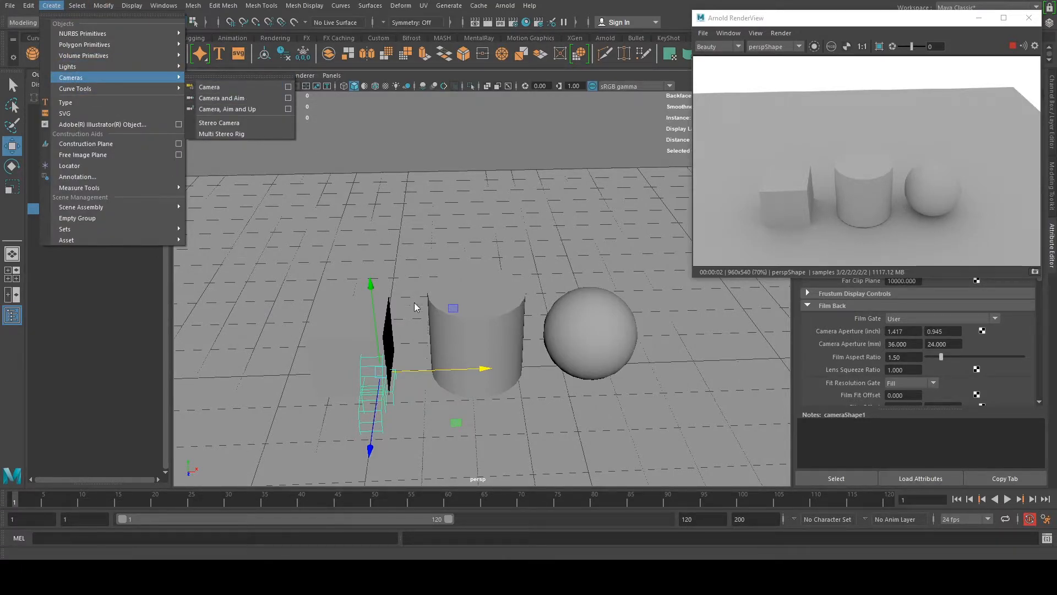
pyautogui.click(355, 407)
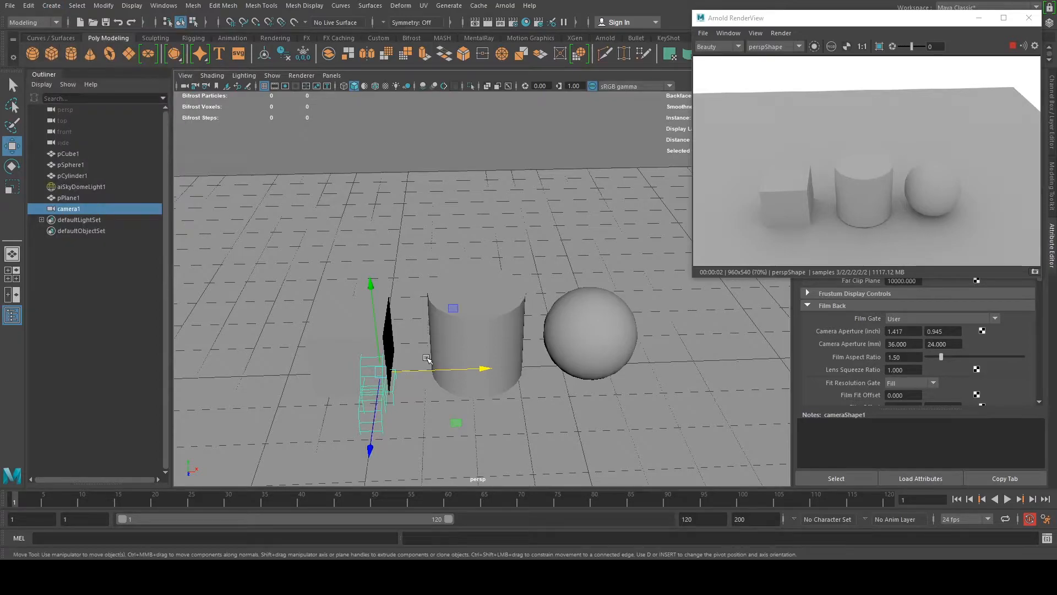
# Look through camera1 in the viewport and frame the cube, cylinder and sphere from the front, slightly above the floor.
pyautogui.press('space')
pyautogui.moveTo(493, 307); pyautogui.dragTo(509, 355)
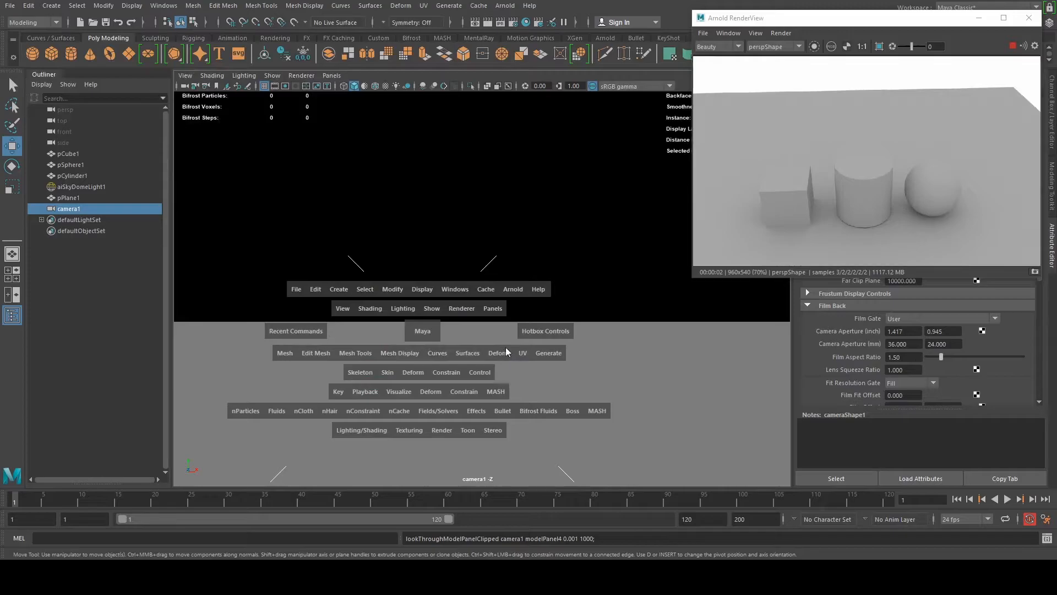
pyautogui.keyDown('alt'); pyautogui.moveTo(500, 329); pyautogui.dragTo(453, 366, button='middle'); pyautogui.keyUp('alt')
pyautogui.scroll(-6, 455, 380)
pyautogui.keyDown('alt'); pyautogui.moveTo(453, 378); pyautogui.dragTo(362, 376); pyautogui.keyUp('alt')
pyautogui.keyDown('alt'); pyautogui.moveTo(276, 246); pyautogui.dragTo(307, 235, button='middle'); pyautogui.keyUp('alt')
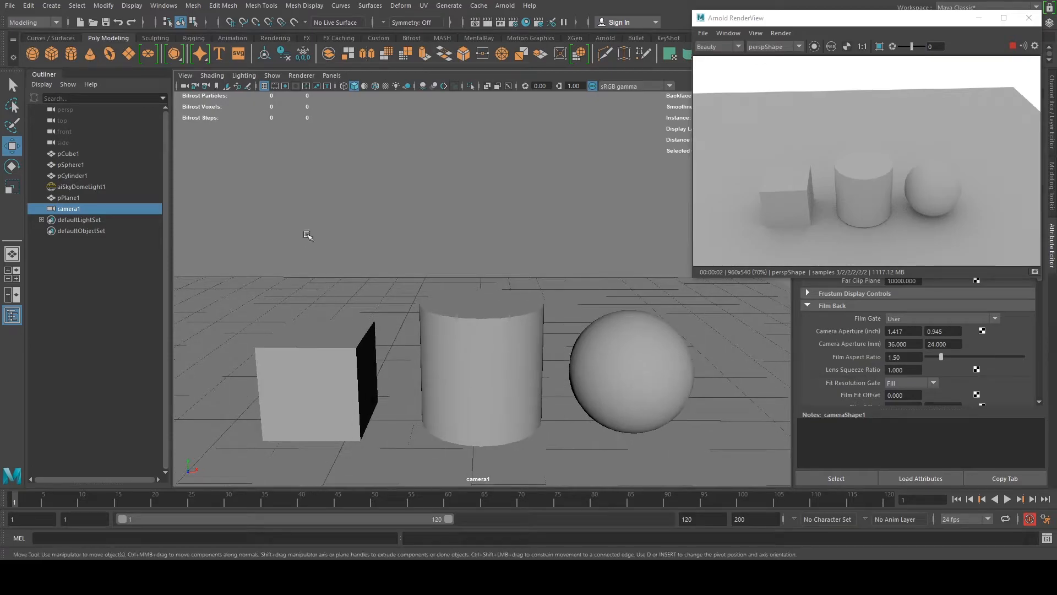
# Show the 960 x 540 resolution gate with its mask and adjust camera1 so the three objects fill the frame.
pyautogui.click(285, 86)
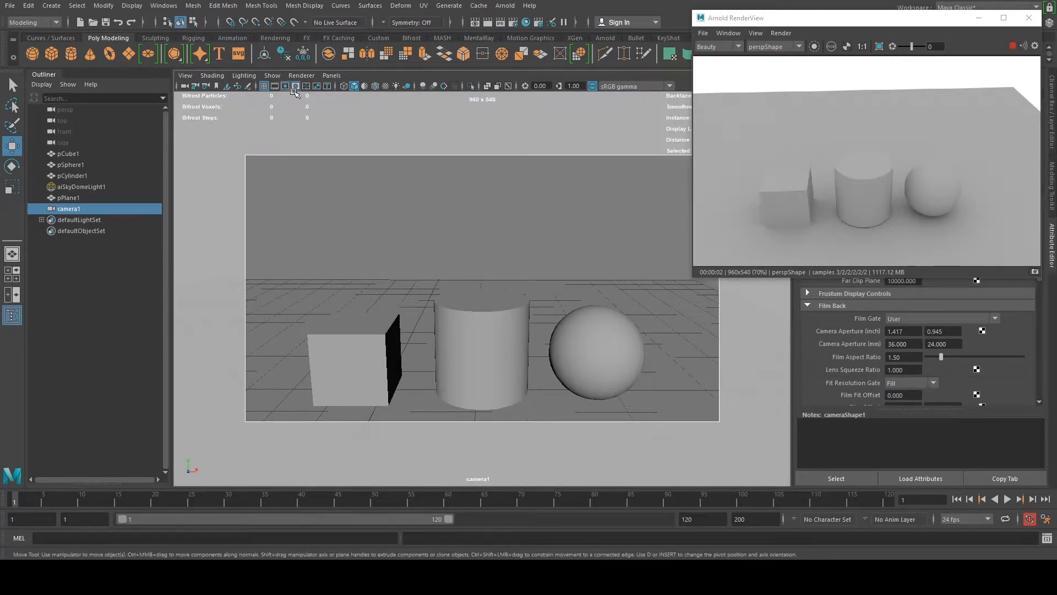
pyautogui.keyDown('alt'); pyautogui.moveTo(498, 385); pyautogui.dragTo(493, 349, button='middle'); pyautogui.keyUp('alt')
pyautogui.keyDown('alt'); pyautogui.moveTo(494, 350); pyautogui.dragTo(498, 347, button='right'); pyautogui.keyUp('alt')
pyautogui.keyDown('alt'); pyautogui.moveTo(498, 347); pyautogui.dragTo(503, 350); pyautogui.keyUp('alt')
pyautogui.keyDown('alt'); pyautogui.moveTo(503, 350); pyautogui.dragTo(510, 345, button='middle'); pyautogui.keyUp('alt')
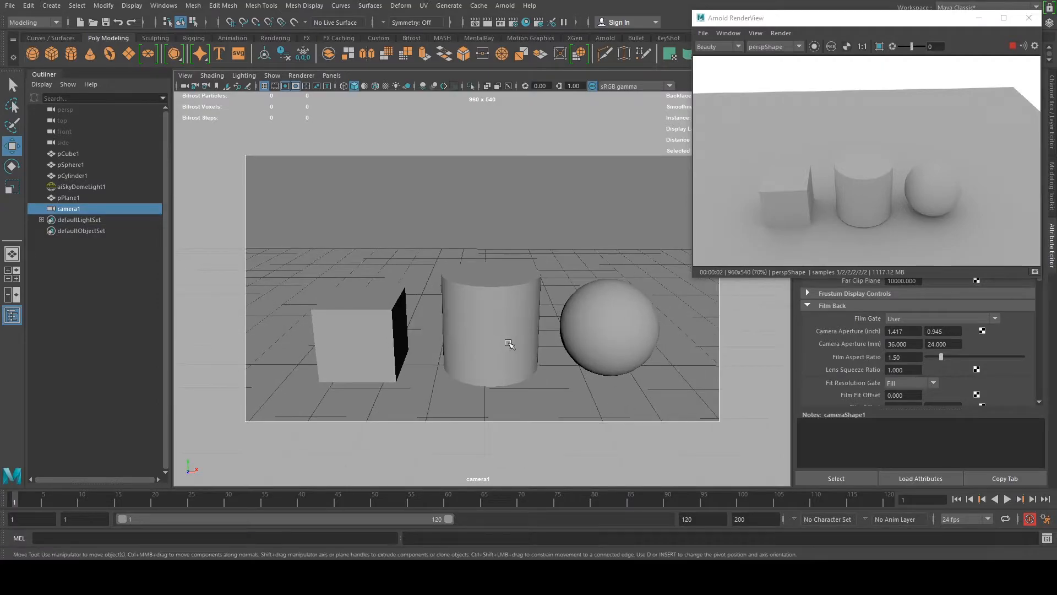
pyautogui.keyDown('alt'); pyautogui.moveTo(510, 344); pyautogui.dragTo(518, 343, button='right'); pyautogui.keyUp('alt')
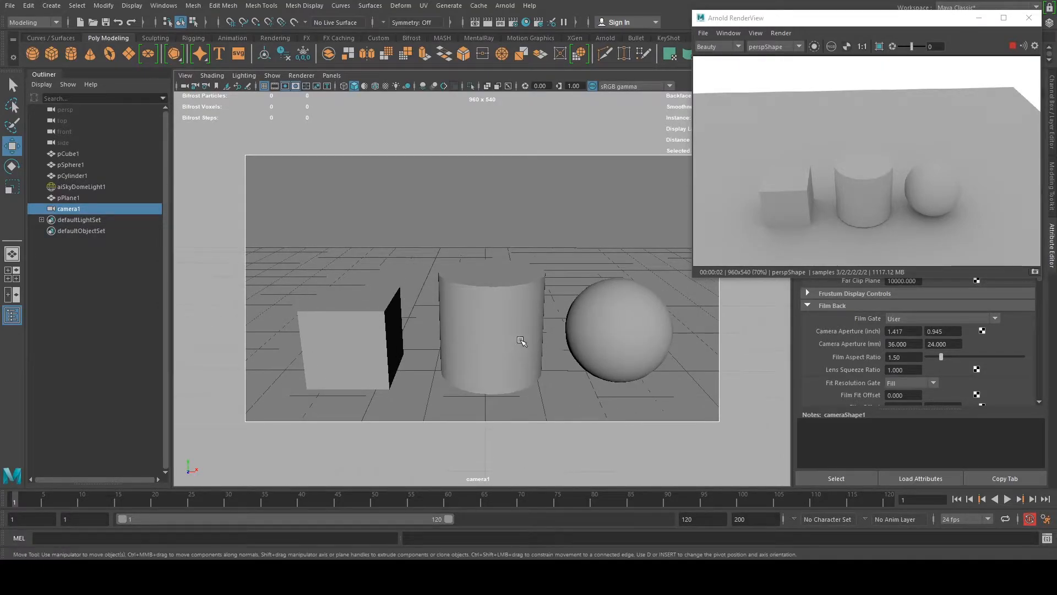
pyautogui.keyDown('alt'); pyautogui.moveTo(517, 337); pyautogui.dragTo(526, 338); pyautogui.keyUp('alt')
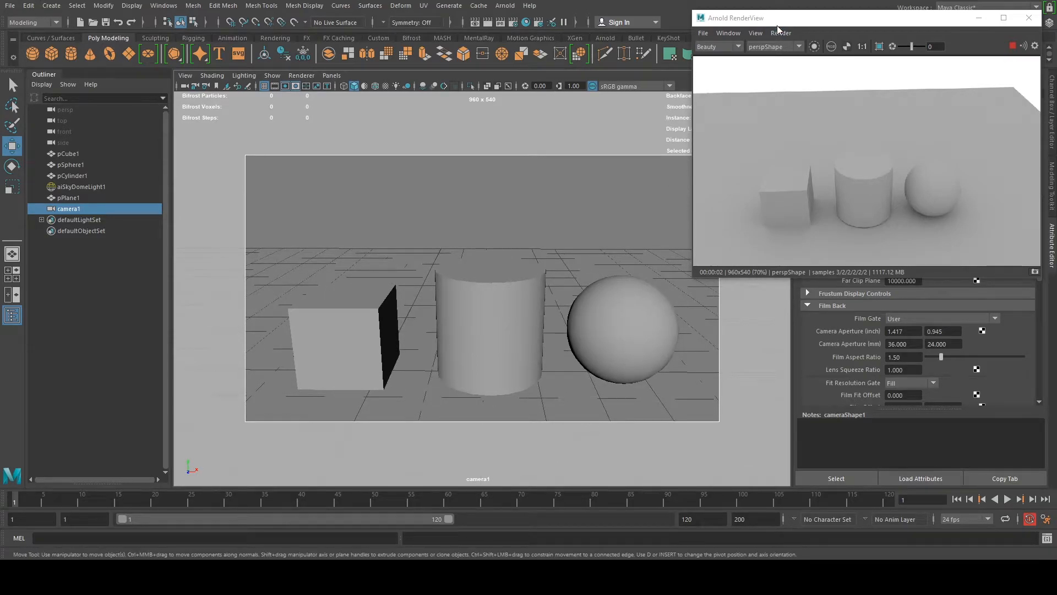
# Try to switch the Arnold RenderView from perspShape to the new camera.
pyautogui.moveTo(779, 20); pyautogui.dragTo(779, 11)
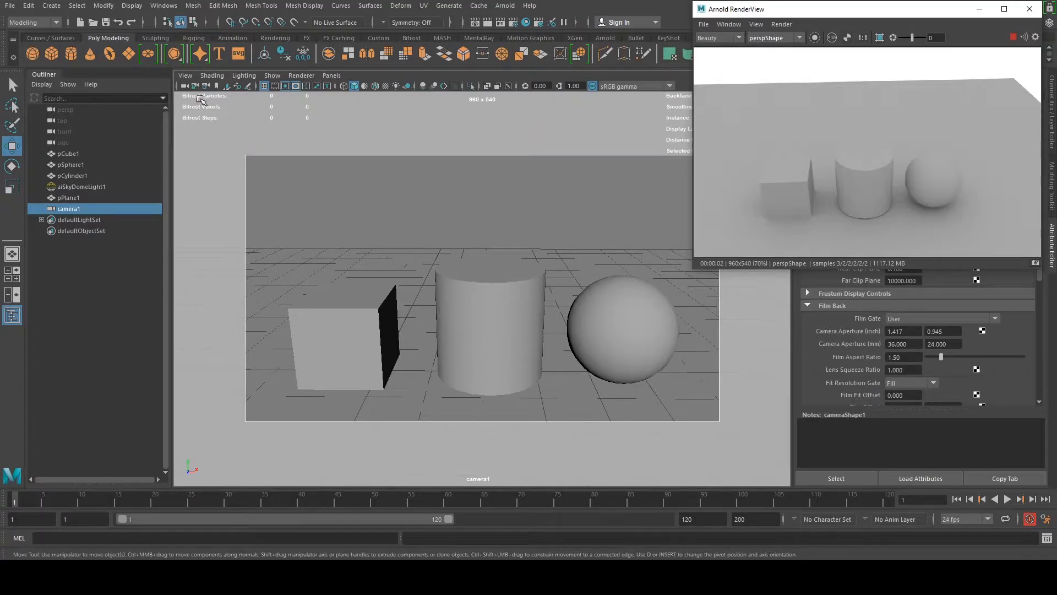
pyautogui.click(800, 40)
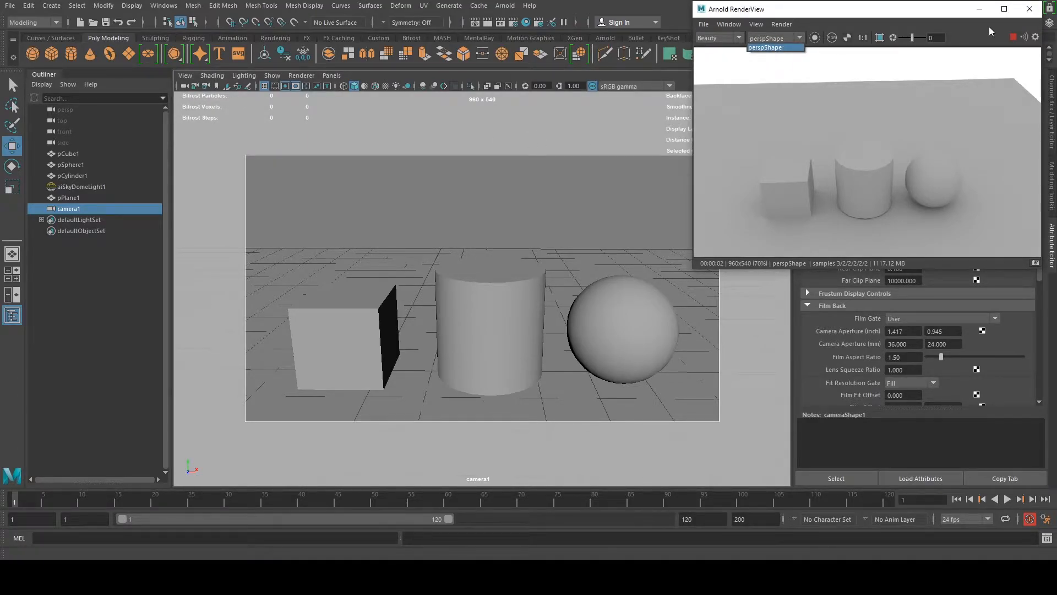
pyautogui.click(766, 41)
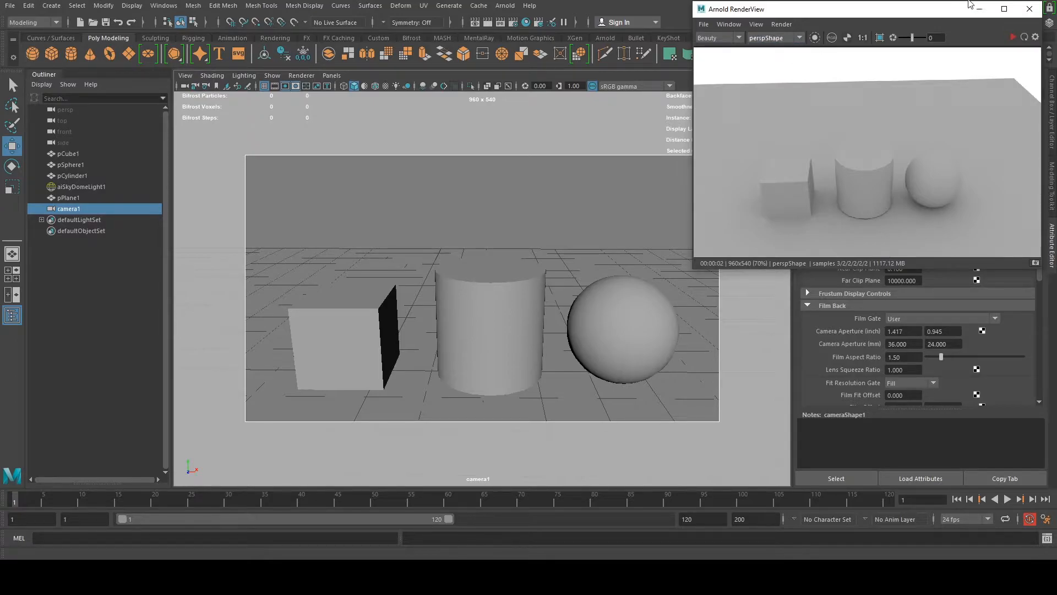
# Close and reopen the Arnold RenderView and restart the live IPR render through cameraShape1.
pyautogui.click(1030, 9)
pyautogui.click(505, 6)
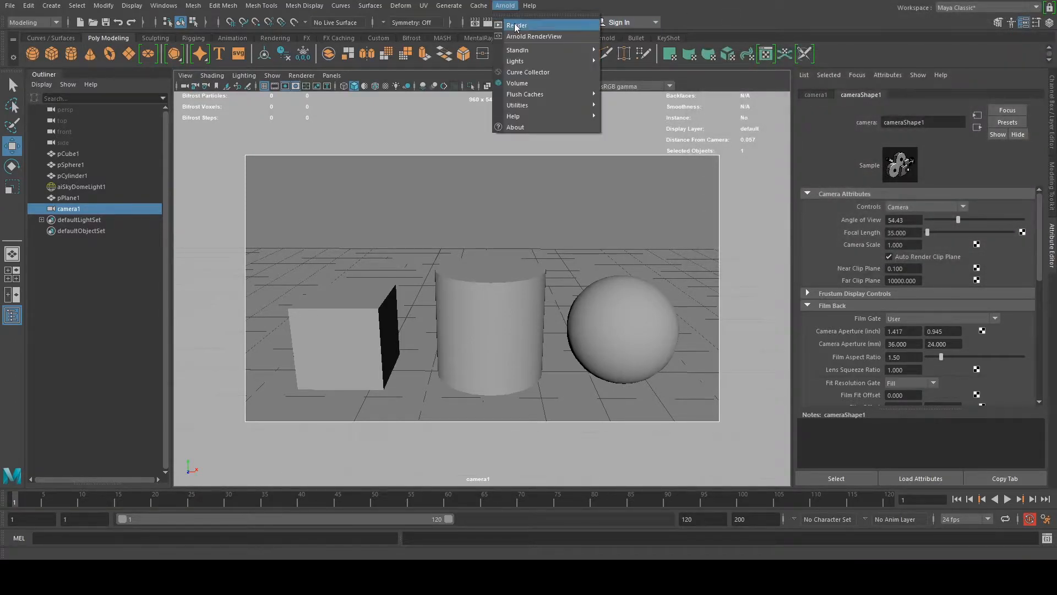
pyautogui.click(541, 36)
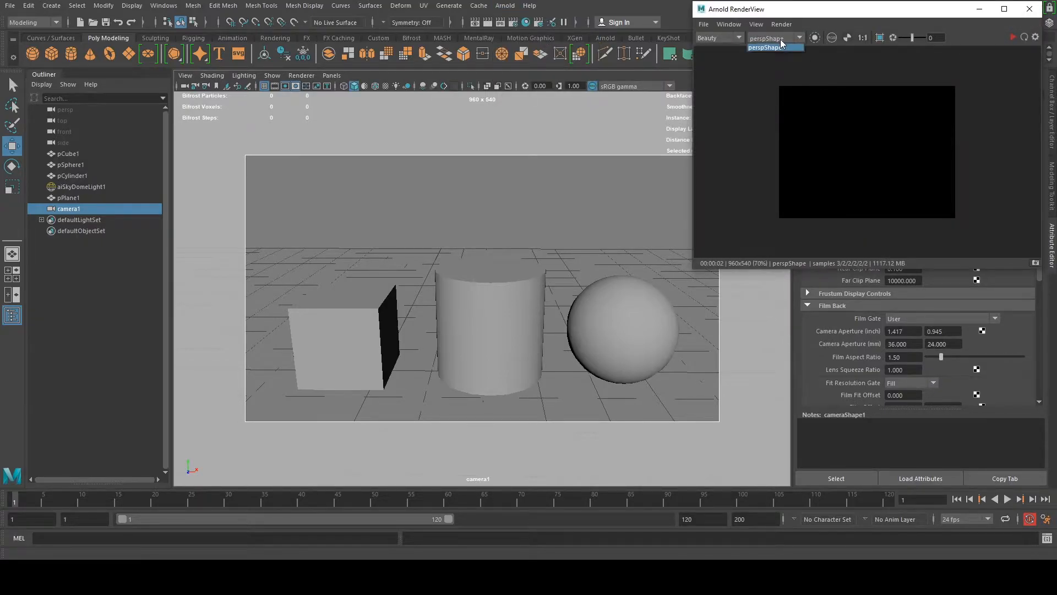
pyautogui.click(779, 47)
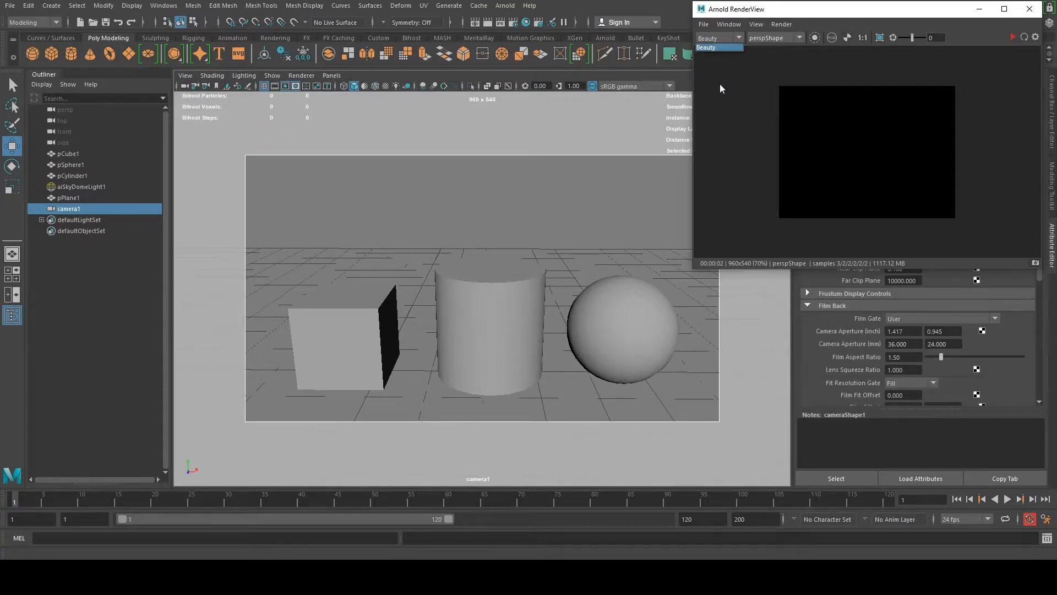
pyautogui.moveTo(917, 10); pyautogui.dragTo(849, 61)
pyautogui.click(945, 87)
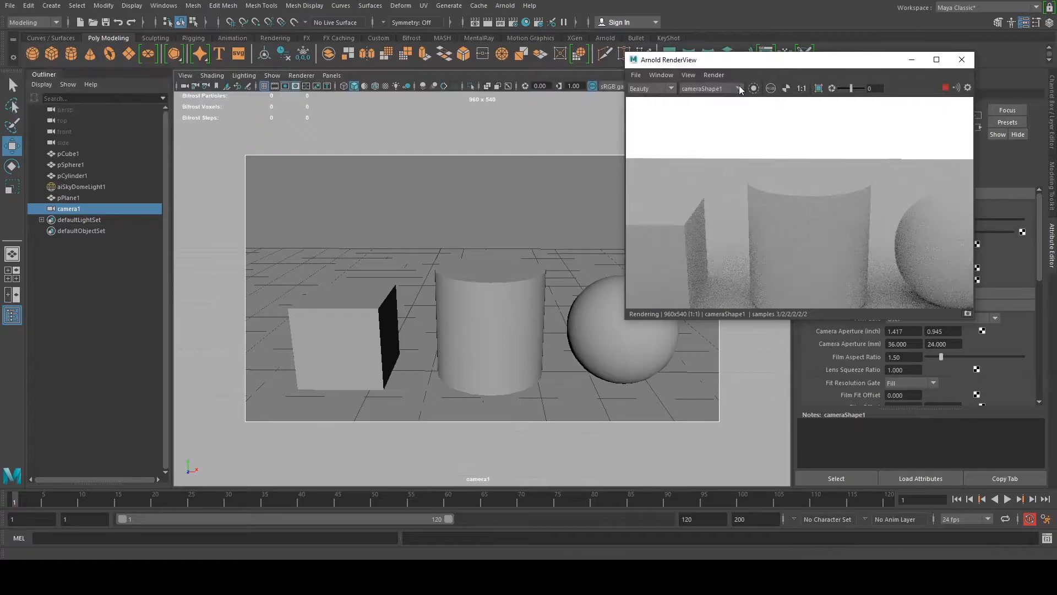
pyautogui.click(738, 88)
pyautogui.click(752, 72)
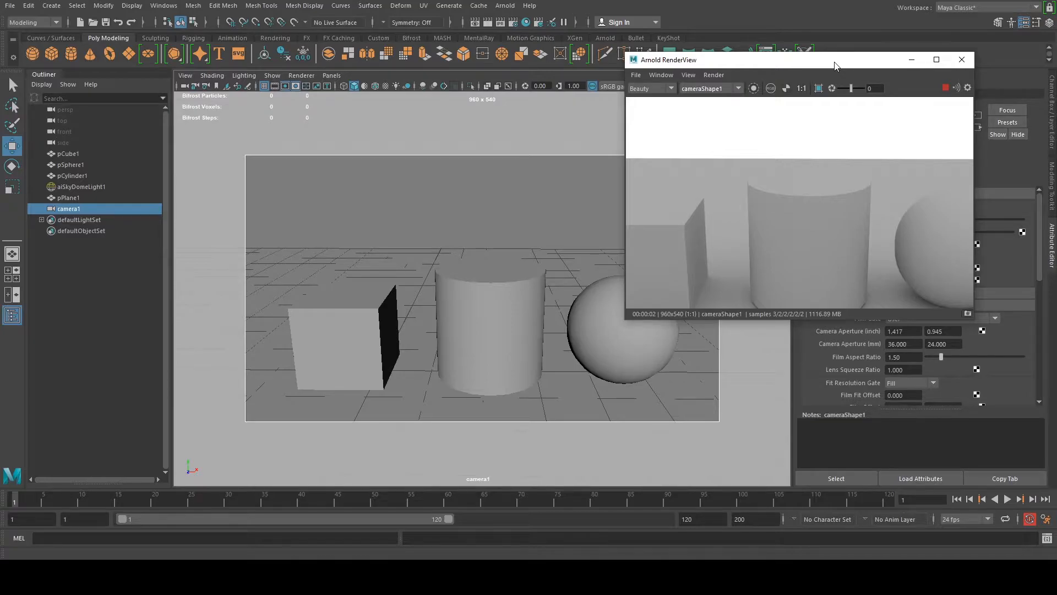
# Fit the full rendered image inside the RenderView, move its window clear of the Attribute Editor and shrink it.
pyautogui.moveTo(834, 67); pyautogui.dragTo(891, 33)
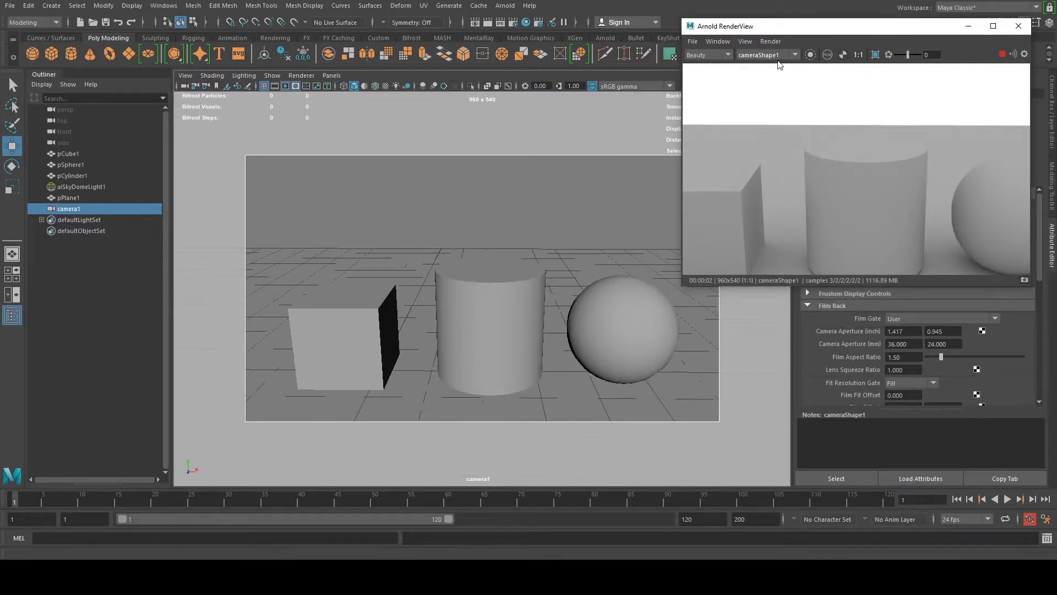
pyautogui.scroll(-2, 782, 124)
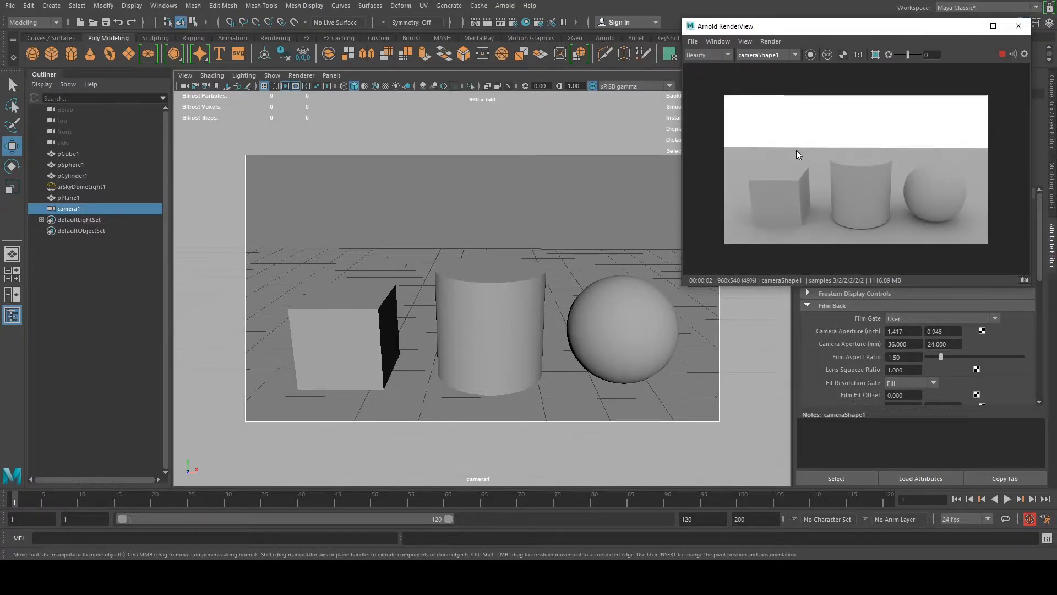
pyautogui.scroll(1, 808, 151)
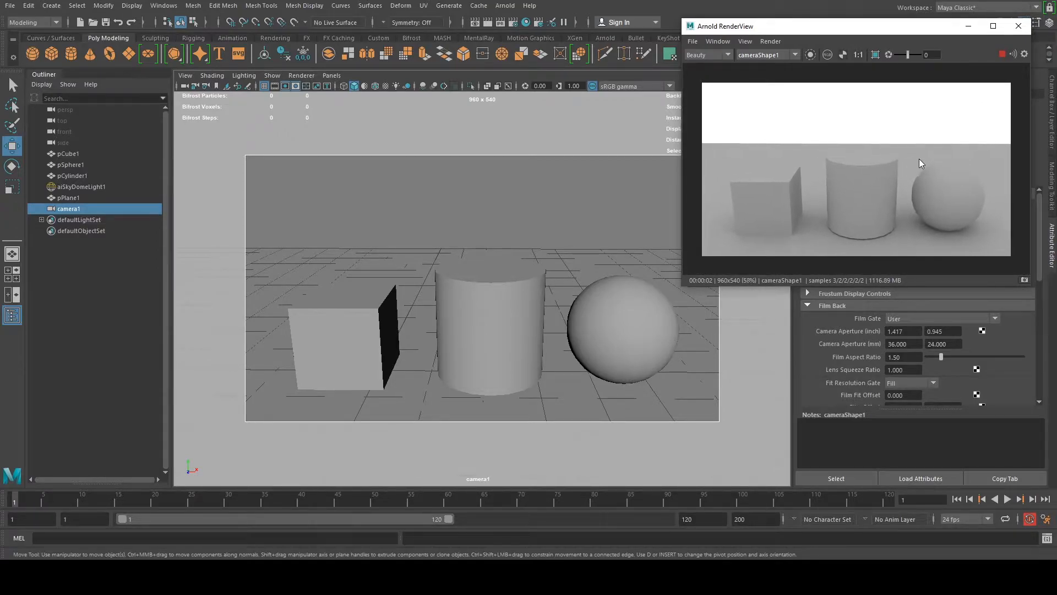
pyautogui.scroll(1, 976, 159)
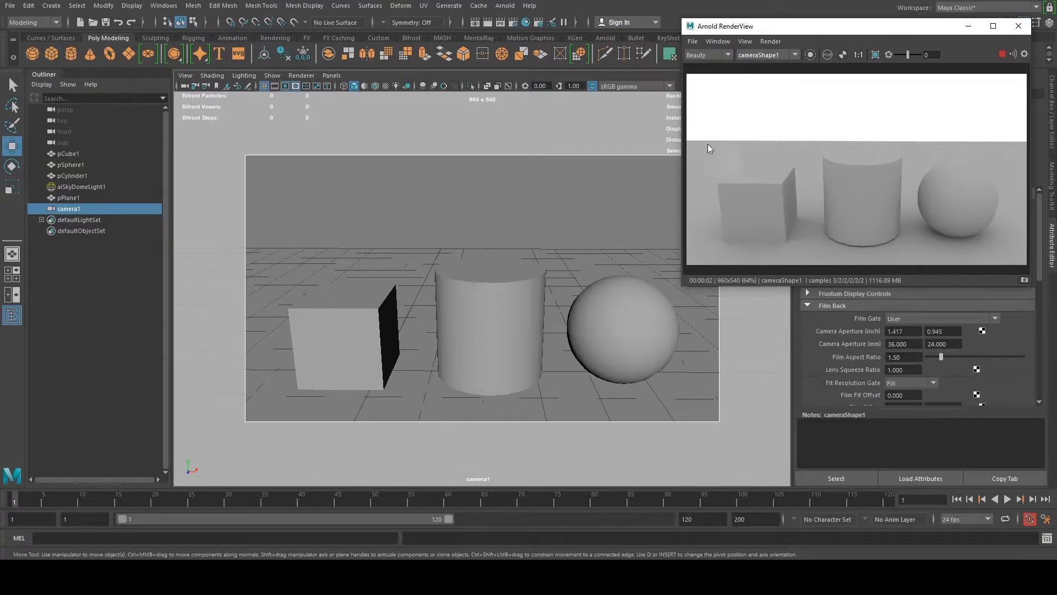
pyautogui.moveTo(784, 30); pyautogui.dragTo(115, 39)
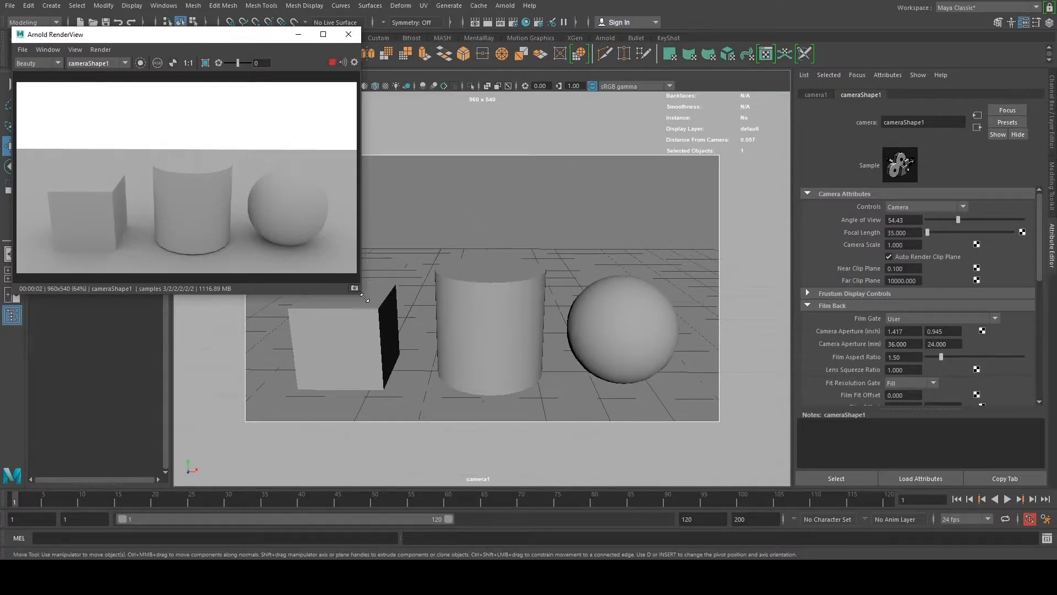
pyautogui.moveTo(366, 299); pyautogui.dragTo(264, 224)
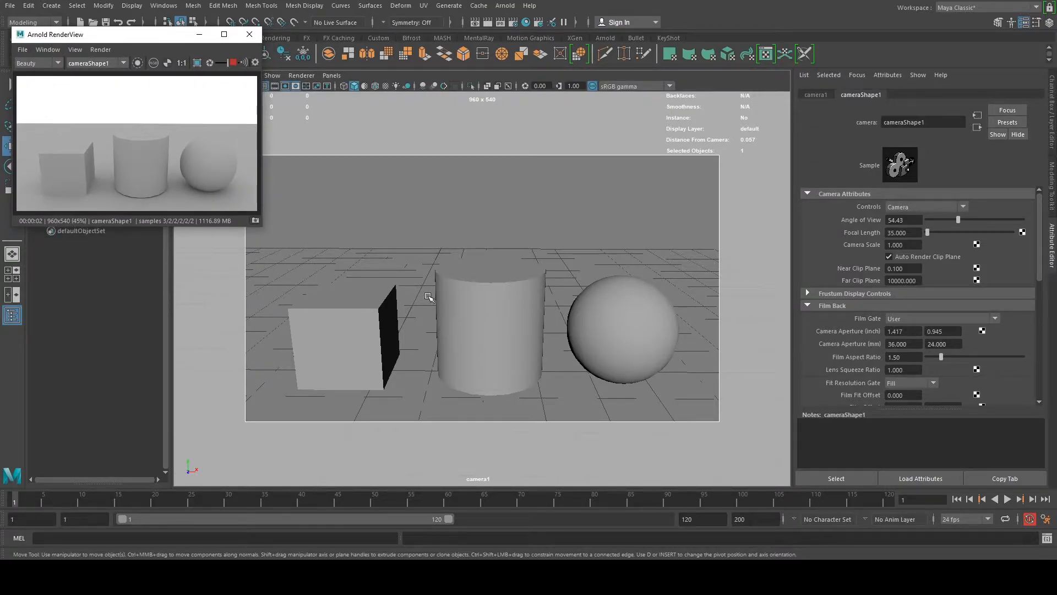
# Dolly camera1 out and back in to check how the live render follows the camera.
pyautogui.click(408, 268)
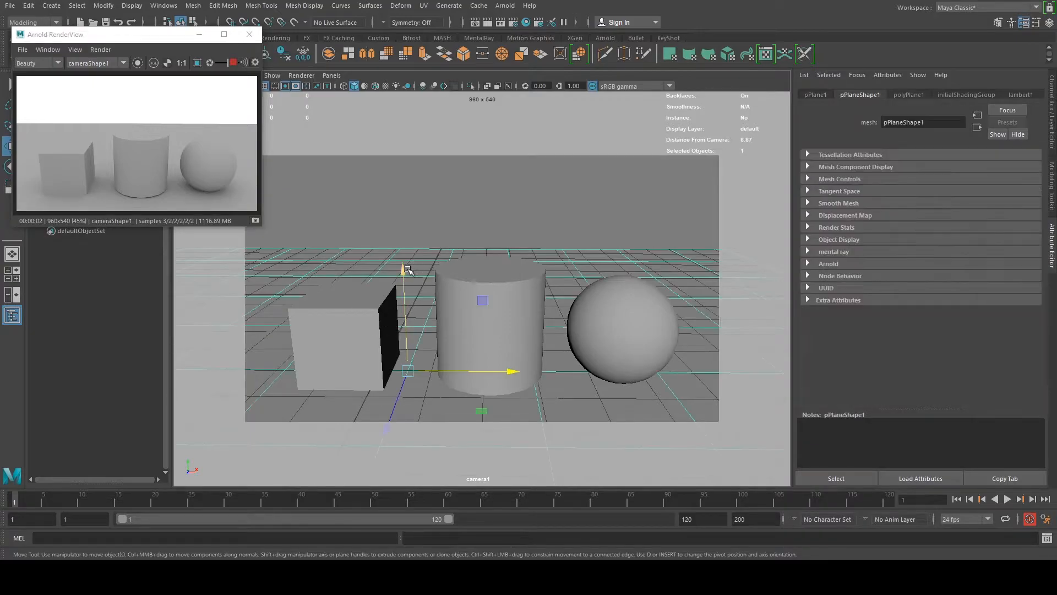
pyautogui.scroll(-5, 407, 311)
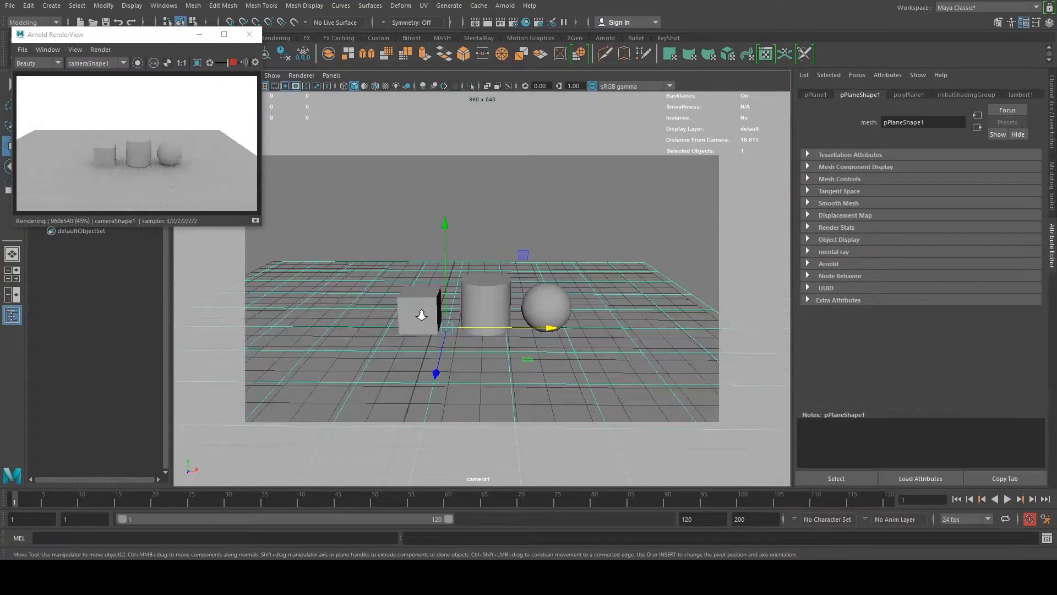
pyautogui.scroll(5, 421, 314)
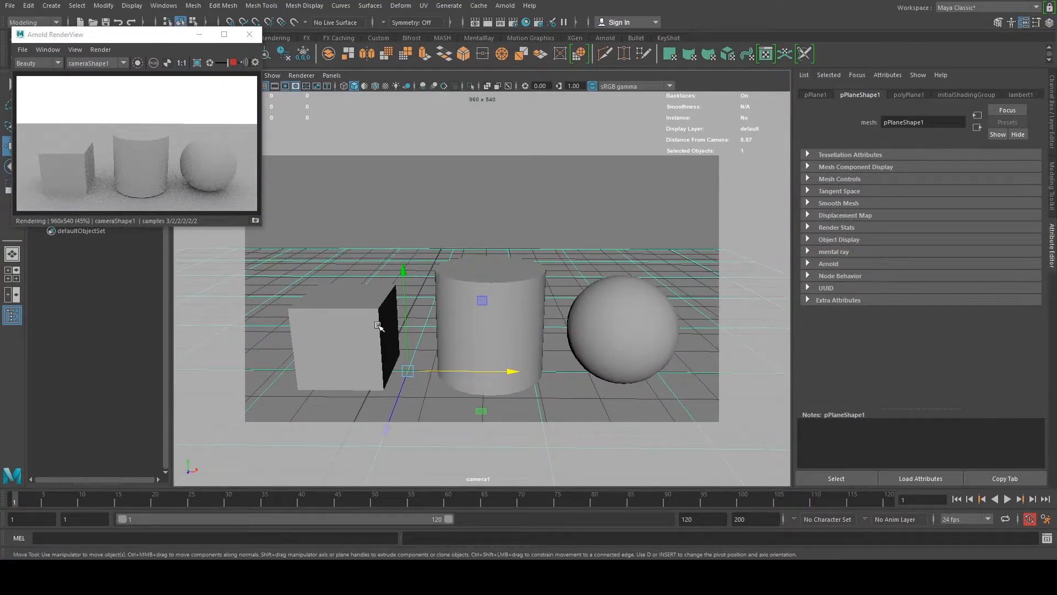
pyautogui.click(519, 346)
pyautogui.click(618, 327)
pyautogui.click(508, 335)
pyautogui.click(368, 331)
# Assign a new Arnold aiStandardSurface material to the cylinder.
pyautogui.click(492, 308)
pyautogui.rightClick(524, 300)
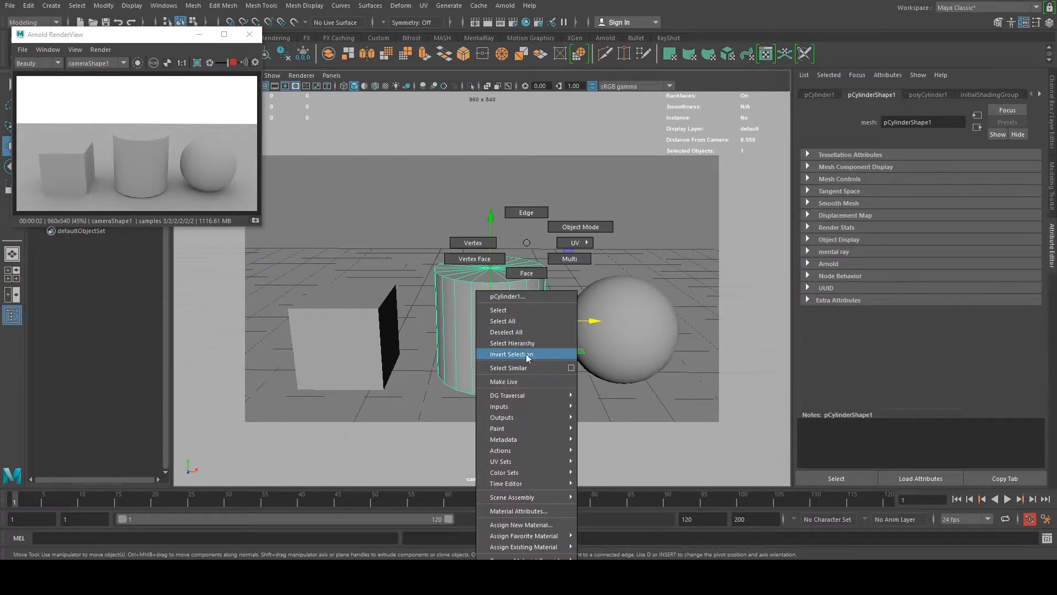
pyautogui.click(530, 527)
pyautogui.moveTo(201, 71); pyautogui.dragTo(294, 55)
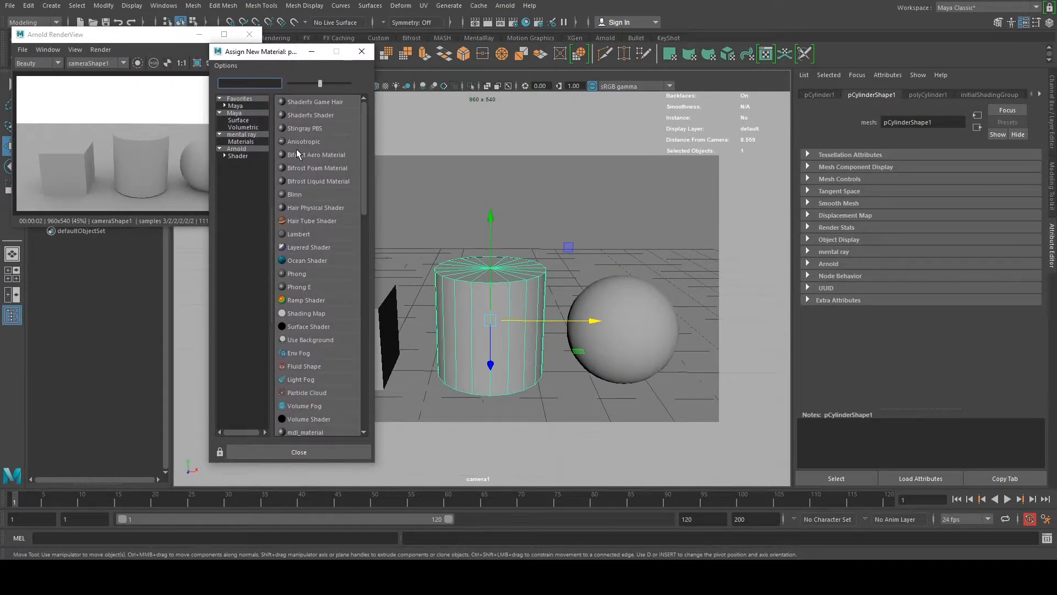
pyautogui.click(247, 149)
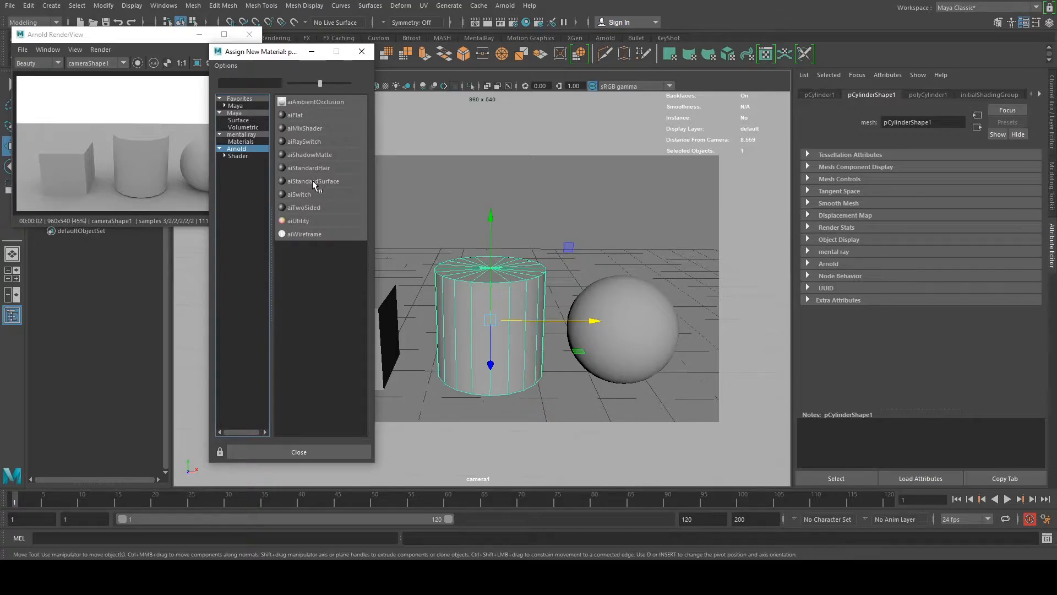
pyautogui.click(311, 181)
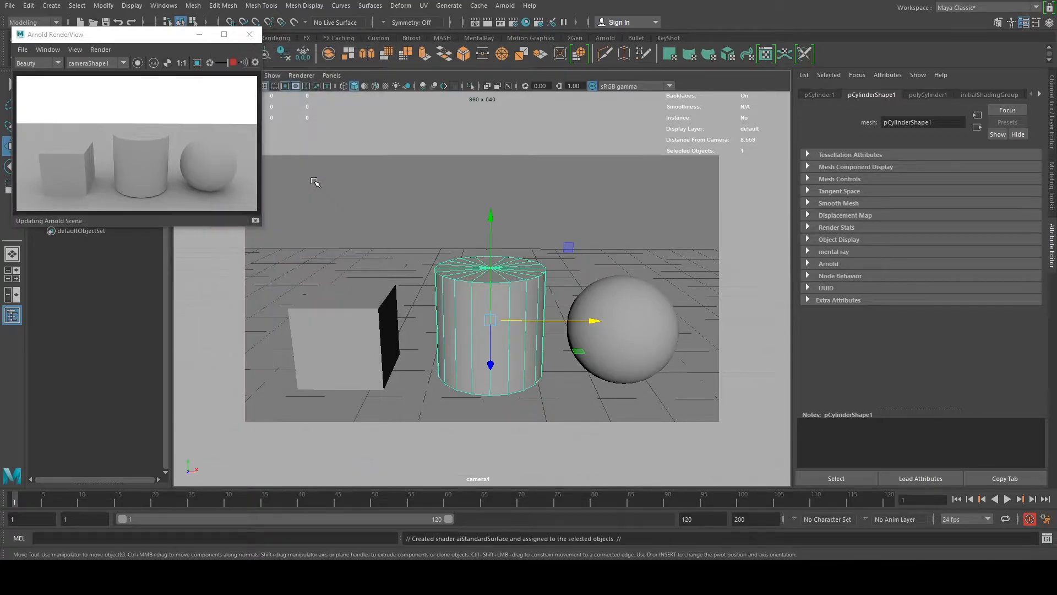
# Assign a new Arnold aiStandardSurface material to the cube.
pyautogui.click(371, 289)
pyautogui.moveTo(373, 242); pyautogui.dragTo(395, 524, button='right')
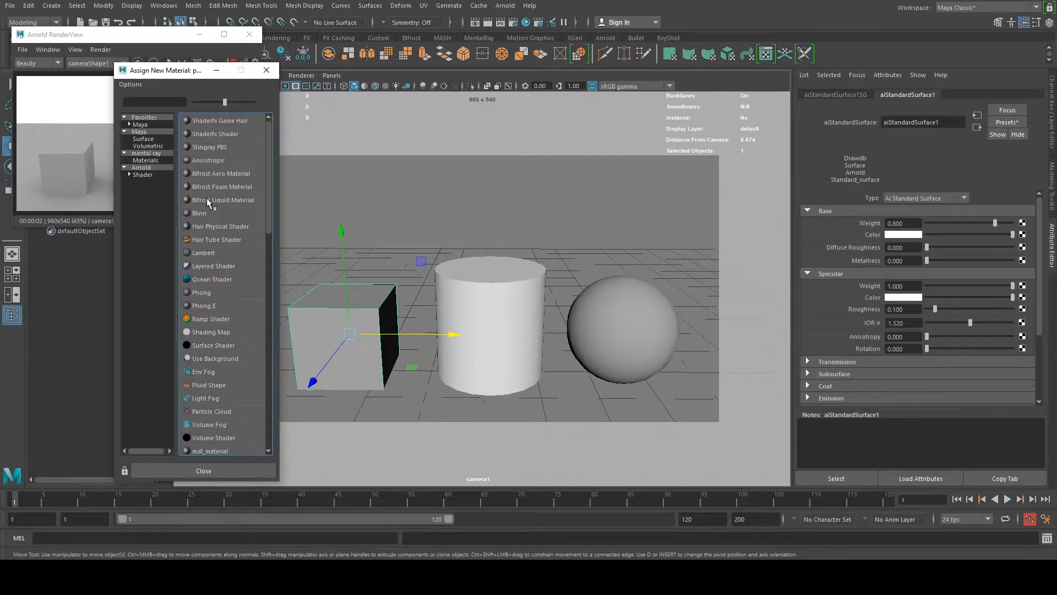
pyautogui.click(154, 165)
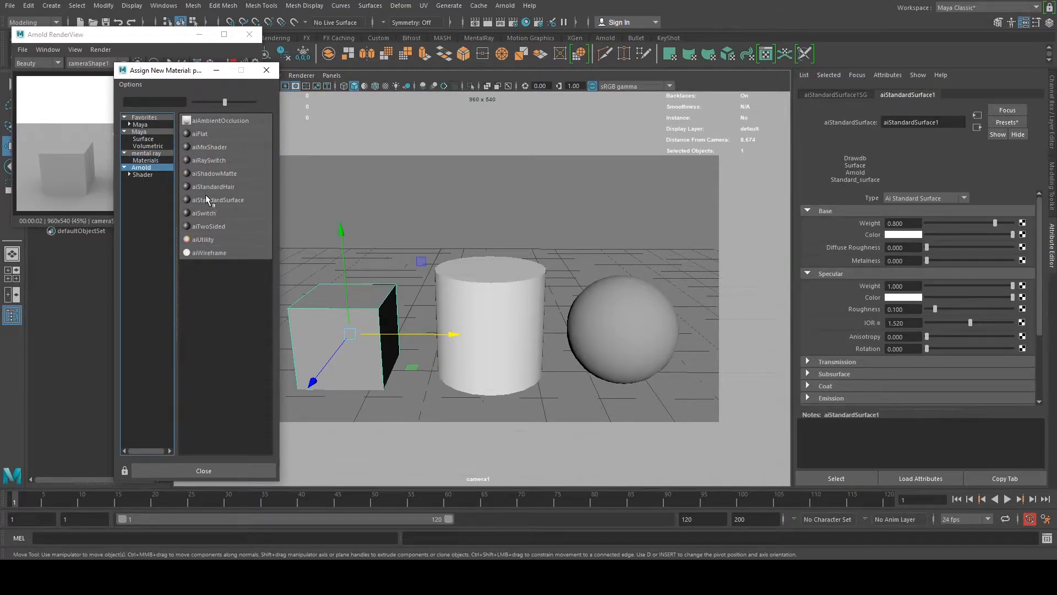
pyautogui.click(219, 200)
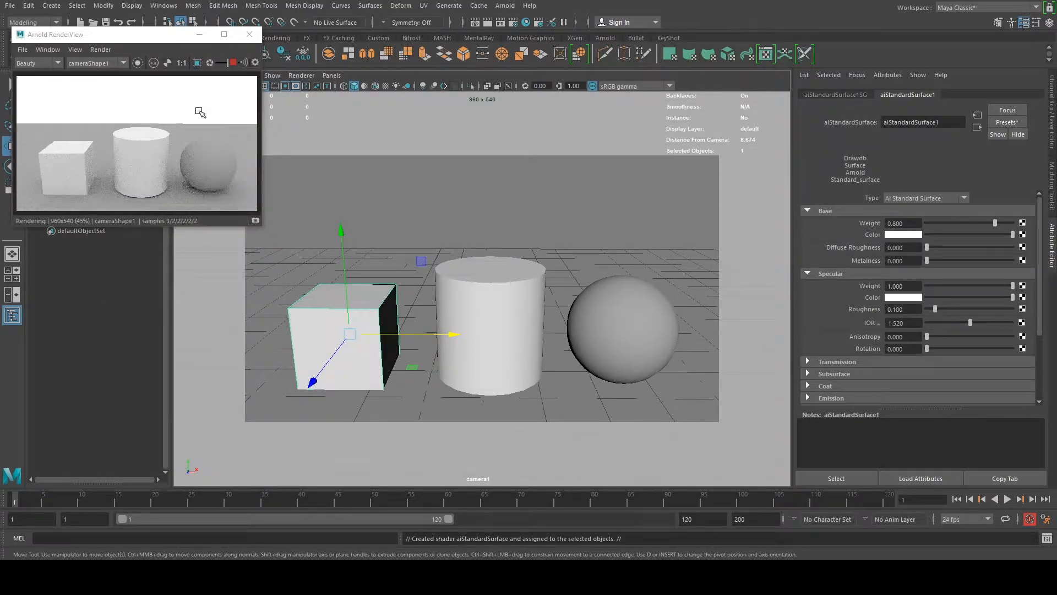
# Assign a new Arnold aiStandardSurface material to the sphere.
pyautogui.click(594, 313)
pyautogui.rightClick(596, 312)
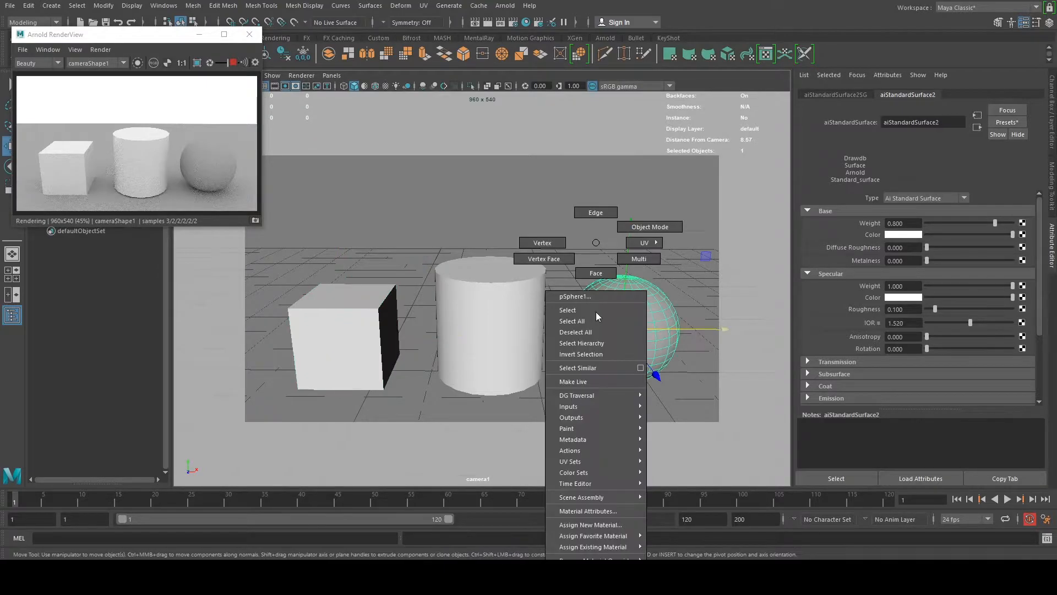
pyautogui.moveTo(606, 537)
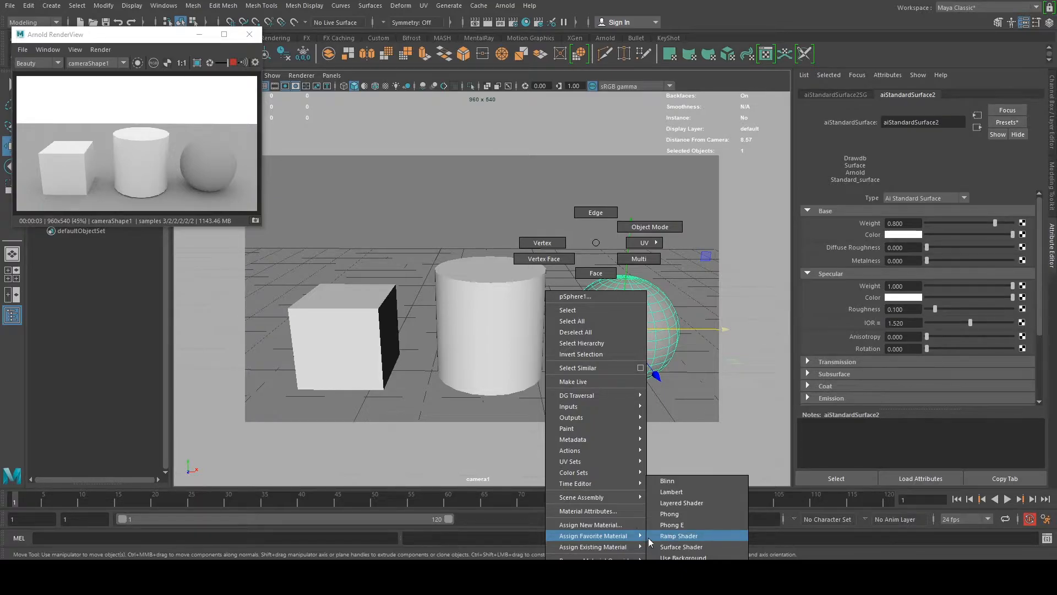
pyautogui.click(590, 525)
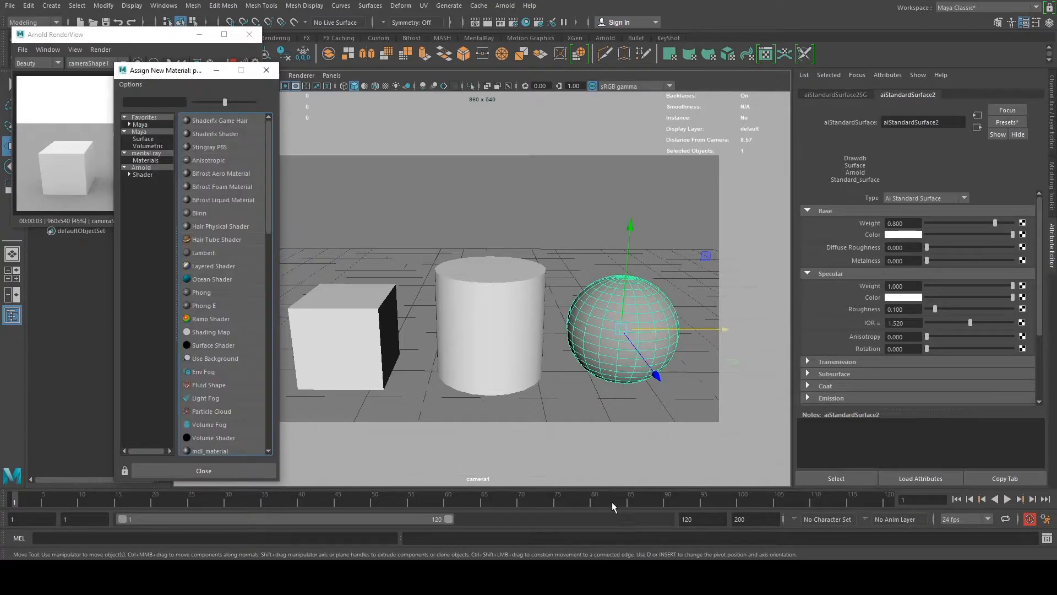
pyautogui.click(152, 168)
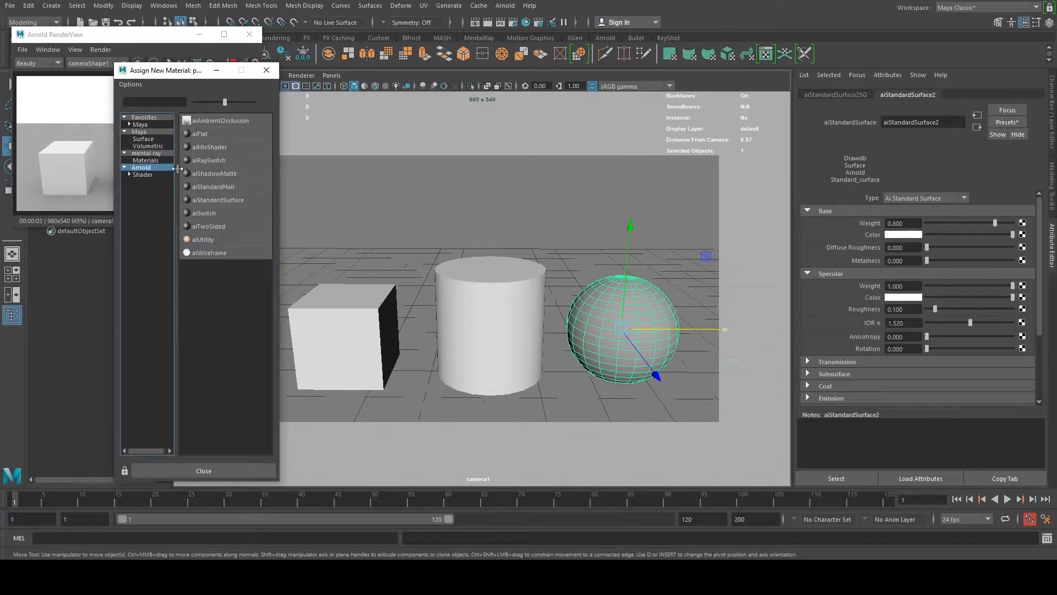
pyautogui.click(220, 202)
# Assign a new Arnold aiStandardSurface material to the floor plane.
pyautogui.click(571, 266)
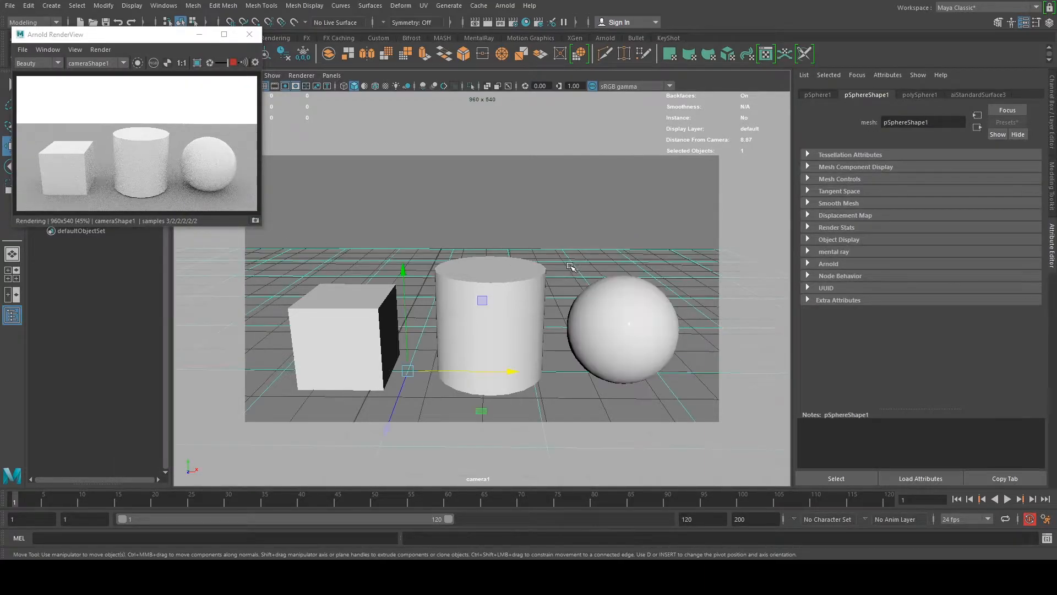
pyautogui.moveTo(568, 243); pyautogui.dragTo(588, 526, button='right')
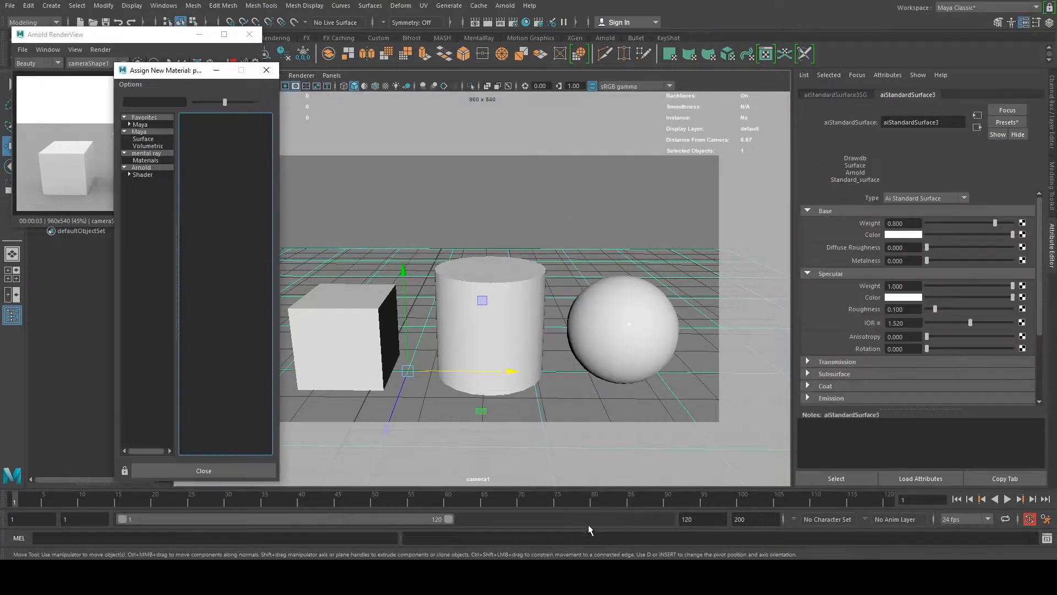
pyautogui.click(141, 167)
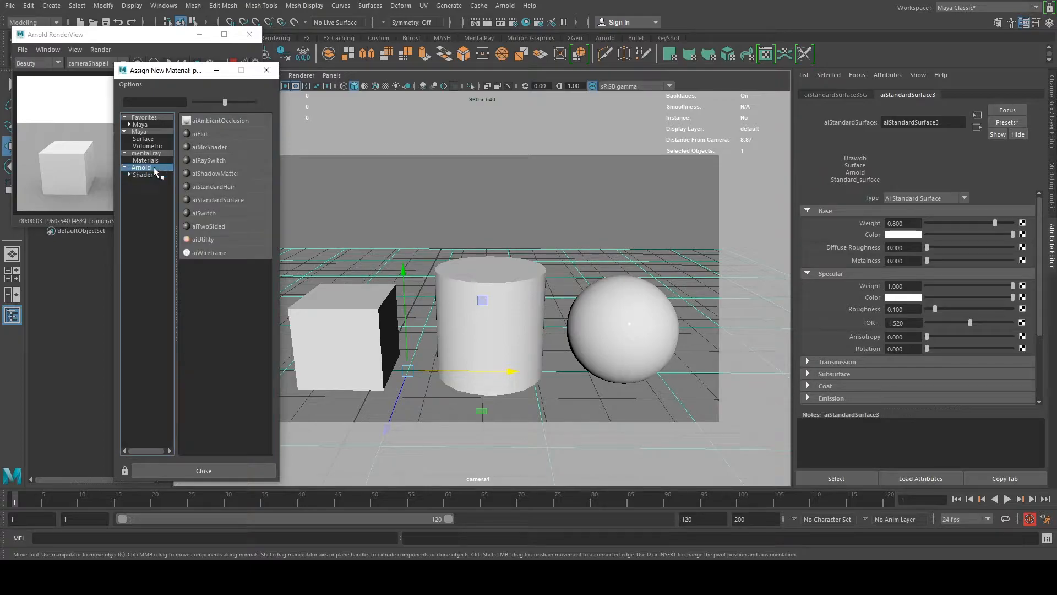
pyautogui.click(226, 201)
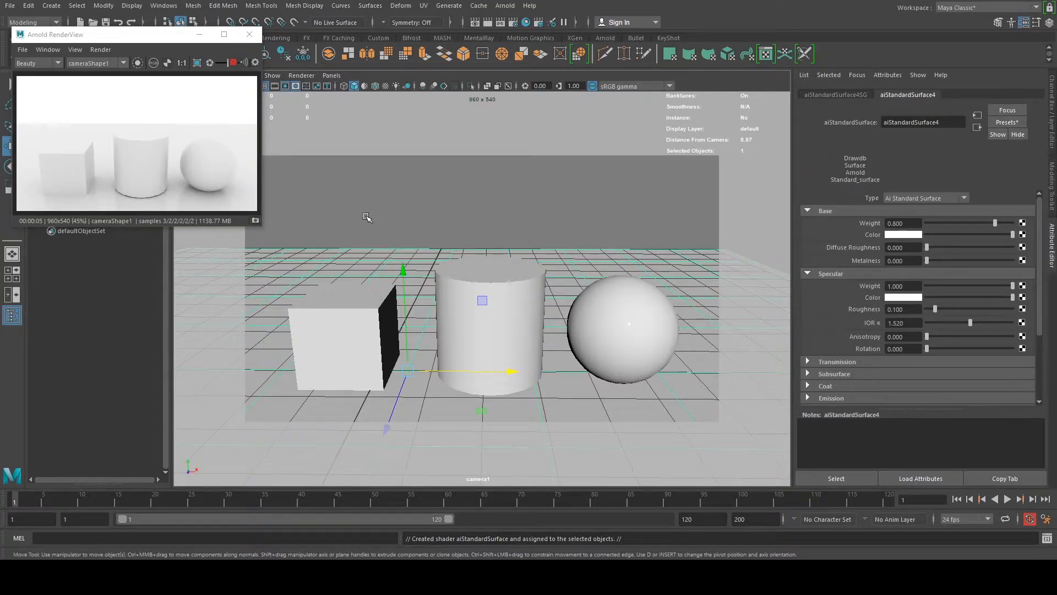
# Examine the attributes of the cylinder's aiStandardSurface1 material, from the Base and Specular settings down to Extra Attributes.
pyautogui.click(492, 329)
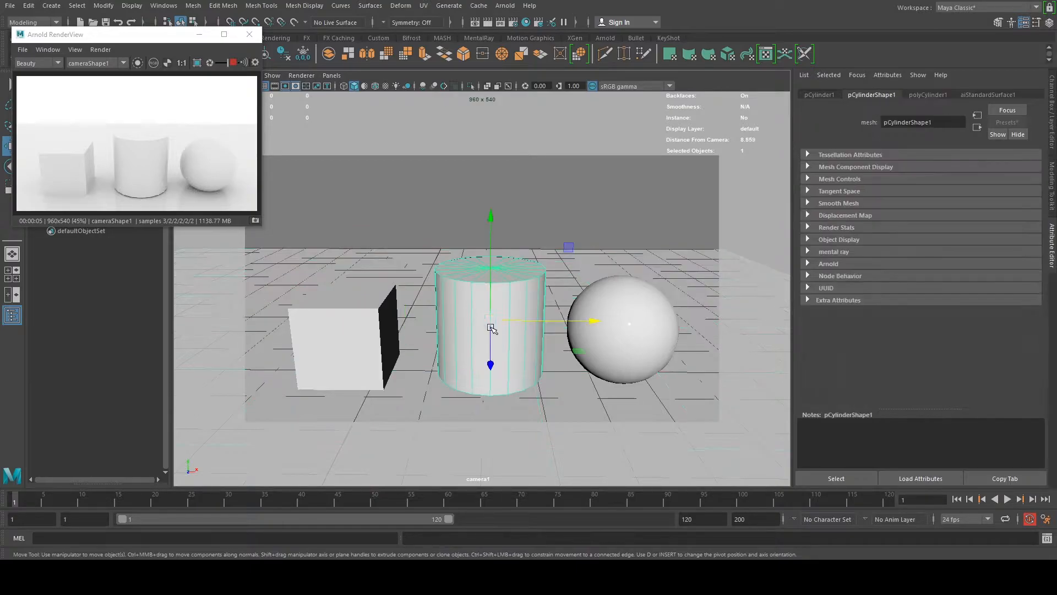
pyautogui.moveTo(524, 300)
pyautogui.mouseDown(button='right')
pyautogui.moveTo(527, 239)
pyautogui.moveTo(511, 292)
pyautogui.mouseUp(button='right')
pyautogui.click(467, 302)
pyautogui.click(467, 301)
pyautogui.click(981, 95)
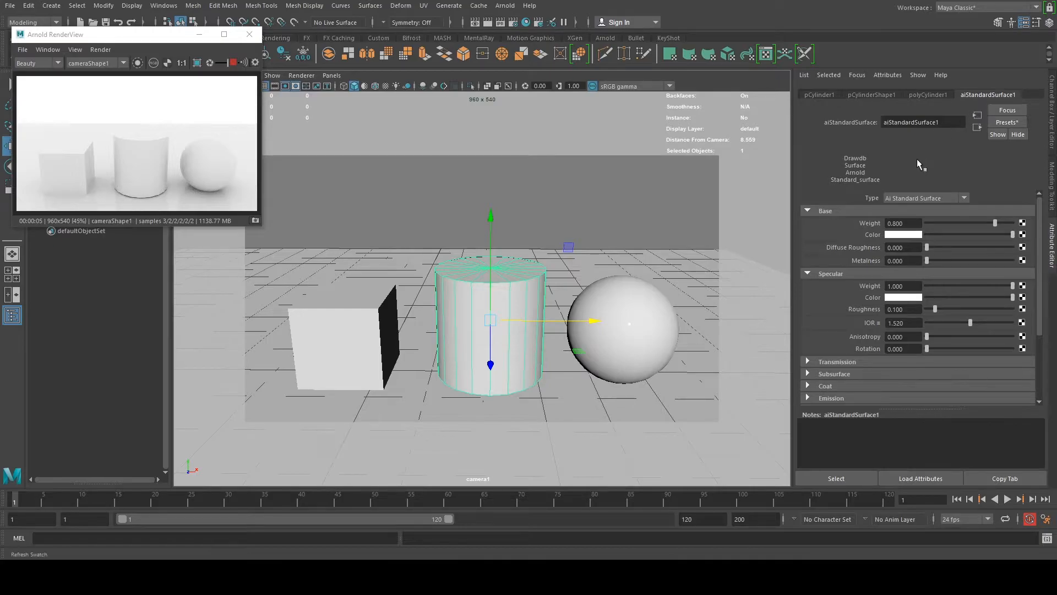
pyautogui.scroll(-3, 943, 223)
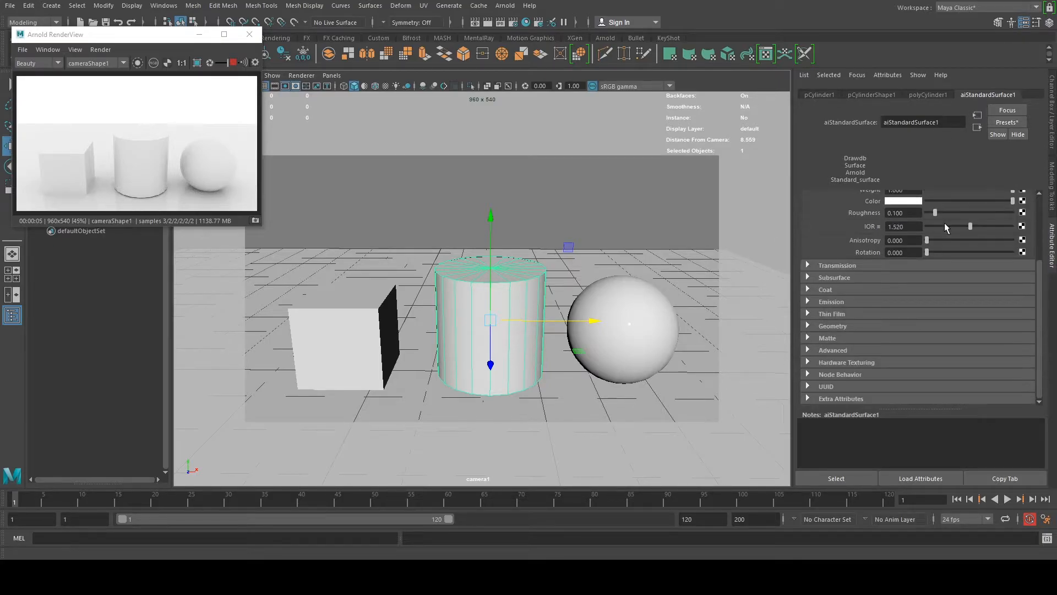
pyautogui.scroll(3, 945, 226)
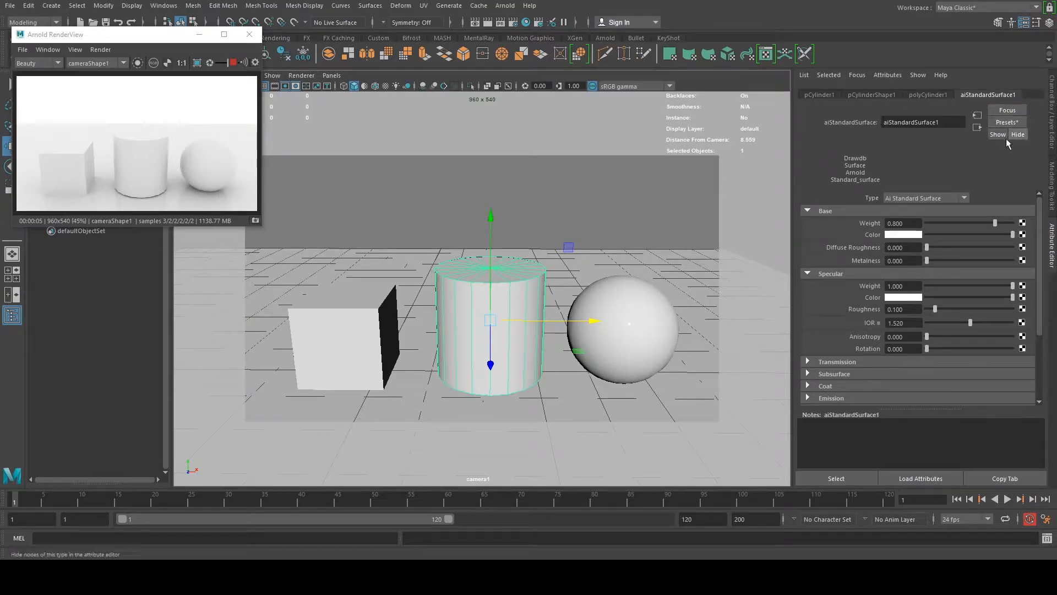
pyautogui.scroll(-3, 930, 262)
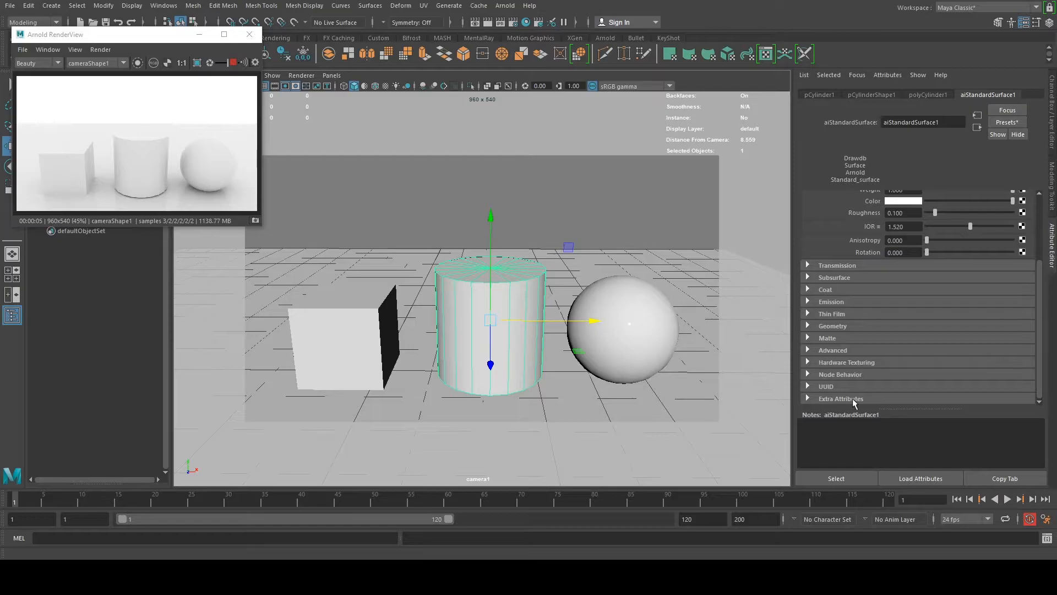
pyautogui.scroll(3, 942, 317)
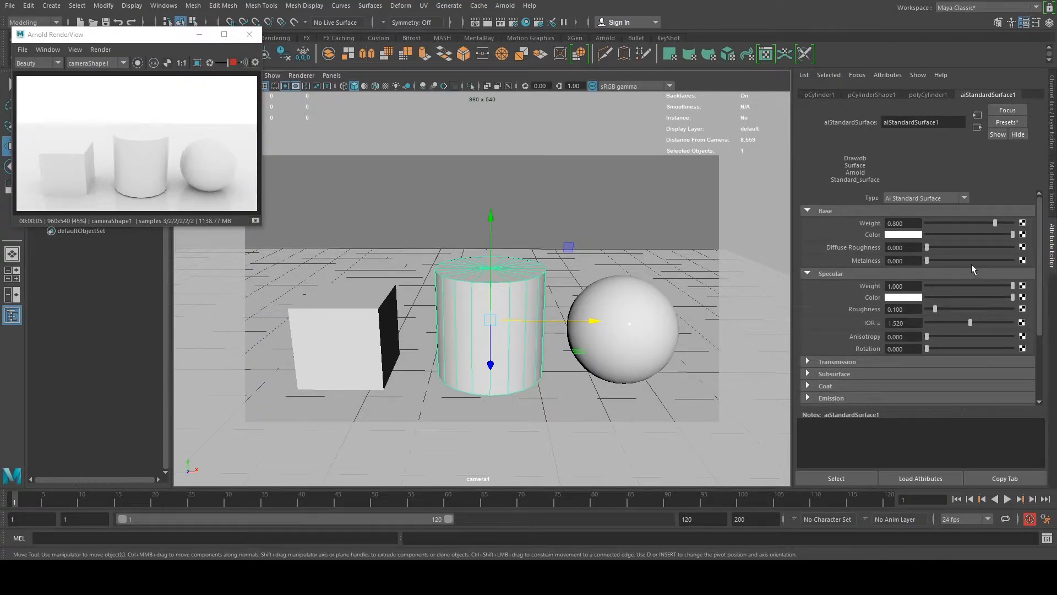
# Replace the settings of the cylinder's aiStandardSurface1 material with the Plastic preset.
pyautogui.click(1010, 124)
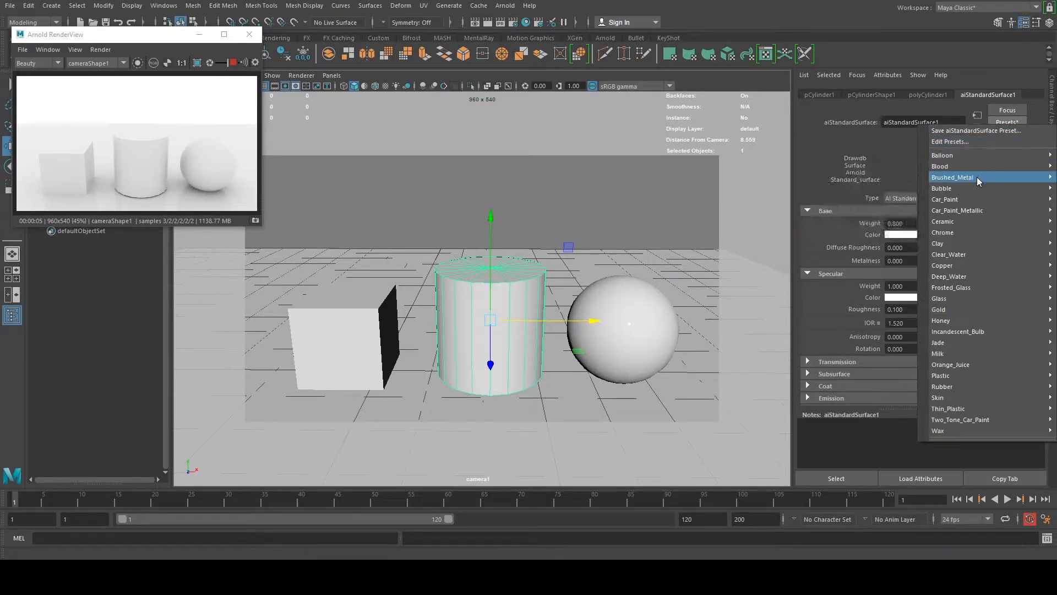
pyautogui.moveTo(954, 365)
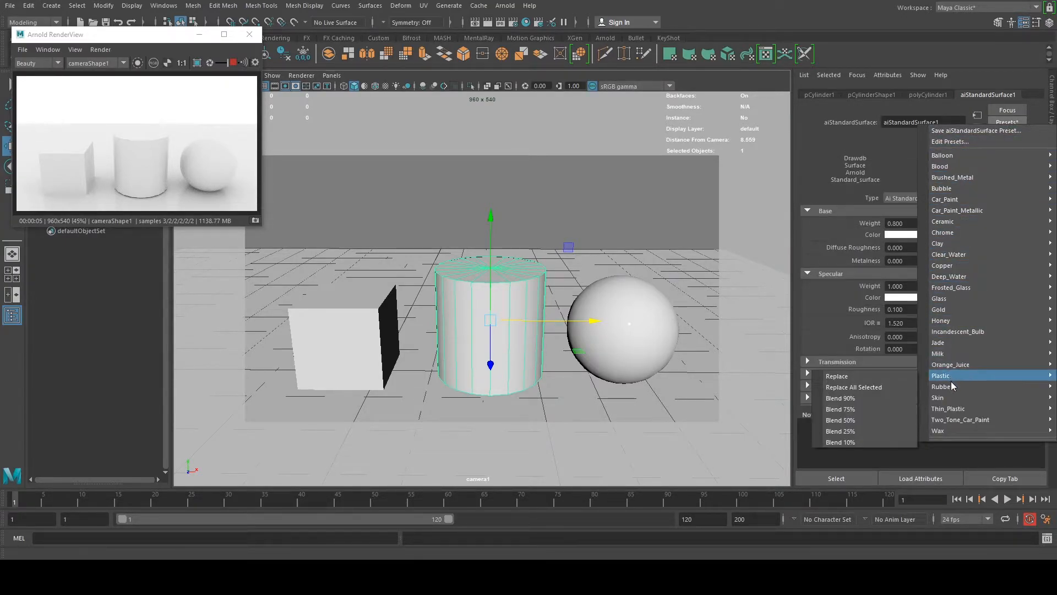
pyautogui.click(901, 376)
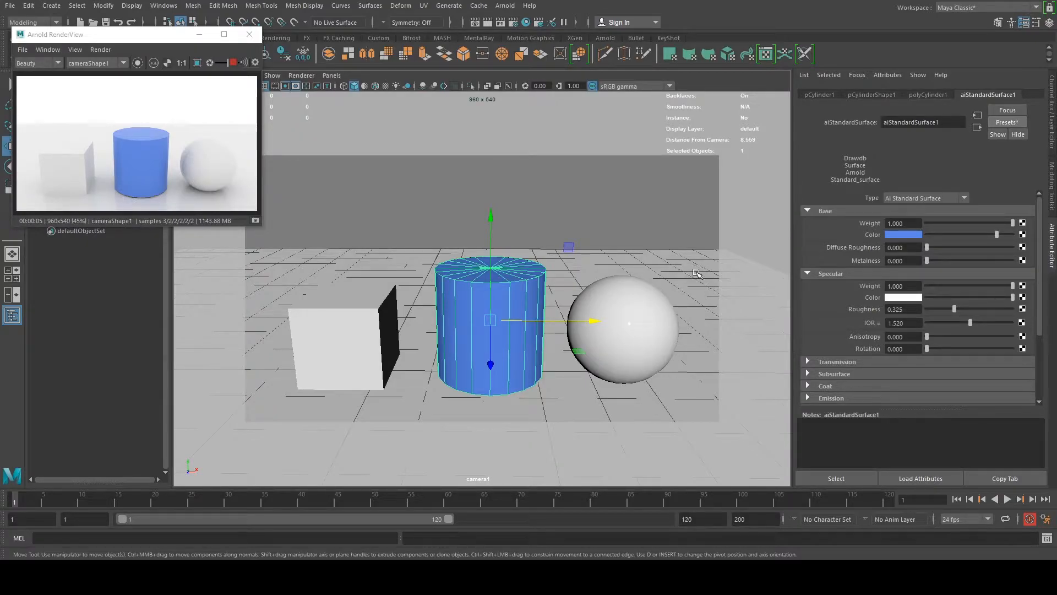
# Change the base color of the cylinder's plastic material to black, then lighten it to a dark gray.
pyautogui.click(910, 235)
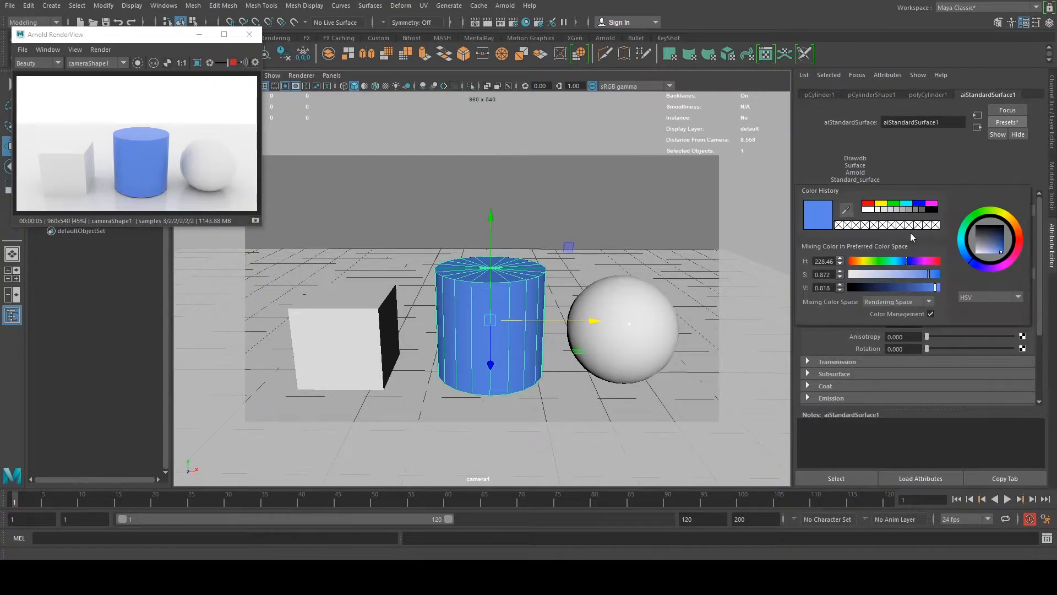
pyautogui.click(934, 208)
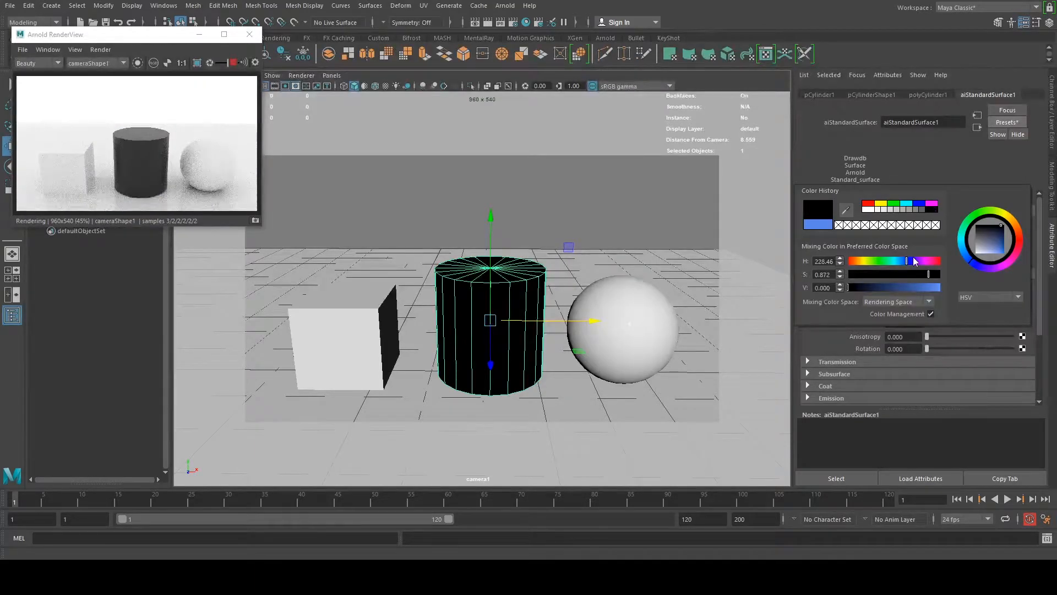
pyautogui.moveTo(927, 235)
pyautogui.mouseDown()
pyautogui.moveTo(950, 234)
pyautogui.moveTo(933, 237)
pyautogui.mouseUp()
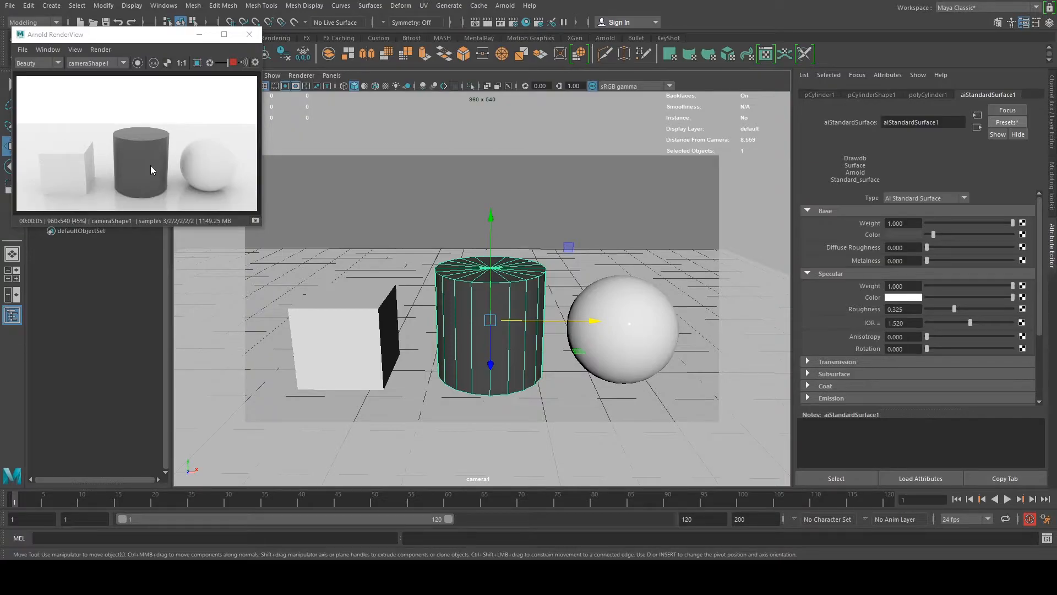
# Replace the cube's aiStandardSurface2 settings with the Plastic preset and set its base color to a medium gray.
pyautogui.click(387, 334)
pyautogui.click(957, 235)
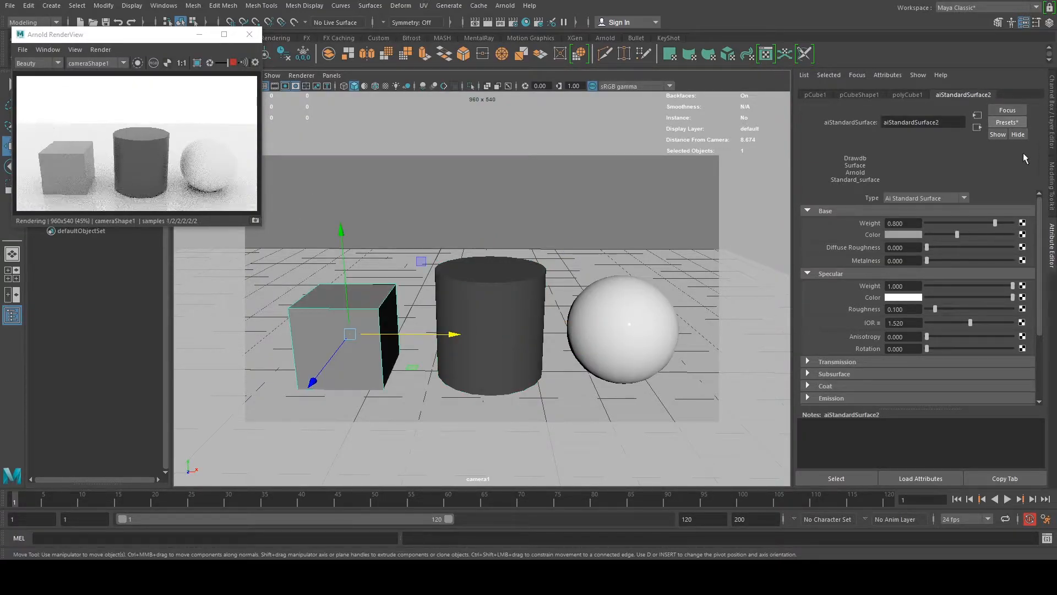
pyautogui.click(1016, 123)
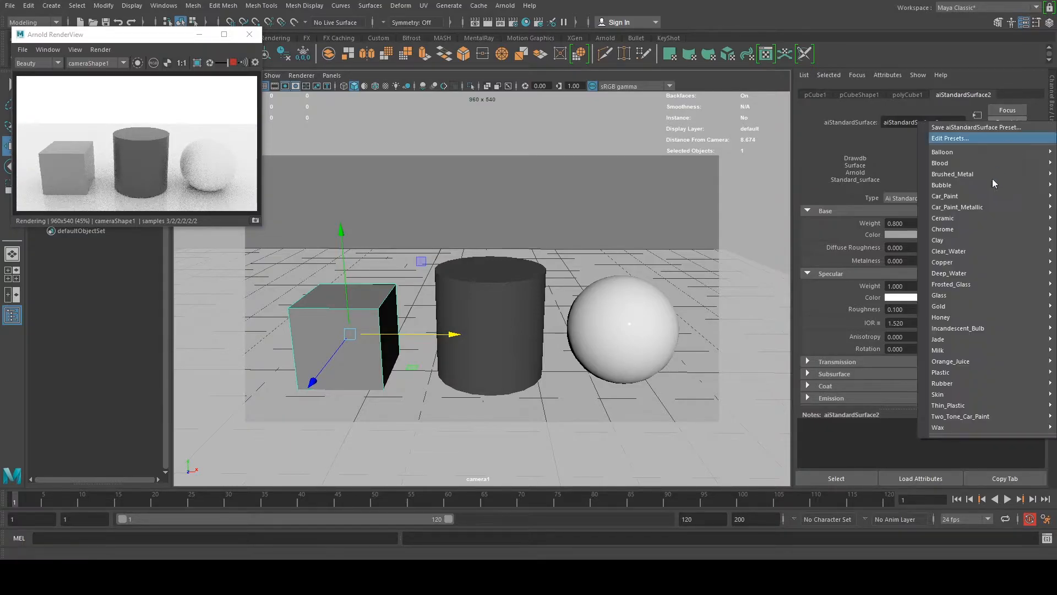
pyautogui.moveTo(945, 374)
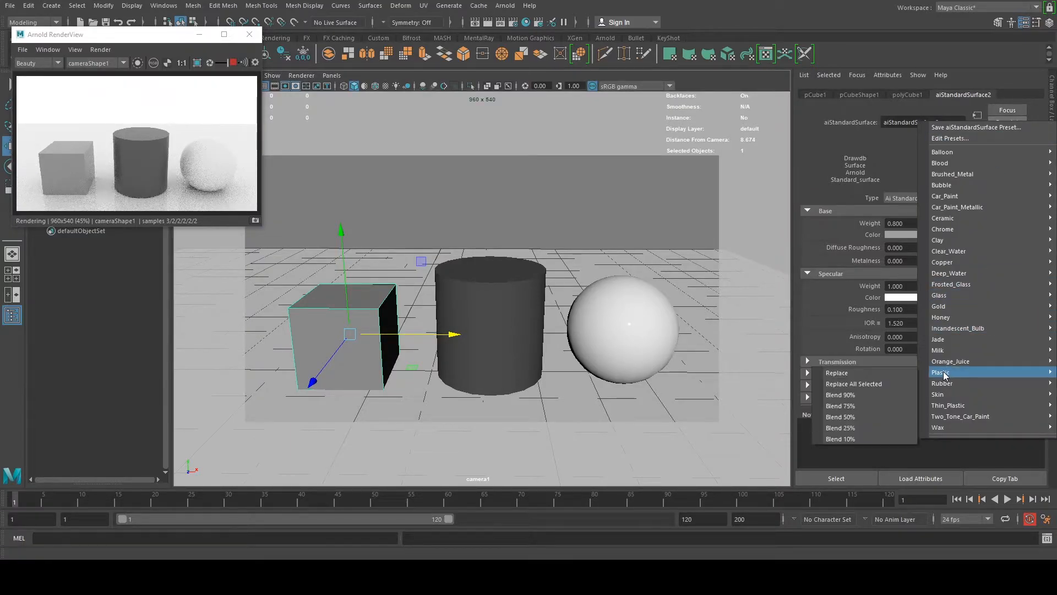
pyautogui.click(878, 376)
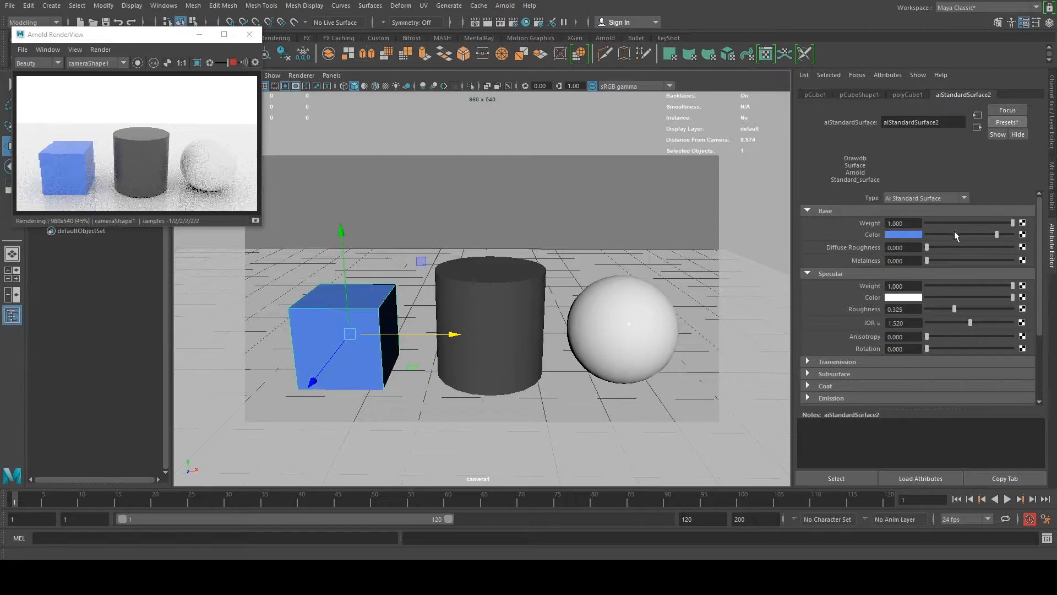
pyautogui.moveTo(933, 237); pyautogui.dragTo(955, 236)
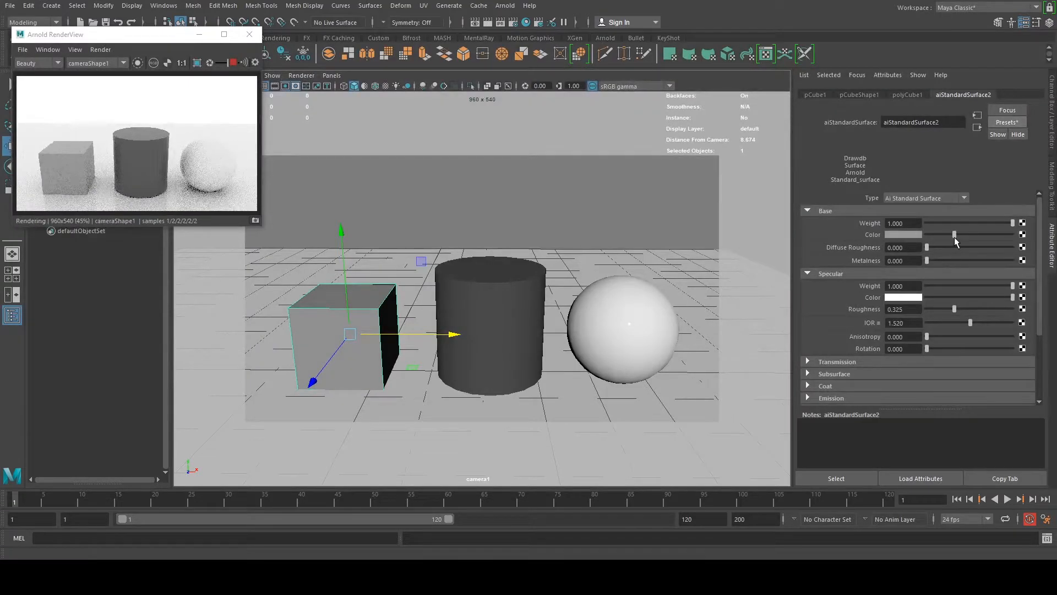
# Replace the settings of the sphere's aiStandardSurface3 material with the Chrome preset.
pyautogui.click(663, 312)
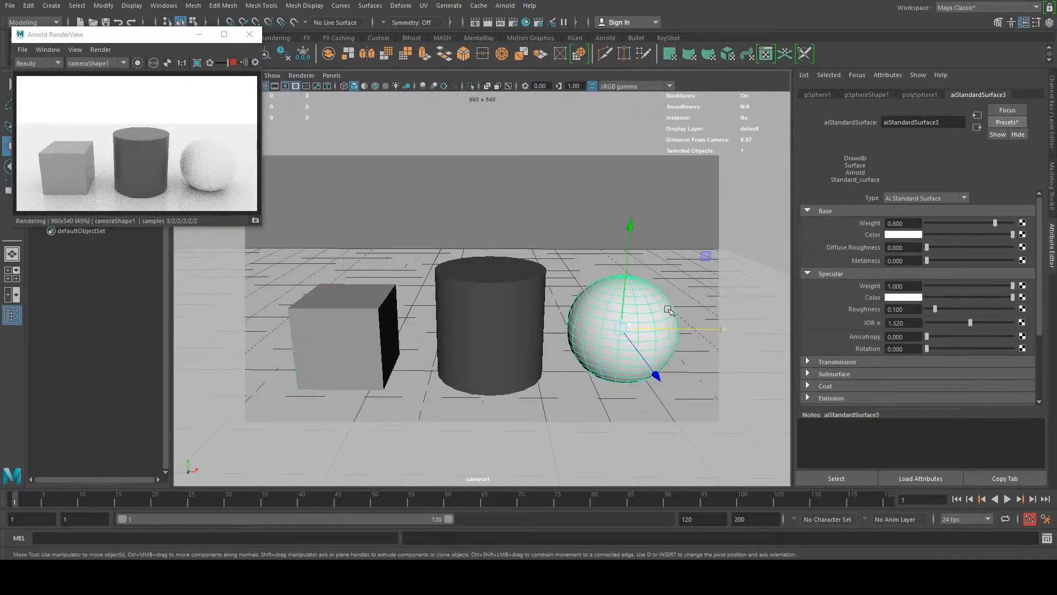
pyautogui.click(1008, 122)
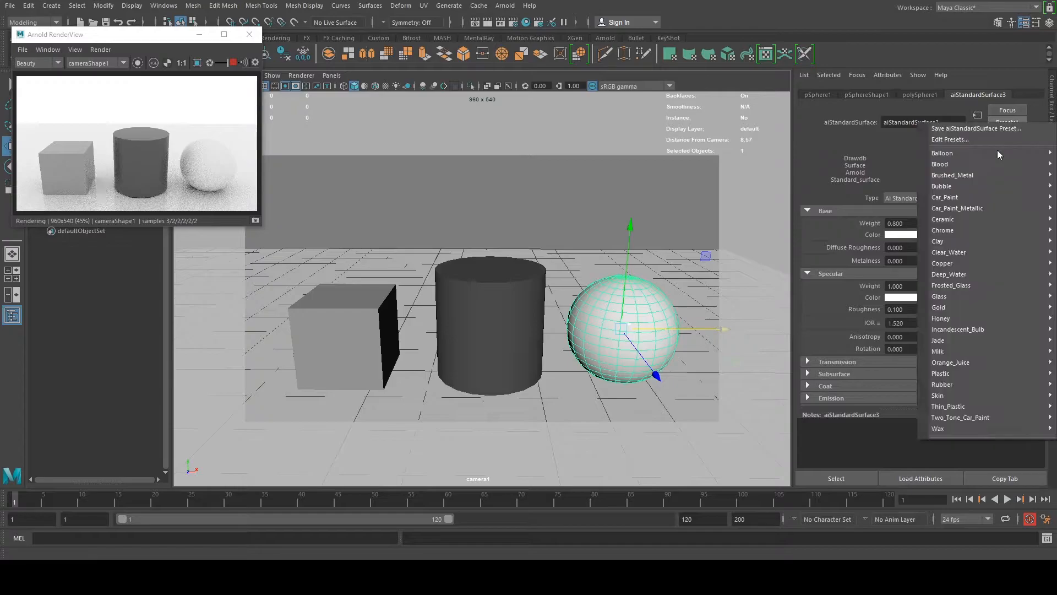
pyautogui.moveTo(977, 241)
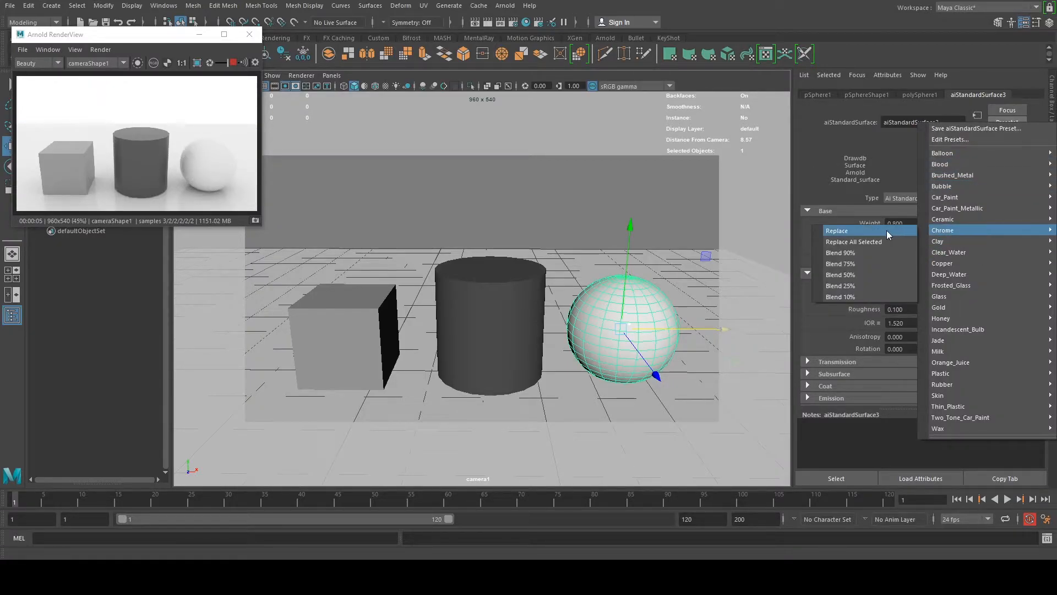
pyautogui.click(887, 232)
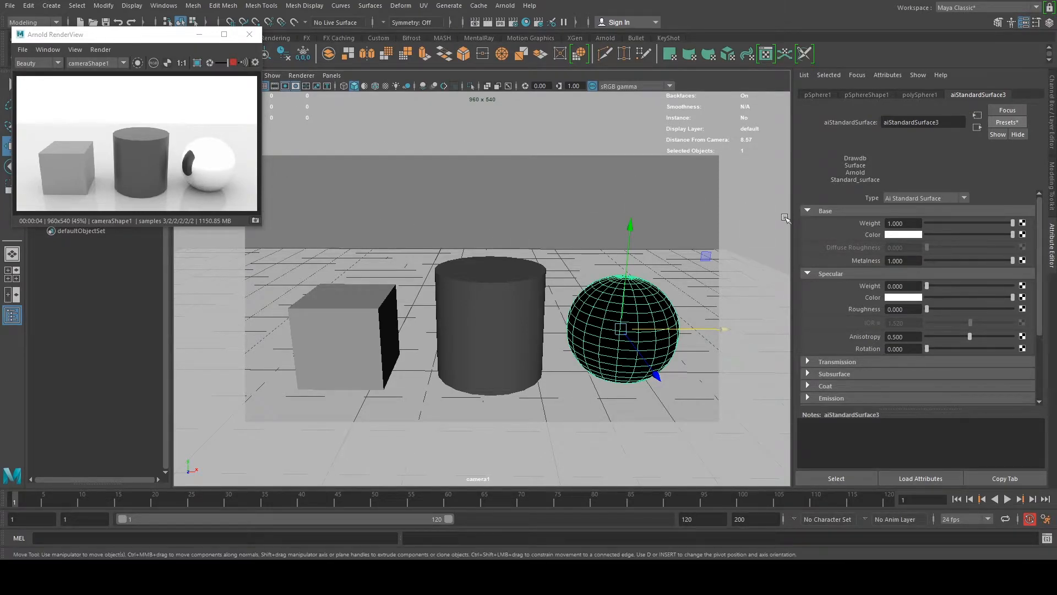
# Enlarge the Arnold RenderView to inspect the rendered cube, cylinder and chrome sphere, and move it clear of the viewport.
pyautogui.click(524, 342)
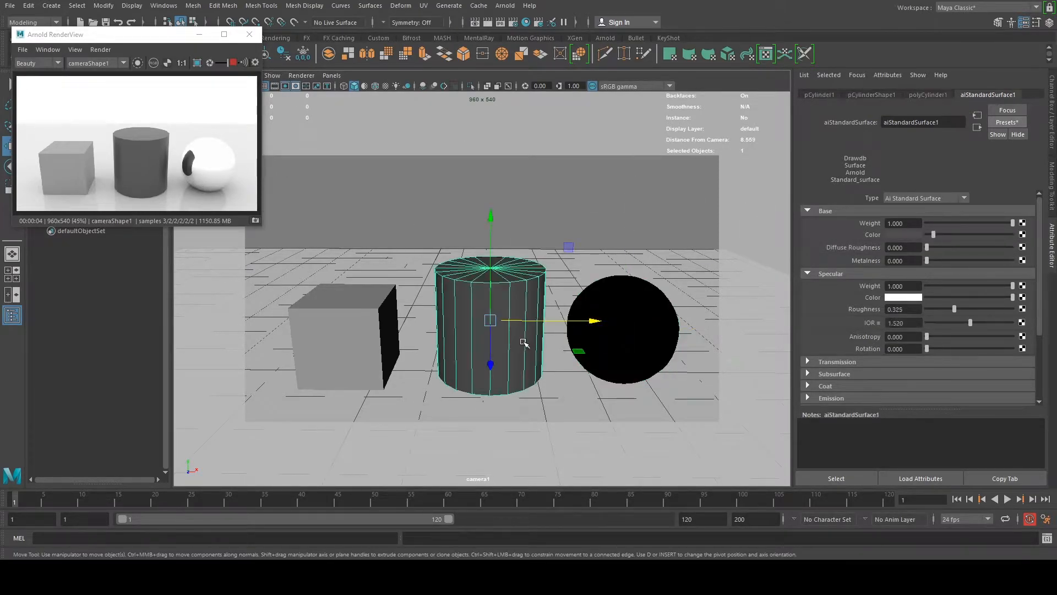
pyautogui.moveTo(257, 223); pyautogui.dragTo(405, 330)
pyautogui.scroll(2, 308, 275)
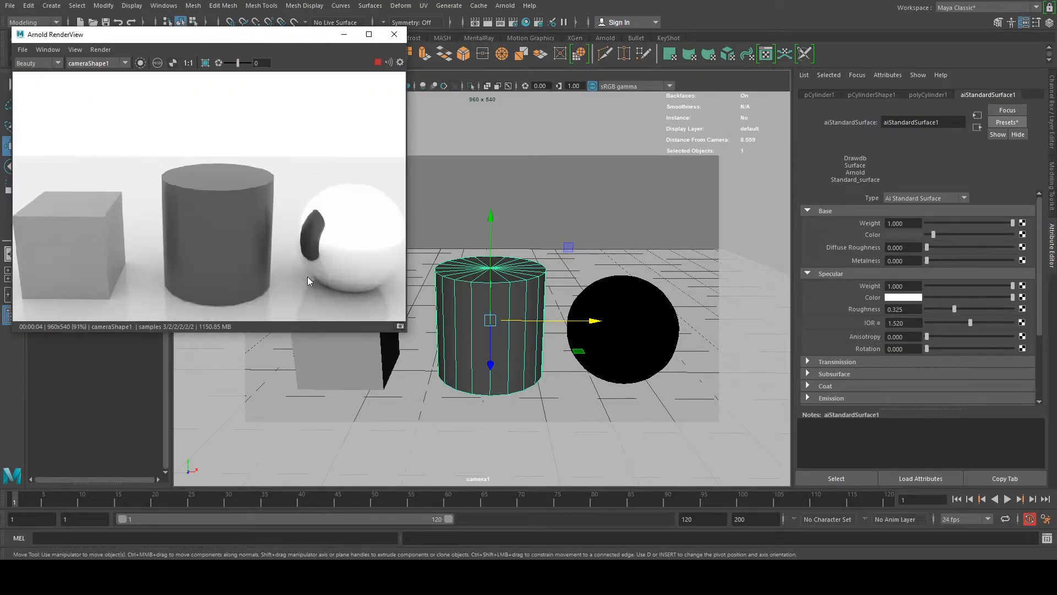
pyautogui.moveTo(407, 331); pyautogui.dragTo(511, 377)
pyautogui.moveTo(357, 49); pyautogui.dragTo(1056, 172)
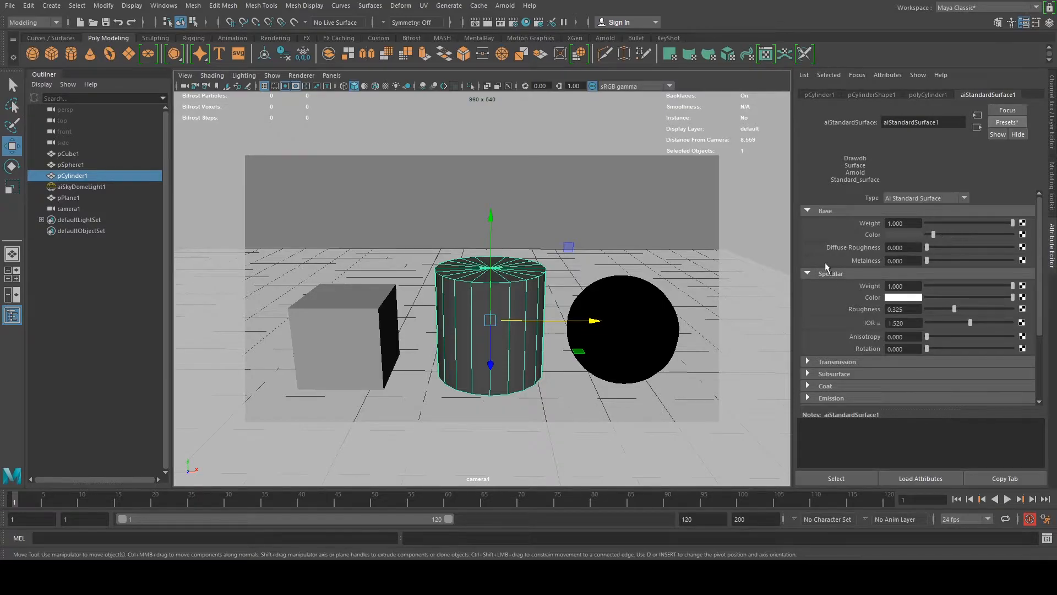
# Set the base color of the floor plane's aiStandardSurface4 material to dark gray, with the Arnold RenderView brought back over the viewport.
pyautogui.click(769, 270)
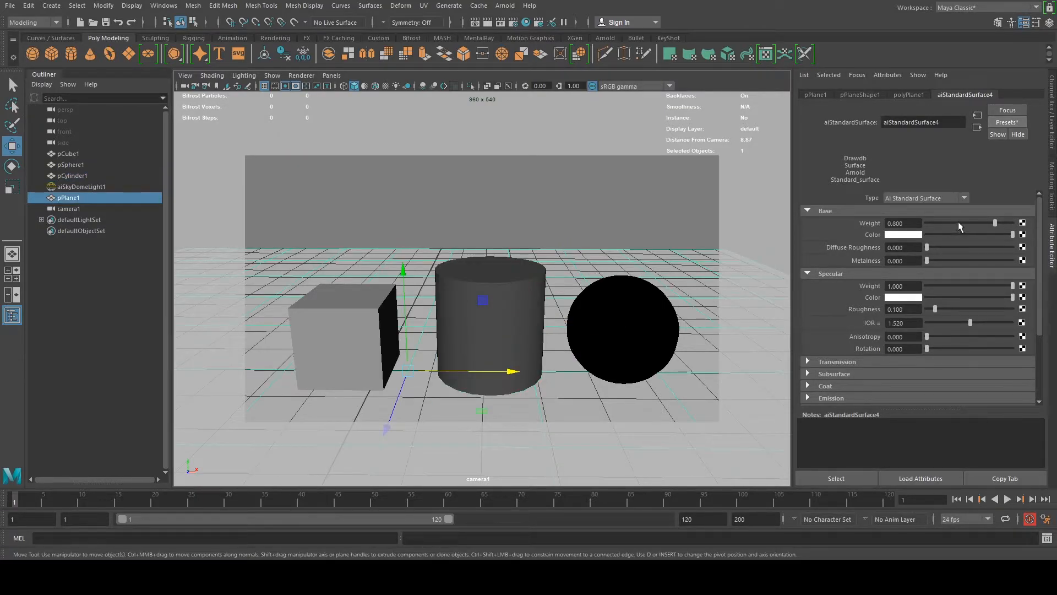
pyautogui.moveTo(987, 234); pyautogui.dragTo(936, 237)
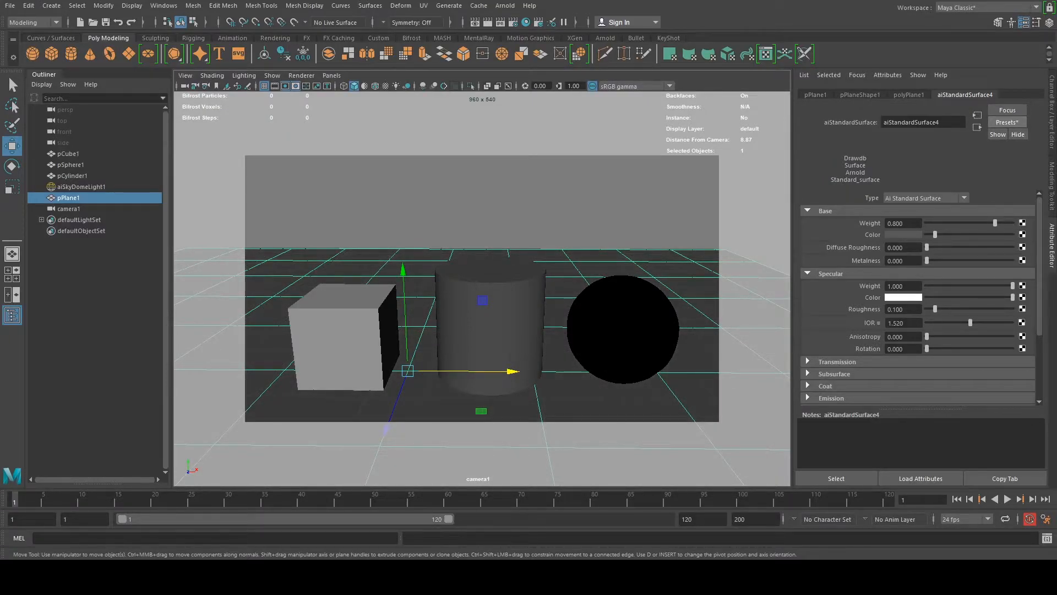
pyautogui.moveTo(1056, 154); pyautogui.dragTo(530, 161)
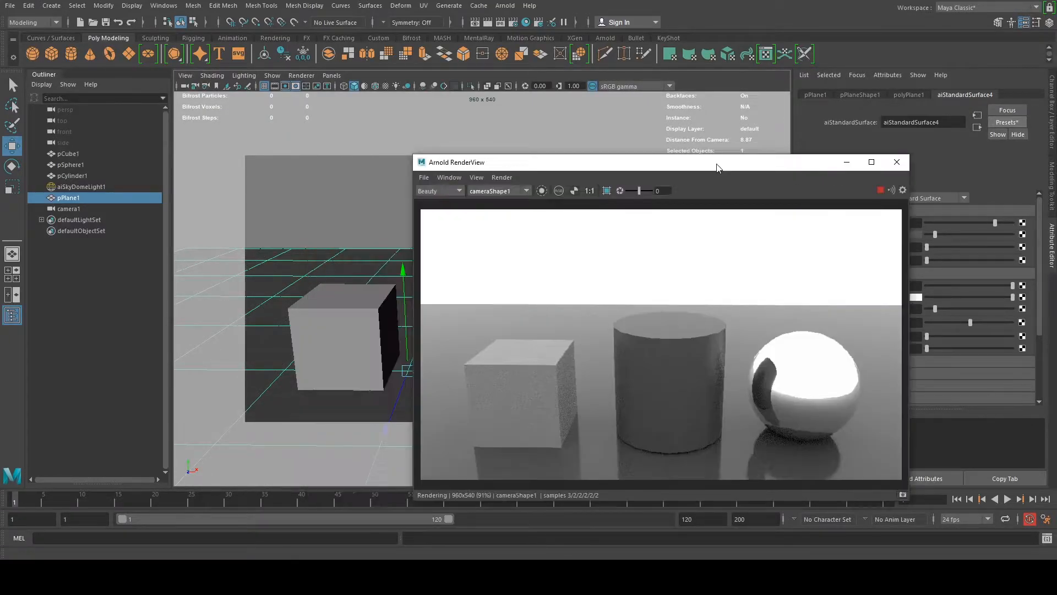
pyautogui.moveTo(717, 163); pyautogui.dragTo(398, 114)
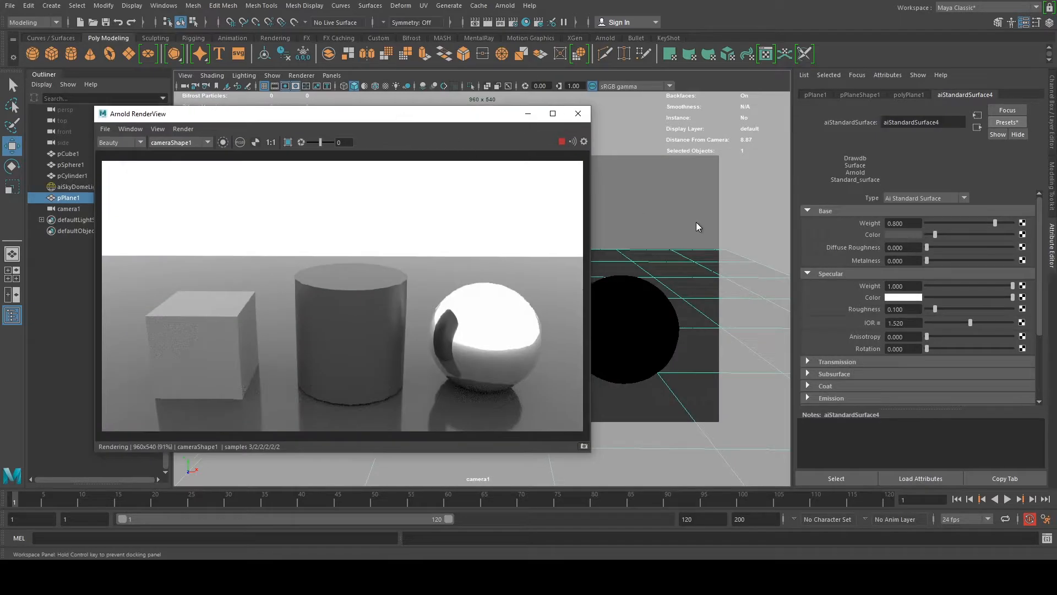
pyautogui.moveTo(935, 235)
pyautogui.mouseDown()
pyautogui.moveTo(1026, 240)
pyautogui.moveTo(934, 241)
pyautogui.mouseUp()
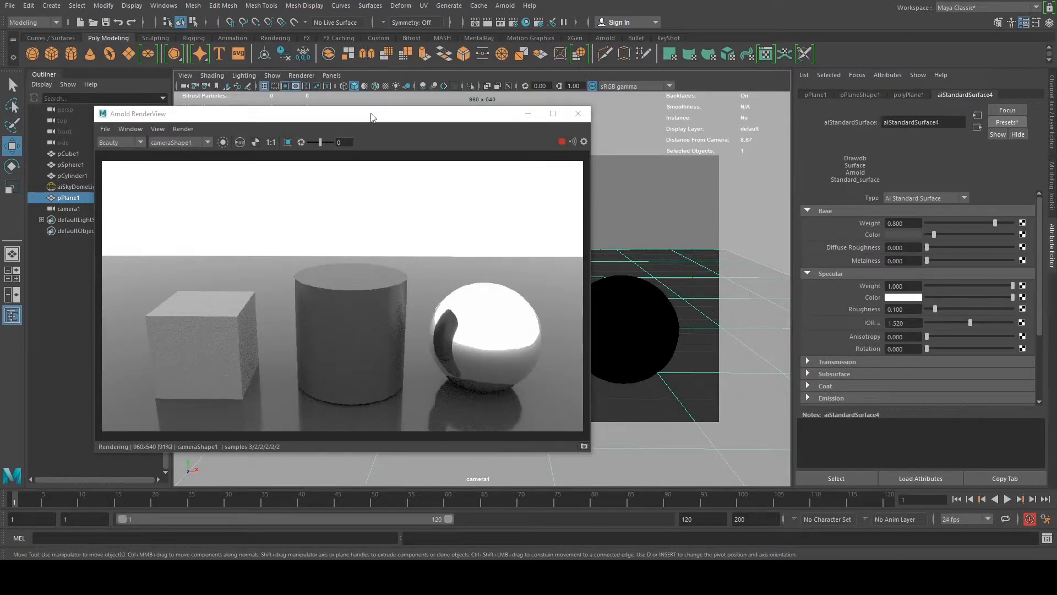
# Set the floor material's specular weight to 0.344 and roughness to 0.409, and shrink the Arnold RenderView to a small preview.
pyautogui.moveTo(371, 117); pyautogui.dragTo(393, 63)
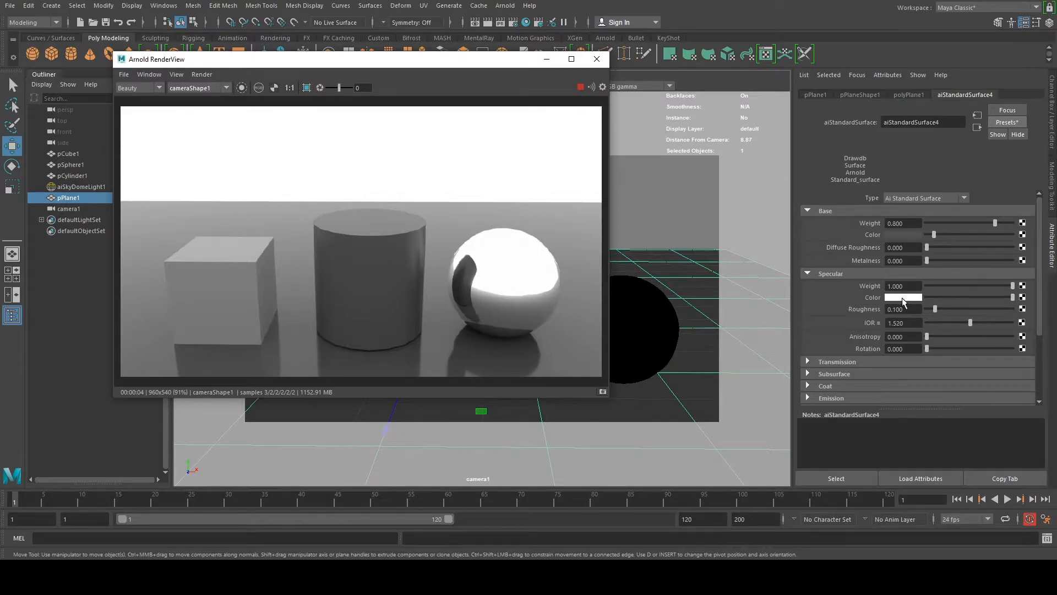
pyautogui.moveTo(1011, 286); pyautogui.dragTo(962, 311)
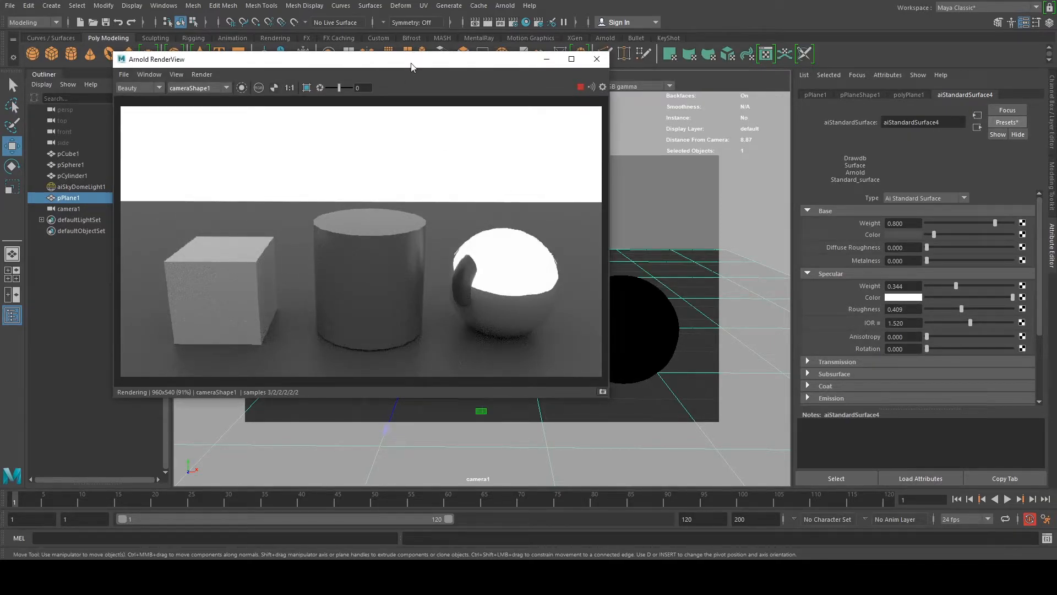
pyautogui.moveTo(410, 68); pyautogui.dragTo(836, 26)
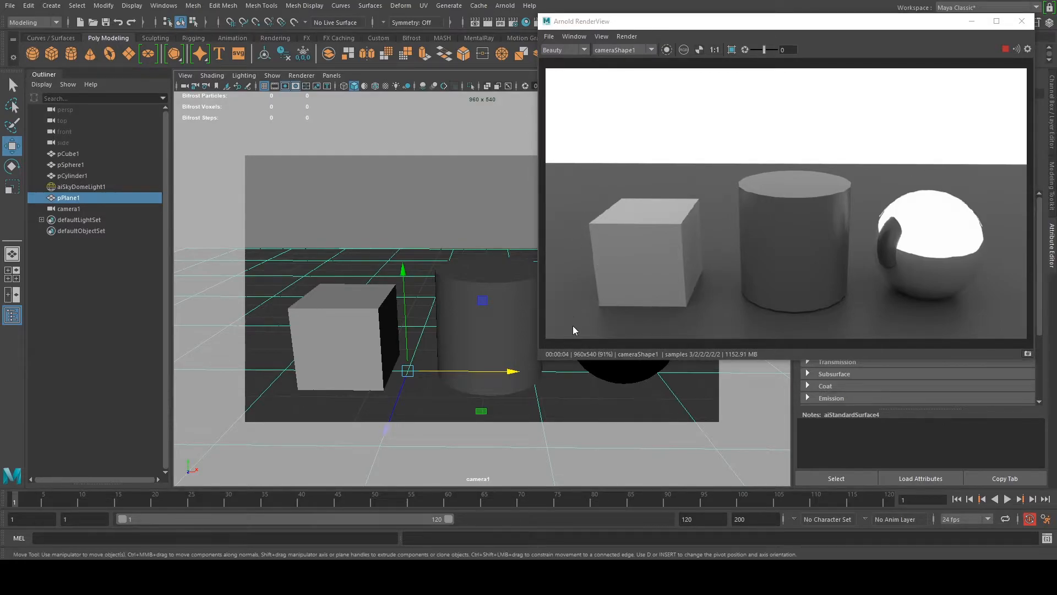
pyautogui.moveTo(534, 360); pyautogui.dragTo(829, 184)
# Create a second polygon cube and move it above the cylinder, to about 2.838 in Translate X and 3.276 in Translate Y.
pyautogui.scroll(-3, 540, 309)
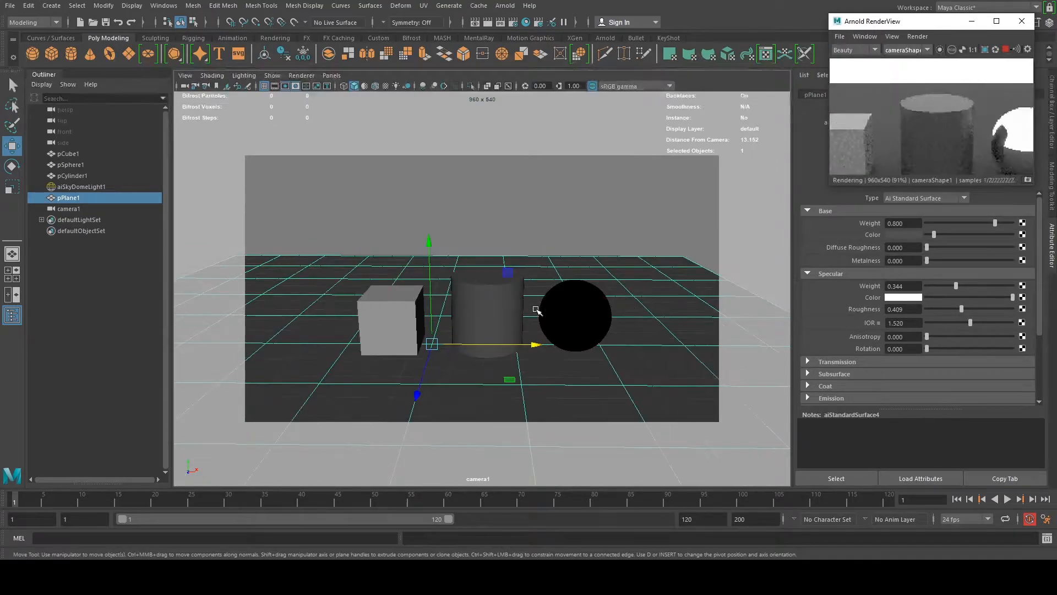
pyautogui.keyDown('alt'); pyautogui.moveTo(538, 312); pyautogui.dragTo(522, 309); pyautogui.keyUp('alt')
pyautogui.scroll(-3, 583, 317)
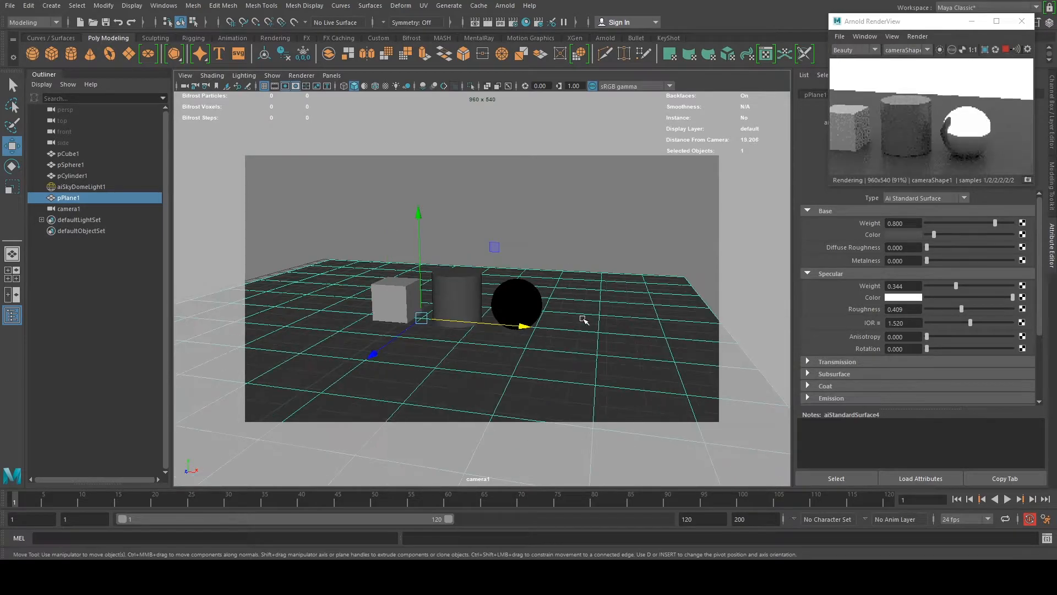
pyautogui.keyDown('alt'); pyautogui.moveTo(531, 321); pyautogui.dragTo(465, 274); pyautogui.keyUp('alt')
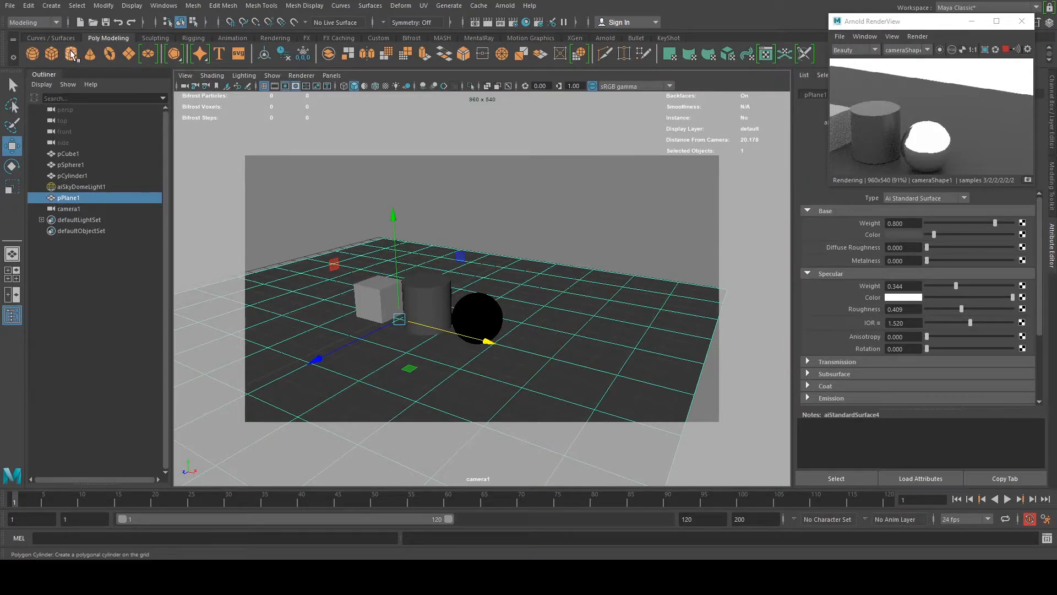
pyautogui.click(52, 54)
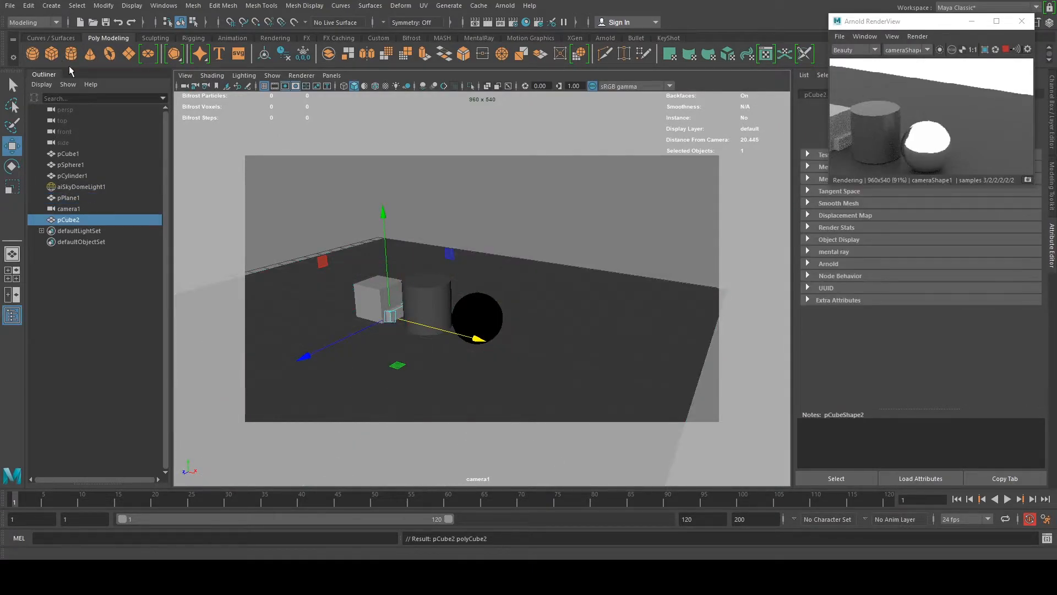
pyautogui.moveTo(383, 212); pyautogui.dragTo(401, 138)
pyautogui.moveTo(473, 257)
pyautogui.mouseDown()
pyautogui.moveTo(542, 271)
pyautogui.moveTo(529, 251)
pyautogui.moveTo(461, 252)
pyautogui.mouseUp()
pyautogui.scroll(5, 370, 247)
pyautogui.keyDown('alt'); pyautogui.moveTo(372, 249); pyautogui.dragTo(528, 306); pyautogui.keyUp('alt')
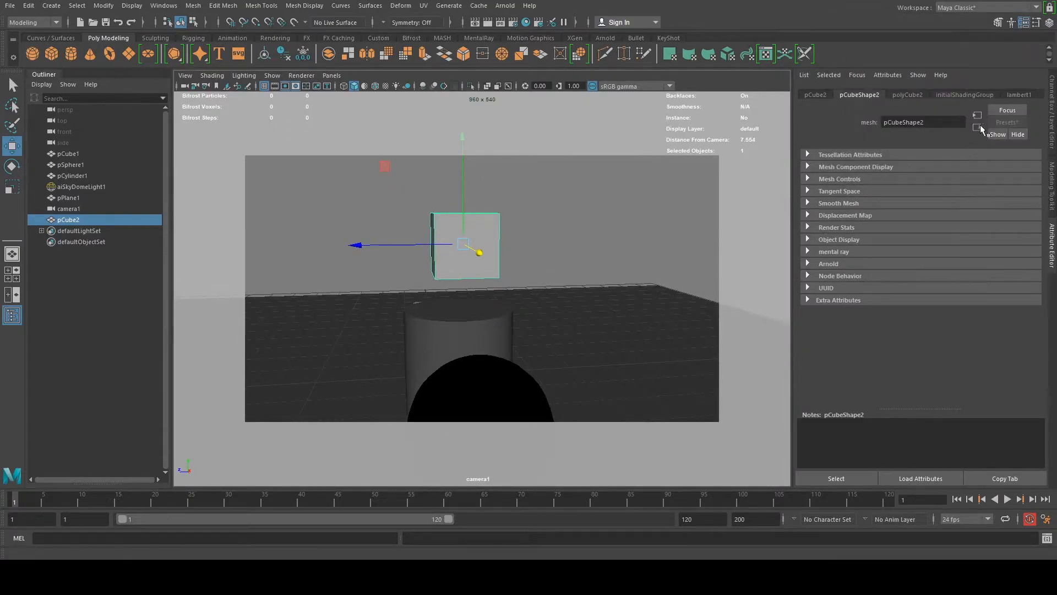
# Set the new cube's width, height and depth subdivisions to 3.
pyautogui.click(1049, 23)
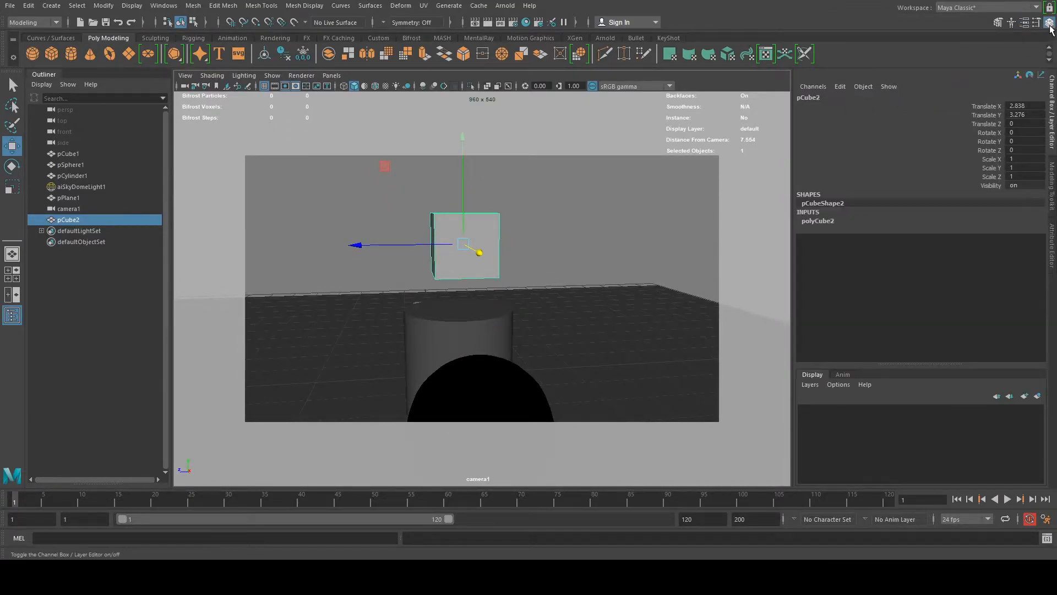
pyautogui.click(816, 222)
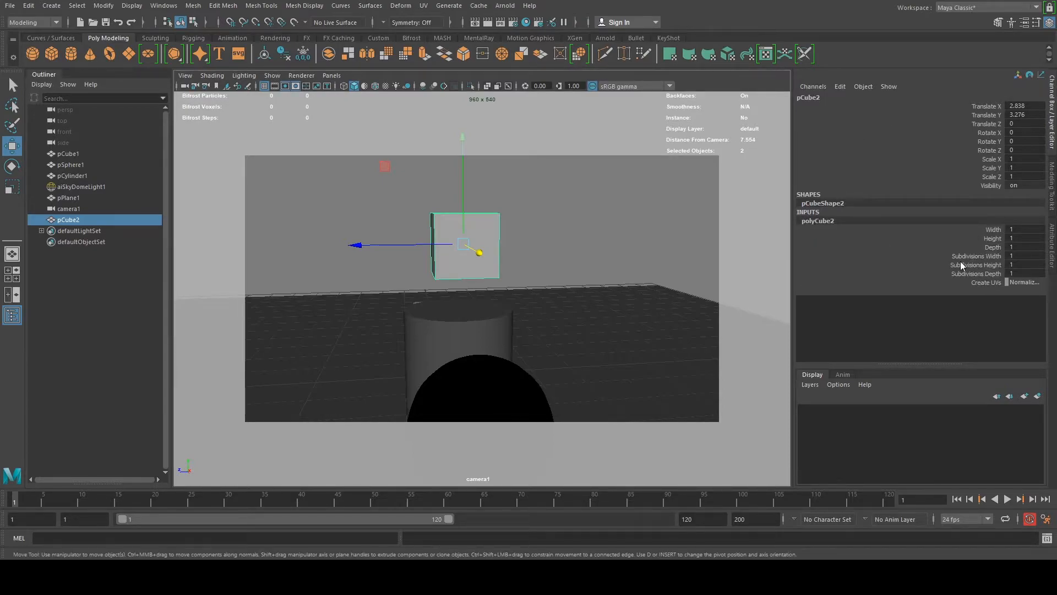
pyautogui.moveTo(990, 257); pyautogui.dragTo(980, 275)
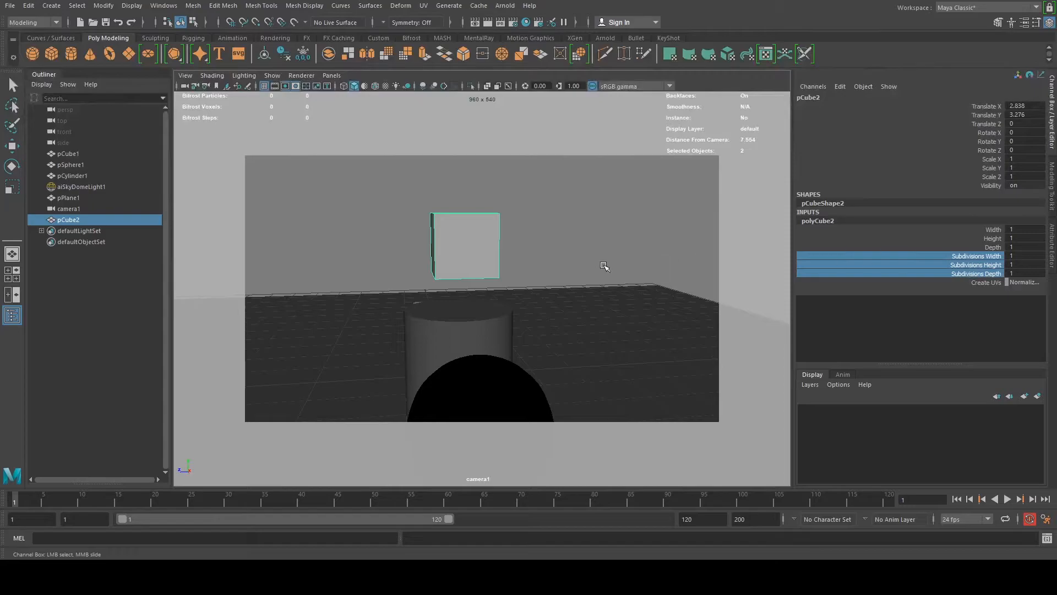
pyautogui.click(921, 264)
pyautogui.click(923, 270)
pyautogui.keyDown('ctrl'); pyautogui.click(933, 264); pyautogui.keyUp('ctrl')
pyautogui.keyDown('ctrl'); pyautogui.click(935, 256); pyautogui.keyUp('ctrl')
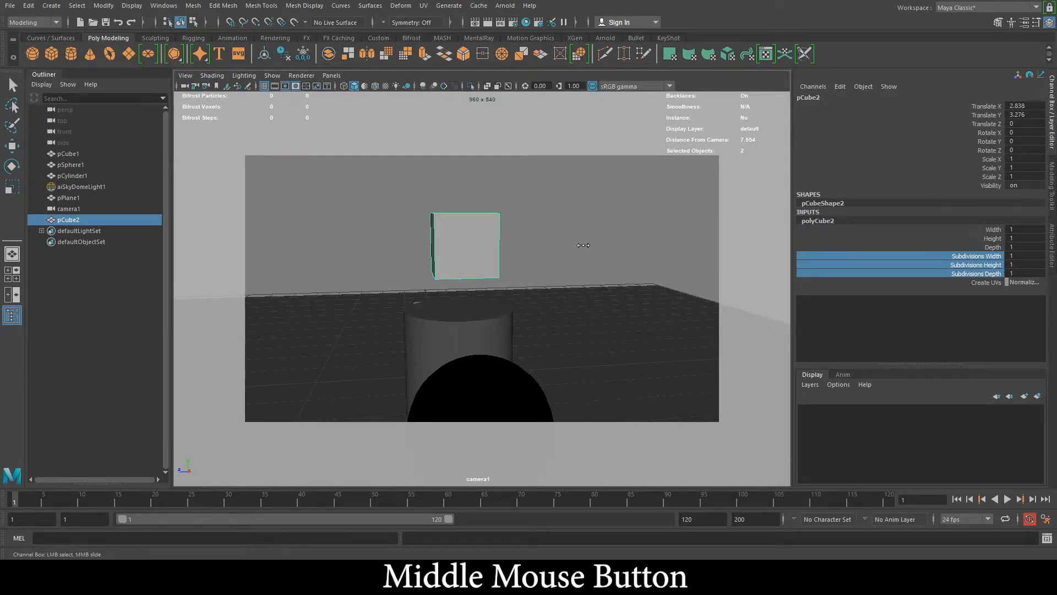
pyautogui.moveTo(594, 247)
pyautogui.mouseDown(button='middle')
pyautogui.moveTo(668, 246)
pyautogui.moveTo(591, 251)
pyautogui.mouseUp(button='middle')
# Delete the new cube's faces except its bottom and one adjoining vertical side, leaving an L-shaped sheet.
pyautogui.keyDown('alt'); pyautogui.moveTo(440, 248); pyautogui.dragTo(526, 270); pyautogui.keyUp('alt')
pyautogui.moveTo(526, 270)
pyautogui.mouseDown(button='right')
pyautogui.moveTo(587, 247)
pyautogui.moveTo(529, 281)
pyautogui.mouseUp(button='right')
pyautogui.scroll(-10, 532, 281)
pyautogui.keyDown('alt'); pyautogui.moveTo(532, 256); pyautogui.dragTo(444, 228); pyautogui.keyUp('alt')
pyautogui.scroll(12, 432, 263)
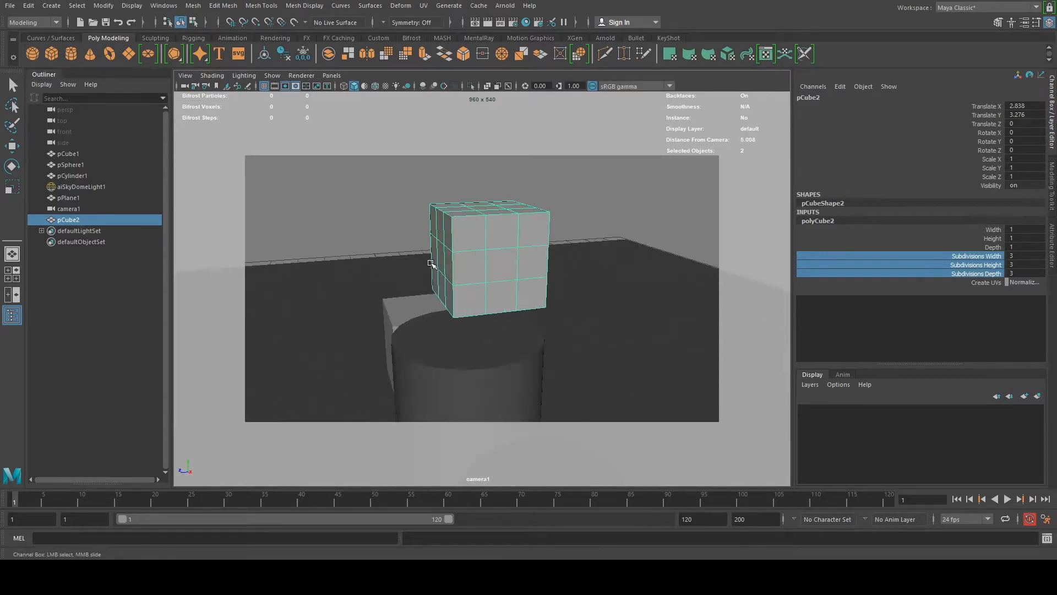
pyautogui.moveTo(444, 228); pyautogui.dragTo(451, 259, button='right')
pyautogui.keyDown('alt'); pyautogui.moveTo(431, 248); pyautogui.dragTo(383, 198); pyautogui.keyUp('alt')
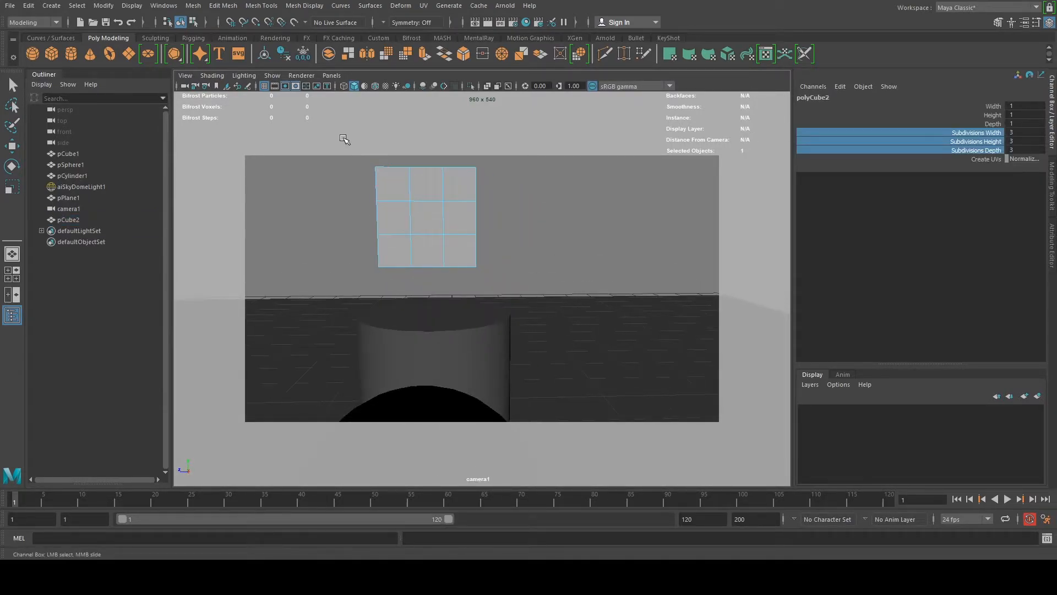
pyautogui.press('w')
pyautogui.moveTo(455, 241); pyautogui.dragTo(428, 232)
pyautogui.press('4')
pyautogui.press('5')
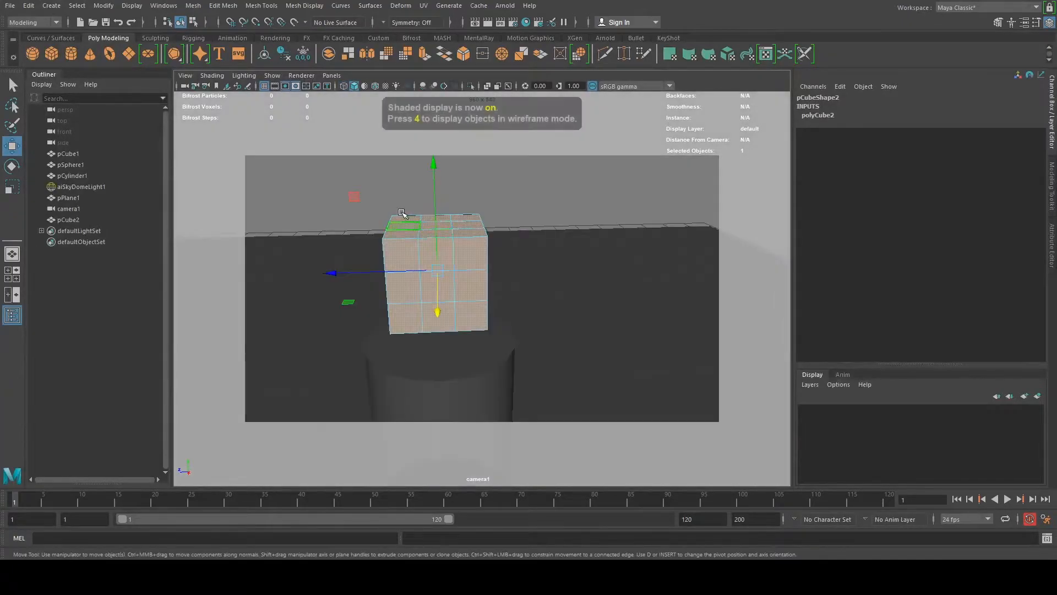
pyautogui.click(361, 206)
# Bevel the row of edges along the inner corner where the L-shaped sheet's bottom and vertical side meet.
pyautogui.moveTo(430, 270)
pyautogui.keyDown('alt'); pyautogui.mouseDown()
pyautogui.moveTo(517, 272)
pyautogui.moveTo(352, 243)
pyautogui.moveTo(443, 267)
pyautogui.mouseUp(); pyautogui.keyUp('alt')
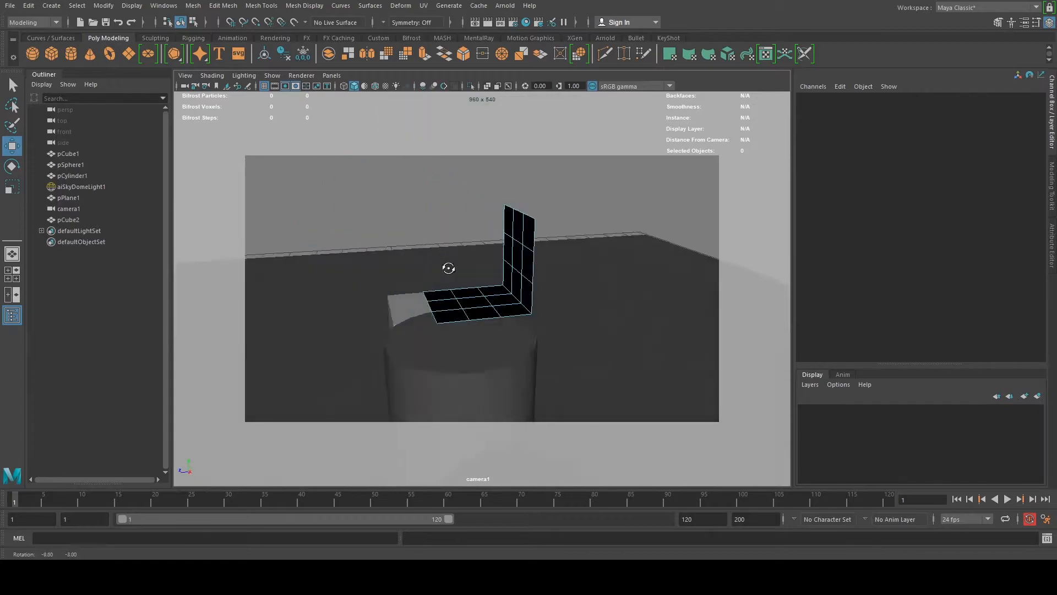
pyautogui.scroll(6, 444, 267)
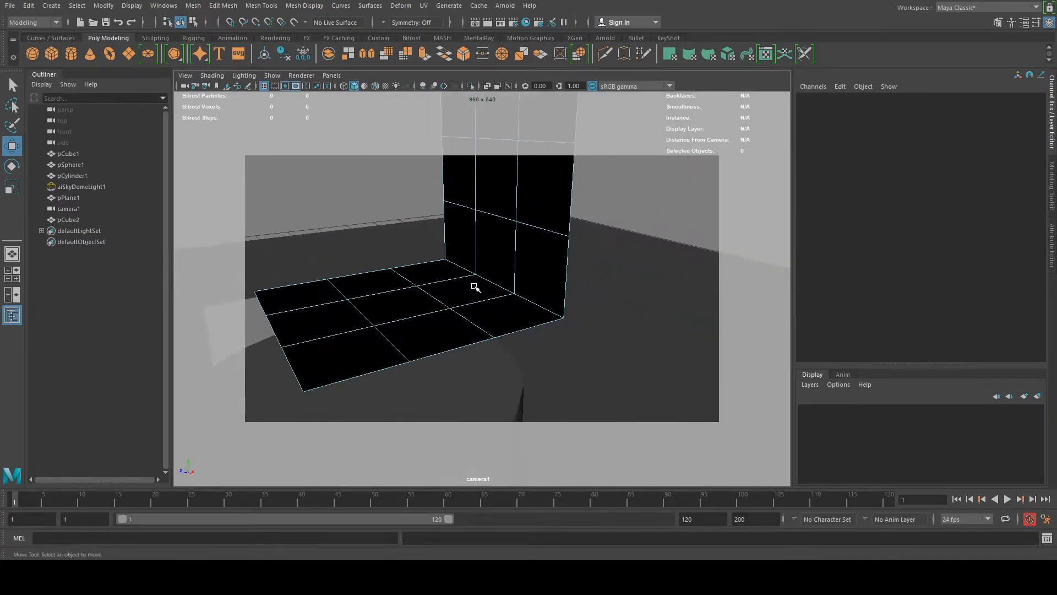
pyautogui.scroll(-4, 475, 287)
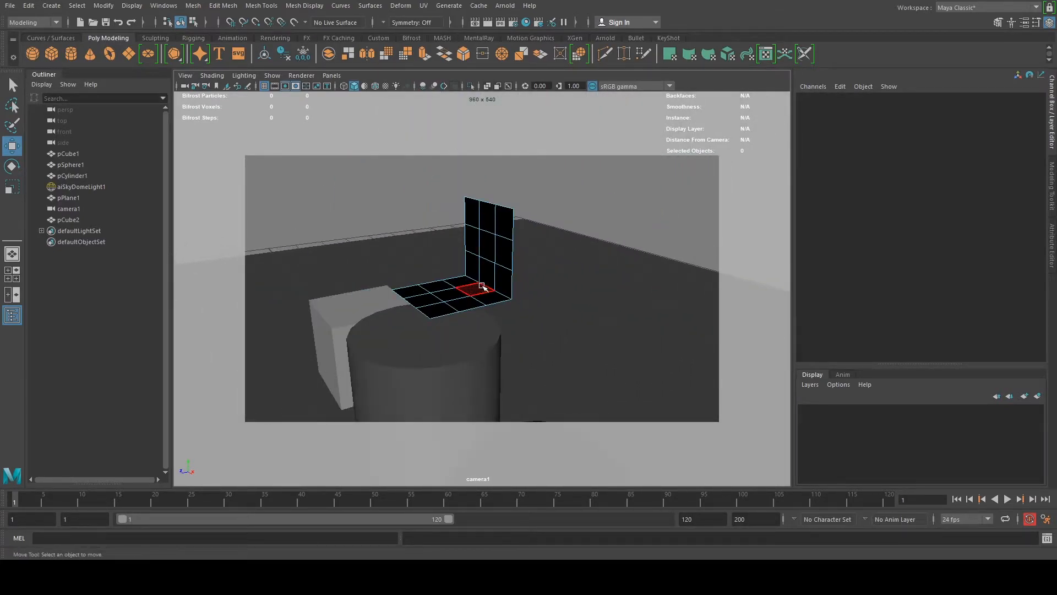
pyautogui.moveTo(486, 242); pyautogui.dragTo(491, 219, button='right')
pyautogui.scroll(2, 538, 304)
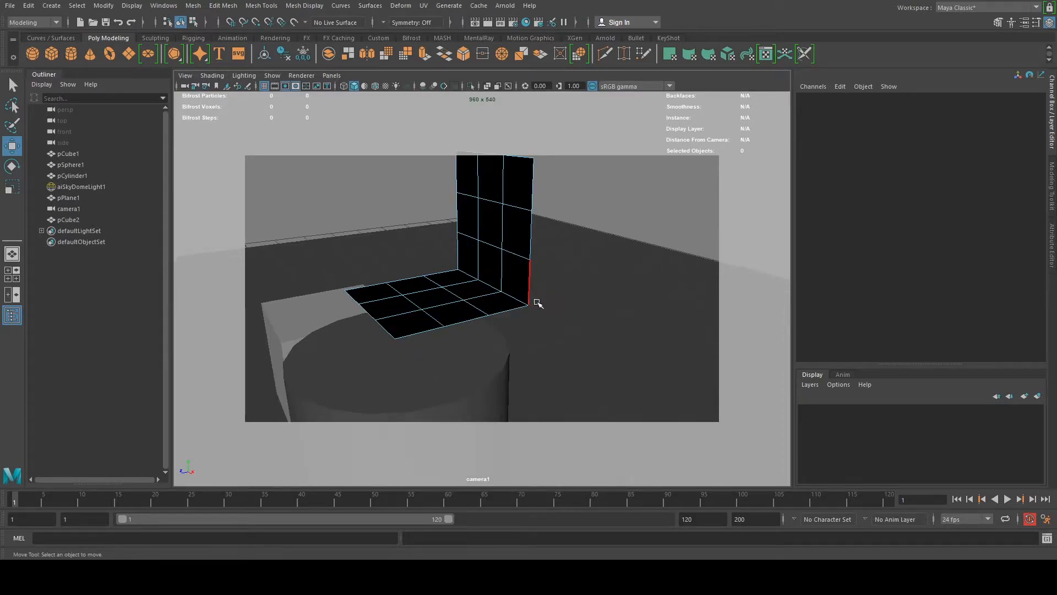
pyautogui.doubleClick(517, 298)
pyautogui.keyDown('alt'); pyautogui.moveTo(492, 287); pyautogui.dragTo(465, 285); pyautogui.keyUp('alt')
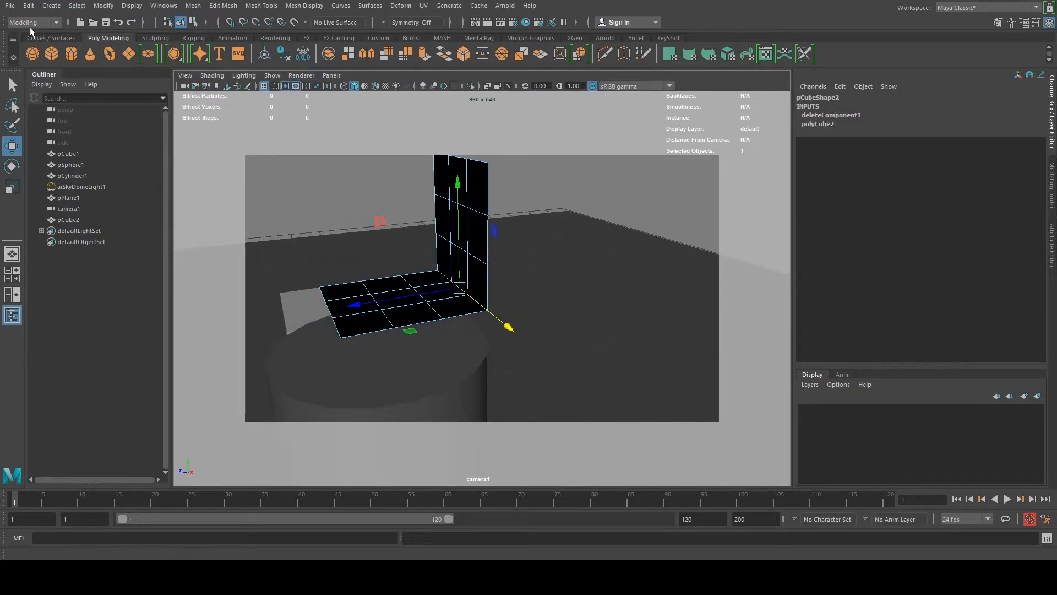
pyautogui.click(218, 6)
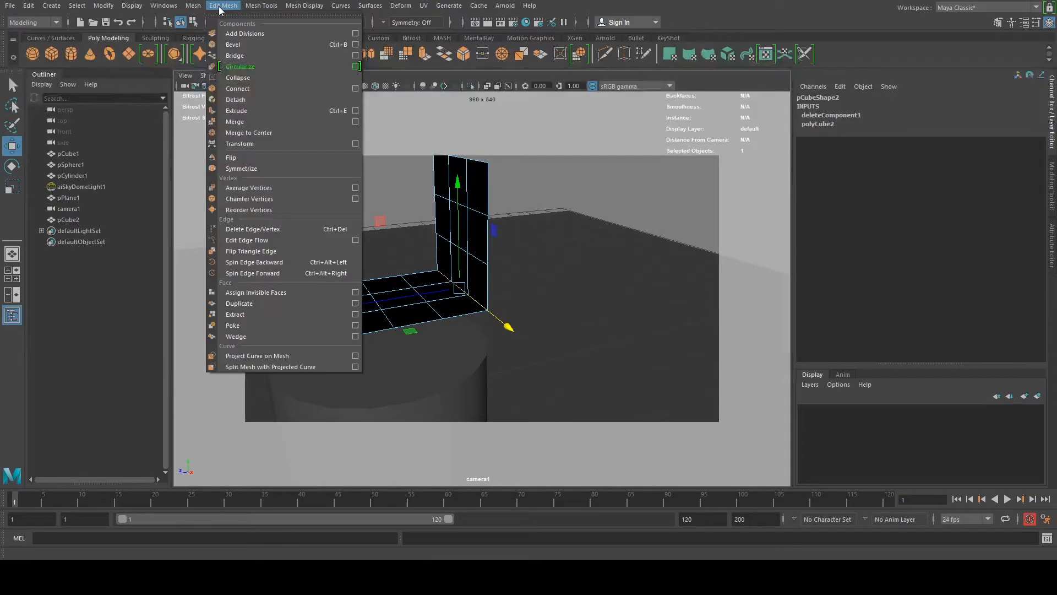
pyautogui.click(243, 46)
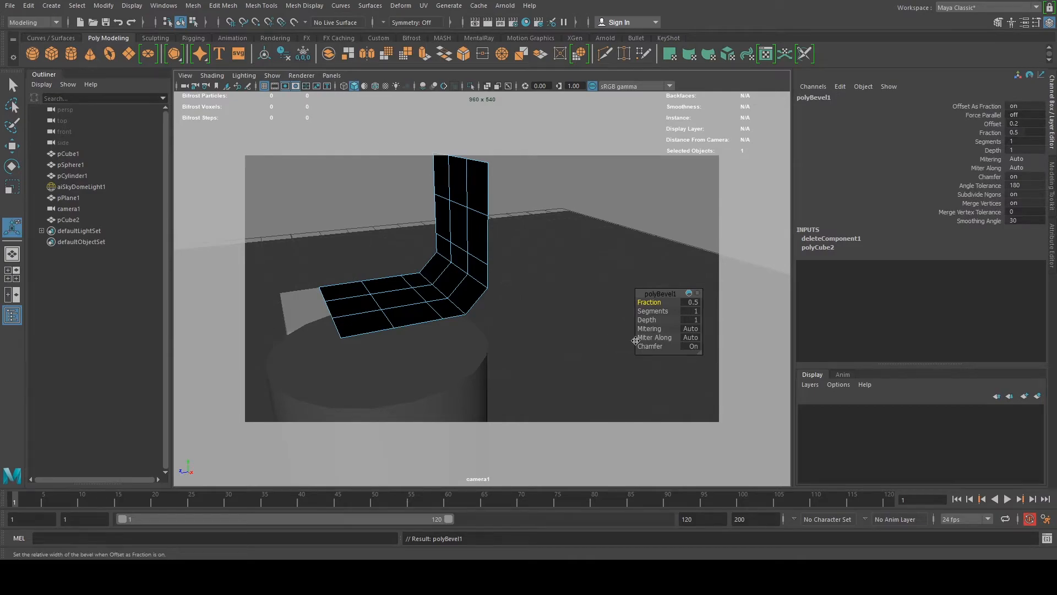
# Set the corner bevel's Fraction to 0.4.
pyautogui.moveTo(660, 302); pyautogui.dragTo(590, 309)
pyautogui.click(691, 301)
pyautogui.click(695, 302)
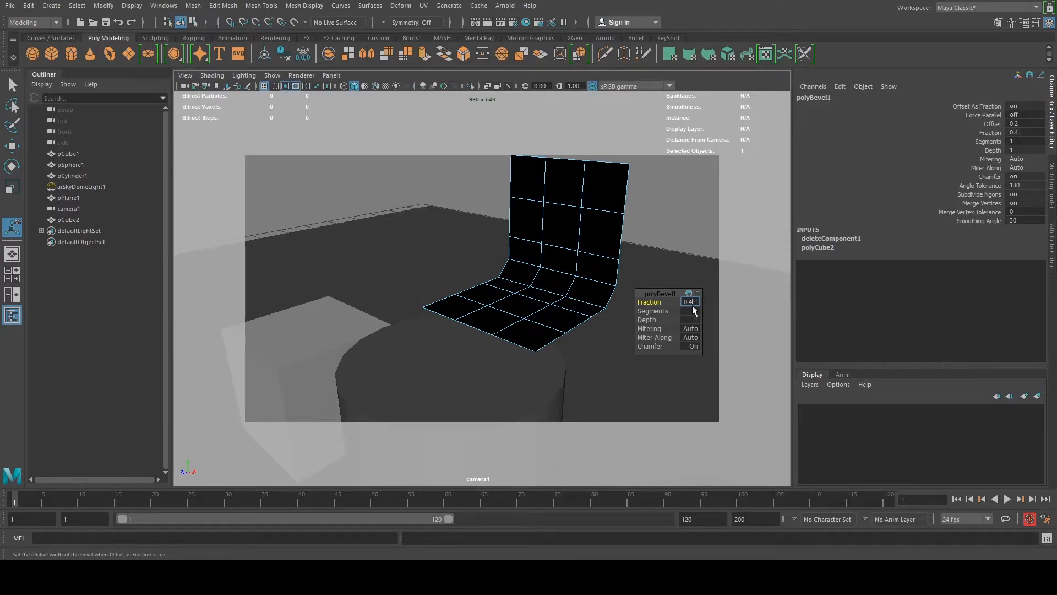
# Set the corner bevel's Fraction to 0.5 and its Segments to 2.
pyautogui.write('5')
pyautogui.click(694, 312)
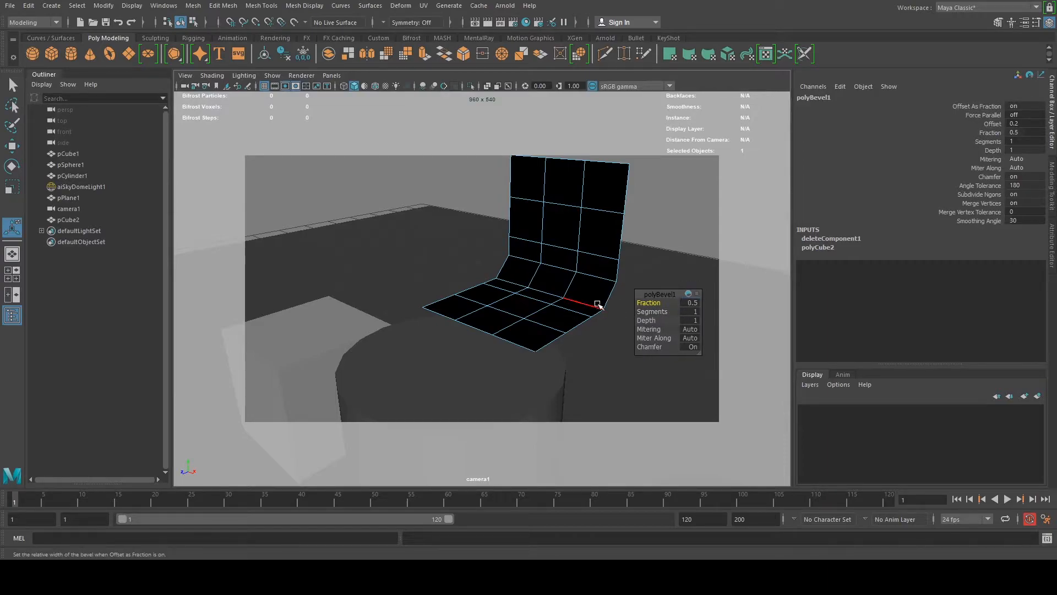
pyautogui.moveTo(504, 282); pyautogui.dragTo(529, 292, button='middle')
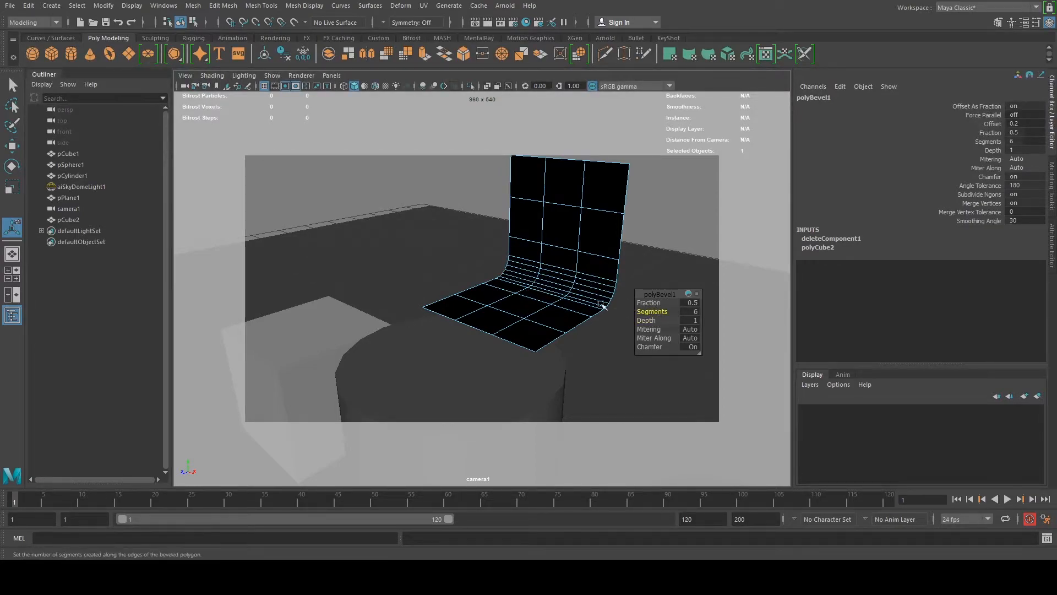
pyautogui.moveTo(569, 297)
pyautogui.mouseDown(button='middle')
pyautogui.moveTo(526, 296)
pyautogui.moveTo(565, 292)
pyautogui.mouseUp(button='middle')
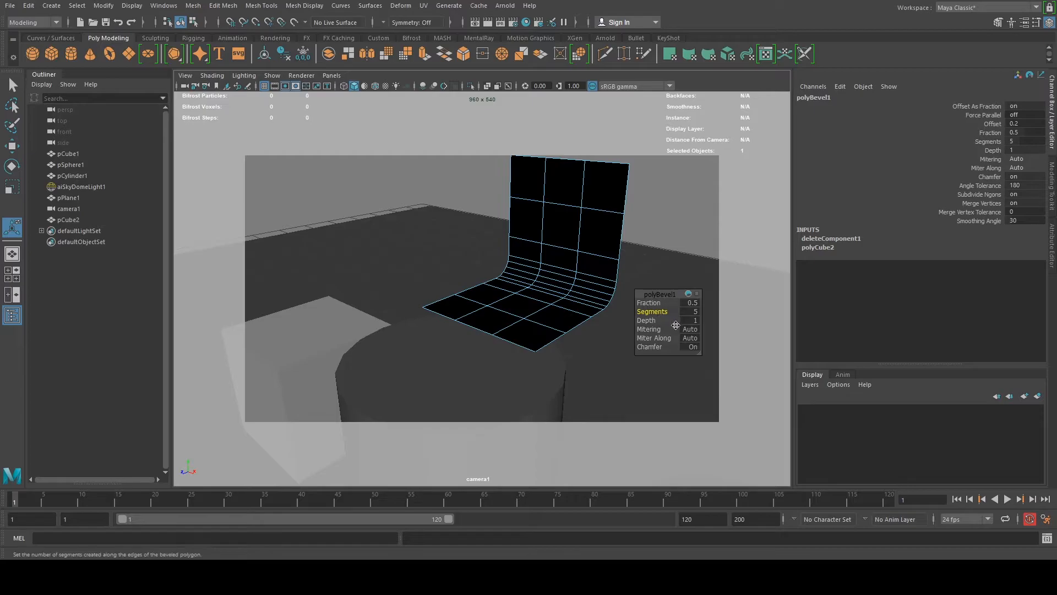
pyautogui.moveTo(593, 306); pyautogui.dragTo(519, 294, button='middle')
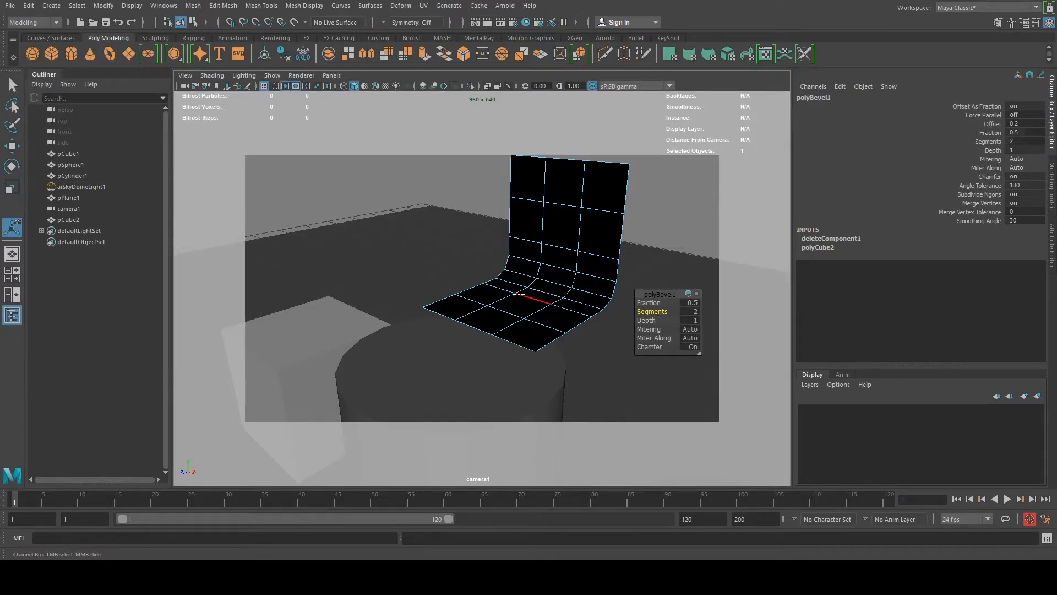
# Reverse the L-shaped sheet's normals so its faces point the other way.
pyautogui.keyDown('alt'); pyautogui.moveTo(519, 294); pyautogui.dragTo(567, 311); pyautogui.keyUp('alt')
pyautogui.click(583, 246)
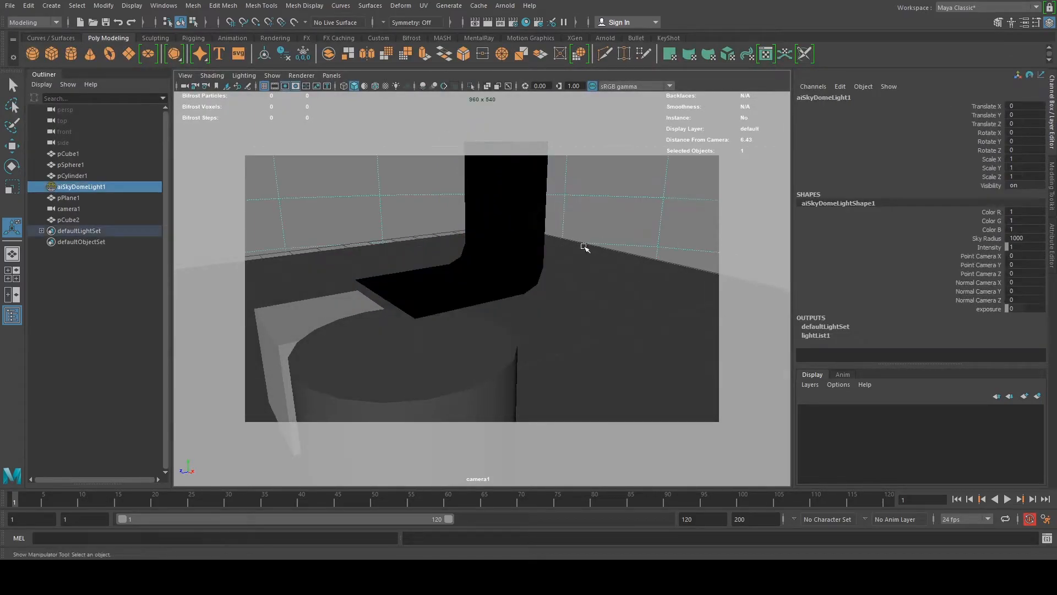
pyautogui.click(511, 259)
pyautogui.keyDown('alt'); pyautogui.moveTo(524, 291); pyautogui.dragTo(641, 355); pyautogui.keyUp('alt')
pyautogui.click(644, 235)
pyautogui.keyDown('alt'); pyautogui.moveTo(619, 285); pyautogui.dragTo(490, 292); pyautogui.keyUp('alt')
pyautogui.click(552, 300)
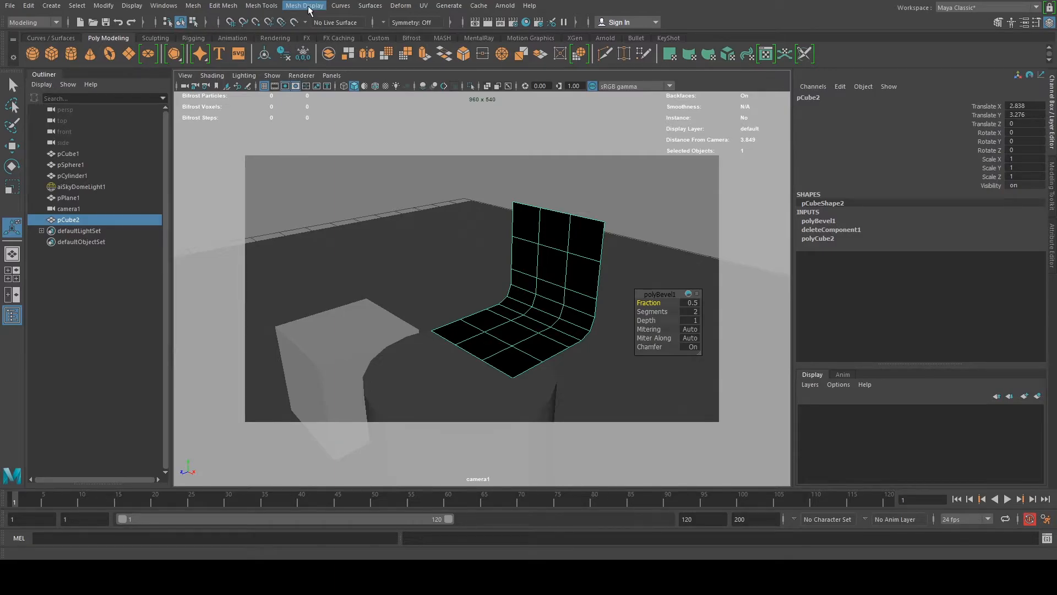
pyautogui.click(308, 6)
pyautogui.click(323, 57)
pyautogui.keyDown('alt'); pyautogui.moveTo(538, 299); pyautogui.dragTo(440, 277); pyautogui.keyUp('alt')
pyautogui.click(588, 234)
# Turn on the smooth mesh preview for the L-shaped sheet and scale it uniformly to about 5.933.
pyautogui.keyDown('alt'); pyautogui.moveTo(588, 234); pyautogui.dragTo(565, 285); pyautogui.keyUp('alt')
pyautogui.click(564, 286)
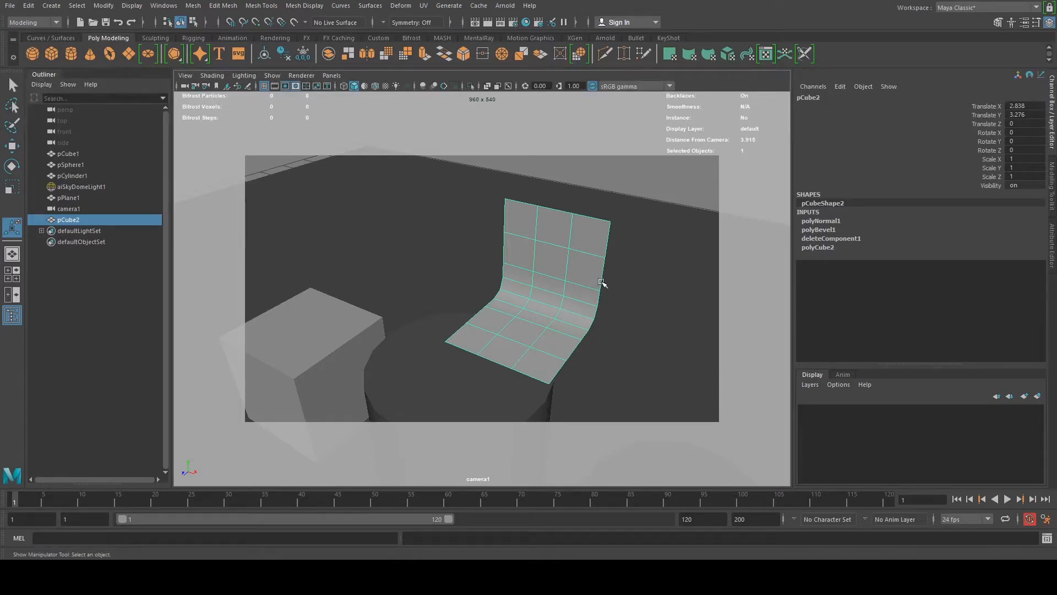
pyautogui.keyDown('alt'); pyautogui.moveTo(615, 309); pyautogui.dragTo(470, 283); pyautogui.keyUp('alt')
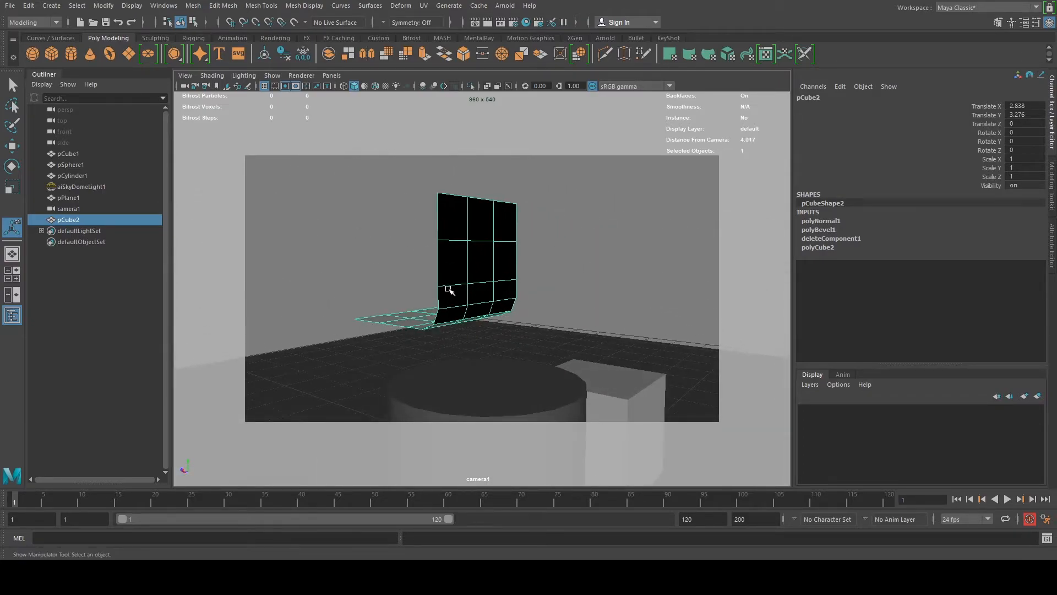
pyautogui.keyDown('alt'); pyautogui.moveTo(449, 289); pyautogui.dragTo(495, 297); pyautogui.keyUp('alt')
pyautogui.press('3')
pyautogui.scroll(-8, 510, 299)
pyautogui.press('r')
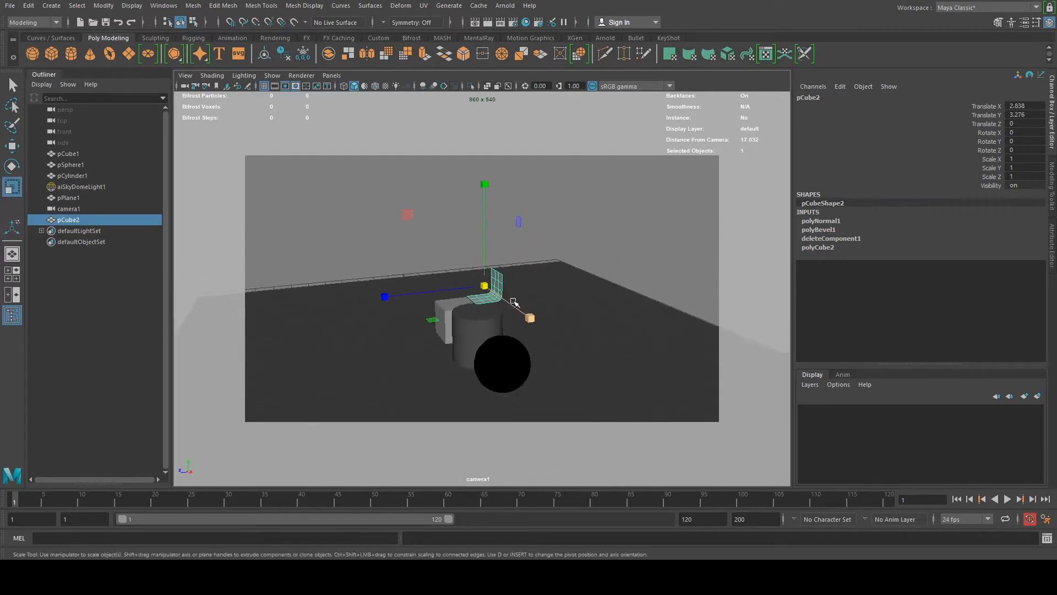
pyautogui.scroll(-6, 510, 297)
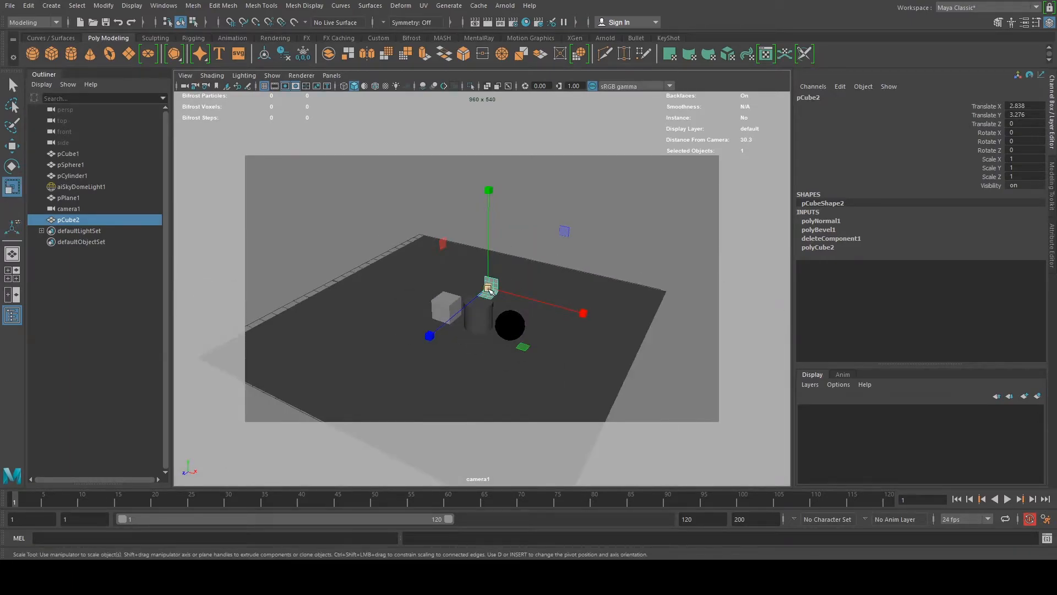
pyautogui.moveTo(488, 289); pyautogui.dragTo(554, 287)
pyautogui.press('w')
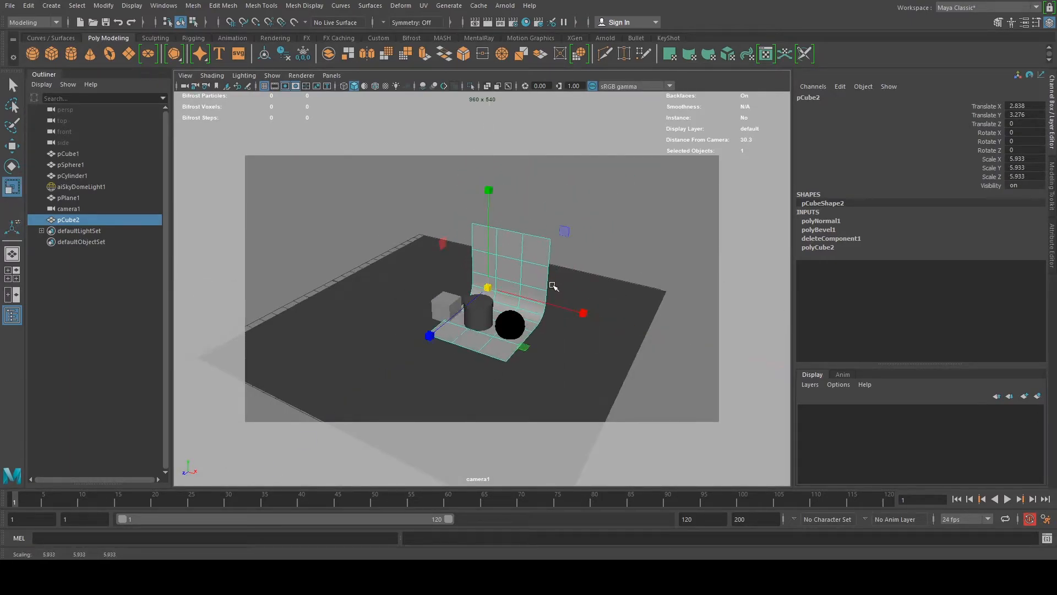
# Raise the sheet to about 6.833 in Y and lower its pivot to the level of its flat bottom.
pyautogui.moveTo(491, 188); pyautogui.dragTo(487, 135)
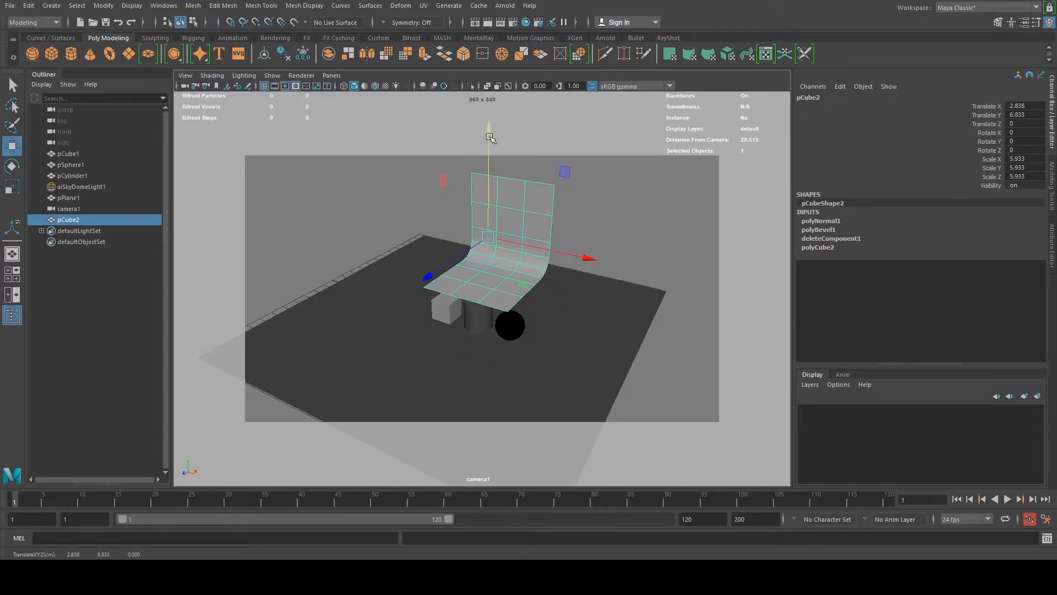
pyautogui.keyDown('alt'); pyautogui.moveTo(530, 261); pyautogui.dragTo(457, 239); pyautogui.keyUp('alt')
pyautogui.press('d')
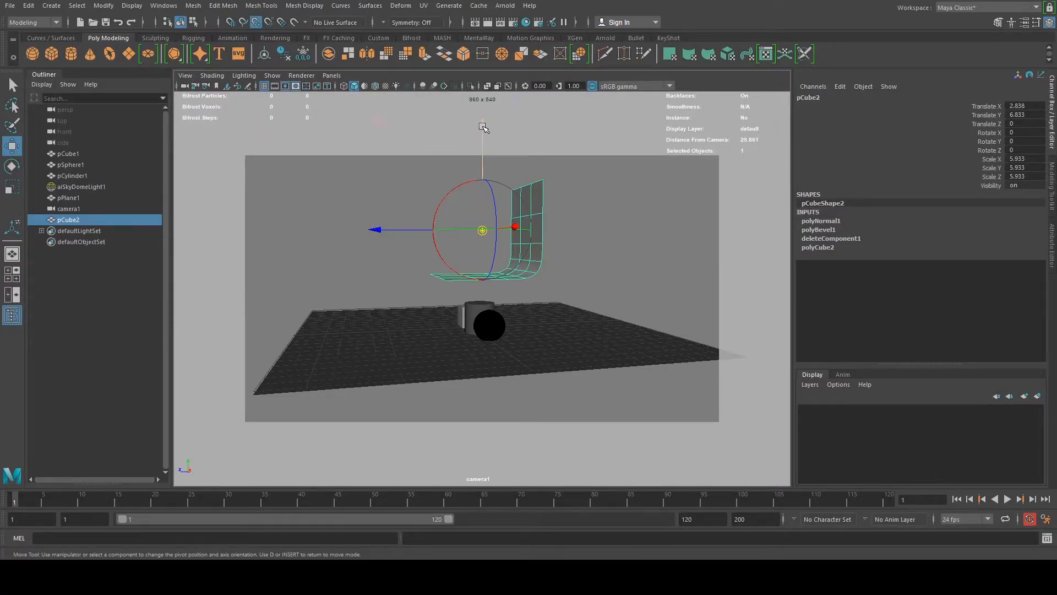
pyautogui.moveTo(483, 128); pyautogui.dragTo(493, 271)
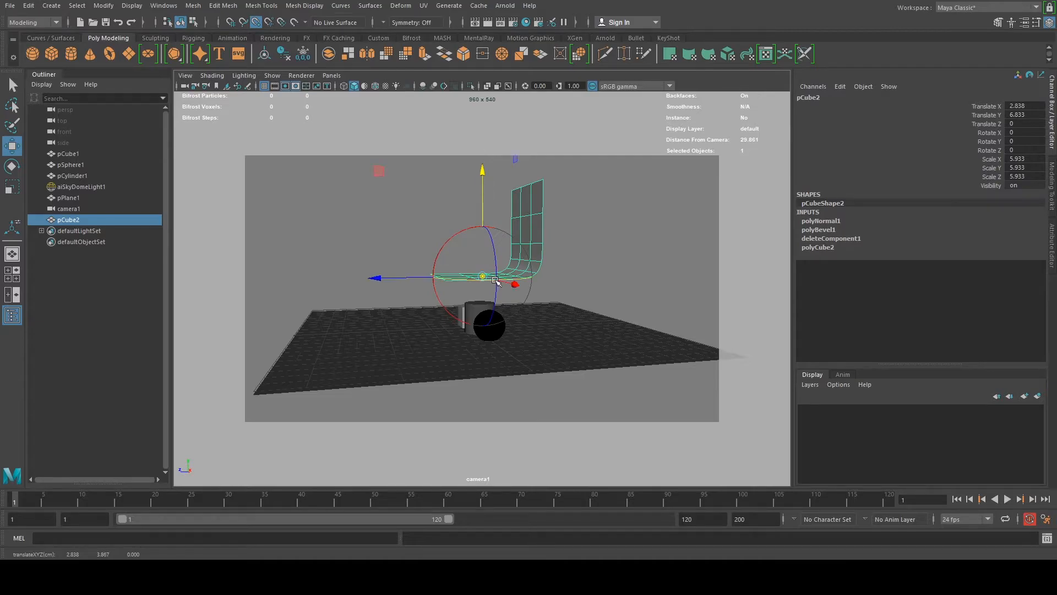
pyautogui.press('d')
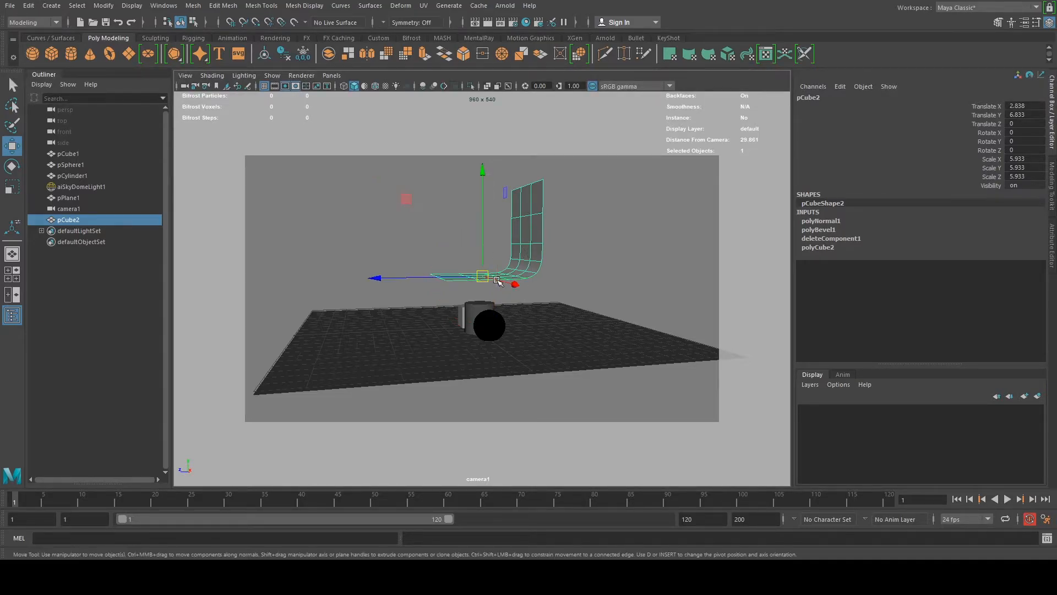
# Scale the sheet uniformly to about 25.984 and lower it to about 3.014 in Y, under the primitives.
pyautogui.scroll(5, 500, 281)
pyautogui.scroll(-8, 530, 291)
pyautogui.keyDown('alt'); pyautogui.moveTo(500, 281); pyautogui.dragTo(474, 259); pyautogui.keyUp('alt')
pyautogui.press('r')
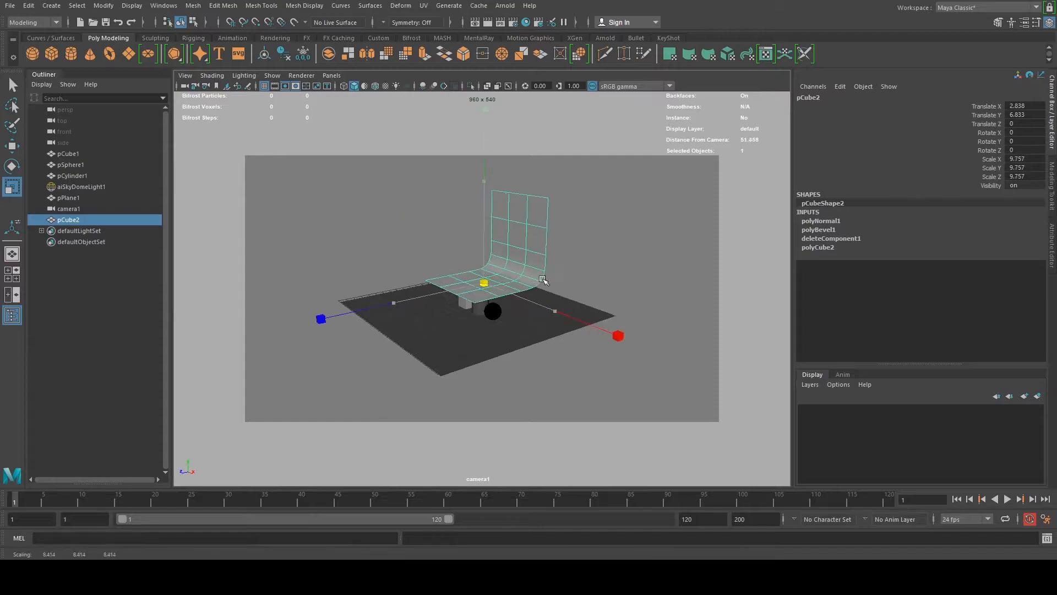
pyautogui.press('w')
pyautogui.moveTo(485, 178); pyautogui.dragTo(485, 212)
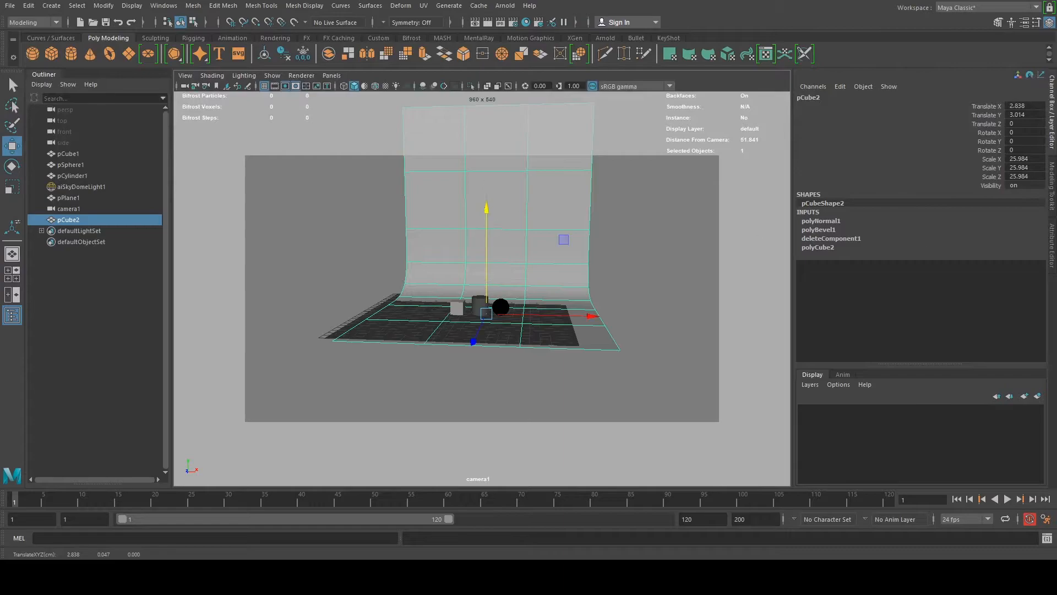
# Bring up the Arnold RenderView and shift the curved backdrop along X to about 1.789.
pyautogui.click(529, 576)
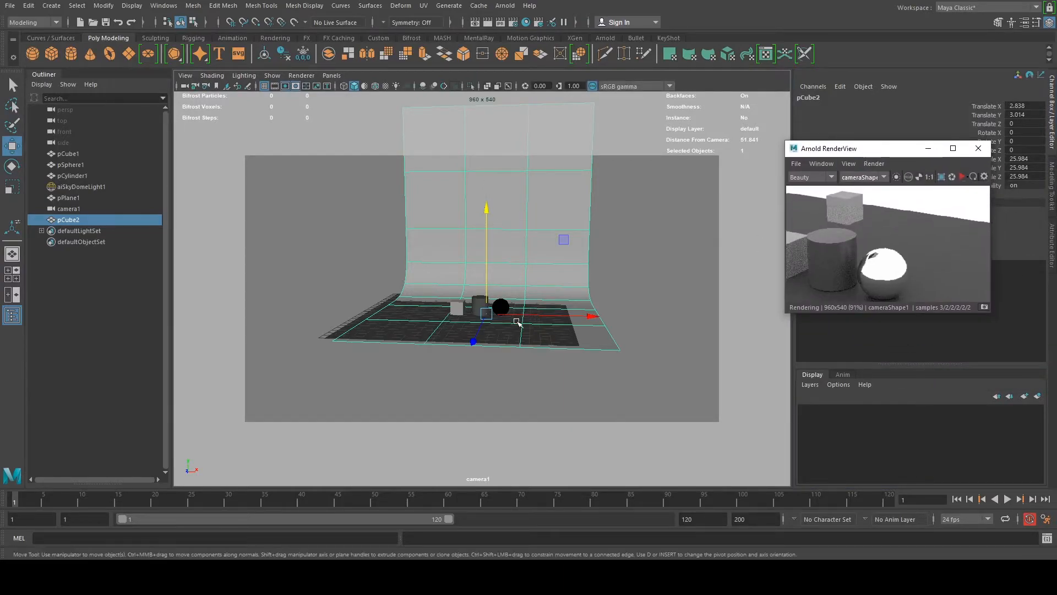
pyautogui.scroll(3, 513, 321)
pyautogui.scroll(3, 516, 323)
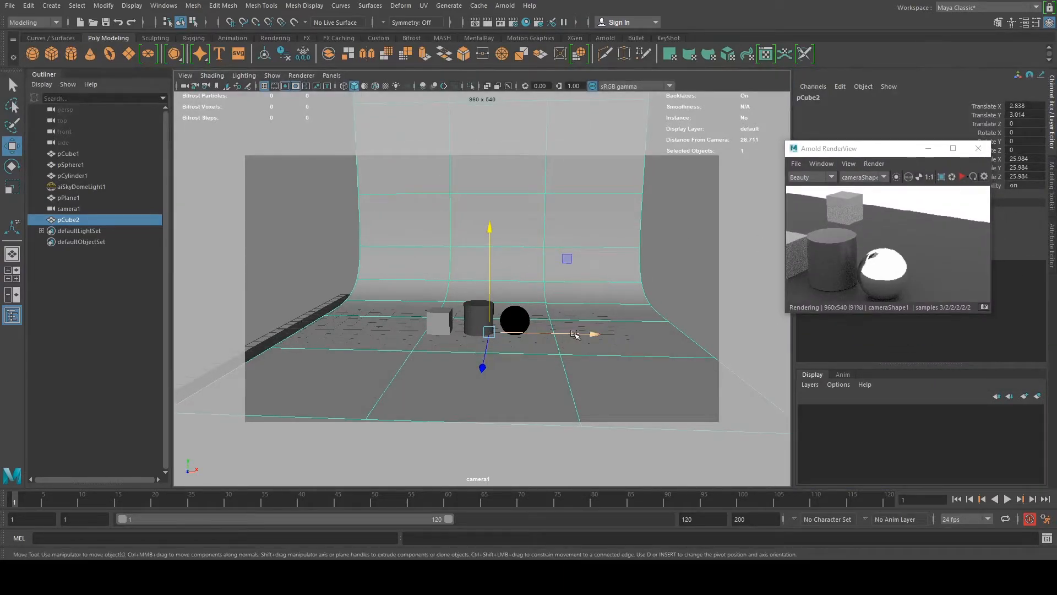
pyautogui.moveTo(596, 337); pyautogui.dragTo(579, 332)
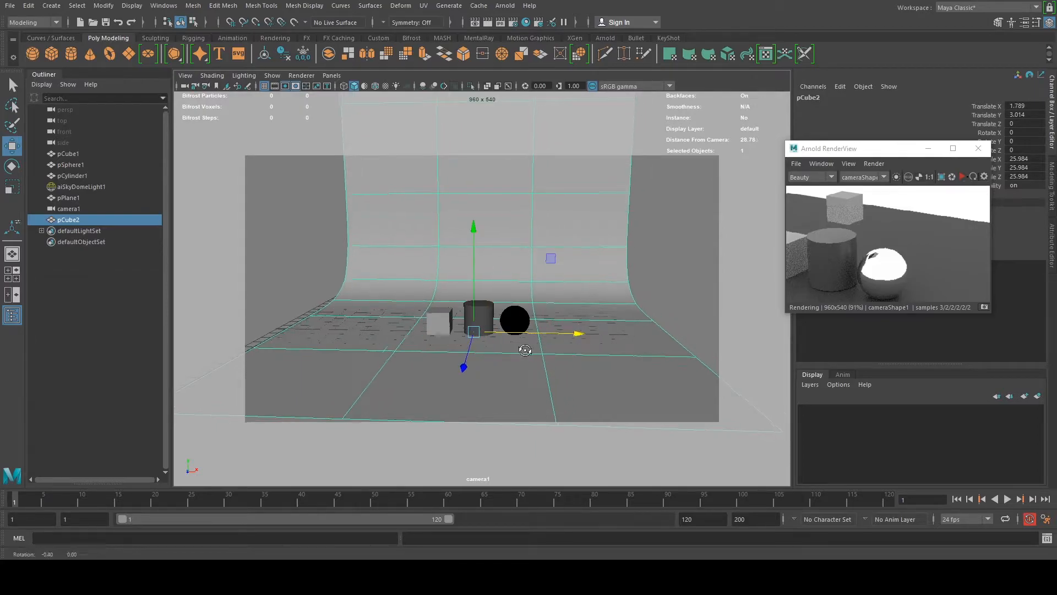
# Frame the cube, cylinder and sphere closely in camera1 with the curved backdrop behind them.
pyautogui.scroll(6, 527, 351)
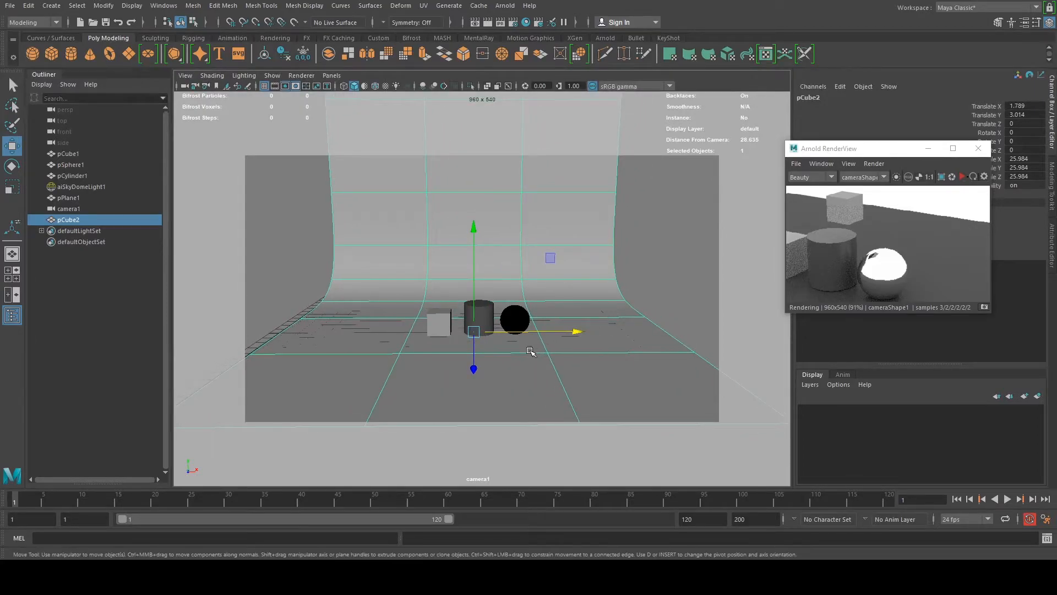
pyautogui.scroll(4, 530, 351)
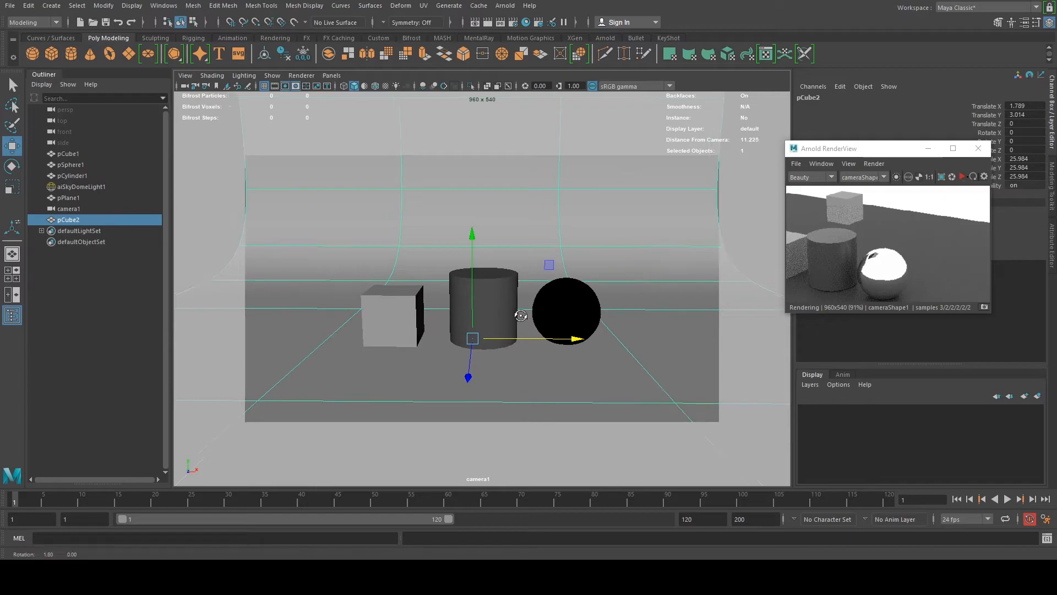
pyautogui.keyDown('alt'); pyautogui.moveTo(535, 318); pyautogui.dragTo(573, 333, button='right'); pyautogui.keyUp('alt')
pyautogui.keyDown('alt'); pyautogui.moveTo(573, 332); pyautogui.dragTo(565, 319, button='middle'); pyautogui.keyUp('alt')
# Switch to the perspective view, start the Arnold render from camera1 and enlarge the RenderView window.
pyautogui.click(12, 254)
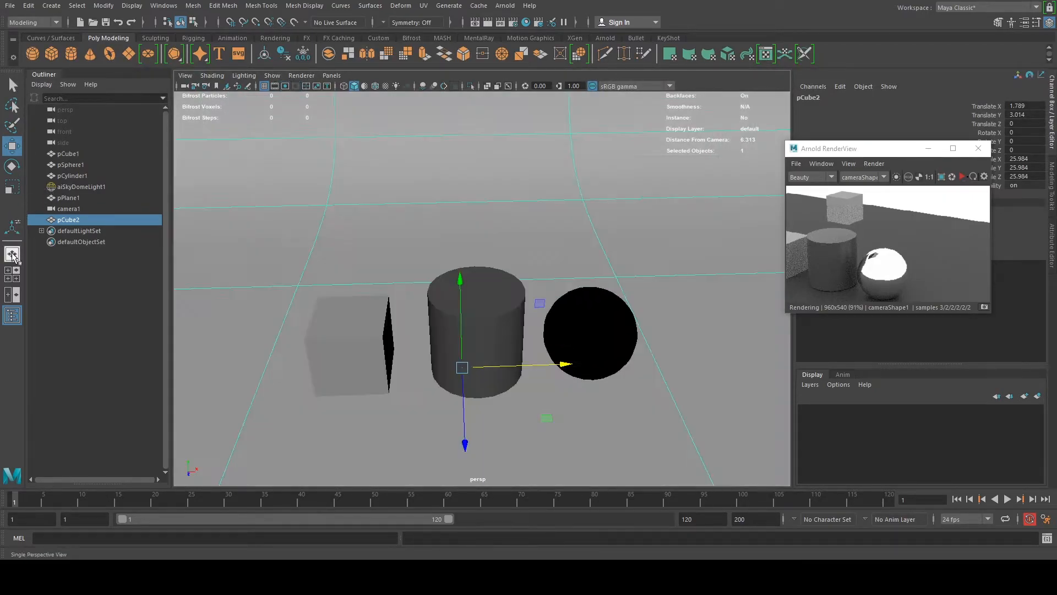
pyautogui.keyDown('alt'); pyautogui.moveTo(458, 270); pyautogui.dragTo(364, 267); pyautogui.keyUp('alt')
pyautogui.scroll(-10, 377, 272)
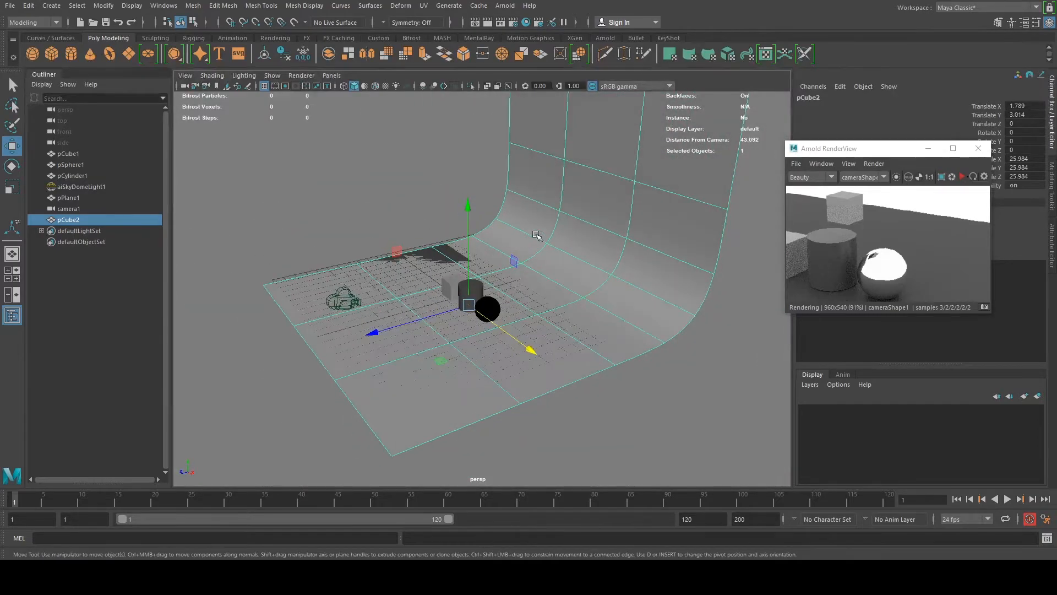
pyautogui.click(962, 176)
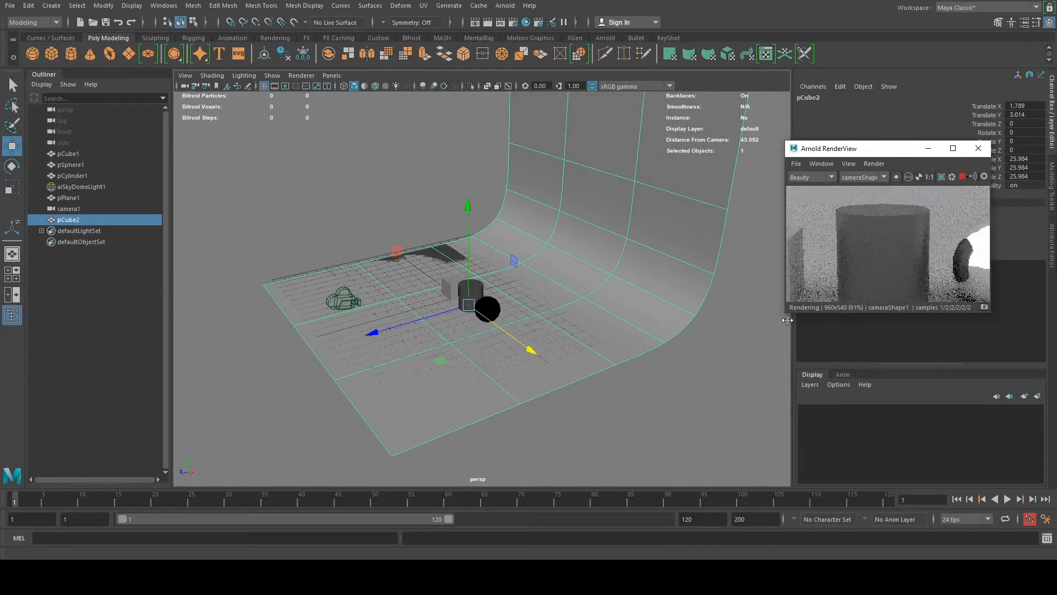
pyautogui.moveTo(764, 329); pyautogui.dragTo(638, 395)
# Assign the existing material aiStandardSurface4 to the curved backdrop and move the RenderView window out of the way.
pyautogui.keyDown('alt'); pyautogui.moveTo(432, 248); pyautogui.dragTo(524, 369); pyautogui.keyUp('alt')
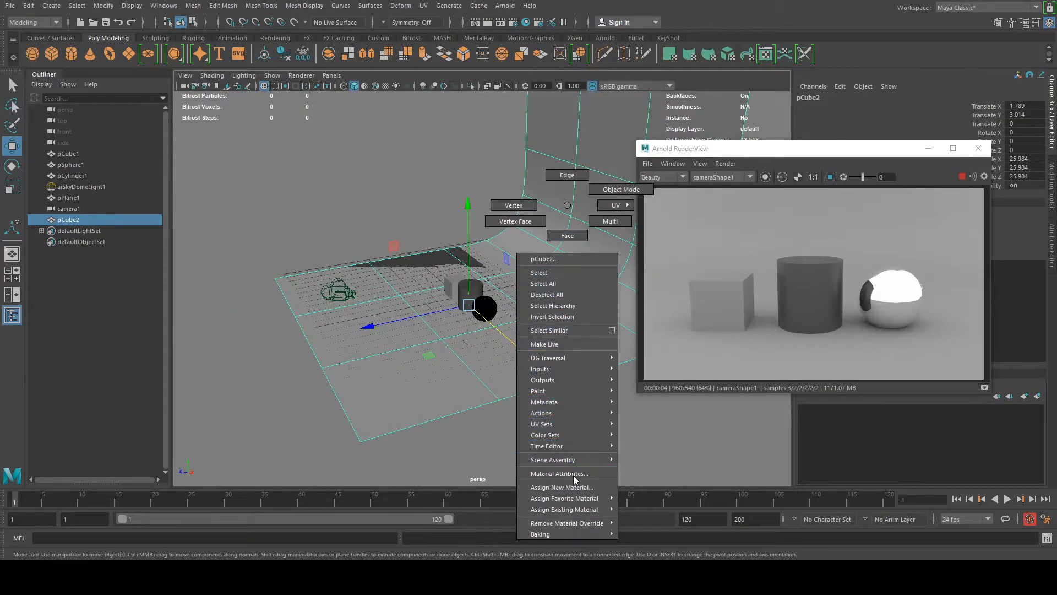
pyautogui.moveTo(578, 510)
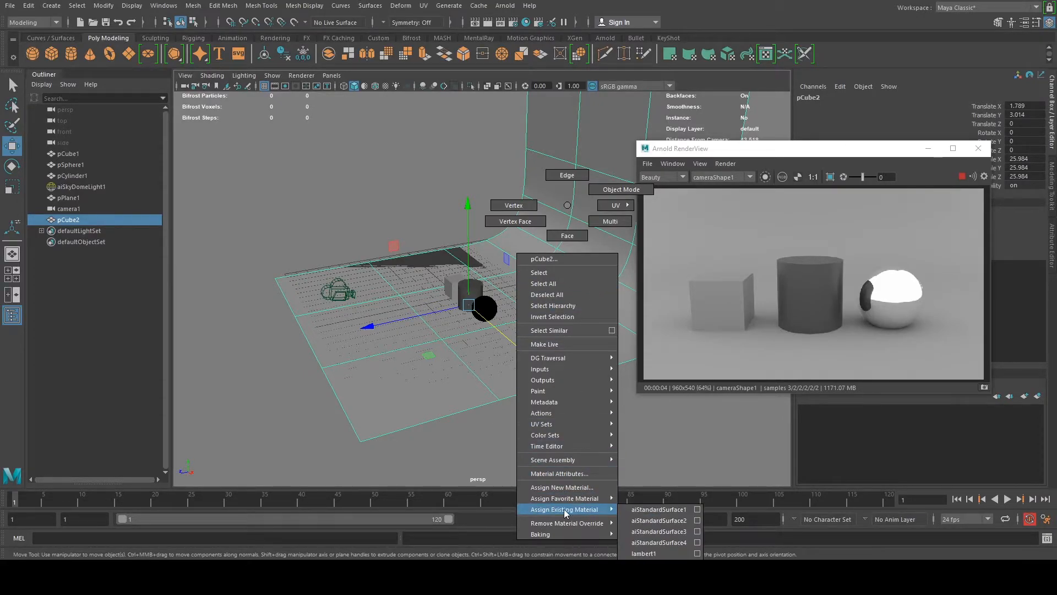
pyautogui.click(664, 542)
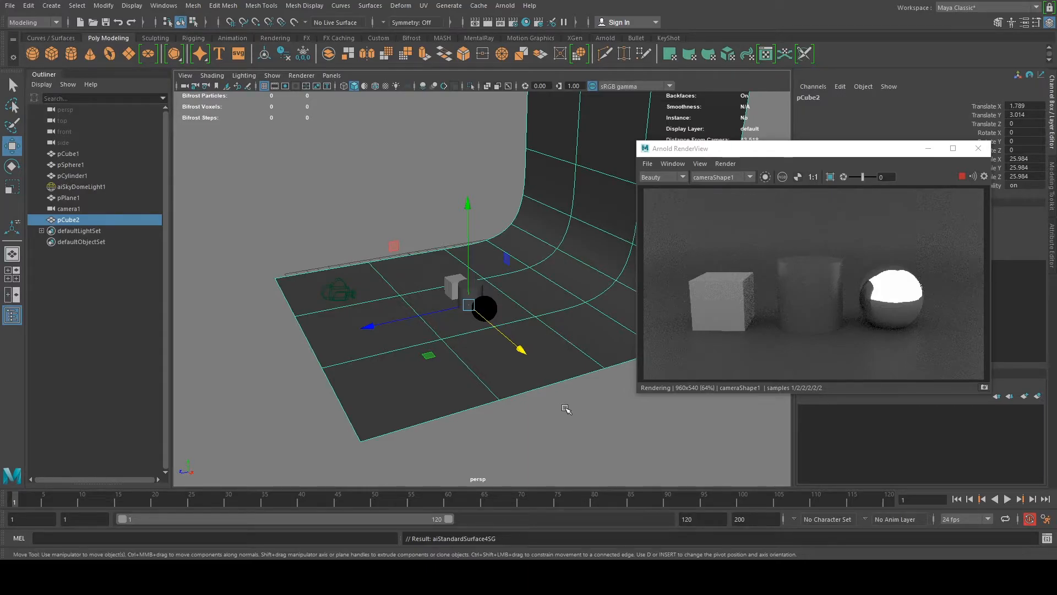
pyautogui.moveTo(784, 149); pyautogui.dragTo(827, 111)
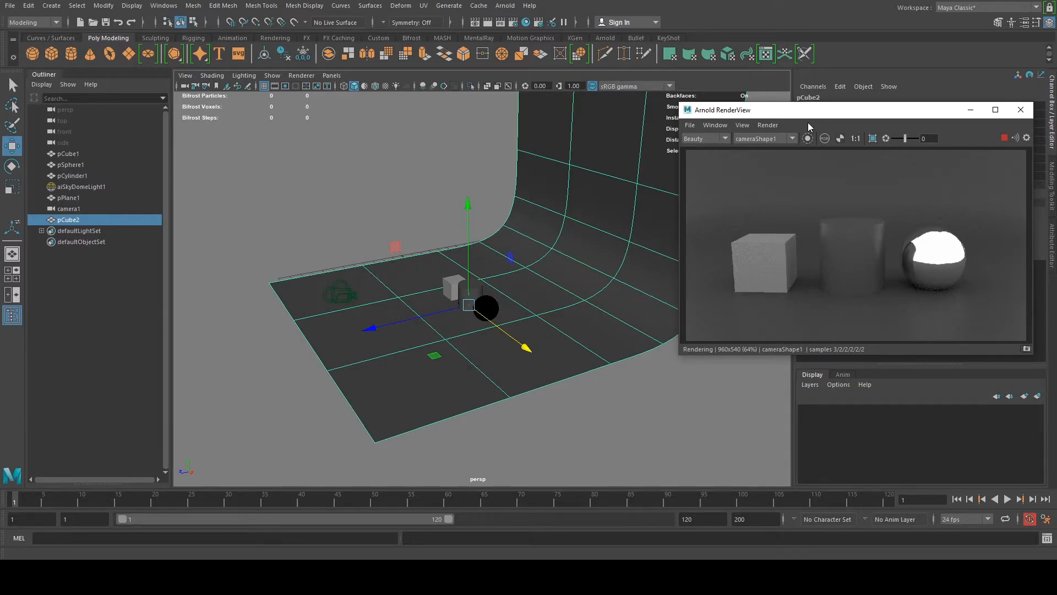
# Try deleting the curved backdrop and stretching the ground plane along X instead.
pyautogui.press('Delete')
pyautogui.click(579, 309)
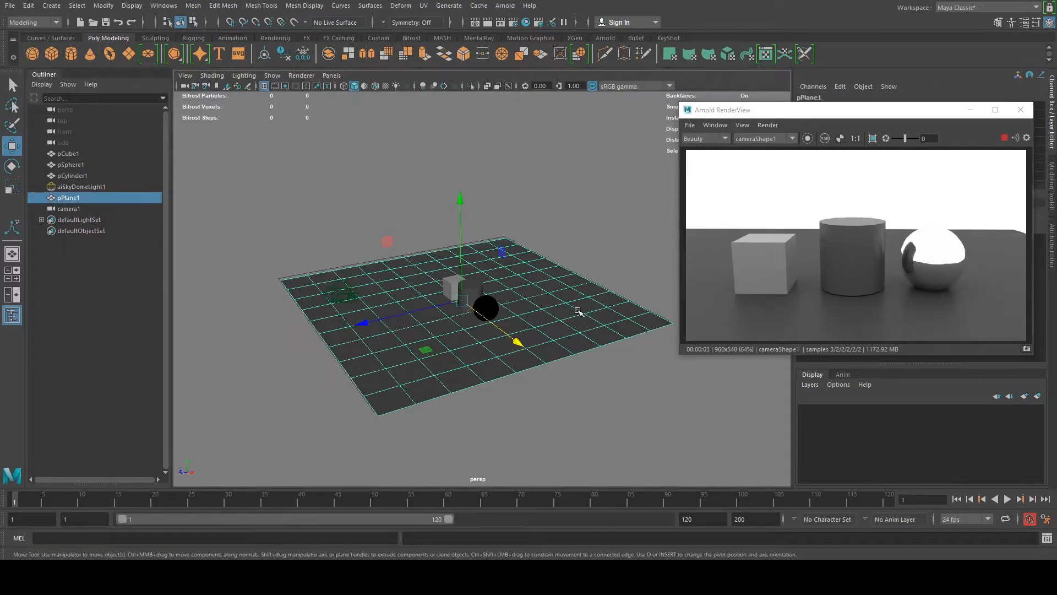
pyautogui.press('r')
pyautogui.moveTo(515, 340); pyautogui.dragTo(609, 412)
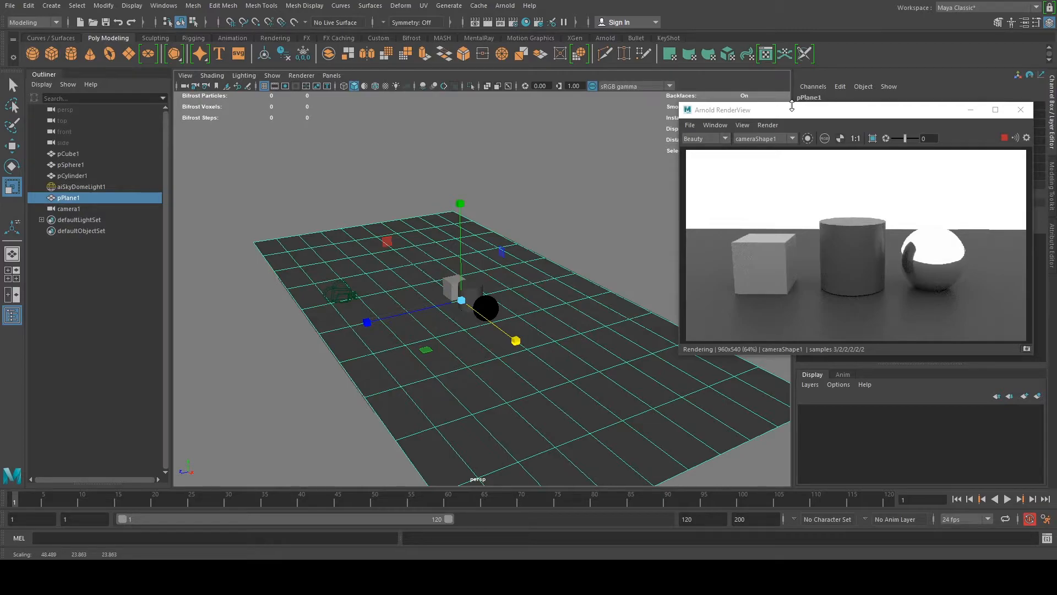
pyautogui.moveTo(791, 106); pyautogui.dragTo(798, 72)
# Undo the ground plane's stretch and the deletion of the curved backdrop.
pyautogui.hotkey('ctrl', 'z')
pyautogui.hotkey('ctrl', 'z')
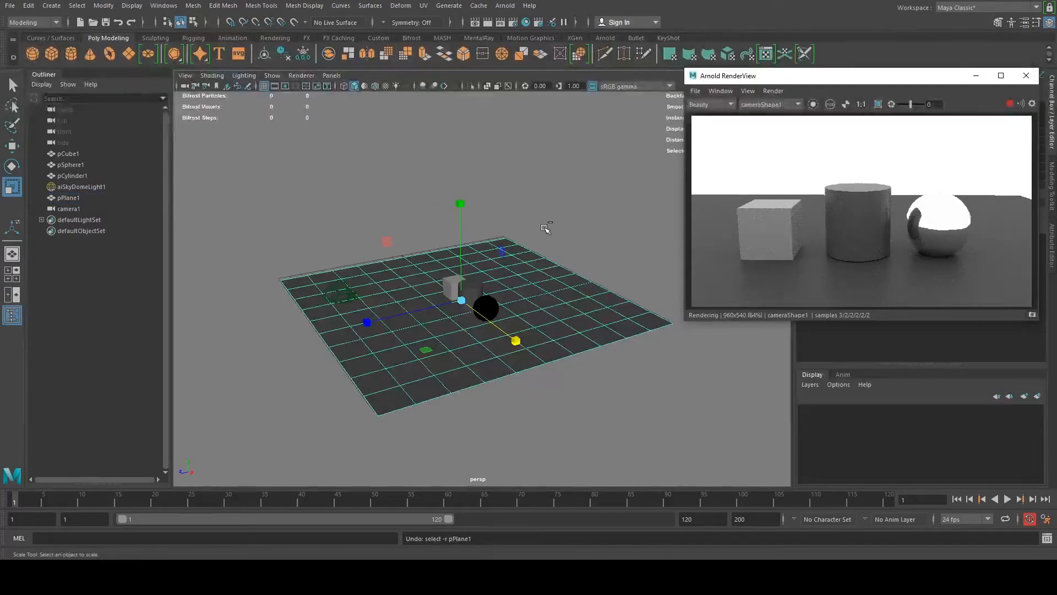
pyautogui.hotkey('ctrl', 'z')
pyautogui.click(552, 225)
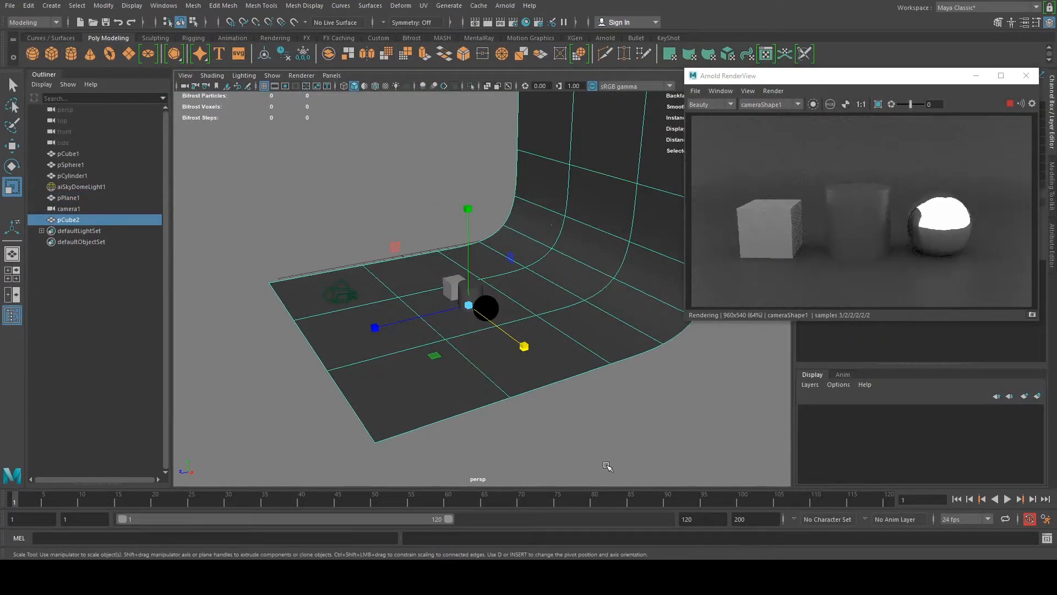
pyautogui.keyDown('alt'); pyautogui.moveTo(666, 463); pyautogui.dragTo(698, 457); pyautogui.keyUp('alt')
pyautogui.keyDown('alt'); pyautogui.moveTo(589, 283); pyautogui.dragTo(592, 283); pyautogui.keyUp('alt')
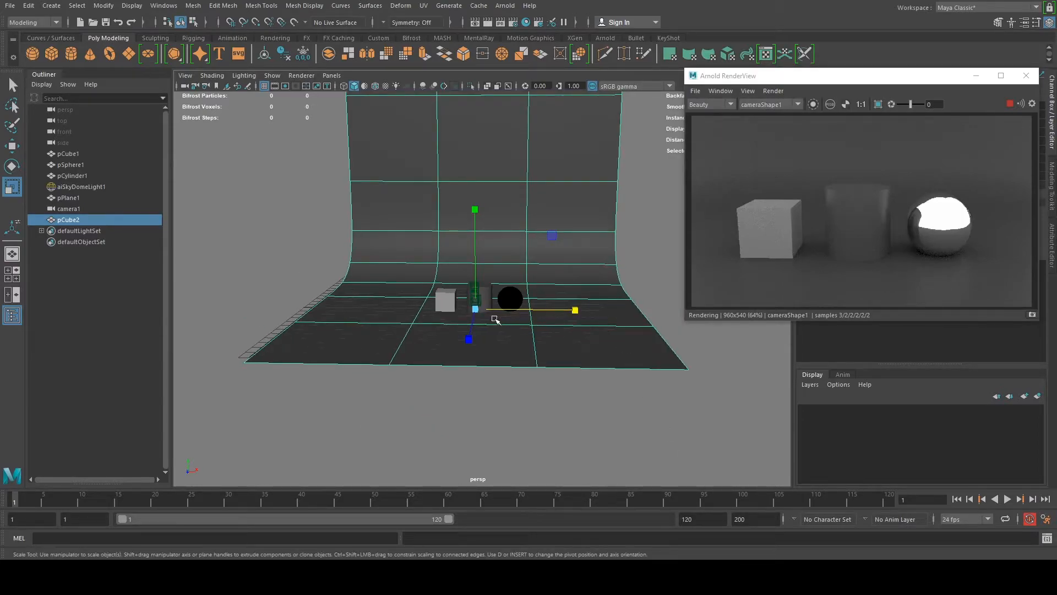
pyautogui.keyDown('alt'); pyautogui.moveTo(476, 316); pyautogui.dragTo(596, 331); pyautogui.keyUp('alt')
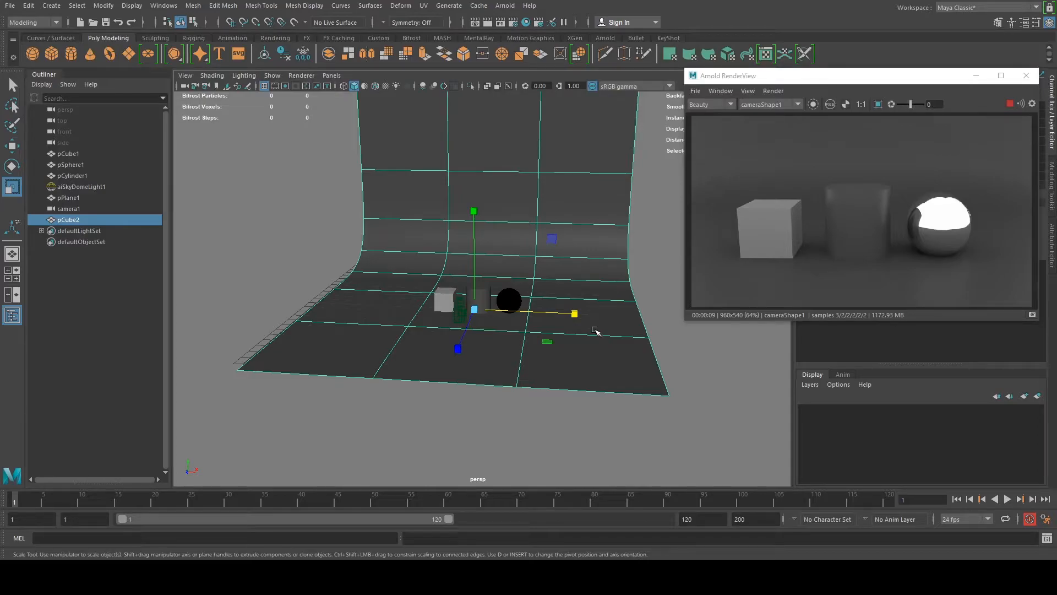
# Select the sphere and raise it slightly along Y to about 1.08, checking its contact with the backdrop from below.
pyautogui.keyDown('alt'); pyautogui.moveTo(524, 349); pyautogui.dragTo(489, 346); pyautogui.keyUp('alt')
pyautogui.scroll(6, 501, 349)
pyautogui.click(520, 323)
pyautogui.moveTo(510, 380)
pyautogui.keyDown('alt'); pyautogui.mouseDown()
pyautogui.moveTo(505, 368)
pyautogui.moveTo(514, 382)
pyautogui.mouseUp(); pyautogui.keyUp('alt')
pyautogui.keyDown('alt'); pyautogui.moveTo(613, 289); pyautogui.dragTo(605, 302); pyautogui.keyUp('alt')
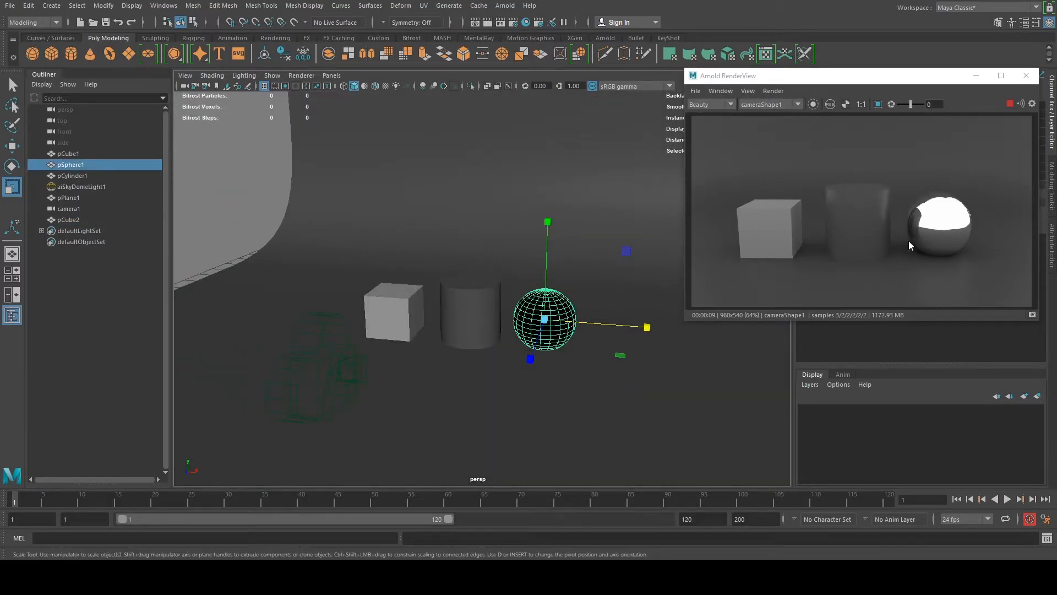
pyautogui.keyDown('alt'); pyautogui.moveTo(609, 422); pyautogui.dragTo(576, 406); pyautogui.keyUp('alt')
pyautogui.press('w')
pyautogui.moveTo(539, 201); pyautogui.dragTo(540, 193)
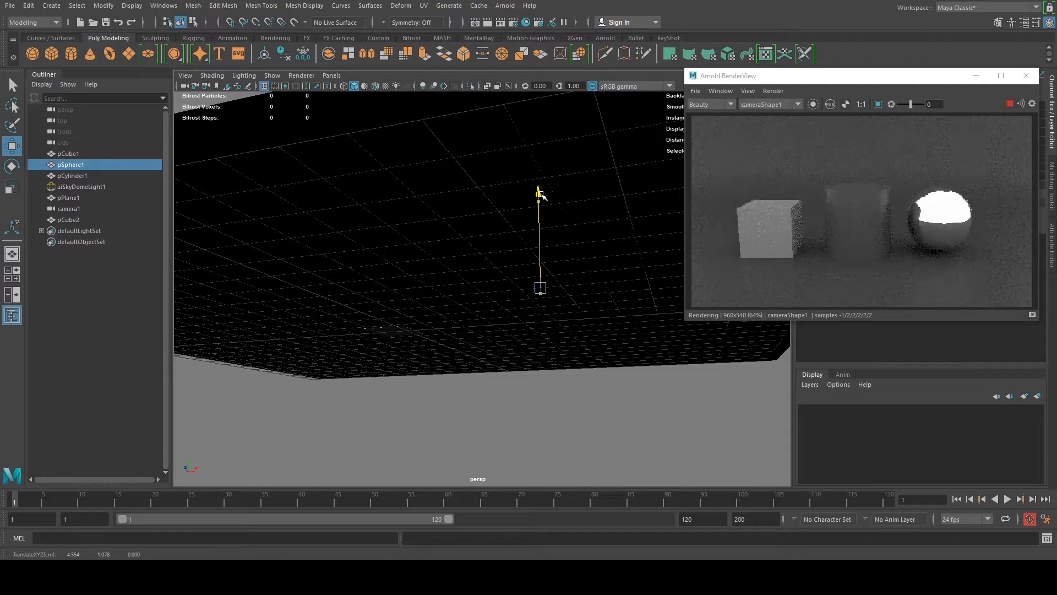
pyautogui.keyDown('alt'); pyautogui.moveTo(435, 294); pyautogui.dragTo(395, 358); pyautogui.keyUp('alt')
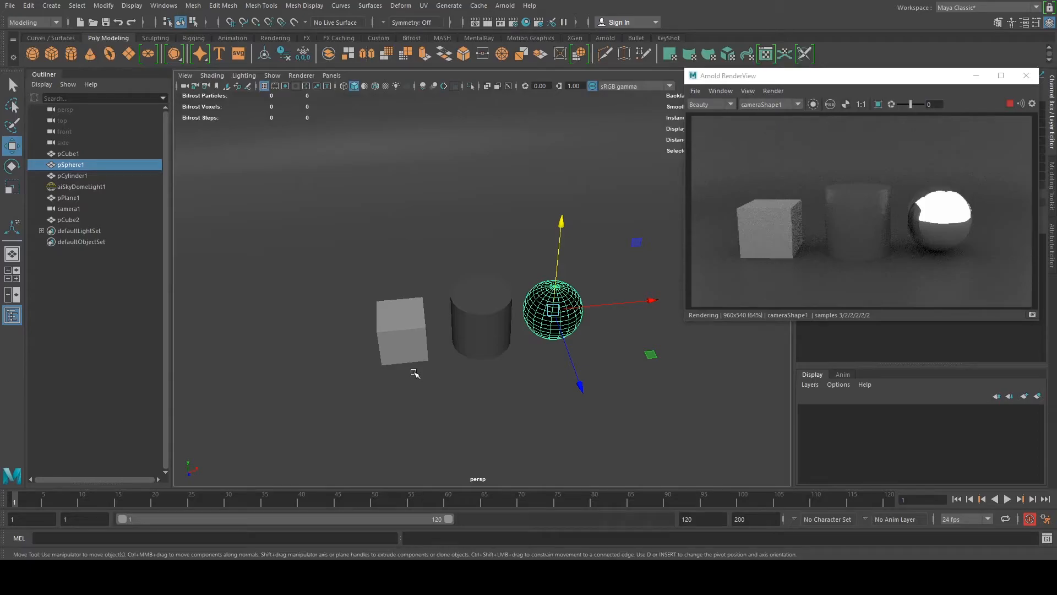
pyautogui.keyDown('alt'); pyautogui.moveTo(415, 373); pyautogui.dragTo(496, 368); pyautogui.keyUp('alt')
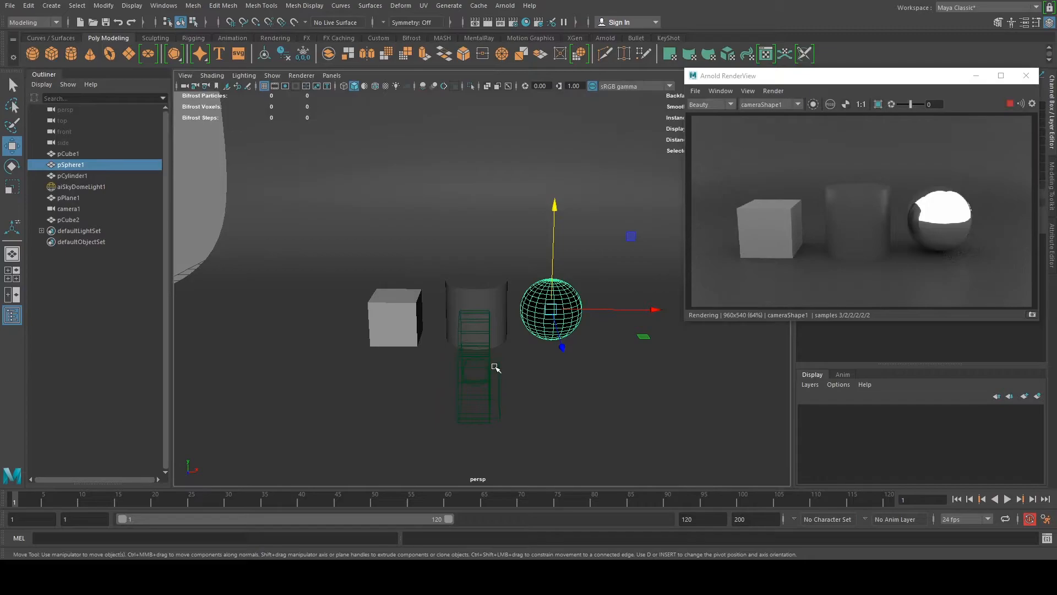
# Turn on smooth mesh preview for the sphere and select the curved backdrop.
pyautogui.scroll(3, 496, 368)
pyautogui.press('3')
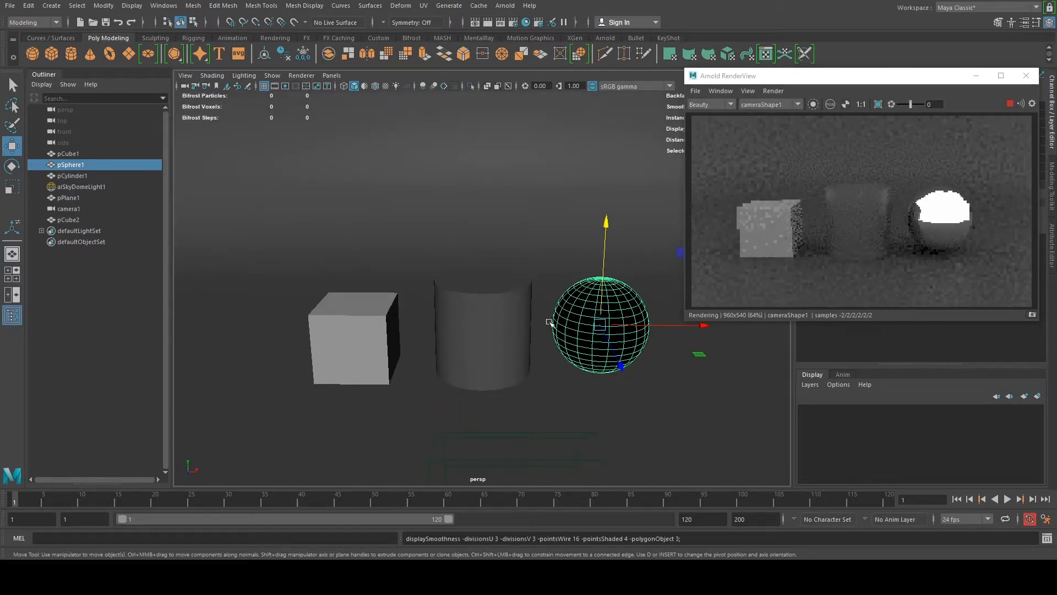
pyautogui.click(378, 343)
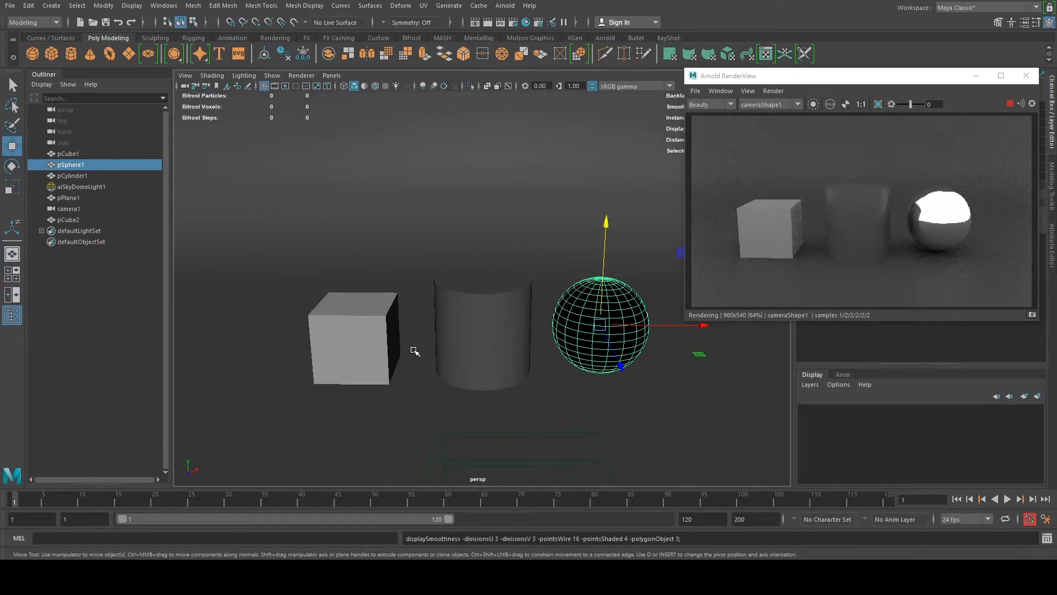
pyautogui.click(495, 347)
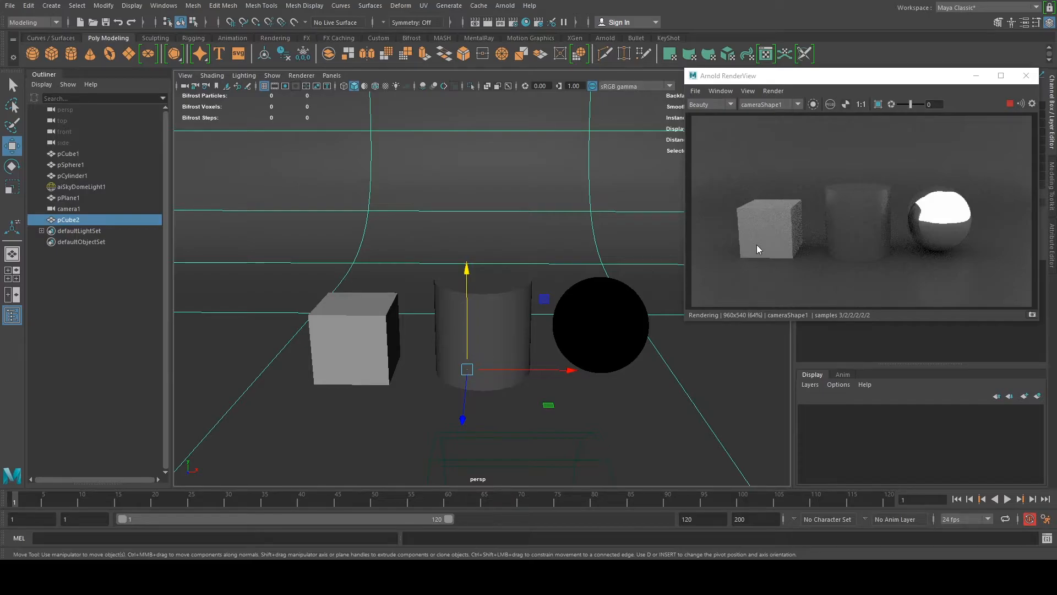
pyautogui.scroll(-2, 595, 307)
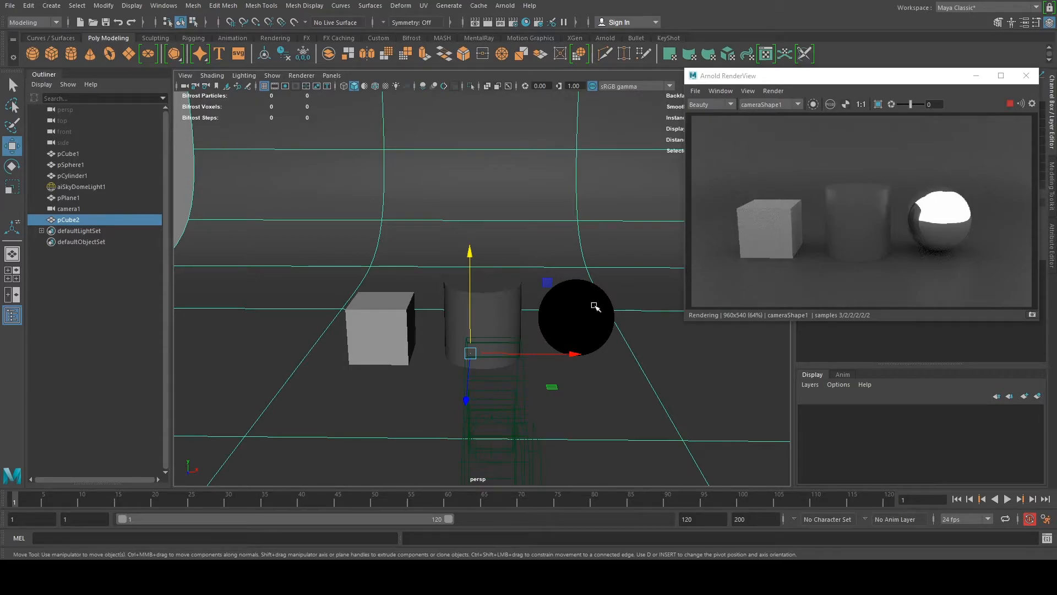
pyautogui.scroll(-2, 595, 306)
# Select aiSkyDomeLight1 and examine how its dome surrounds the scene, moving the RenderView window aside.
pyautogui.moveTo(863, 77); pyautogui.dragTo(807, 136)
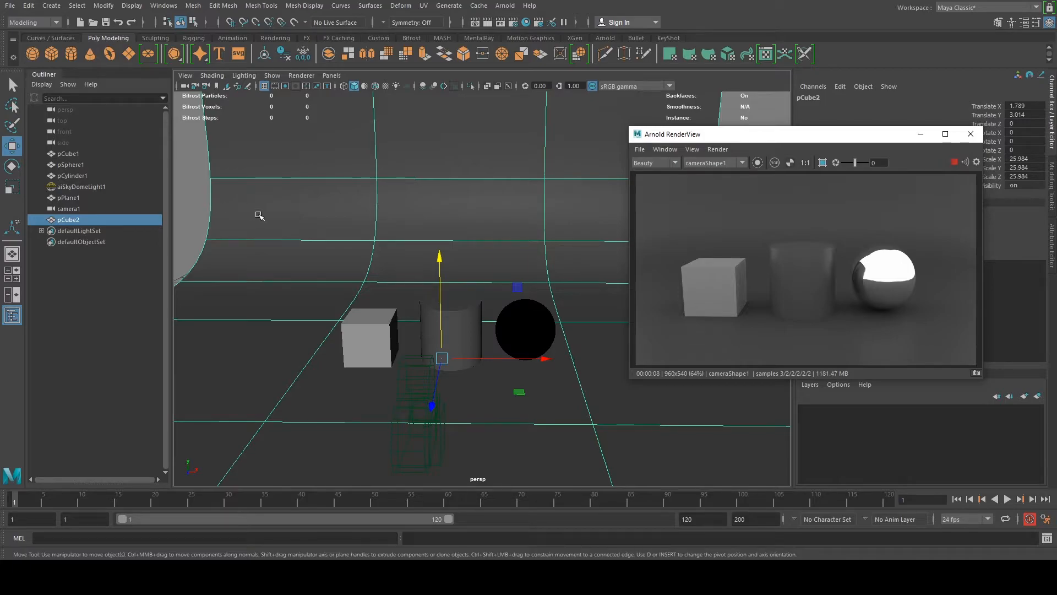
pyautogui.scroll(-5, 339, 229)
pyautogui.keyDown('alt'); pyautogui.moveTo(341, 228); pyautogui.dragTo(314, 236); pyautogui.keyUp('alt')
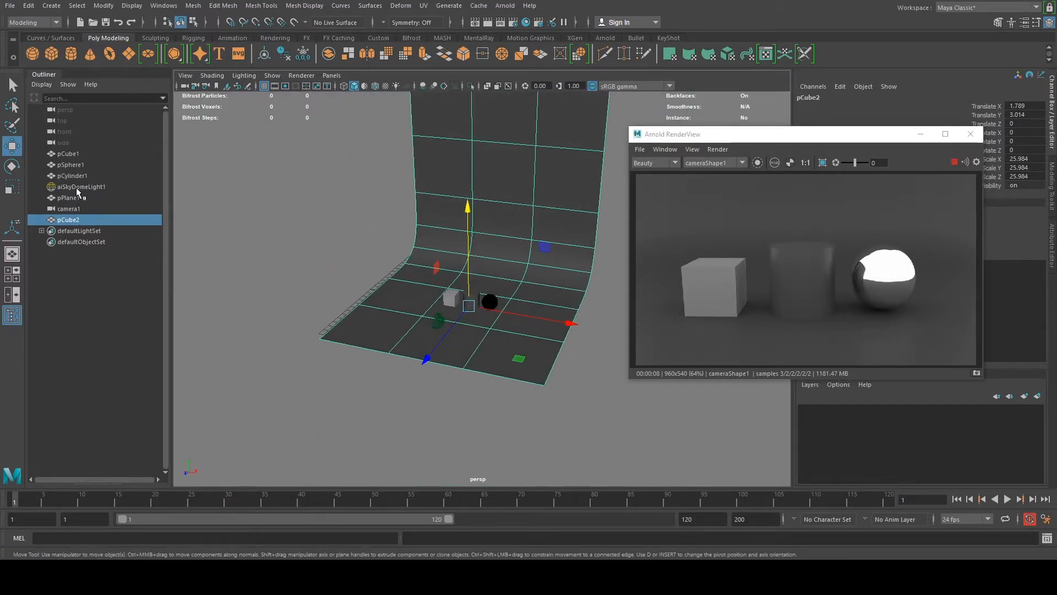
pyautogui.click(77, 187)
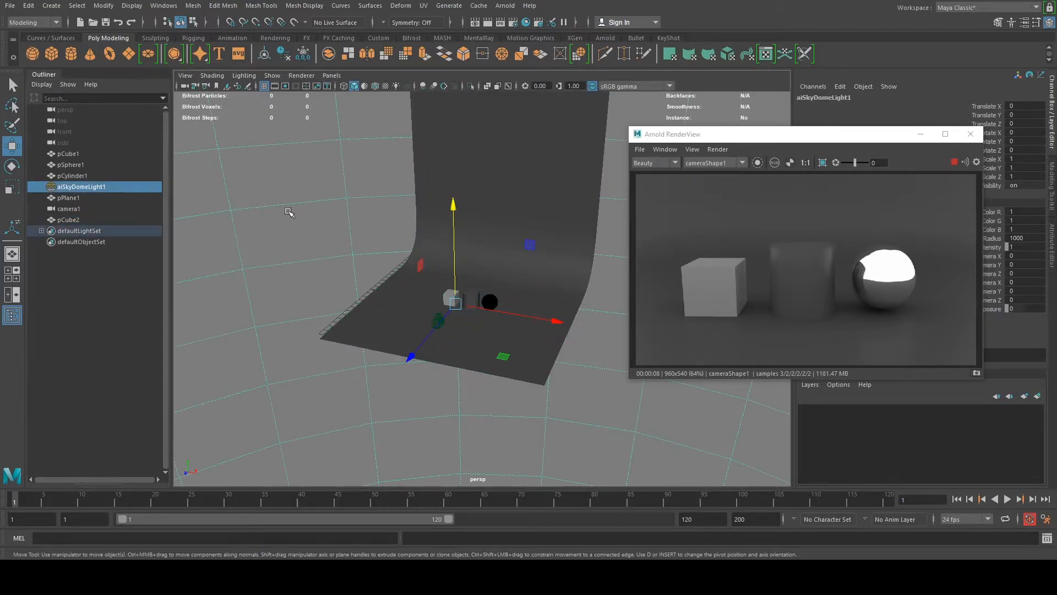
pyautogui.press('f')
pyautogui.scroll(-5, 412, 255)
pyautogui.keyDown('alt'); pyautogui.moveTo(412, 255); pyautogui.dragTo(401, 301); pyautogui.keyUp('alt')
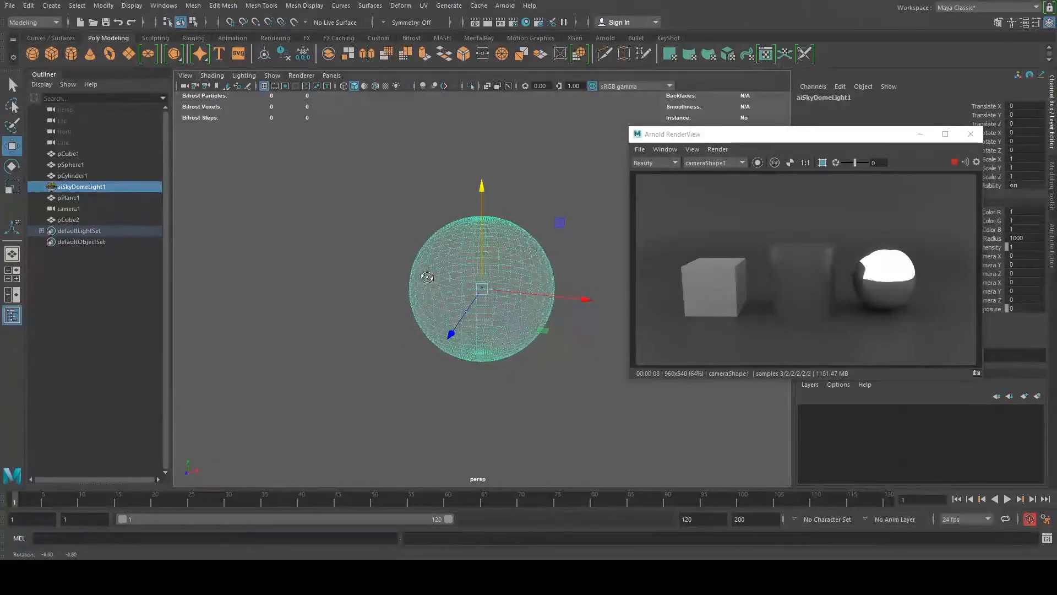
pyautogui.scroll(10, 475, 282)
pyautogui.scroll(7, 474, 282)
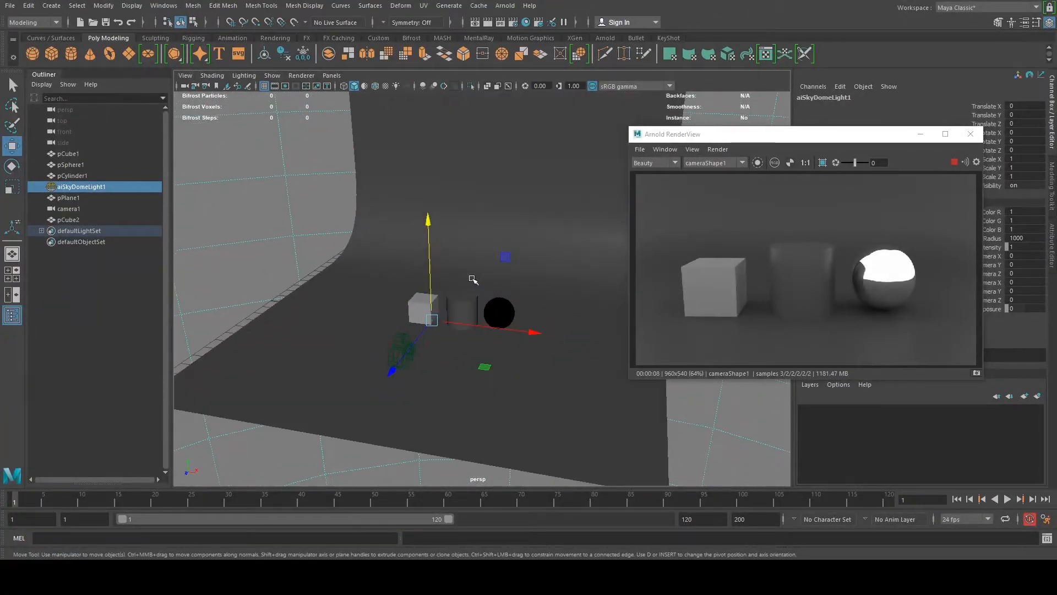
pyautogui.keyDown('alt'); pyautogui.moveTo(248, 245); pyautogui.dragTo(604, 269, button='right'); pyautogui.keyUp('alt')
# Show the sky dome light's full attributes beside the RenderView and connect a File texture to its Color.
pyautogui.moveTo(860, 137); pyautogui.dragTo(708, 118)
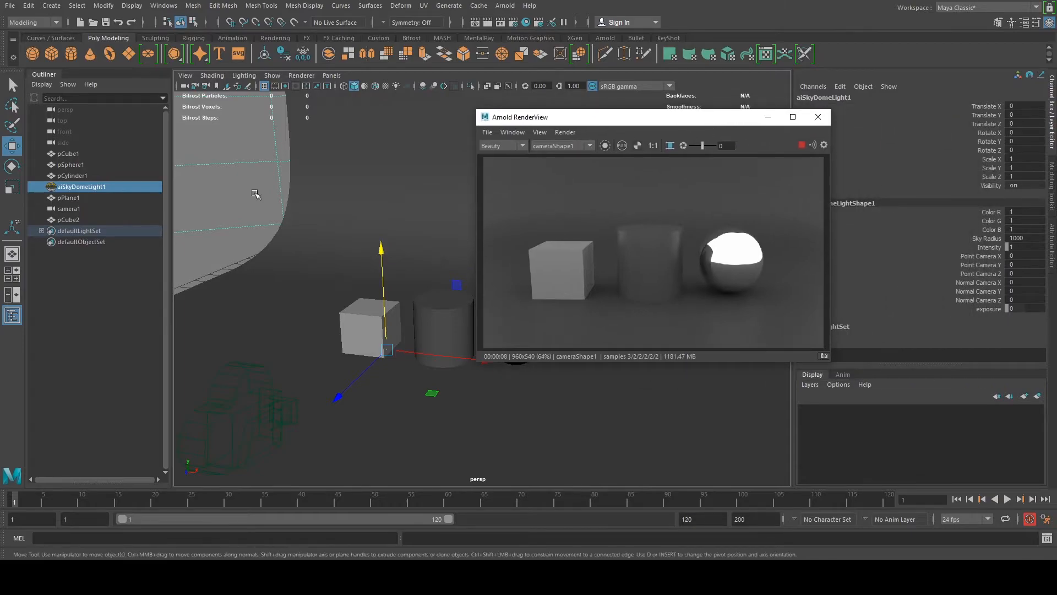
pyautogui.click(1024, 22)
pyautogui.moveTo(743, 117); pyautogui.dragTo(699, 39)
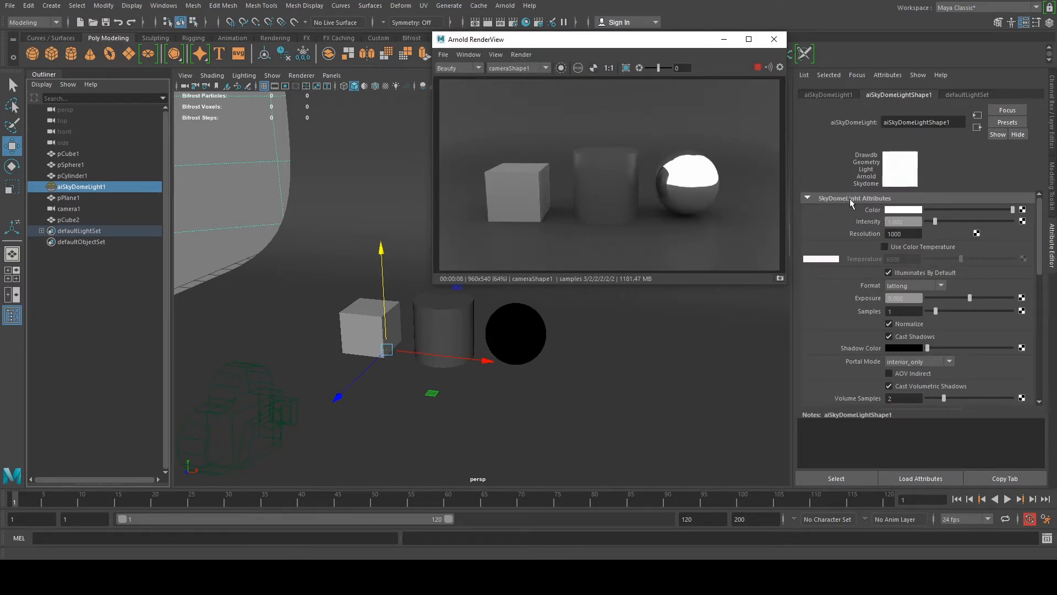
pyautogui.click(1022, 210)
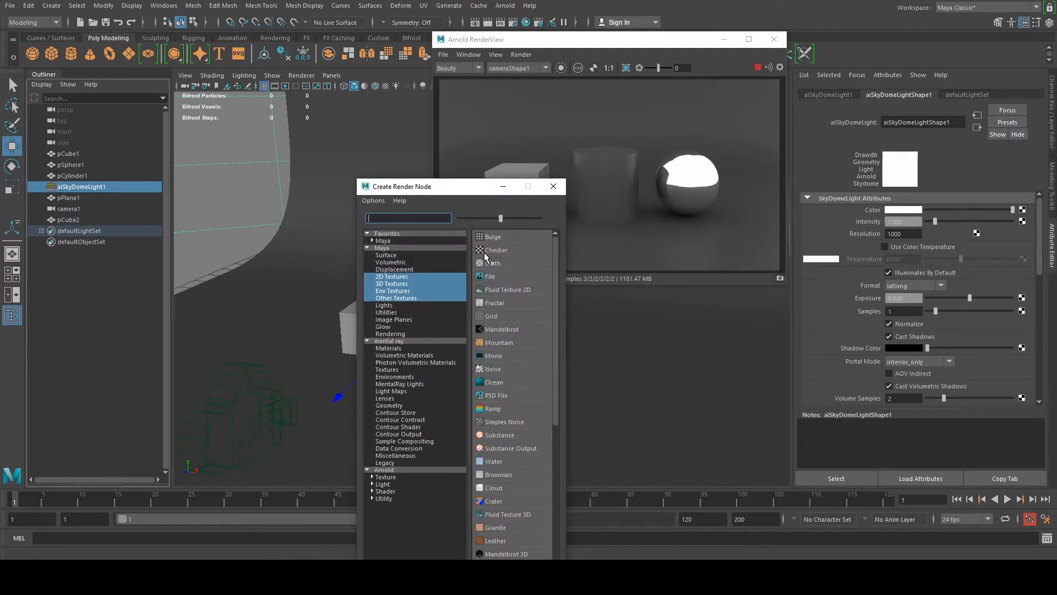
pyautogui.click(491, 277)
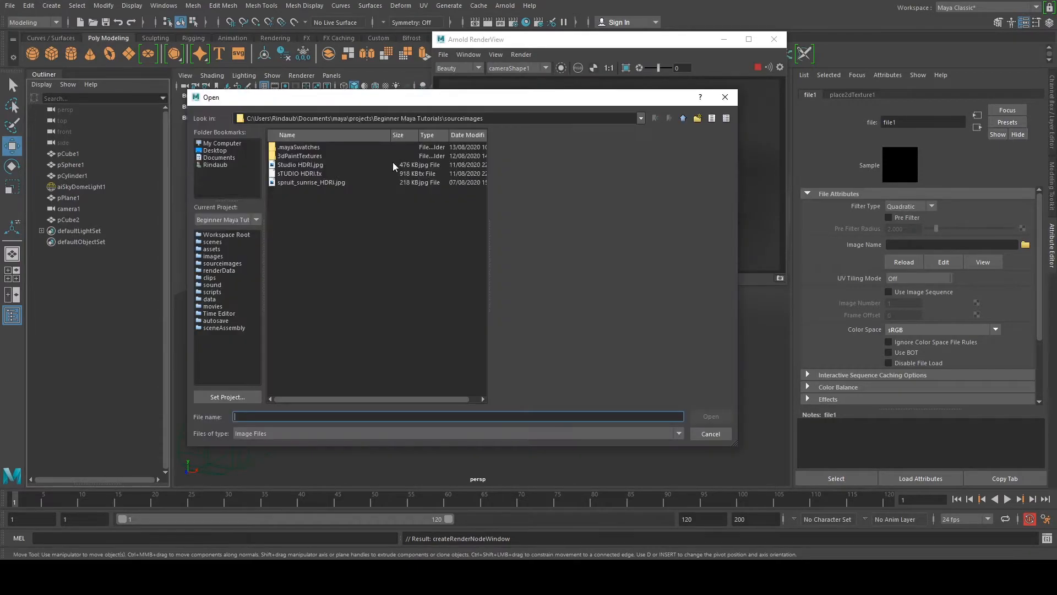
# Compare the studio and sunrise HDRI previews and load spruit_sunrise_HDRi.jpg as the sky dome's file texture.
pyautogui.click(392, 163)
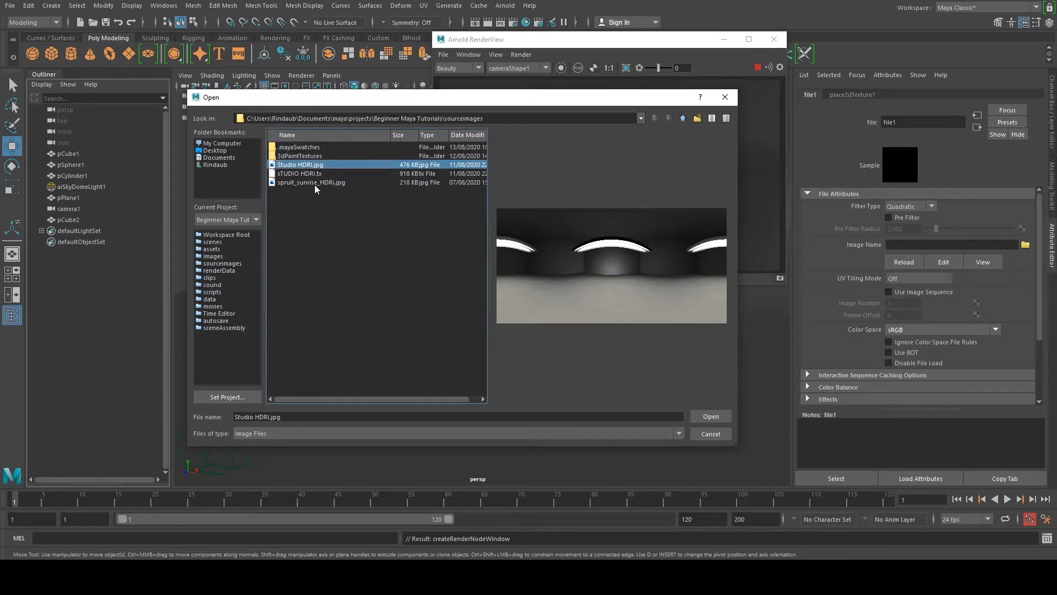
pyautogui.click(315, 183)
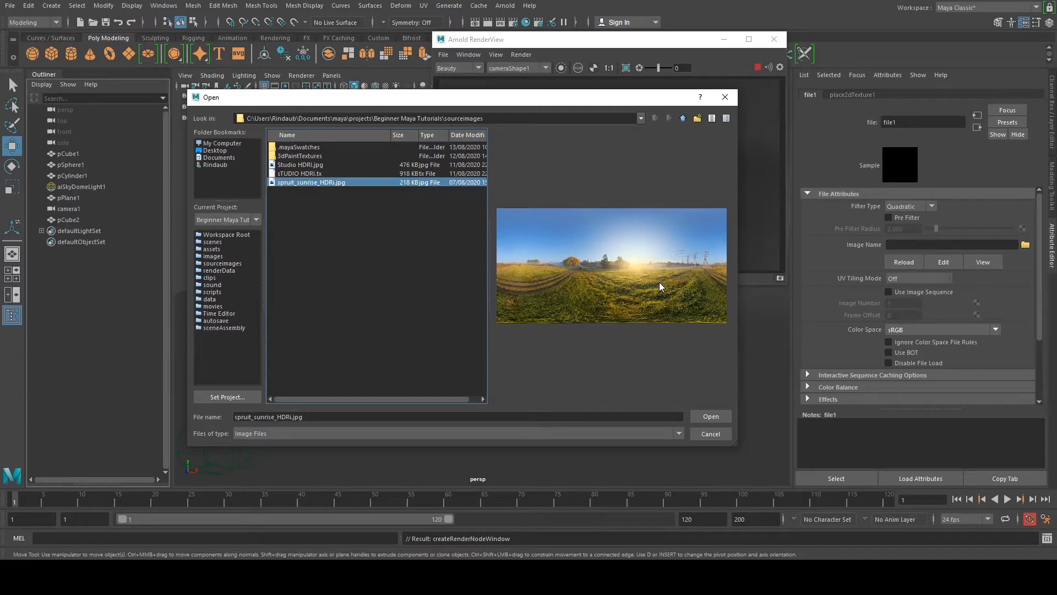
pyautogui.click(300, 164)
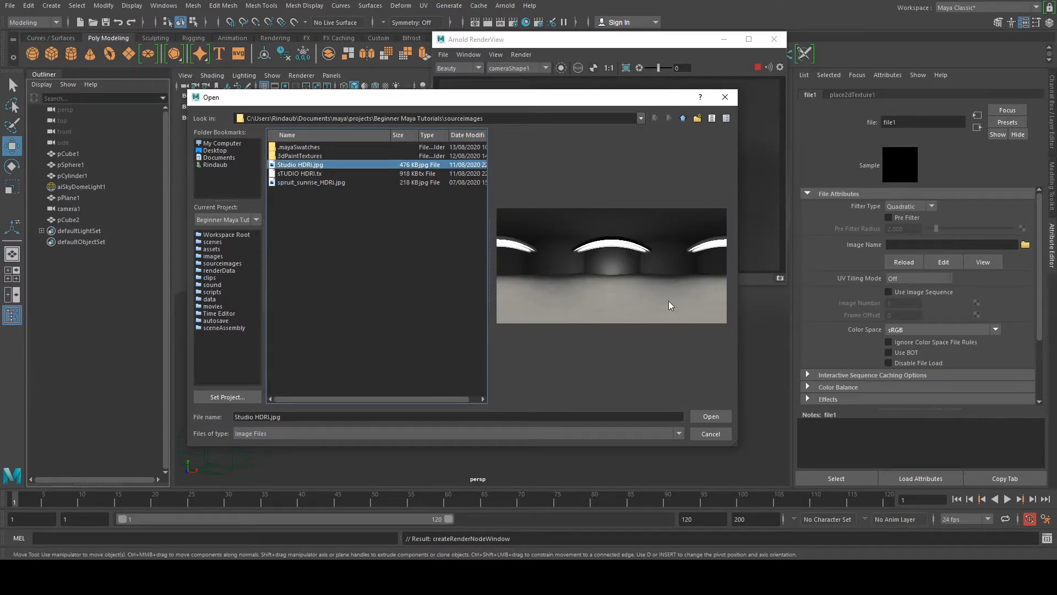
pyautogui.click(318, 183)
pyautogui.moveTo(371, 103); pyautogui.dragTo(636, 68)
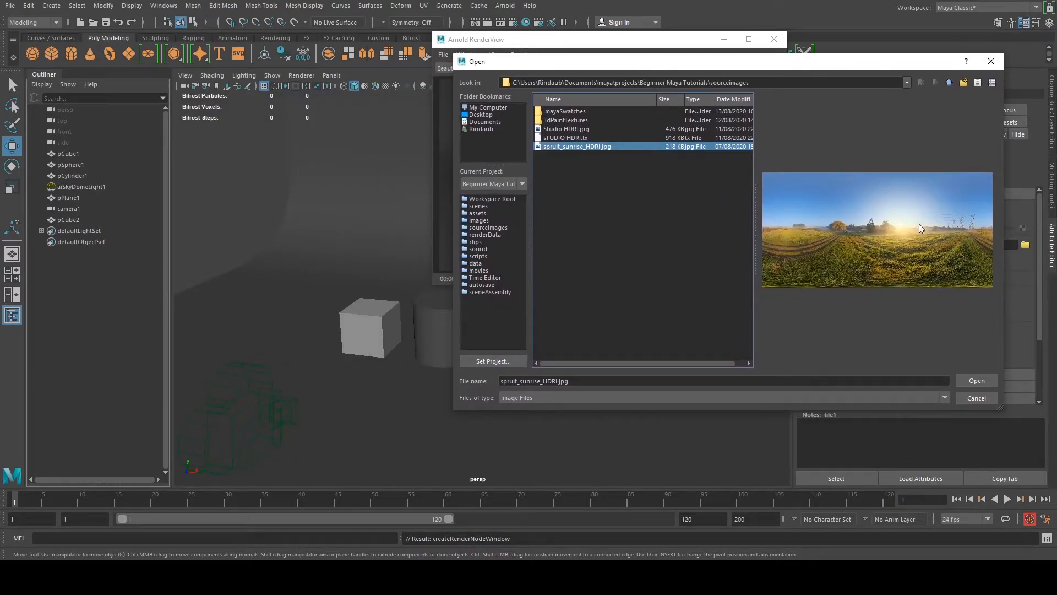
pyautogui.moveTo(767, 68); pyautogui.dragTo(741, 88)
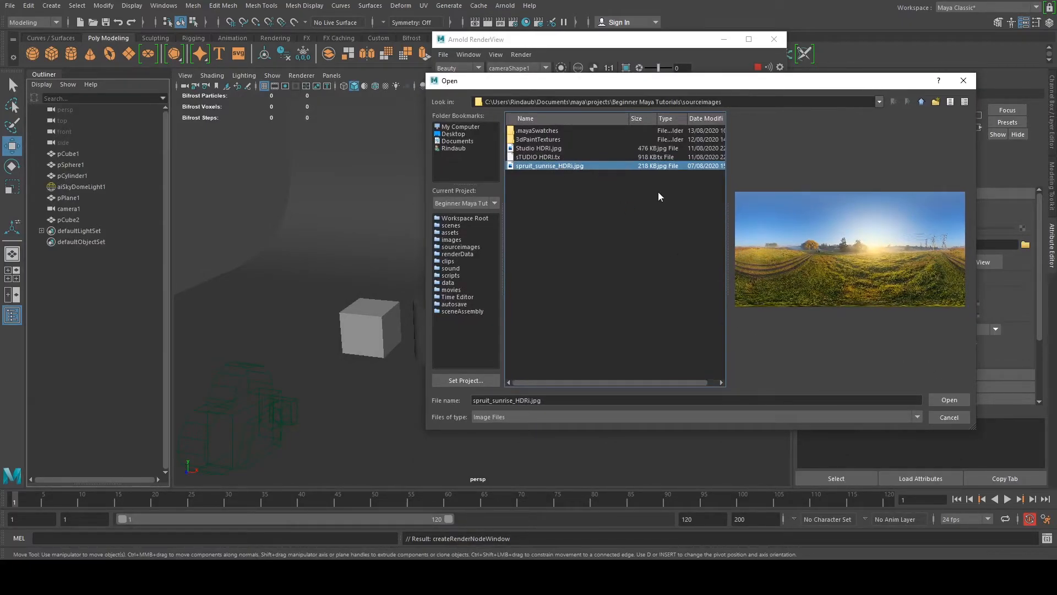
pyautogui.moveTo(624, 89); pyautogui.dragTo(549, 323)
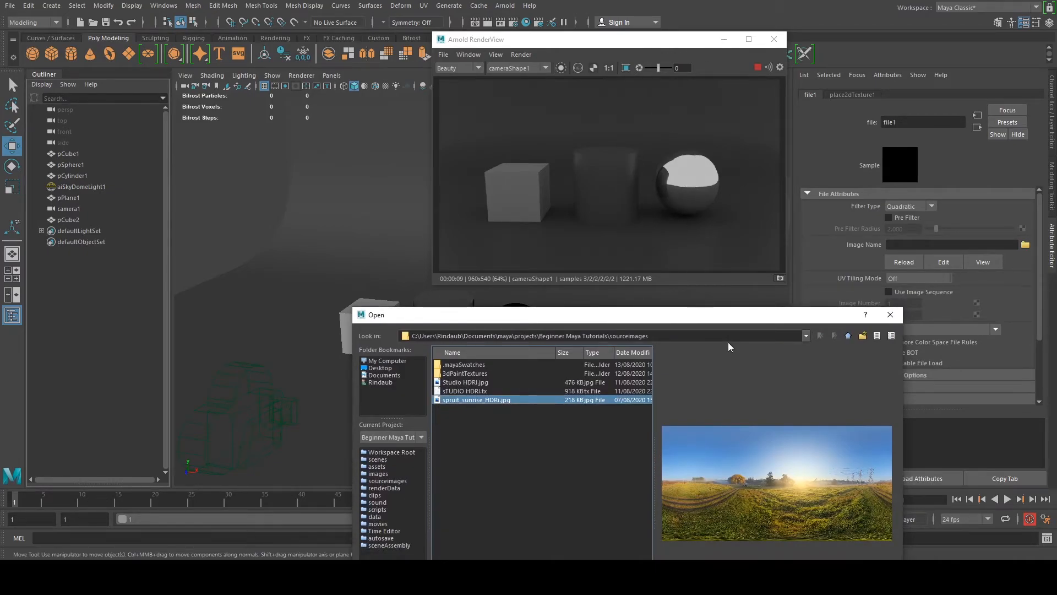
pyautogui.moveTo(703, 319); pyautogui.dragTo(301, 91)
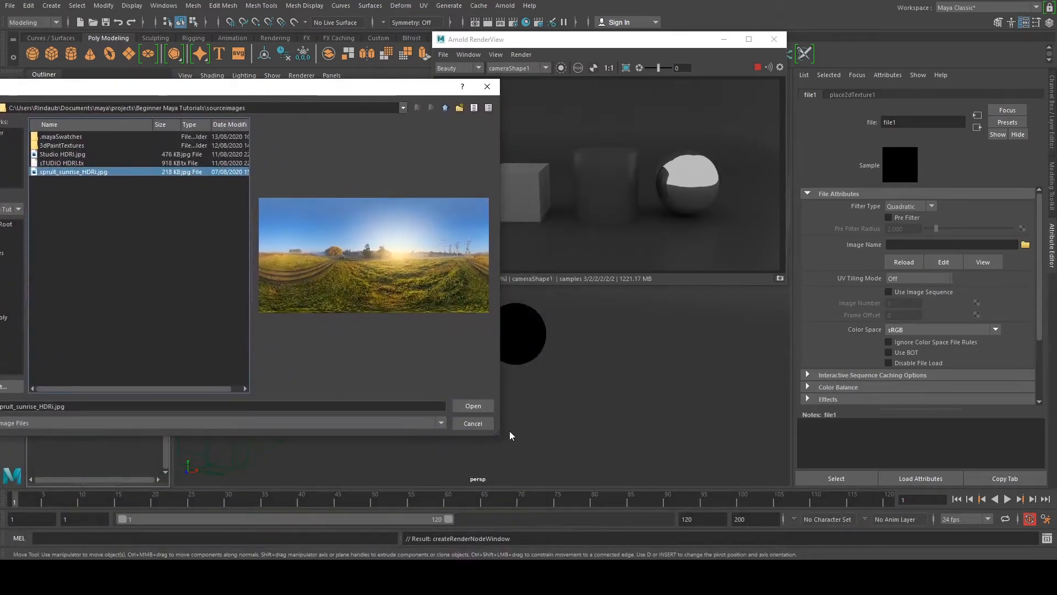
pyautogui.click(473, 408)
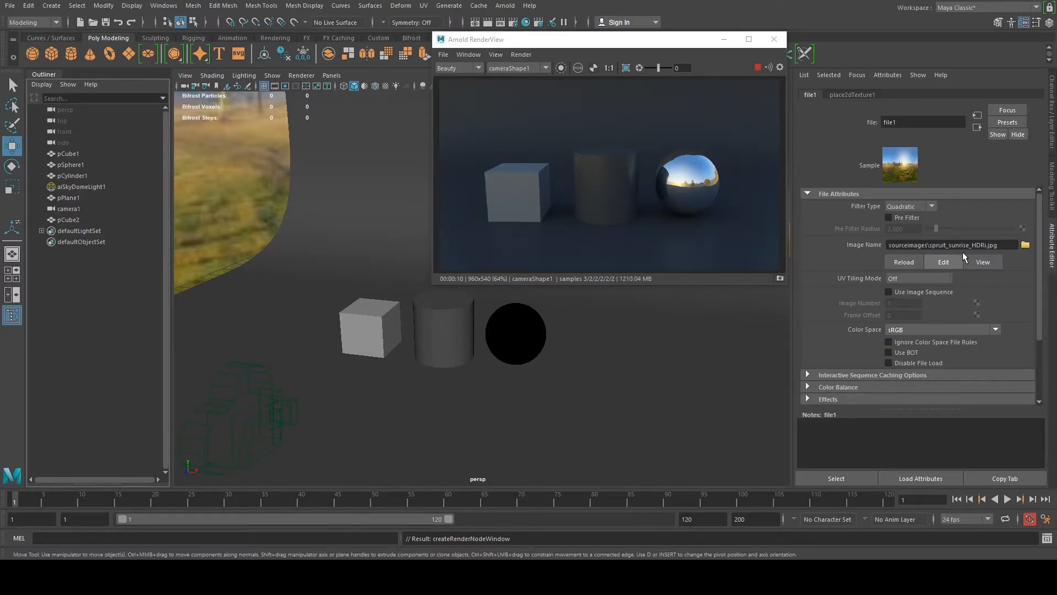
# Replace the sky dome's texture image with Studio HDRI.jpg.
pyautogui.click(1026, 246)
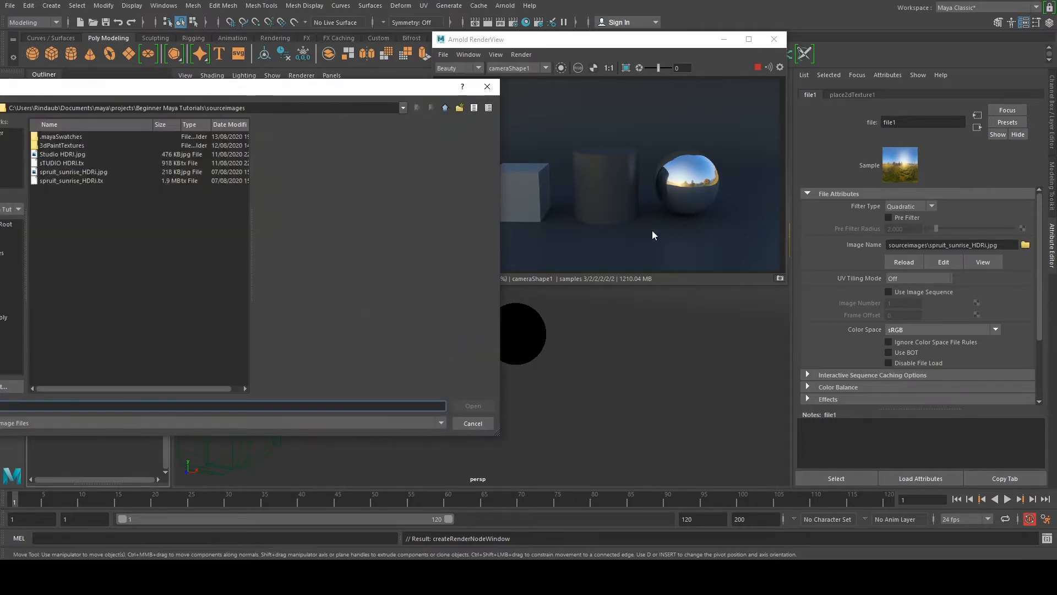
pyautogui.click(85, 173)
pyautogui.click(78, 155)
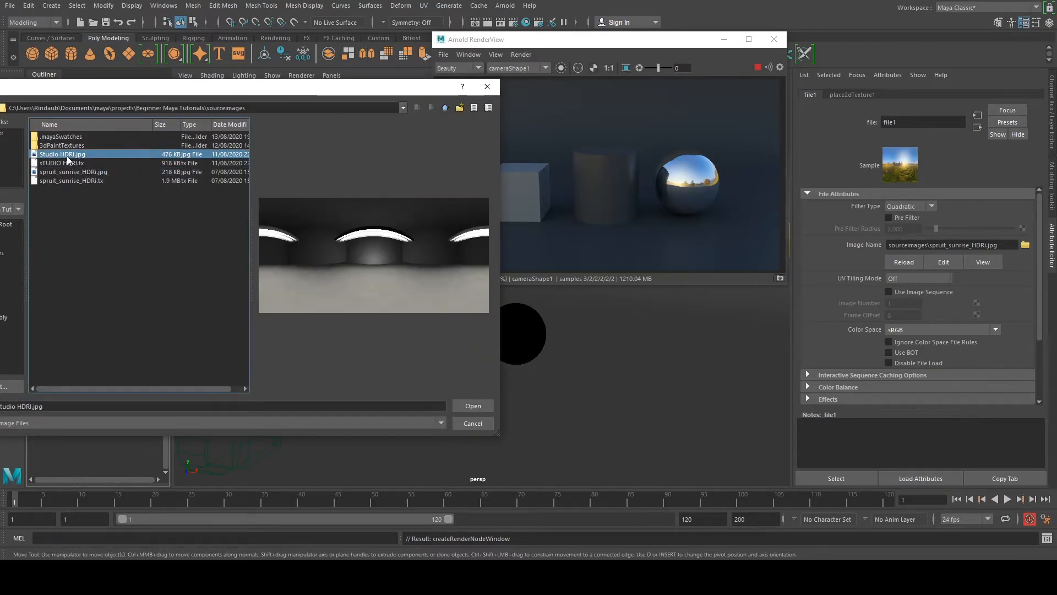
pyautogui.click(486, 406)
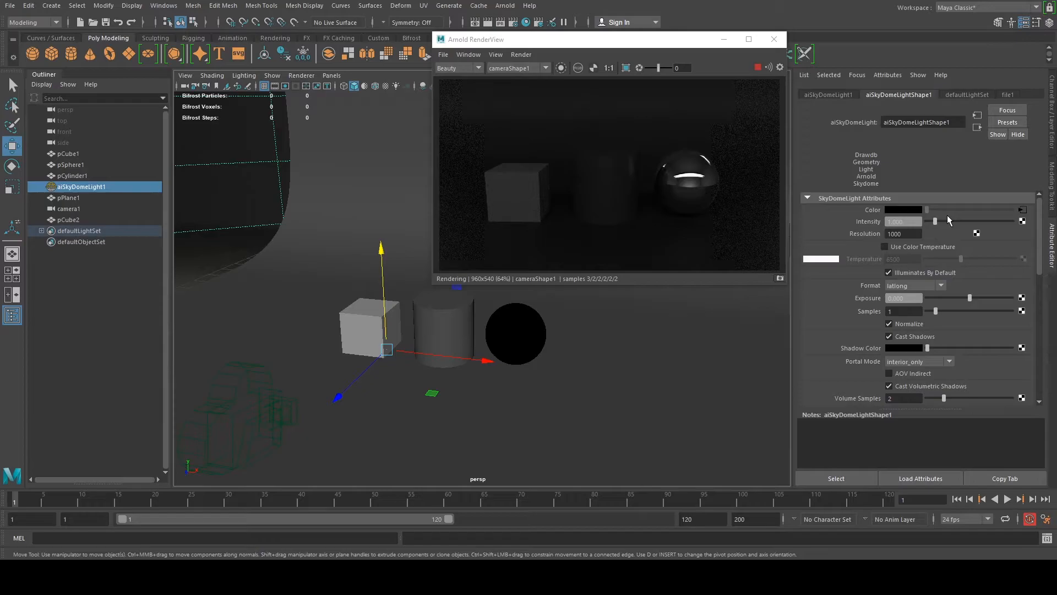
# Set the sky dome light's Intensity to 5.
pyautogui.doubleClick(908, 222)
pyautogui.write('5')
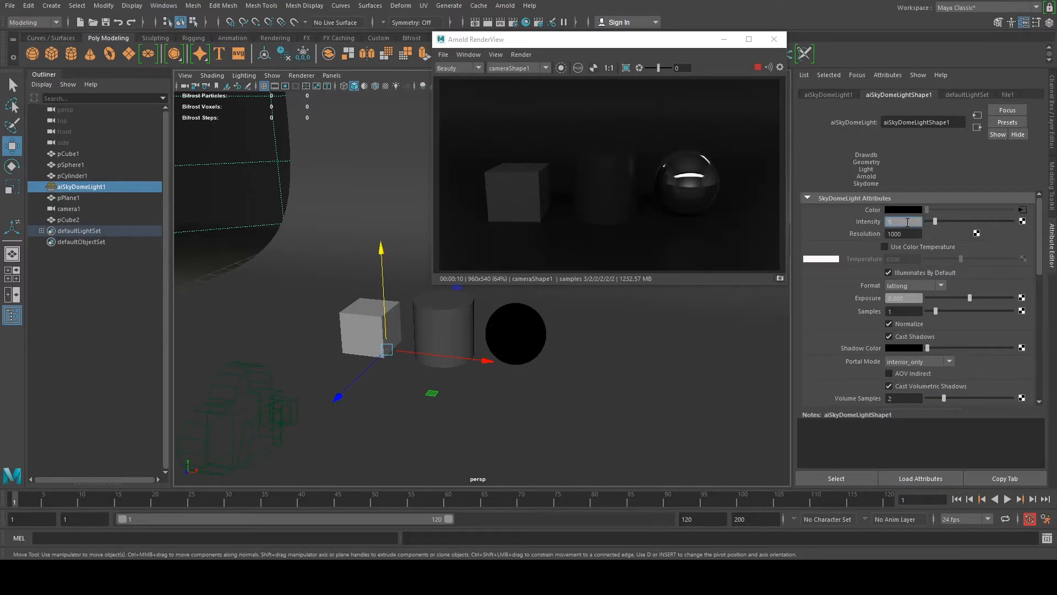
pyautogui.press('Return')
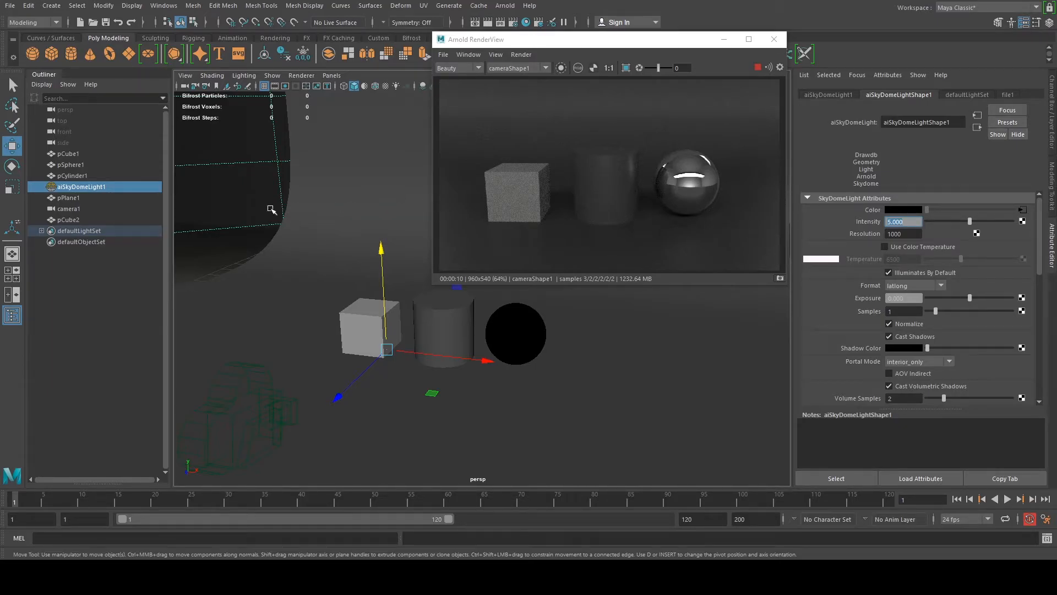
# Switch the sky dome's file texture back to spruit_sunrise_HDRi.jpg.
pyautogui.click(1023, 209)
pyautogui.click(1025, 244)
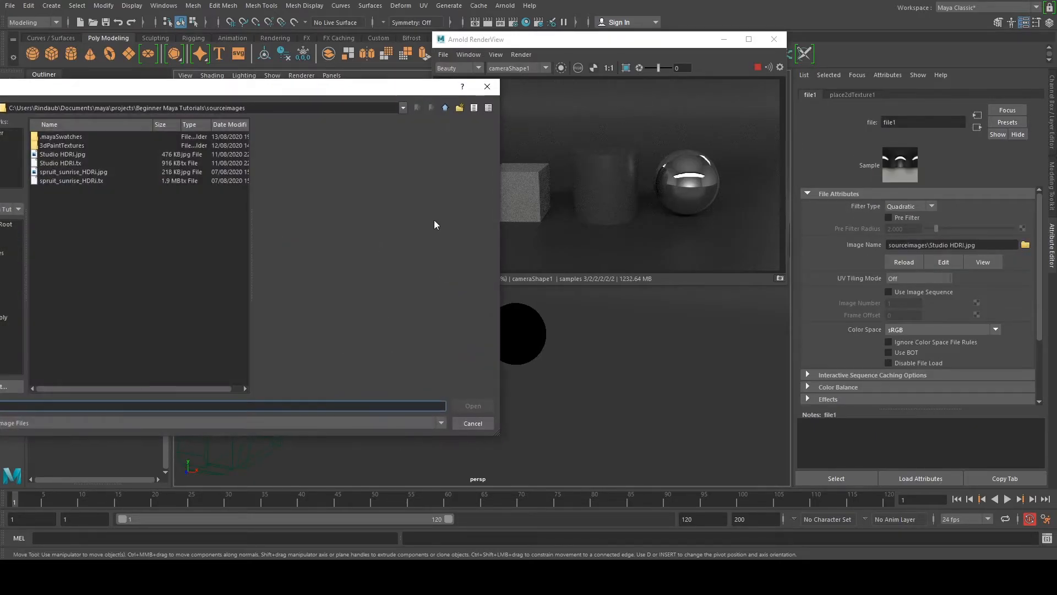
pyautogui.click(70, 180)
pyautogui.click(70, 171)
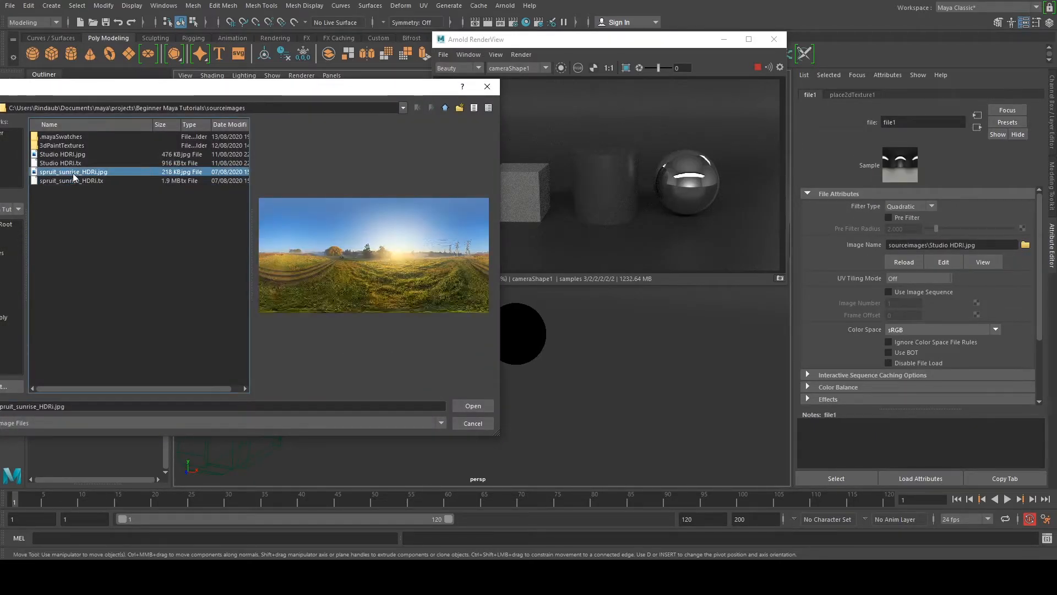
pyautogui.click(471, 406)
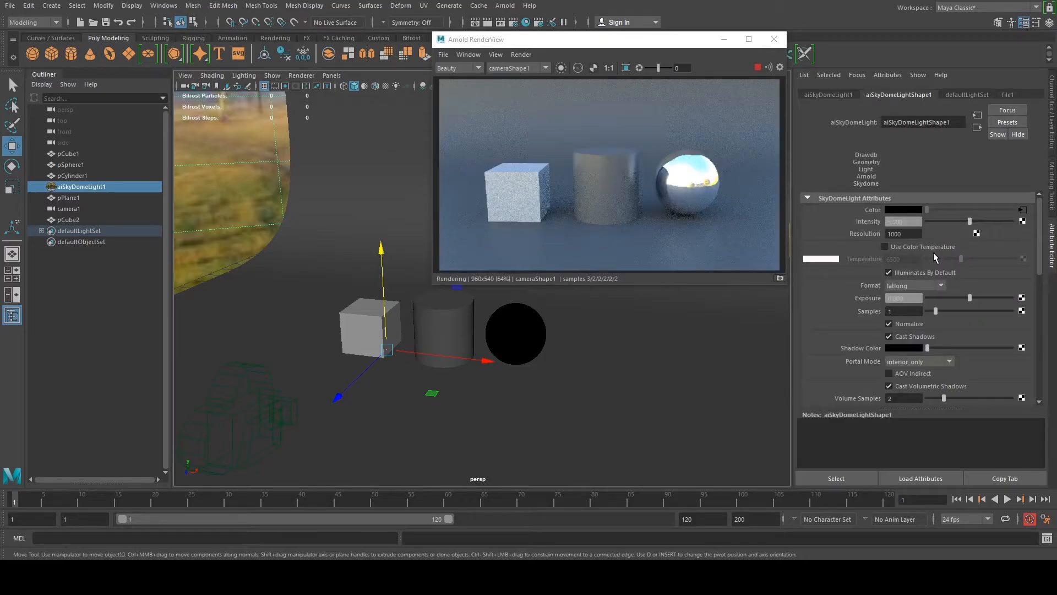
# Lower the sky dome light's Intensity, trying 1 and settling on 2.
pyautogui.click(903, 222)
pyautogui.write('1')
pyautogui.press('Return')
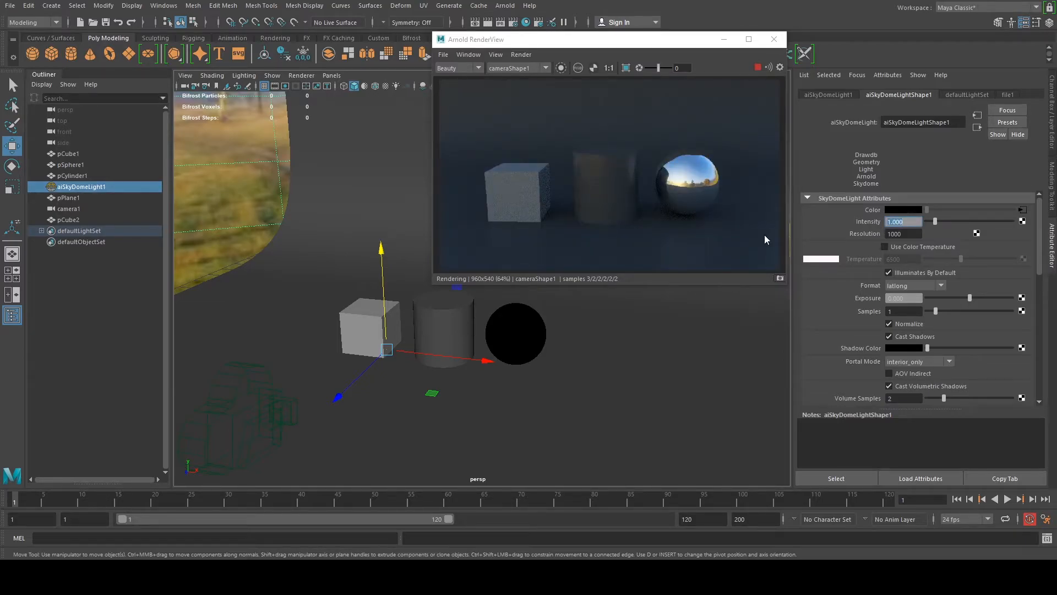
pyautogui.write('2')
pyautogui.press('Return')
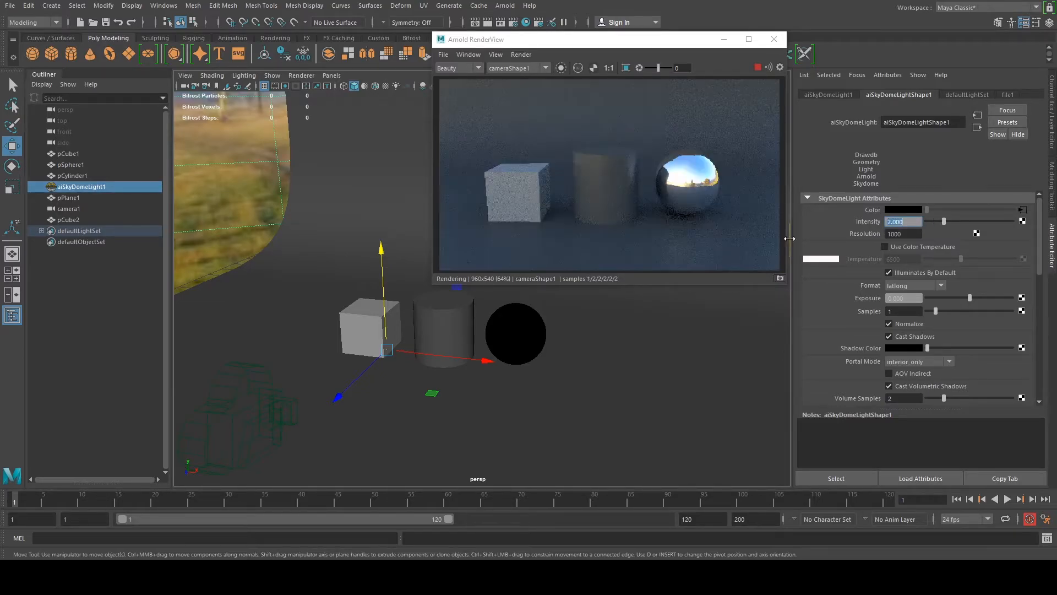
# Move the render window clear of the primitives and examine the cube, cylinder and sphere up close.
pyautogui.doubleClick(913, 222)
pyautogui.moveTo(524, 39); pyautogui.dragTo(689, 70)
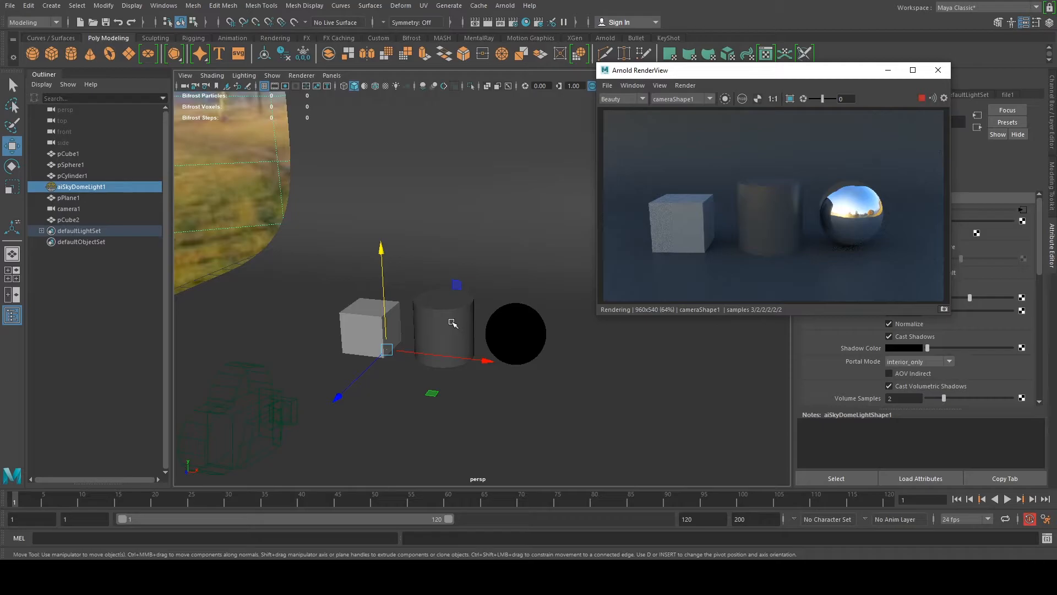
pyautogui.scroll(3, 478, 330)
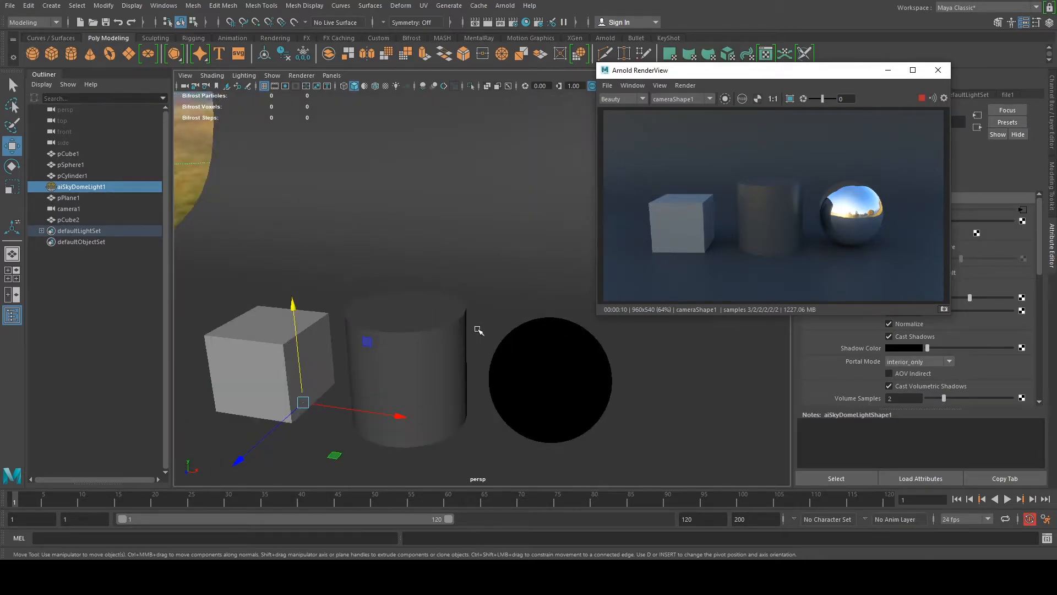
pyautogui.keyDown('alt'); pyautogui.moveTo(492, 307); pyautogui.dragTo(516, 285, button='middle'); pyautogui.keyUp('alt')
pyautogui.moveTo(683, 70); pyautogui.dragTo(781, 78)
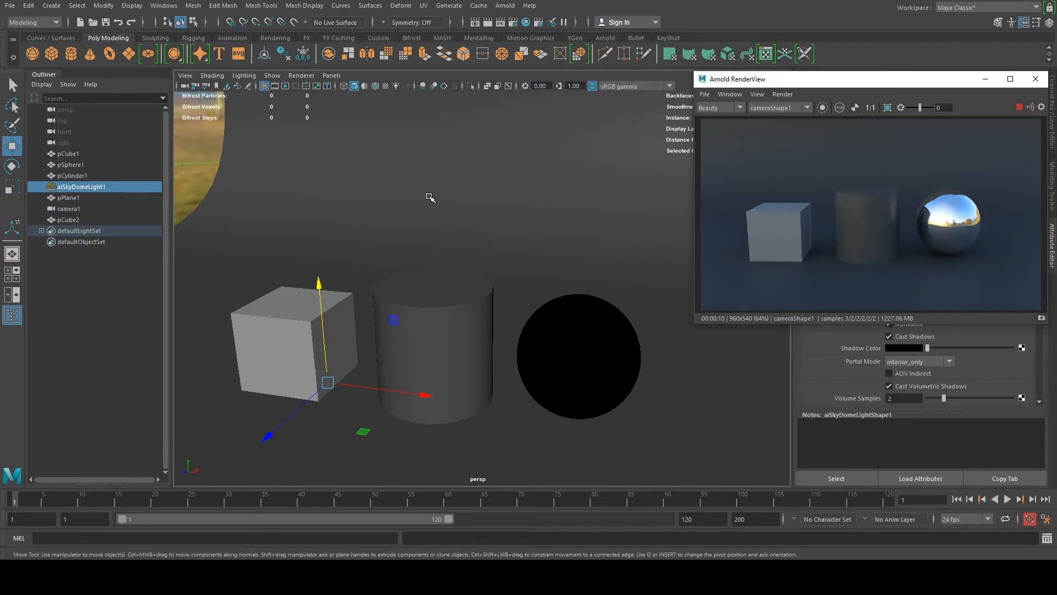
pyautogui.scroll(-2, 450, 275)
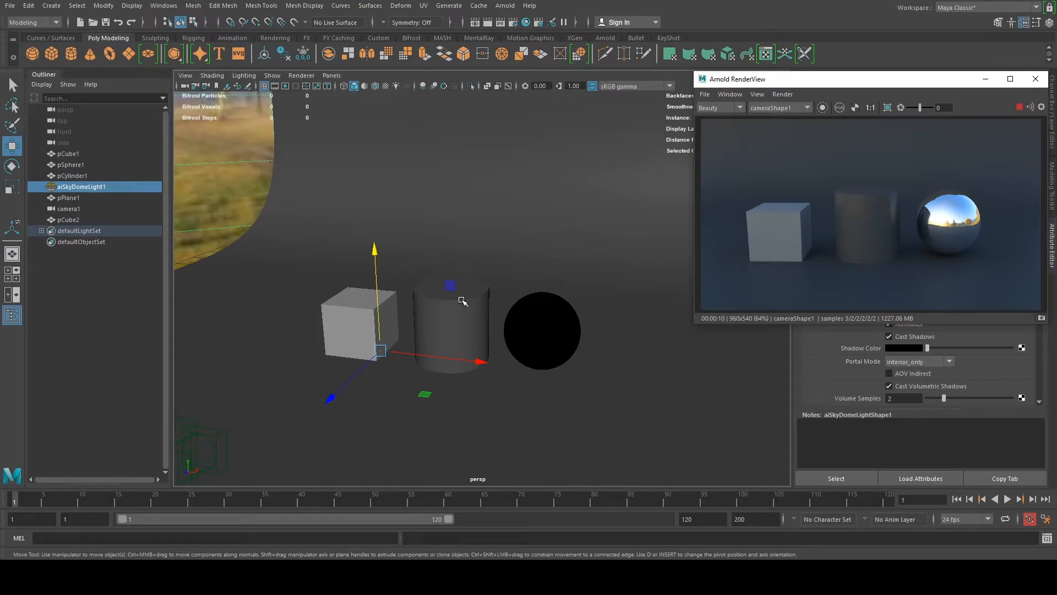
pyautogui.scroll(2, 458, 323)
pyautogui.keyDown('alt'); pyautogui.moveTo(491, 378); pyautogui.dragTo(571, 350, button='middle'); pyautogui.keyUp('alt')
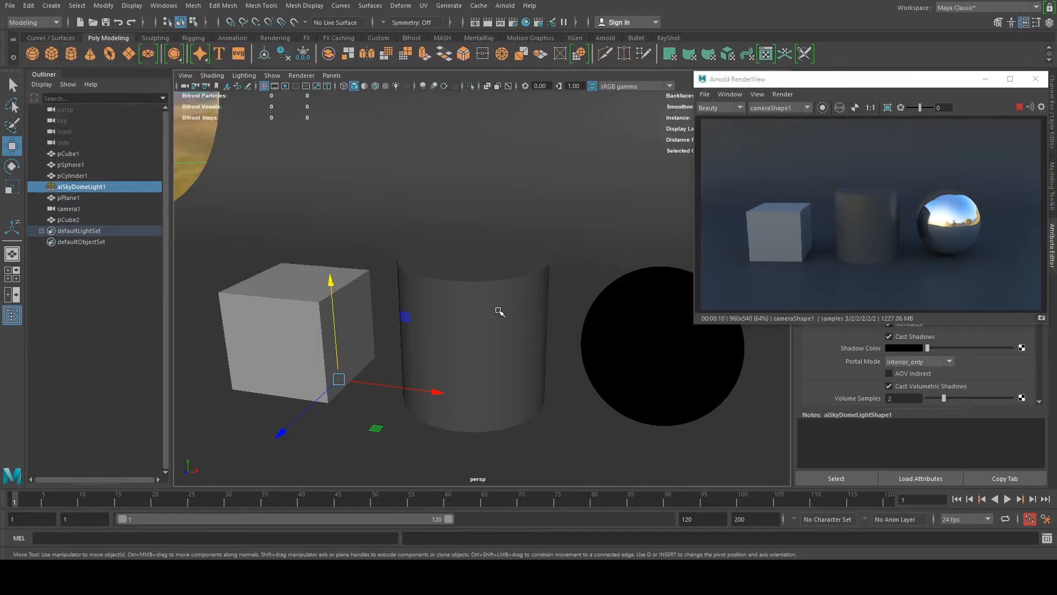
# Select the cylinder, cube and sphere in turn to compare their shapes and edges.
pyautogui.click(500, 312)
pyautogui.moveTo(498, 310)
pyautogui.keyDown('alt'); pyautogui.mouseDown()
pyautogui.moveTo(502, 288)
pyautogui.moveTo(493, 325)
pyautogui.mouseUp(); pyautogui.keyUp('alt')
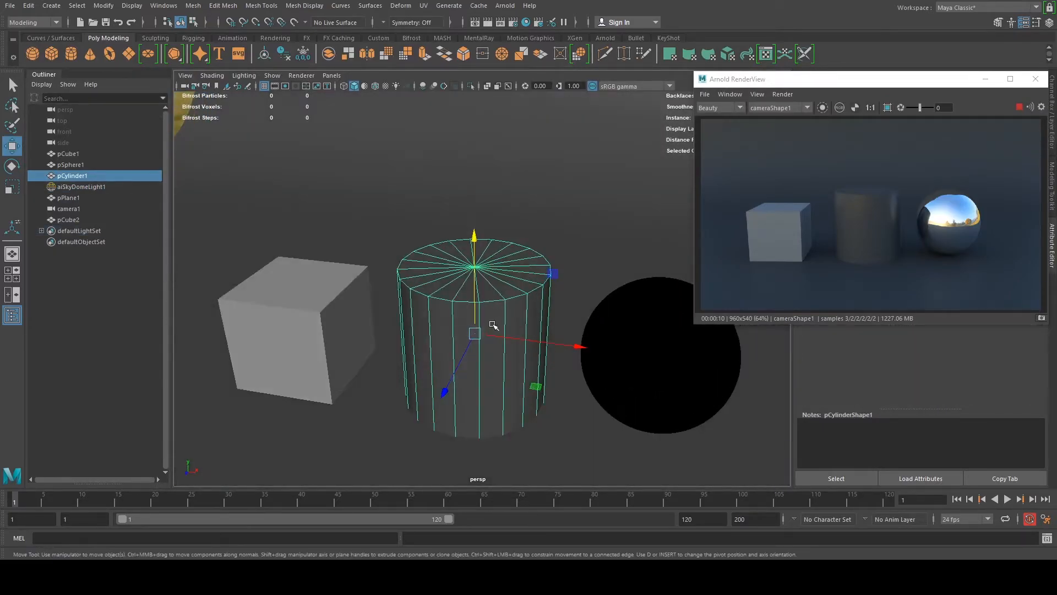
pyautogui.click(357, 291)
pyautogui.click(440, 311)
pyautogui.click(368, 300)
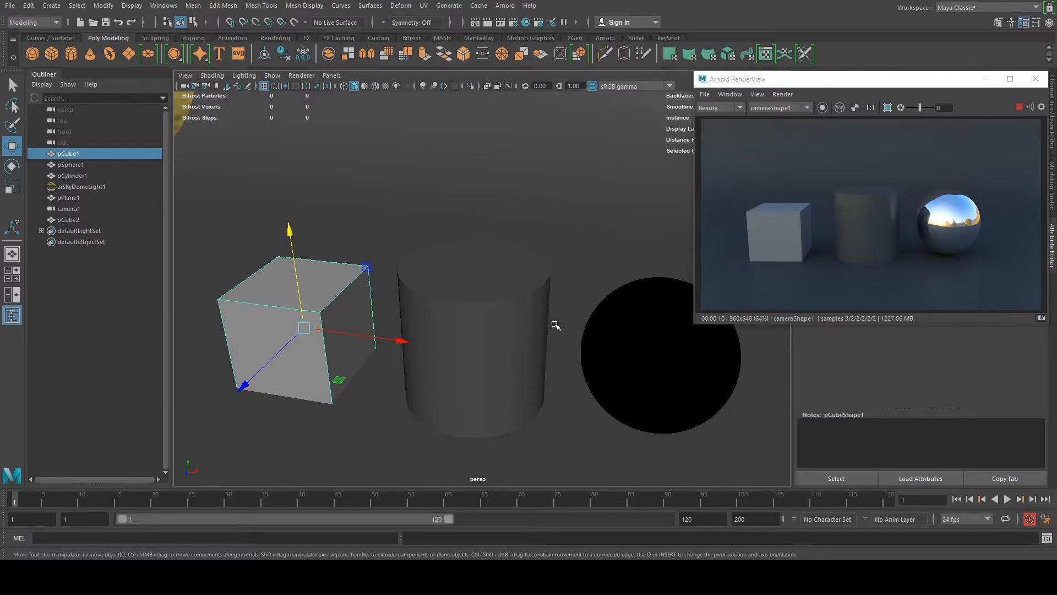
pyautogui.click(607, 350)
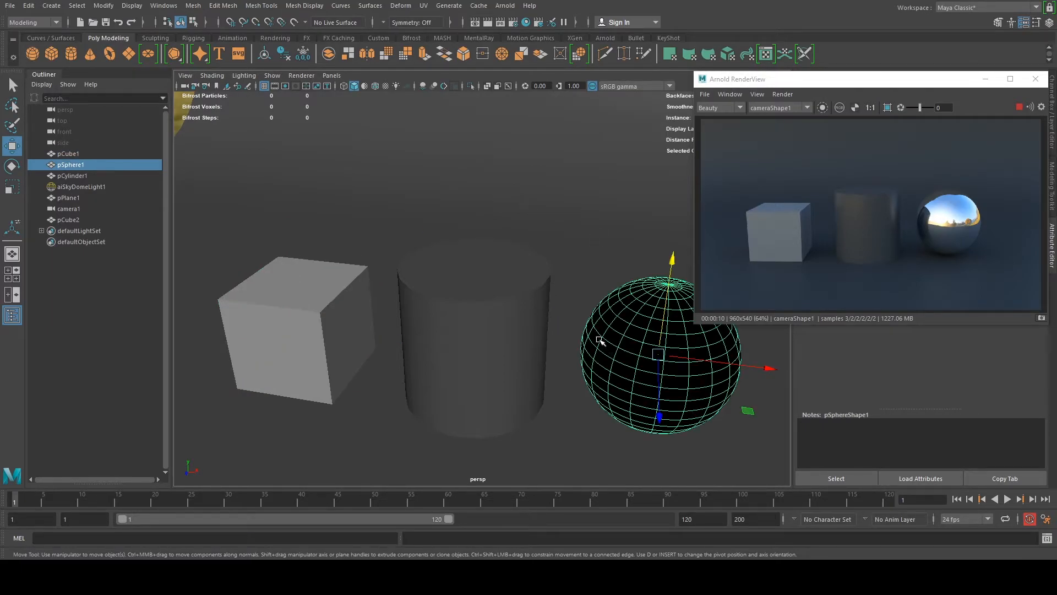
pyautogui.click(547, 322)
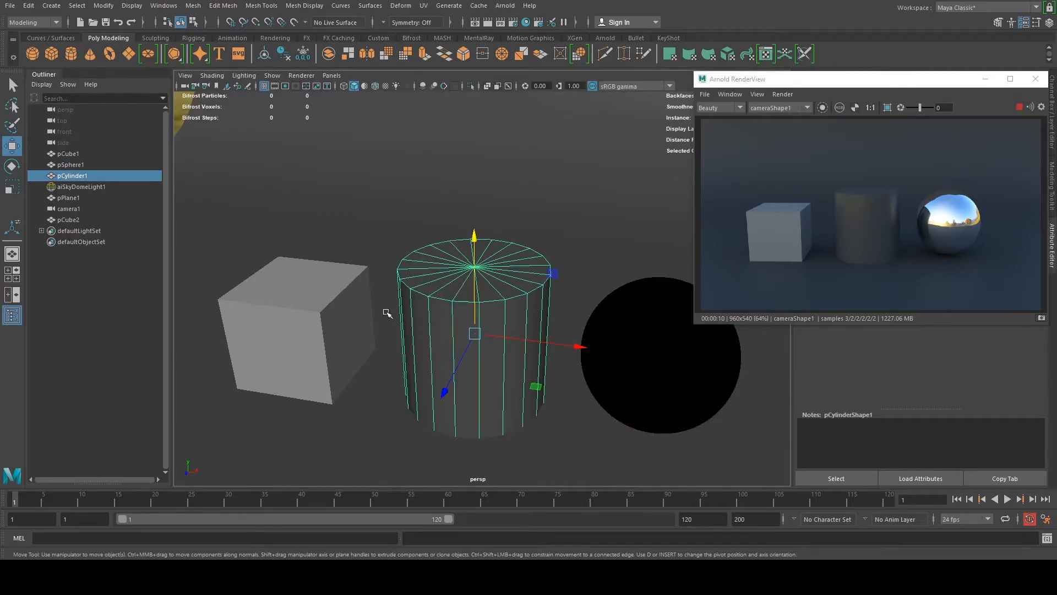
pyautogui.click(363, 312)
pyautogui.scroll(3, 468, 330)
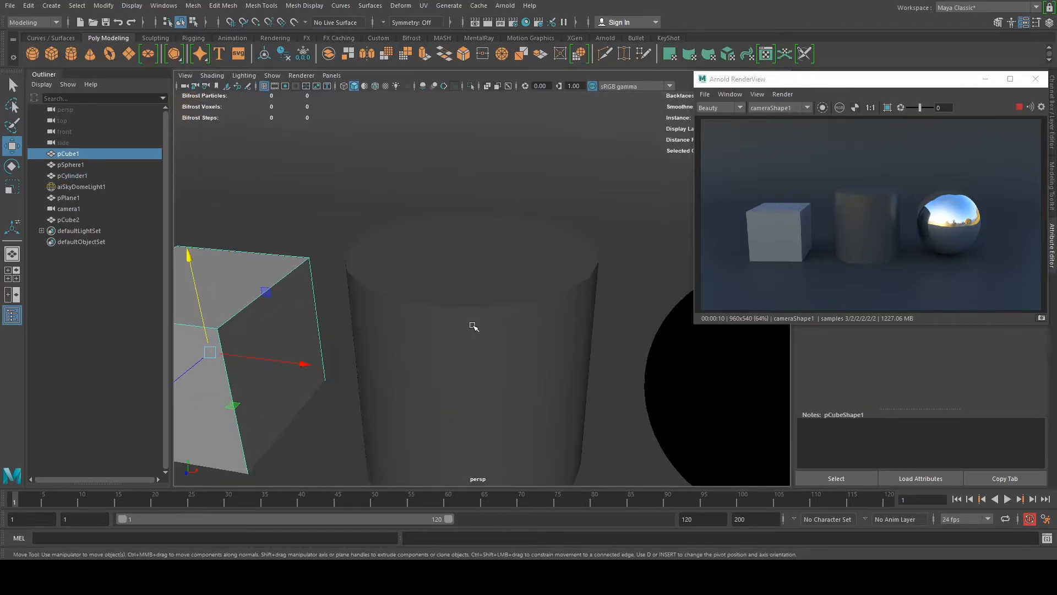
# Set the cylinder's Subdivisions Axis to 6 in its polyCylinder1 construction inputs.
pyautogui.click(472, 327)
pyautogui.moveTo(786, 83); pyautogui.dragTo(764, 315)
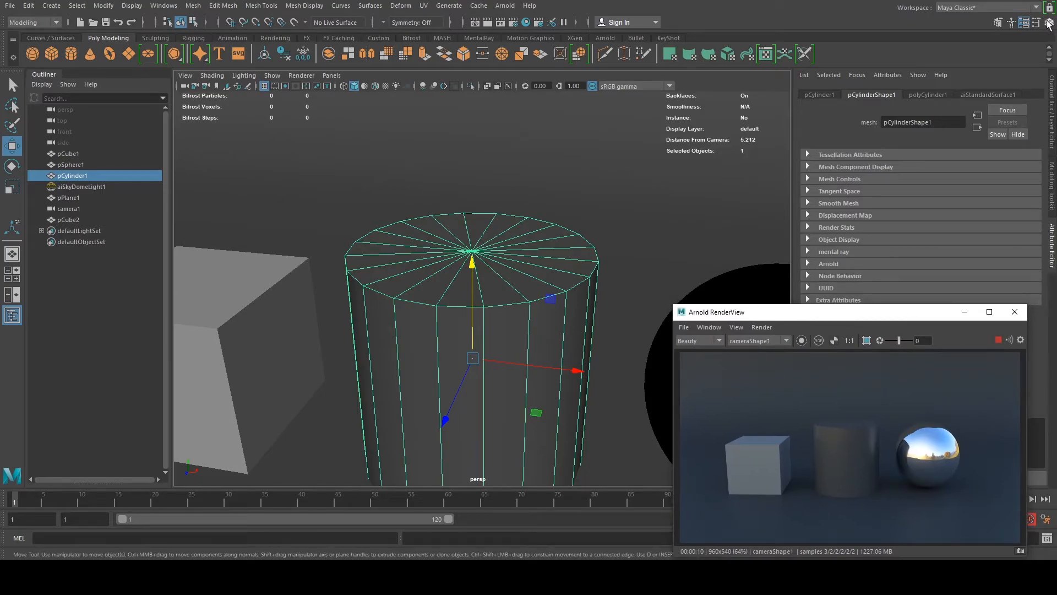
pyautogui.click(807, 96)
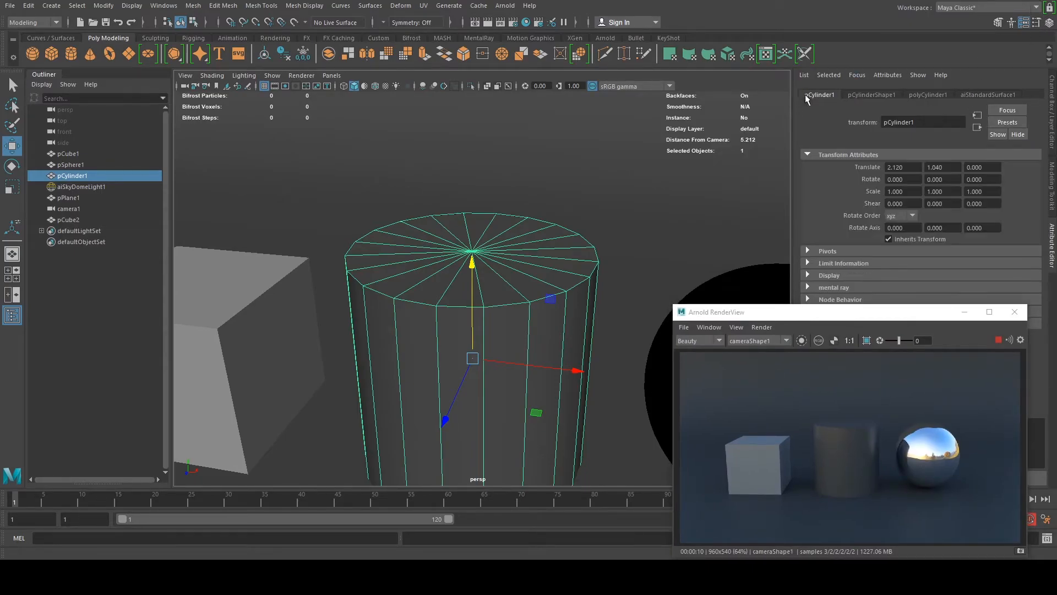
pyautogui.click(1048, 23)
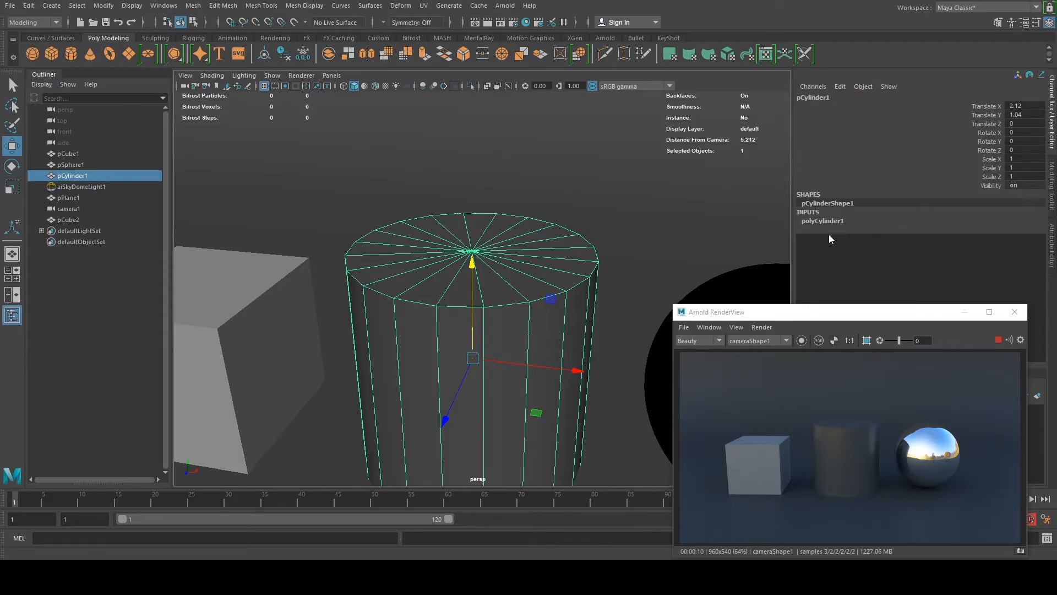
pyautogui.click(983, 247)
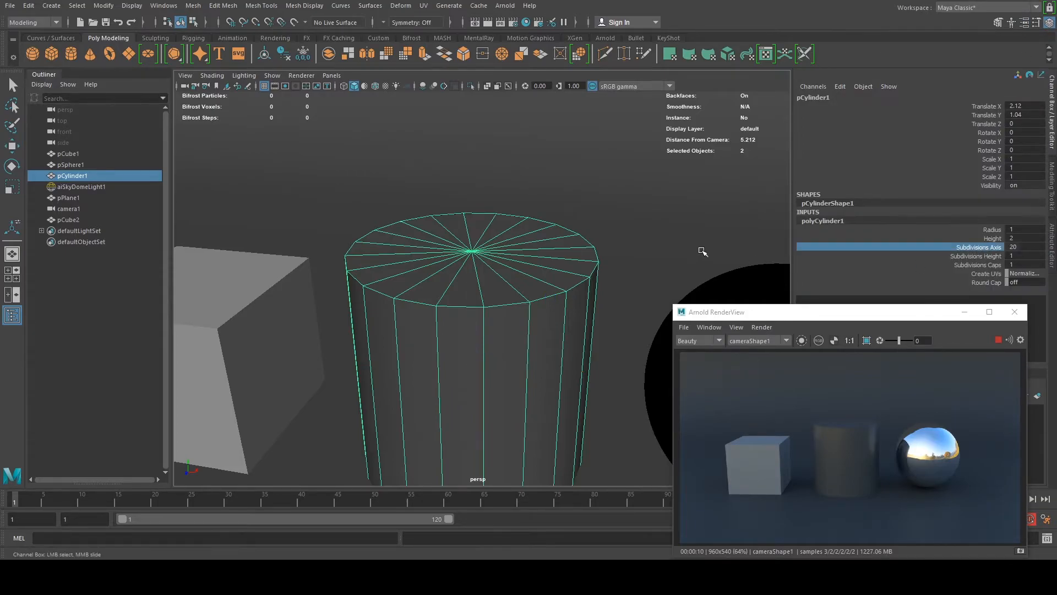
pyautogui.moveTo(641, 241); pyautogui.dragTo(554, 241, button='middle')
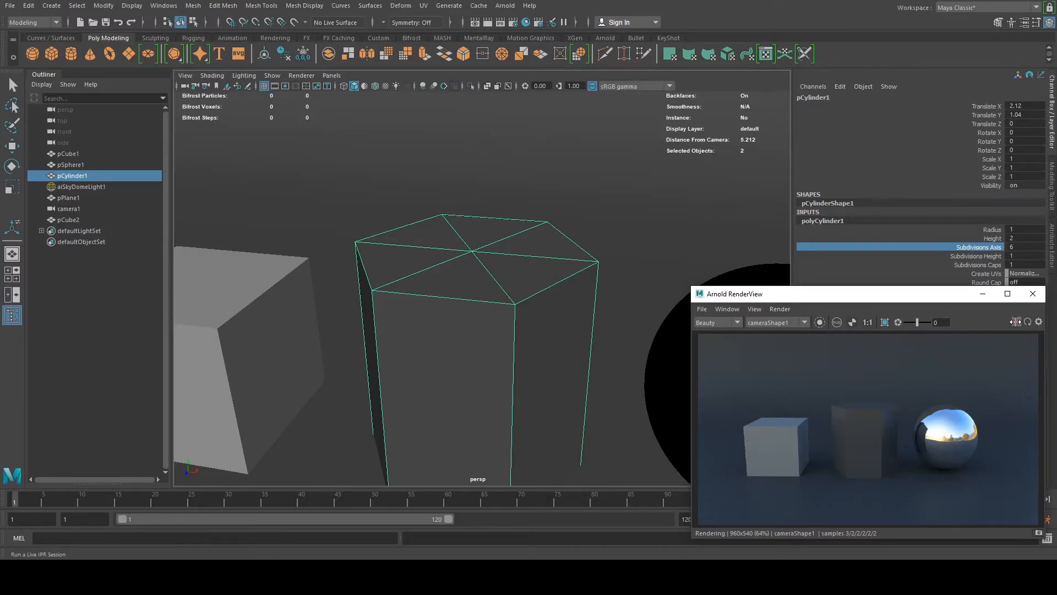
# Insert an edge loop around the cylinder's sides just below its upper rim with the Insert Edge Loop tool.
pyautogui.moveTo(860, 299); pyautogui.dragTo(766, 28)
pyautogui.moveTo(511, 300)
pyautogui.keyDown('shift'); pyautogui.mouseDown(button='right')
pyautogui.moveTo(517, 326)
pyautogui.moveTo(515, 303)
pyautogui.mouseUp(button='right'); pyautogui.keyUp('shift')
pyautogui.moveTo(515, 243)
pyautogui.mouseDown(button='right')
pyautogui.moveTo(517, 285)
pyautogui.moveTo(519, 238)
pyautogui.moveTo(512, 254)
pyautogui.mouseUp(button='right')
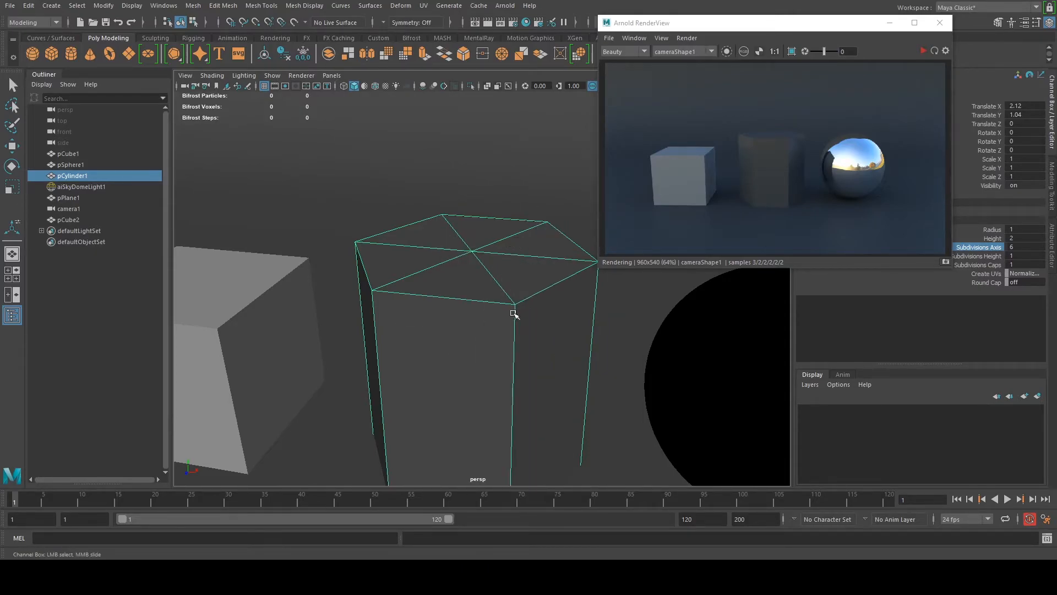
pyautogui.keyDown('shift'); pyautogui.moveTo(514, 301); pyautogui.dragTo(471, 319, button='right'); pyautogui.keyUp('shift')
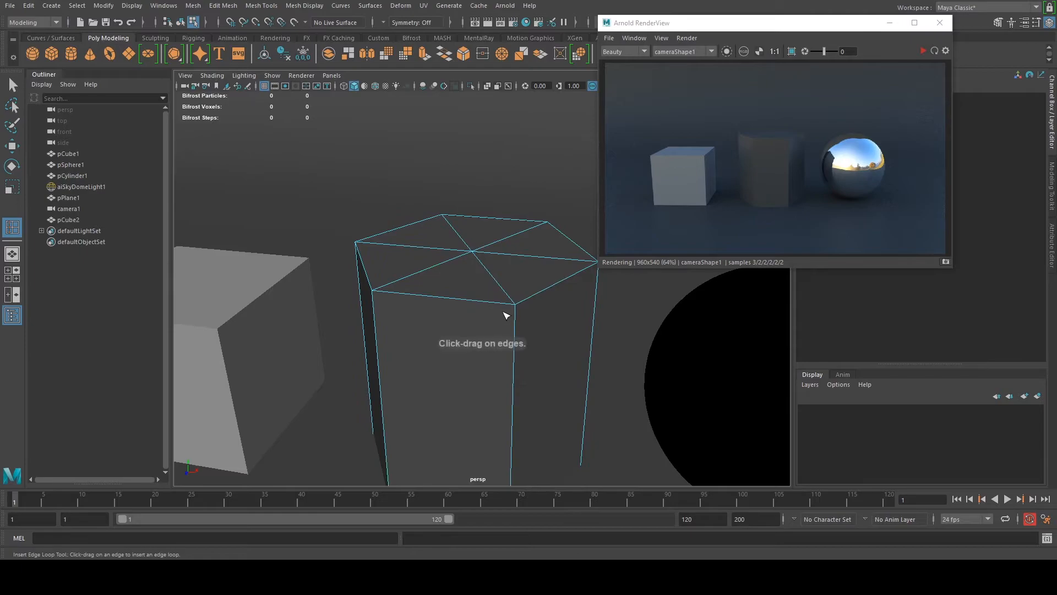
pyautogui.moveTo(517, 316)
pyautogui.mouseDown()
pyautogui.moveTo(517, 305)
pyautogui.moveTo(515, 316)
pyautogui.mouseUp()
# Switch the render camera to perspShape and live-render a close view of the cylinder's upper rim.
pyautogui.scroll(6, 512, 315)
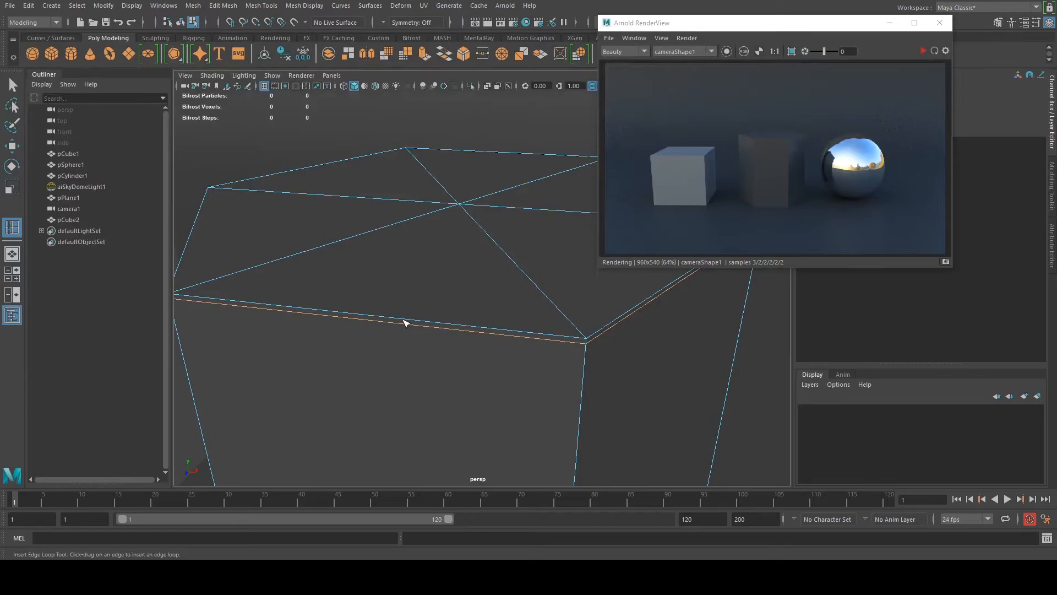
pyautogui.click(671, 51)
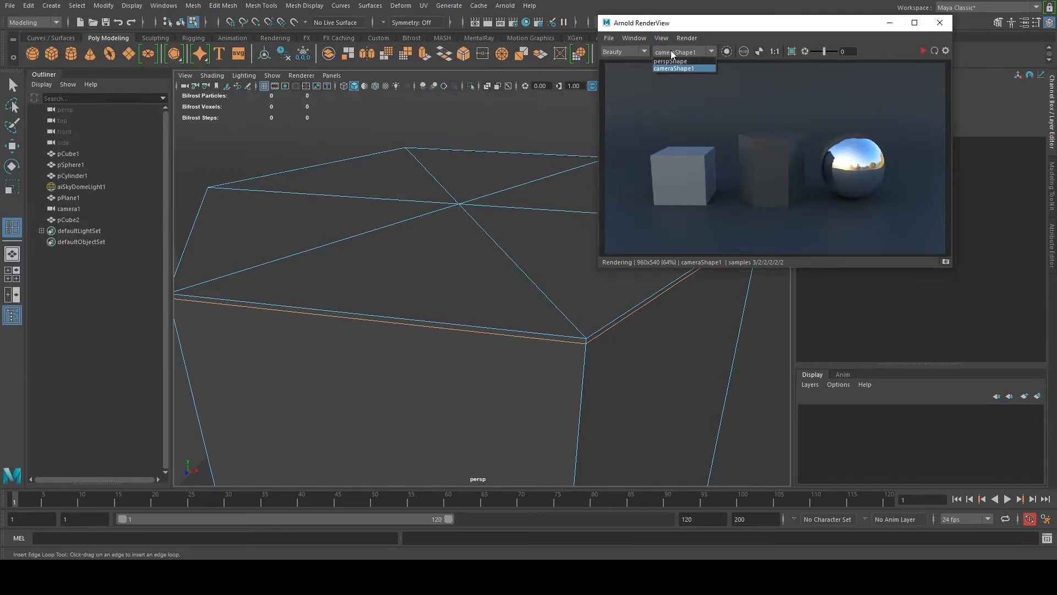
pyautogui.click(681, 62)
pyautogui.click(924, 50)
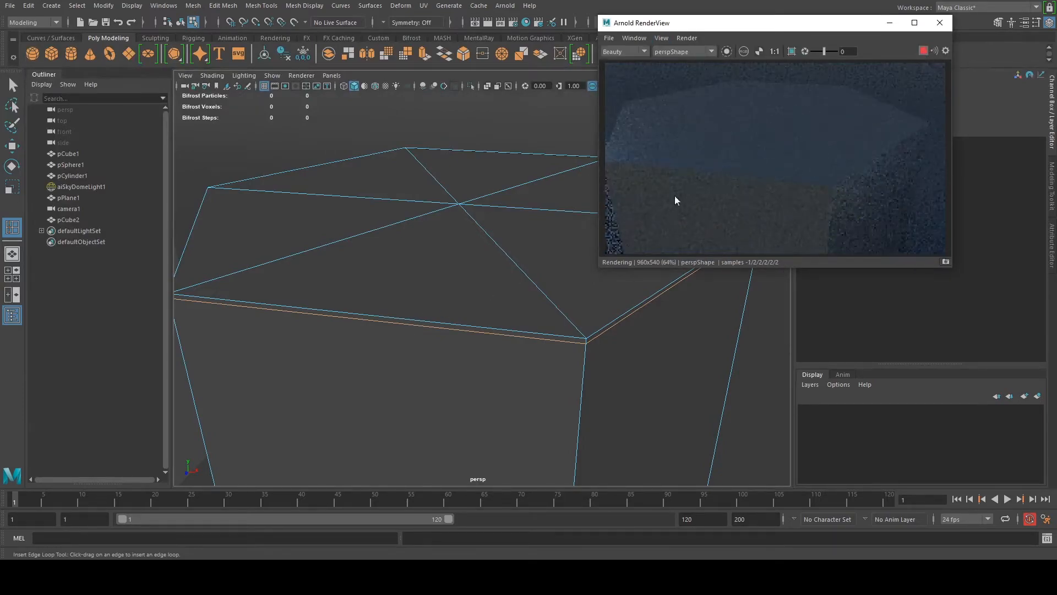
pyautogui.keyDown('alt'); pyautogui.moveTo(364, 276); pyautogui.dragTo(331, 288); pyautogui.keyUp('alt')
pyautogui.keyDown('alt'); pyautogui.moveTo(330, 283); pyautogui.dragTo(421, 291, button='middle'); pyautogui.keyUp('alt')
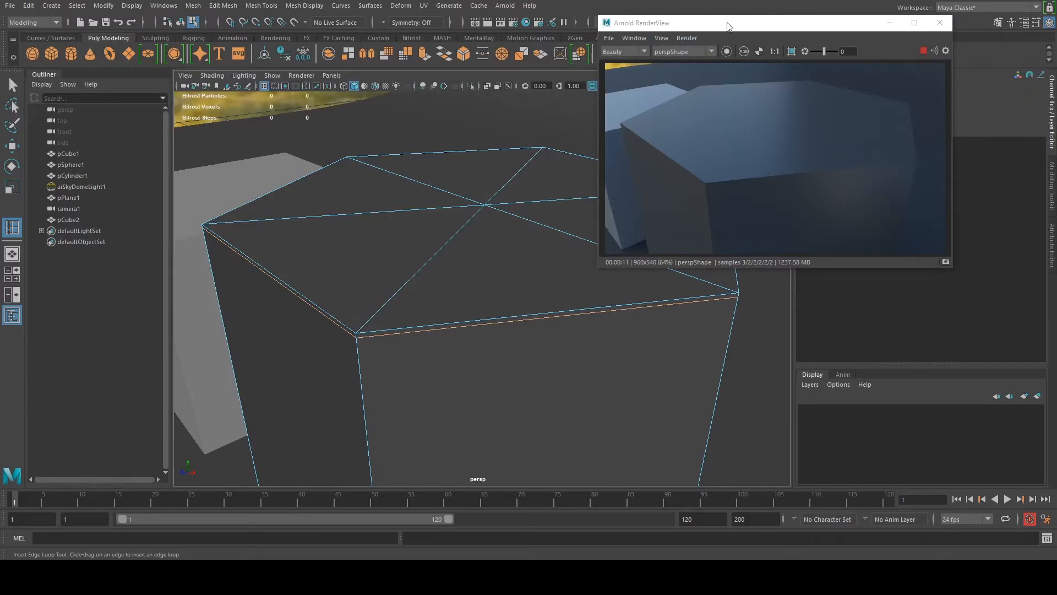
# Stop the live render and insert two more edge loops, one slightly below the upper loop and one near the cylinder's base.
pyautogui.moveTo(737, 29); pyautogui.dragTo(770, 26)
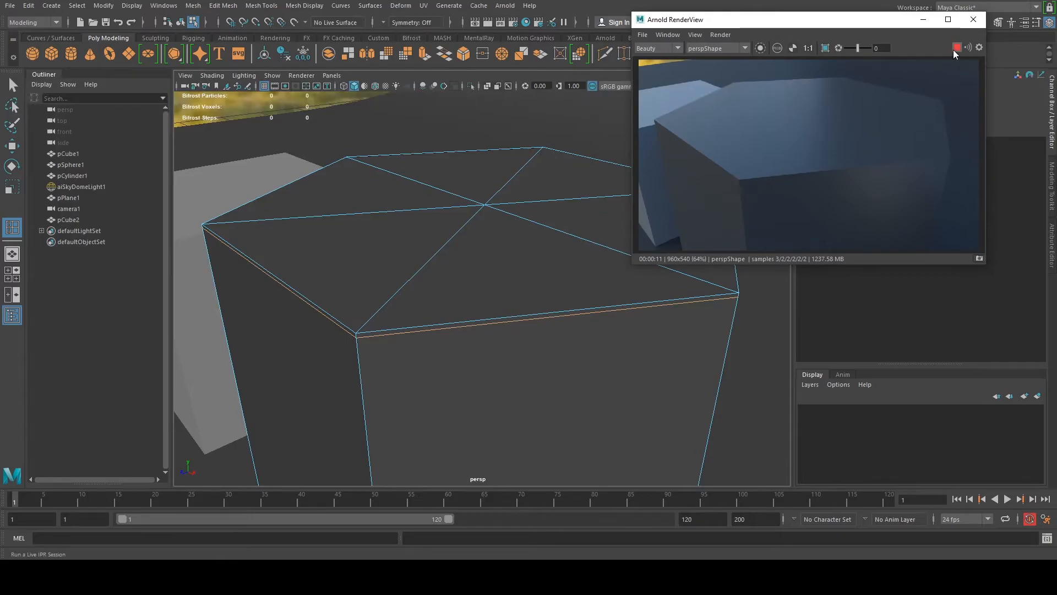
pyautogui.moveTo(877, 25); pyautogui.dragTo(934, 24)
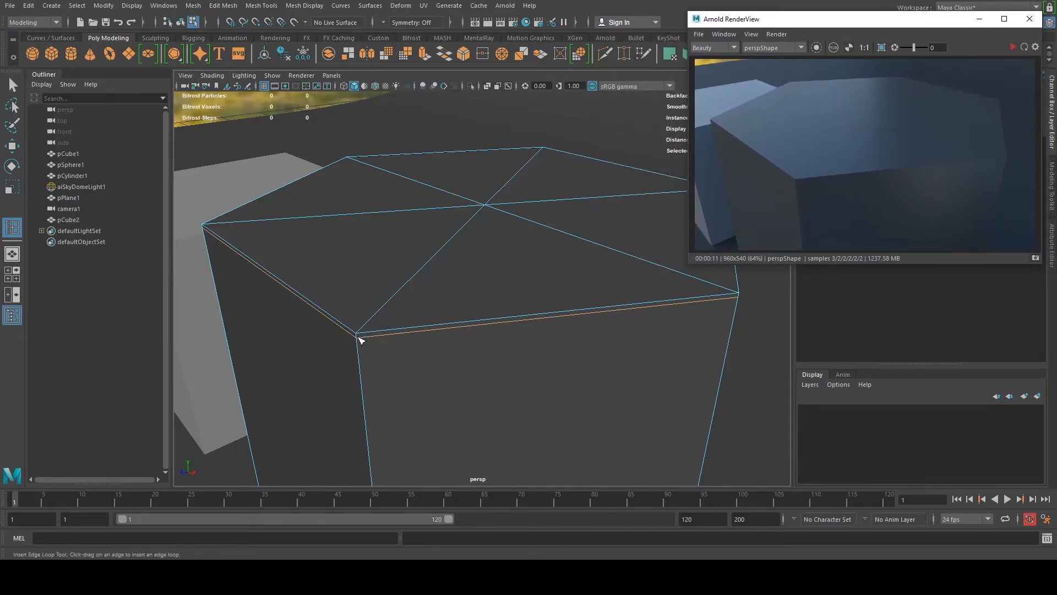
pyautogui.moveTo(357, 350); pyautogui.dragTo(359, 373)
pyautogui.scroll(-4, 394, 358)
pyautogui.keyDown('alt'); pyautogui.moveTo(395, 359); pyautogui.dragTo(470, 244, button='middle'); pyautogui.keyUp('alt')
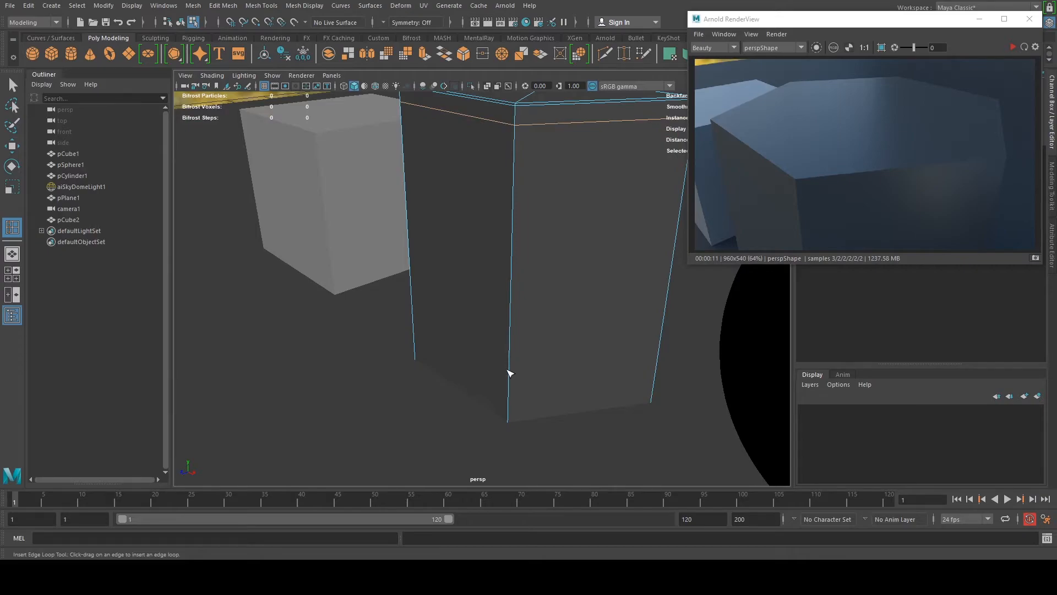
pyautogui.moveTo(510, 388)
pyautogui.mouseDown()
pyautogui.moveTo(514, 474)
pyautogui.moveTo(508, 386)
pyautogui.mouseUp()
pyautogui.keyDown('alt'); pyautogui.moveTo(496, 331); pyautogui.dragTo(424, 418); pyautogui.keyUp('alt')
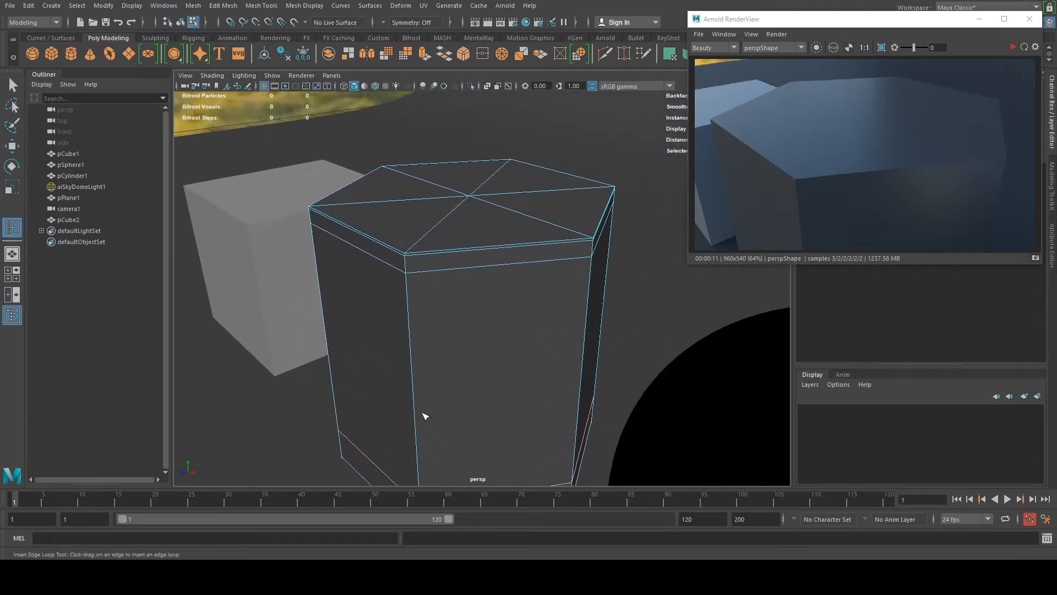
# Preview the cylinder in smooth mesh display and return it to the unsmoothed display.
pyautogui.press('3')
pyautogui.moveTo(389, 370)
pyautogui.keyDown('alt'); pyautogui.mouseDown()
pyautogui.moveTo(448, 331)
pyautogui.moveTo(406, 370)
pyautogui.mouseUp(); pyautogui.keyUp('alt')
pyautogui.press('1')
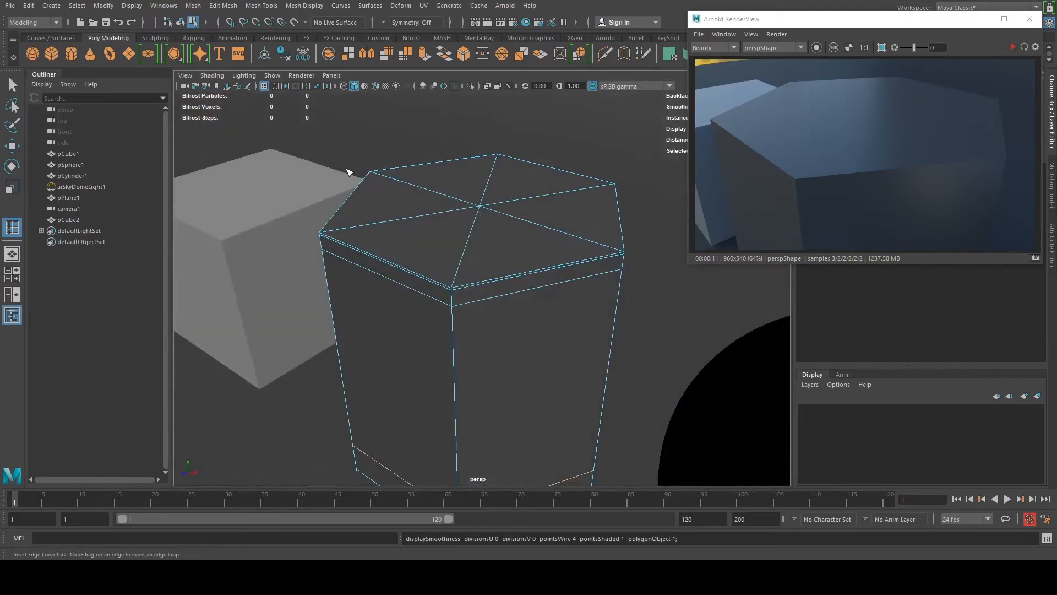
# Try the Smooth operation on the cylinder mesh while the edge loop tool is active, and undo it.
pyautogui.click(198, 9)
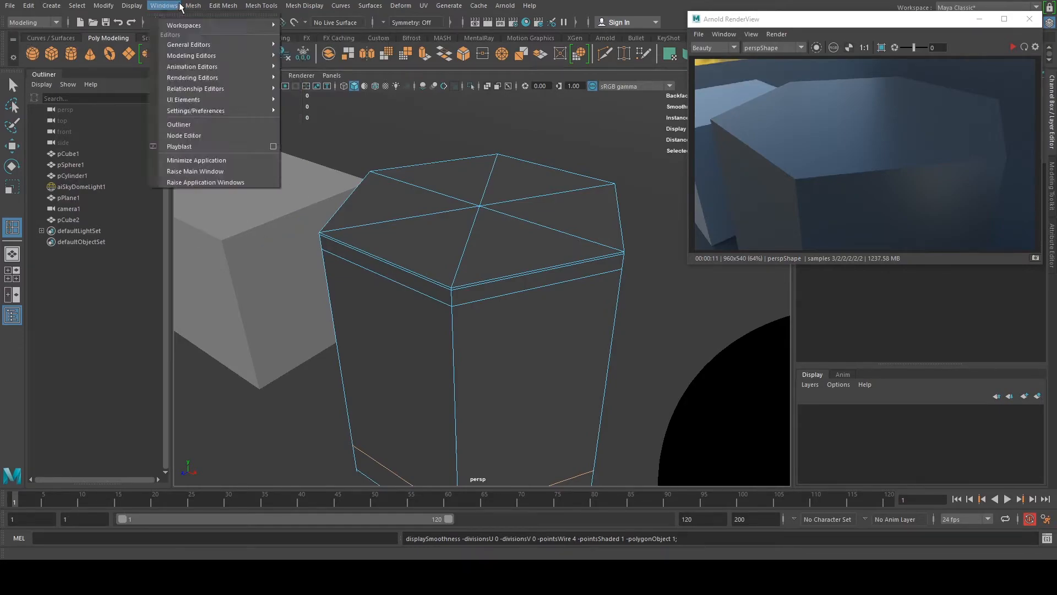
pyautogui.click(193, 8)
pyautogui.click(196, 7)
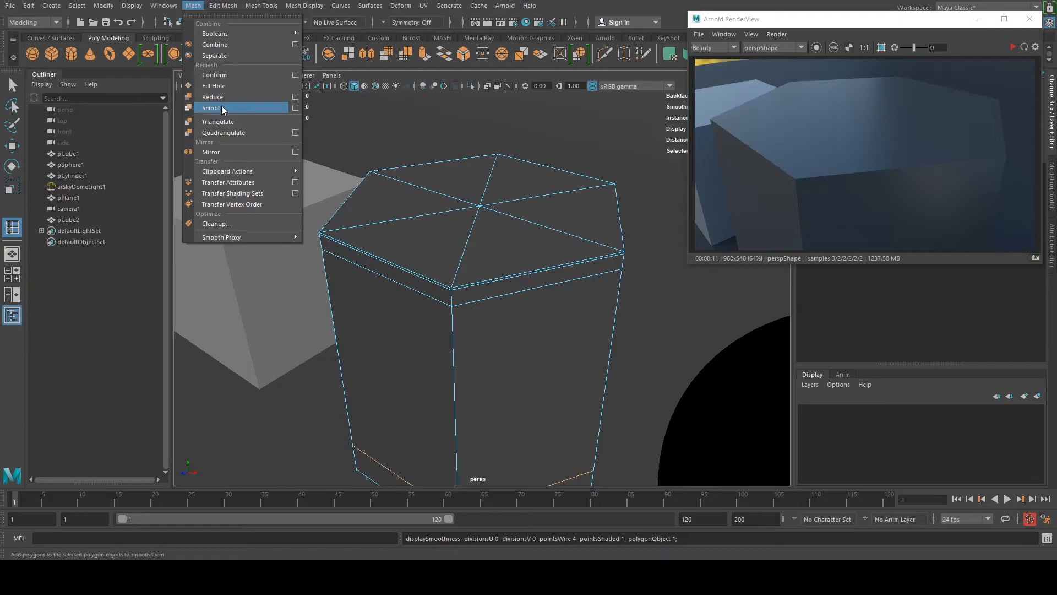
pyautogui.click(219, 108)
pyautogui.hotkey('ctrl', 'z')
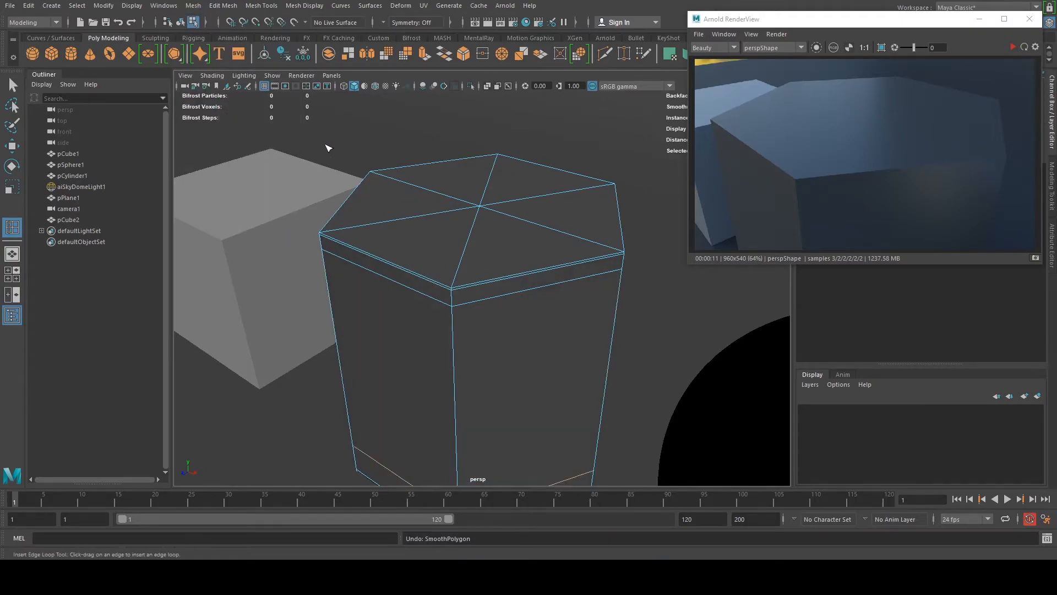
# Select the whole cylinder in object mode and apply the mesh Smooth operation twice with 1 division each.
pyautogui.moveTo(420, 182); pyautogui.dragTo(458, 166, button='right')
pyautogui.click(463, 204)
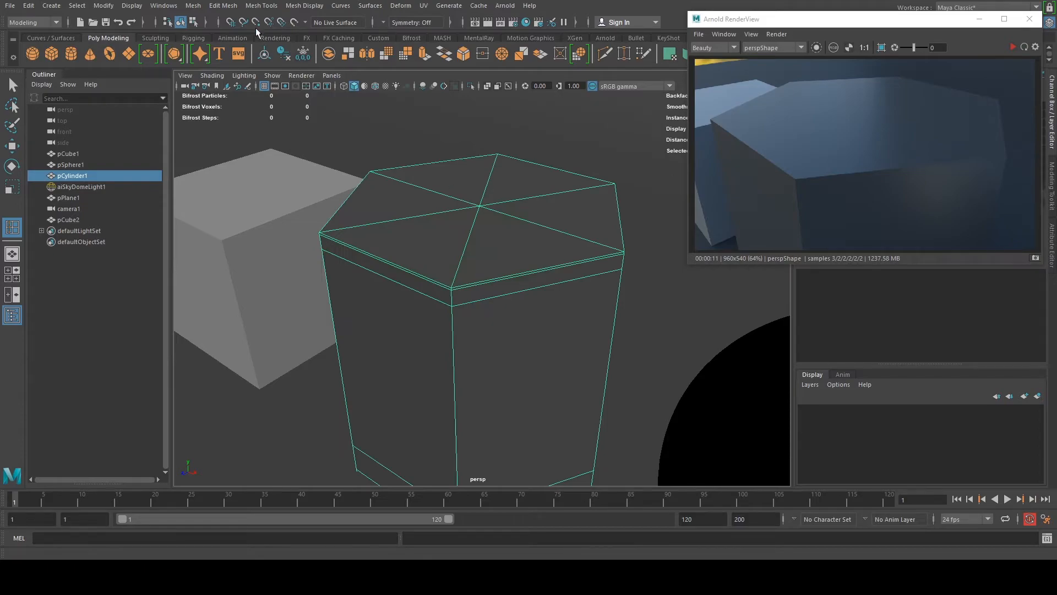
pyautogui.click(193, 6)
pyautogui.click(228, 107)
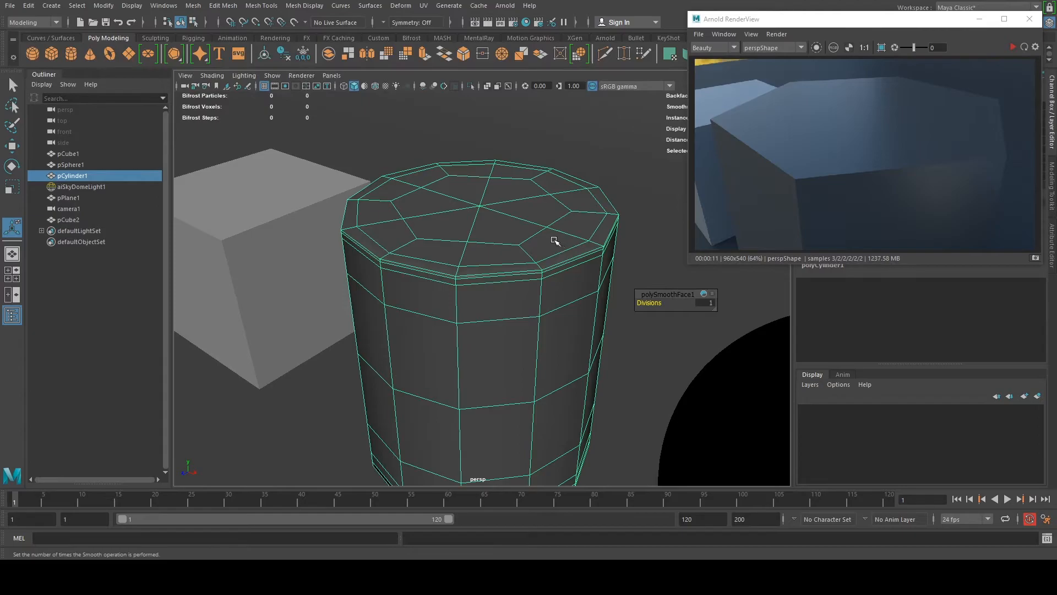
pyautogui.press('g')
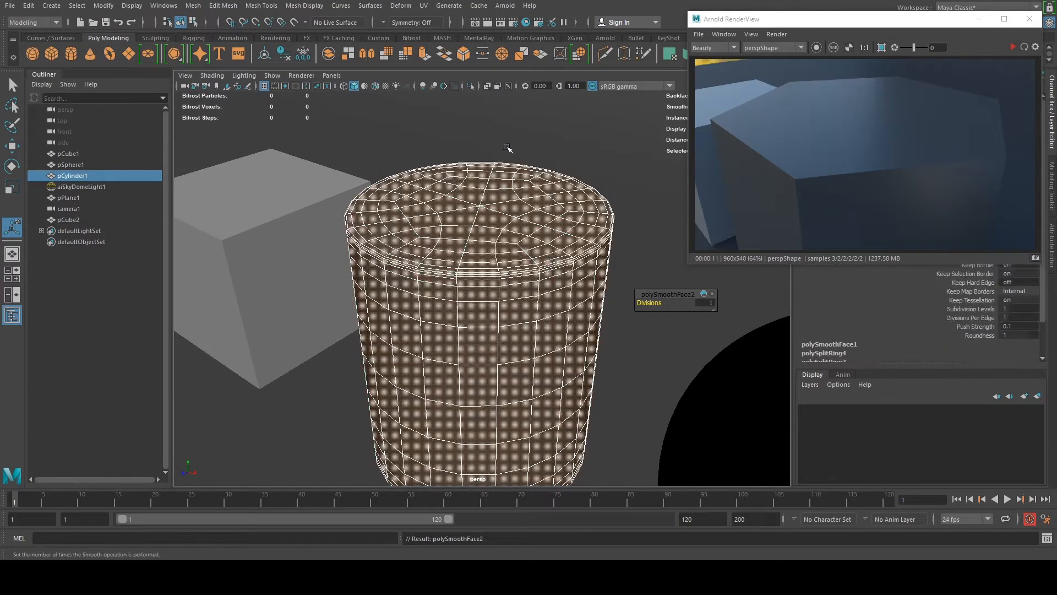
pyautogui.click(531, 130)
pyautogui.keyDown('alt'); pyautogui.moveTo(486, 236); pyautogui.dragTo(501, 241); pyautogui.keyUp('alt')
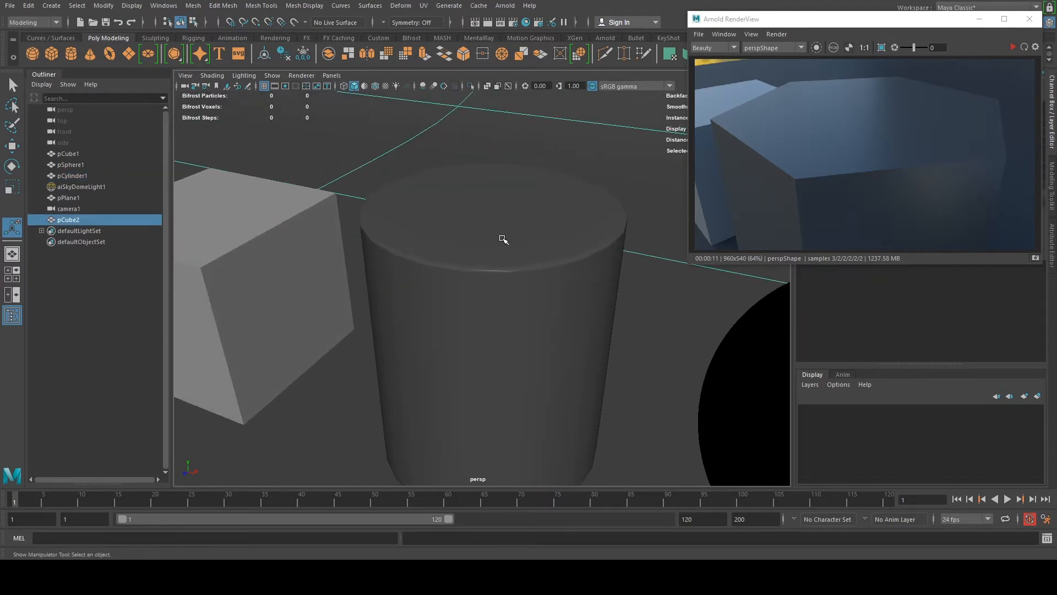
# Turn on smooth mesh preview for the cylinder and inspect its rounded rim up close.
pyautogui.click(504, 237)
pyautogui.press('3')
pyautogui.click(532, 160)
pyautogui.keyDown('alt'); pyautogui.moveTo(532, 160); pyautogui.dragTo(524, 196); pyautogui.keyUp('alt')
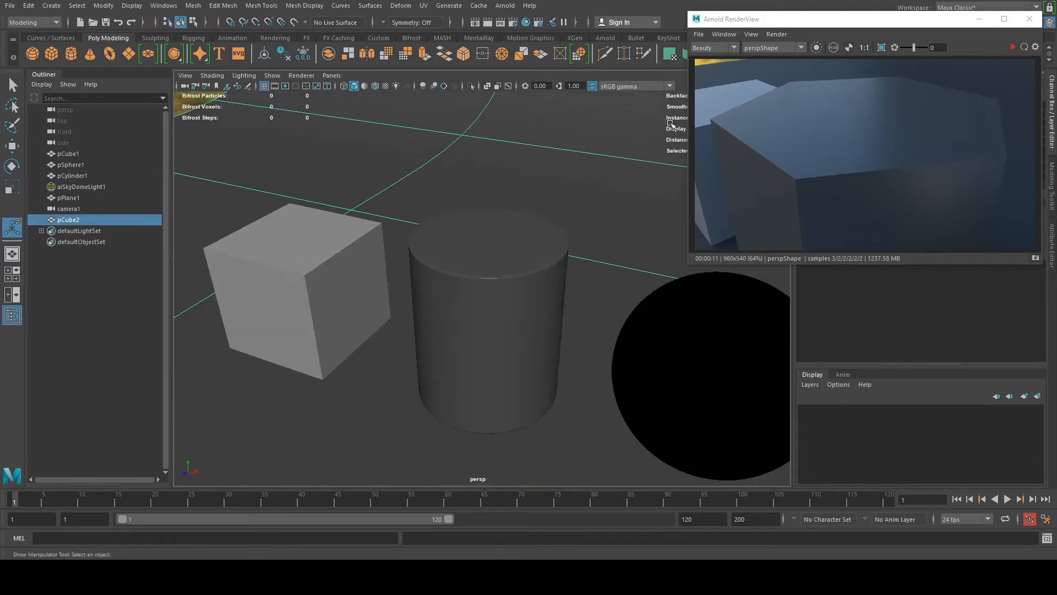
pyautogui.scroll(3, 483, 230)
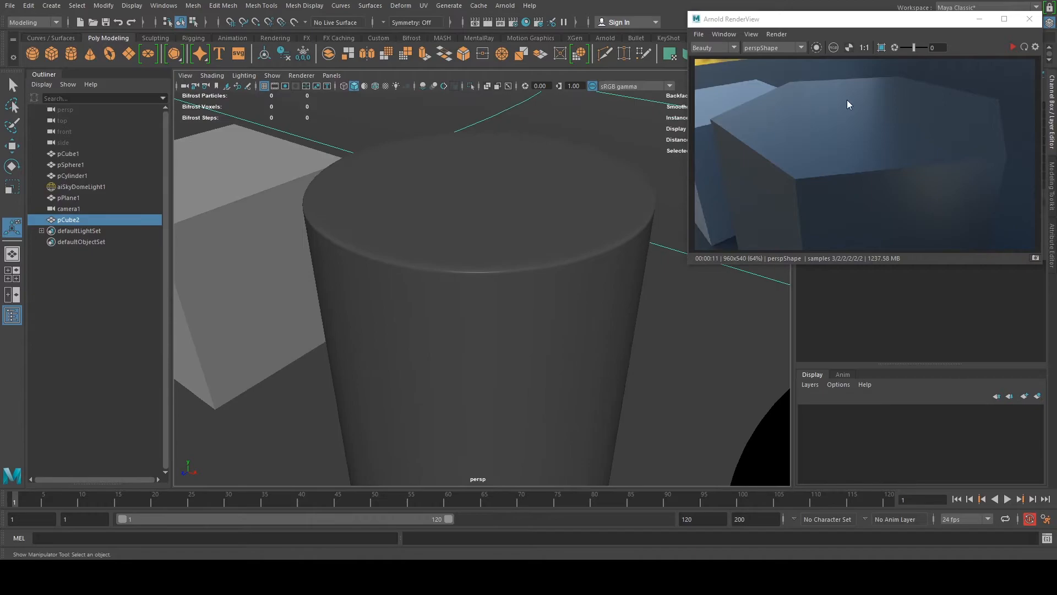
# Render the perspective view in Arnold and examine the smoothed cylinder's rim up close.
pyautogui.click(1012, 47)
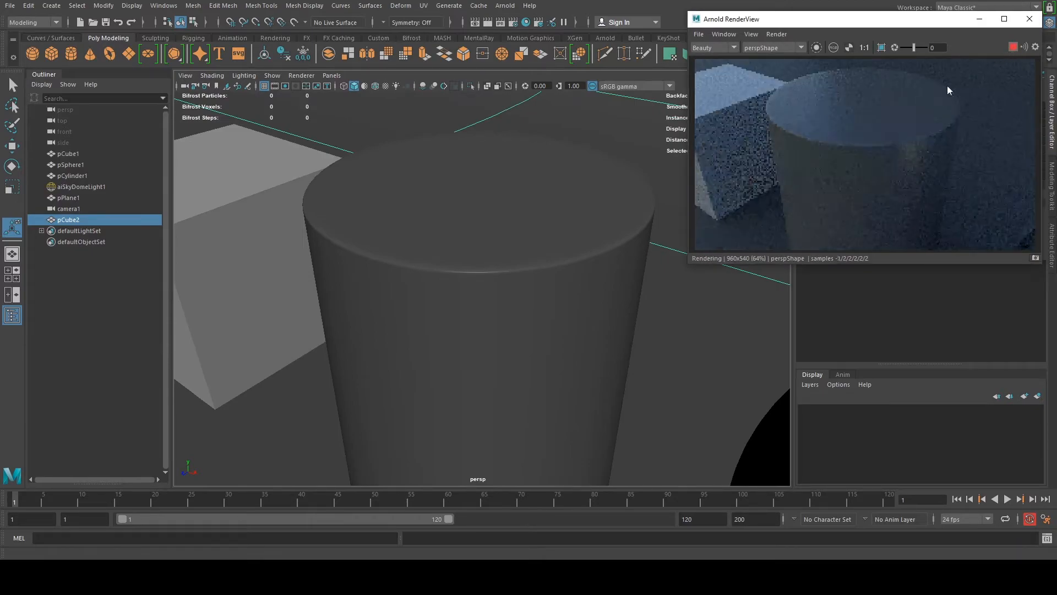
pyautogui.scroll(4, 294, 237)
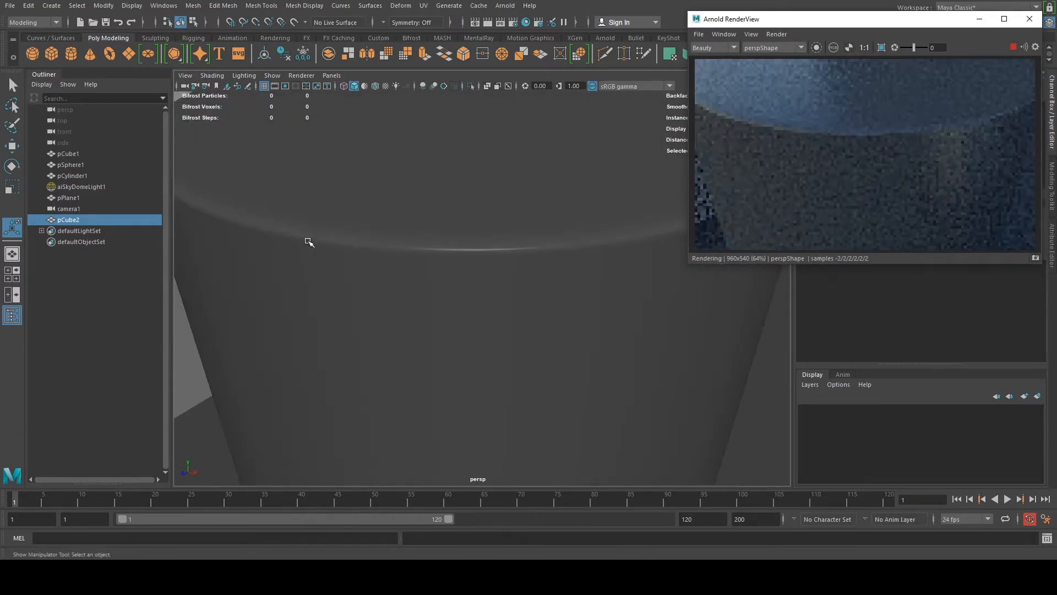
pyautogui.keyDown('alt'); pyautogui.moveTo(389, 304); pyautogui.dragTo(392, 328, button='middle'); pyautogui.keyUp('alt')
pyautogui.keyDown('alt'); pyautogui.moveTo(373, 292); pyautogui.dragTo(368, 283); pyautogui.keyUp('alt')
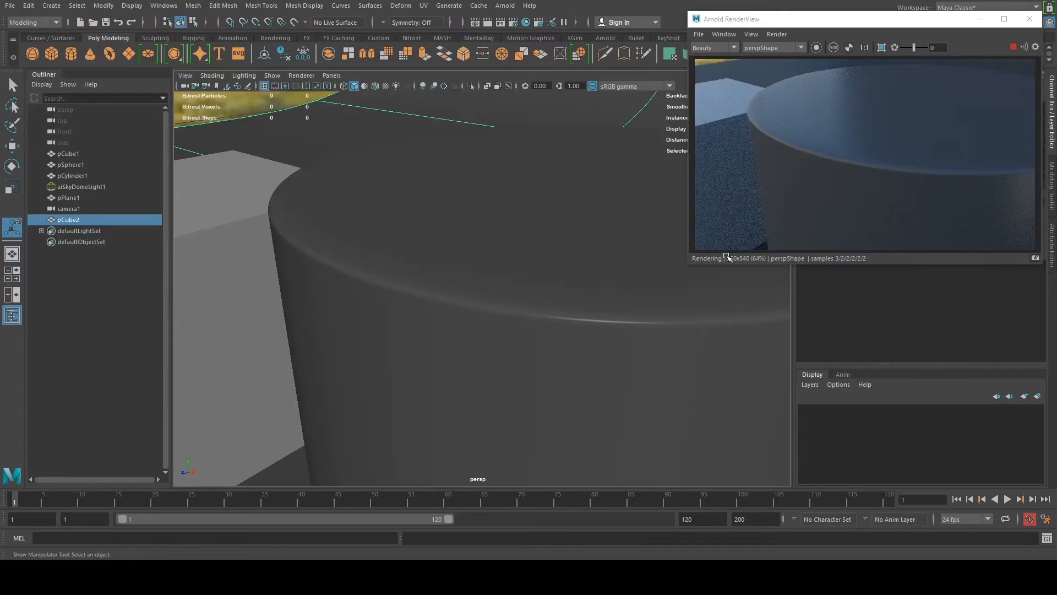
pyautogui.scroll(-1, 727, 257)
pyautogui.scroll(-3, 509, 255)
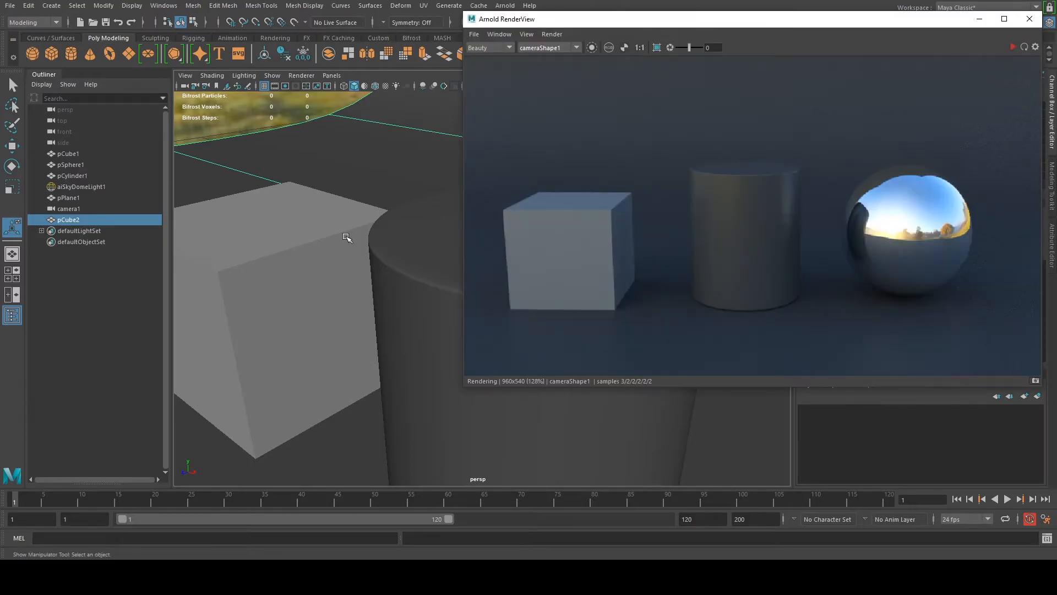
# Frame the cube, switch it to edge mode and select all of its edges.
pyautogui.click(347, 238)
pyautogui.press('f')
pyautogui.moveTo(672, 24); pyautogui.dragTo(1017, 61)
pyautogui.keyDown('alt'); pyautogui.moveTo(442, 208); pyautogui.dragTo(359, 272); pyautogui.keyUp('alt')
pyautogui.rightClick(434, 197)
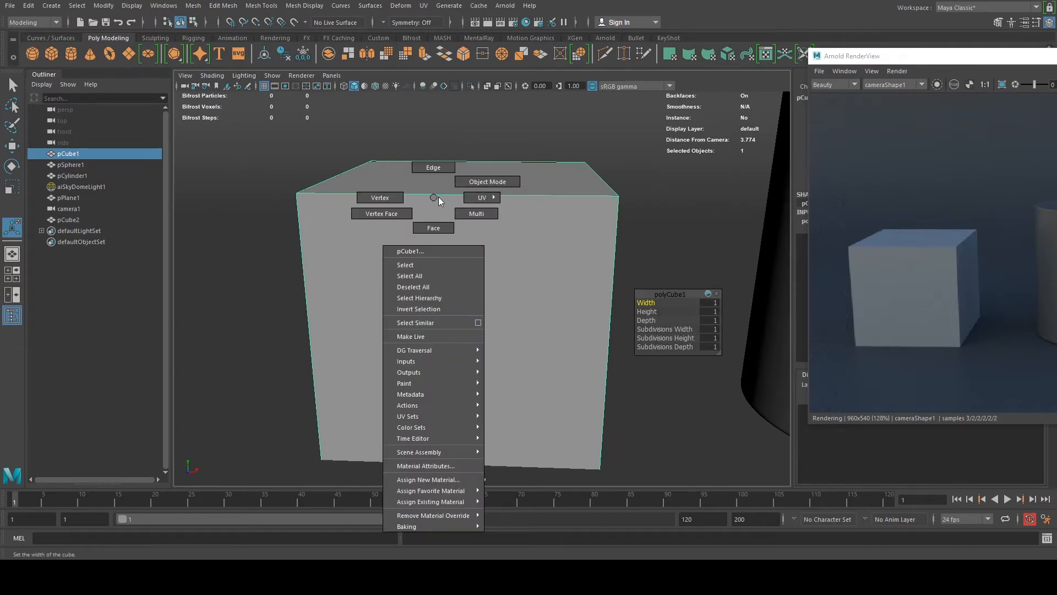
pyautogui.moveTo(444, 192); pyautogui.dragTo(445, 165, button='right')
pyautogui.scroll(-4, 411, 201)
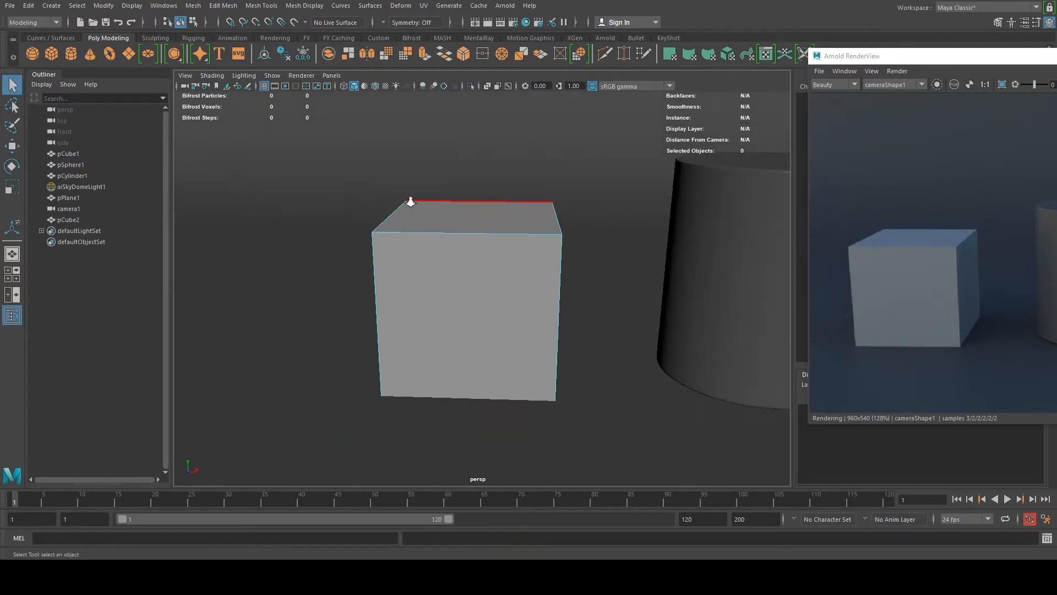
pyautogui.scroll(-3, 411, 200)
pyautogui.moveTo(336, 156); pyautogui.dragTo(603, 424)
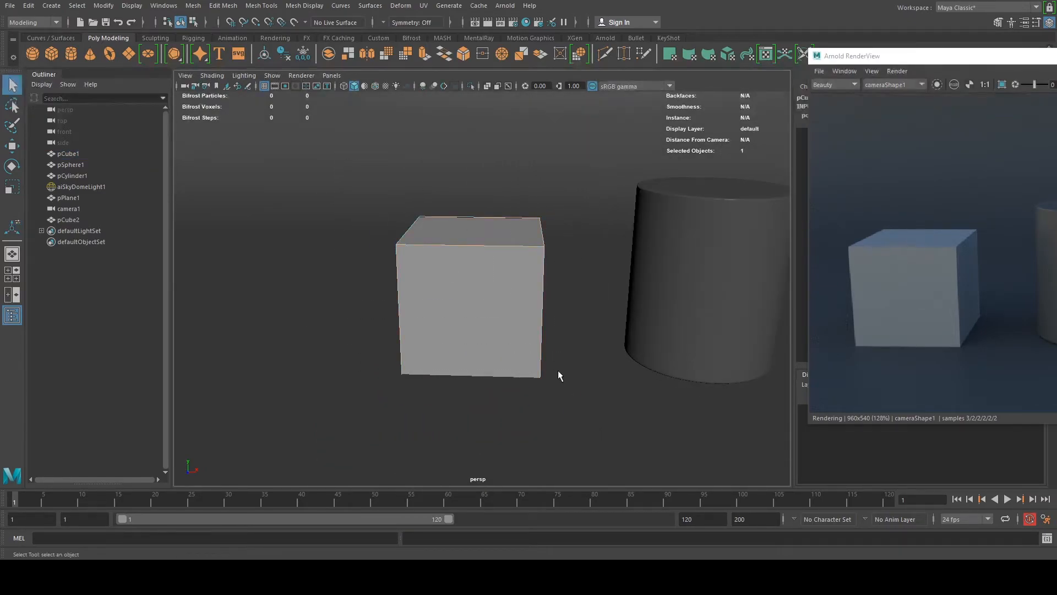
# Bevel the cube's selected edges with a fraction of 0.05 and 4 segments.
pyautogui.click(237, 7)
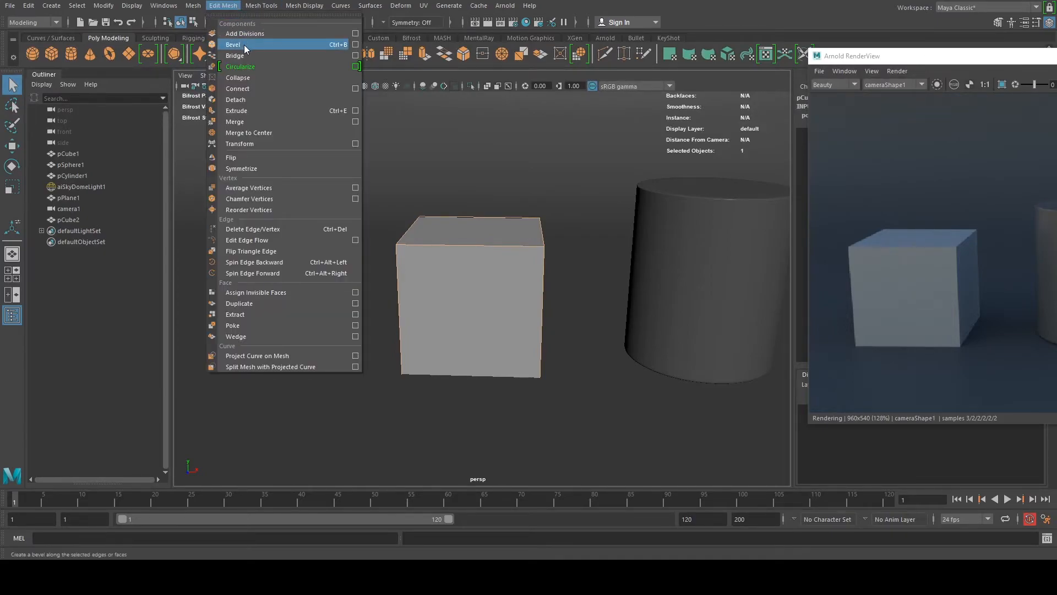
pyautogui.click(243, 45)
pyautogui.moveTo(552, 283); pyautogui.dragTo(507, 283)
pyautogui.click(692, 302)
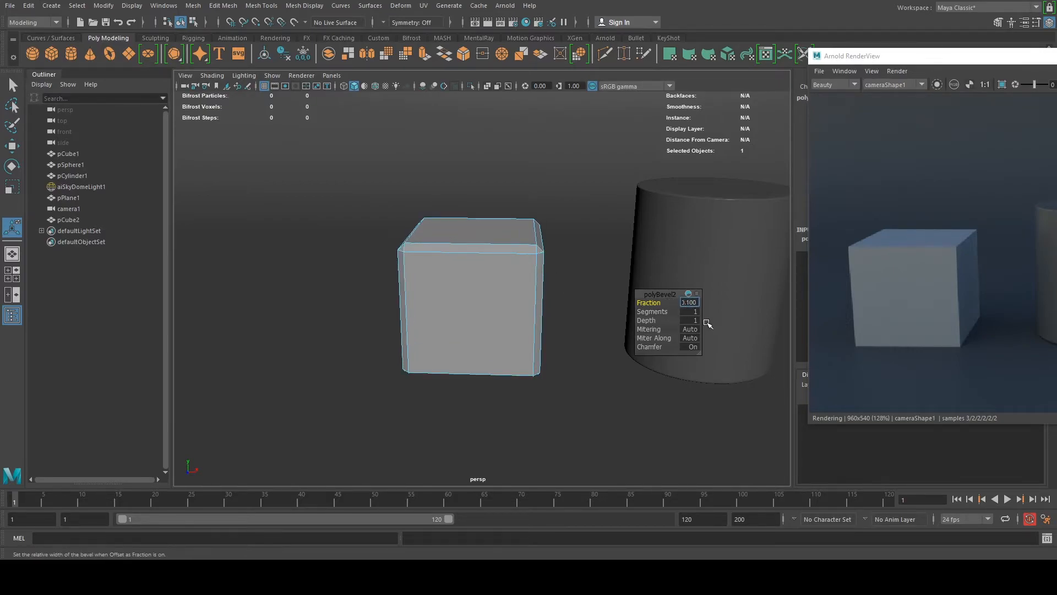
pyautogui.write('0.05')
pyautogui.press('Return')
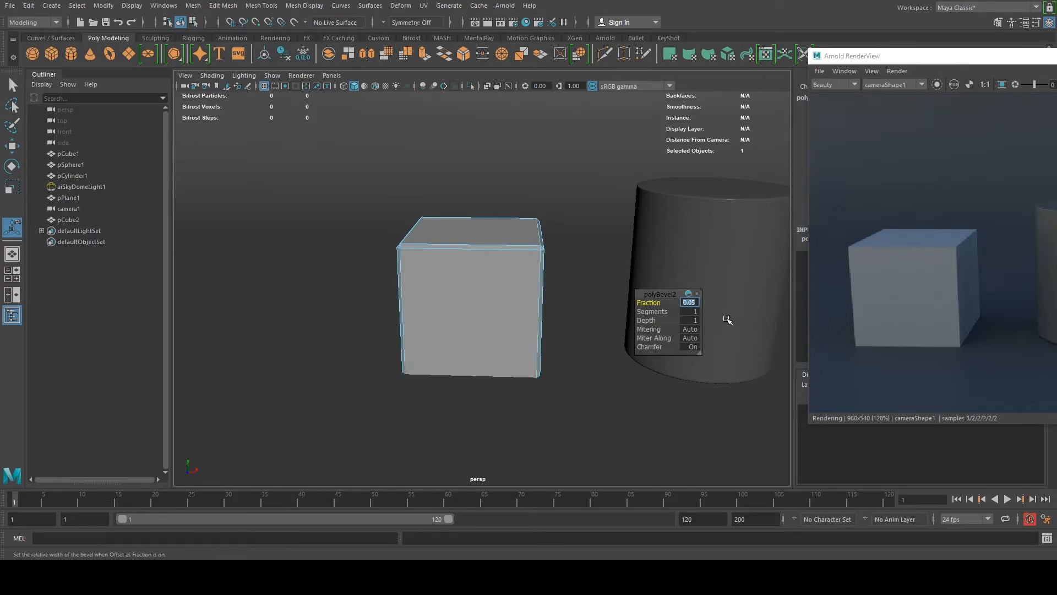
pyautogui.click(692, 312)
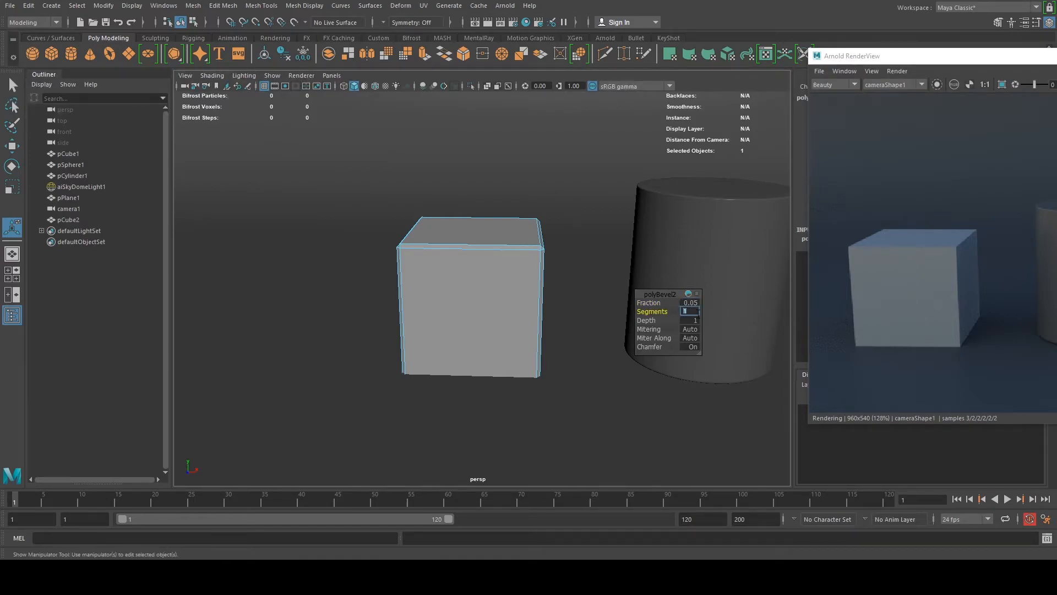
pyautogui.write('4')
pyautogui.press('Return')
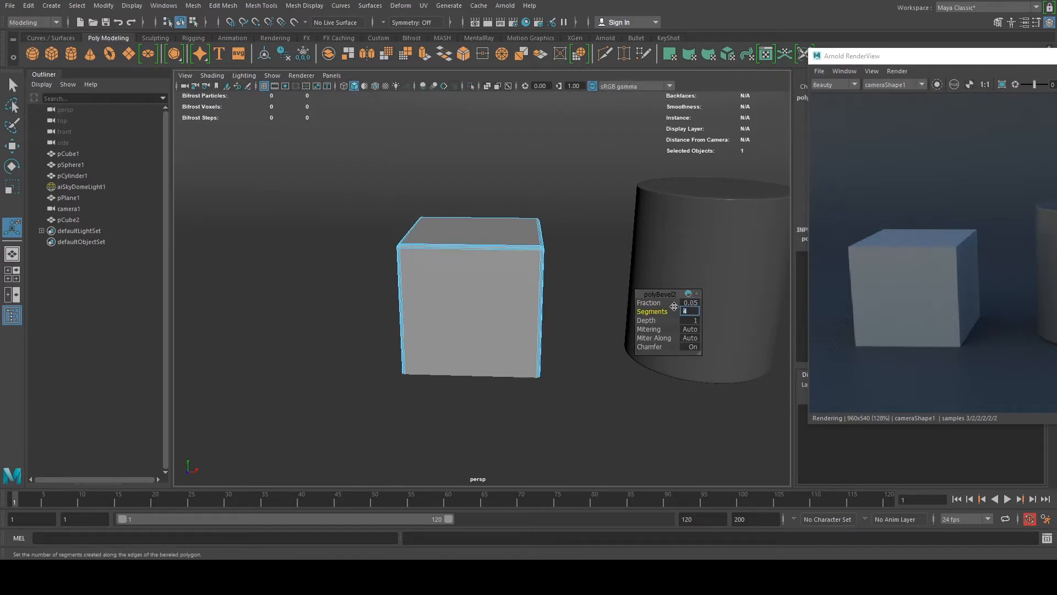
# Return the cube to object mode and turn on its smooth mesh preview.
pyautogui.moveTo(484, 296); pyautogui.dragTo(515, 228, button='right')
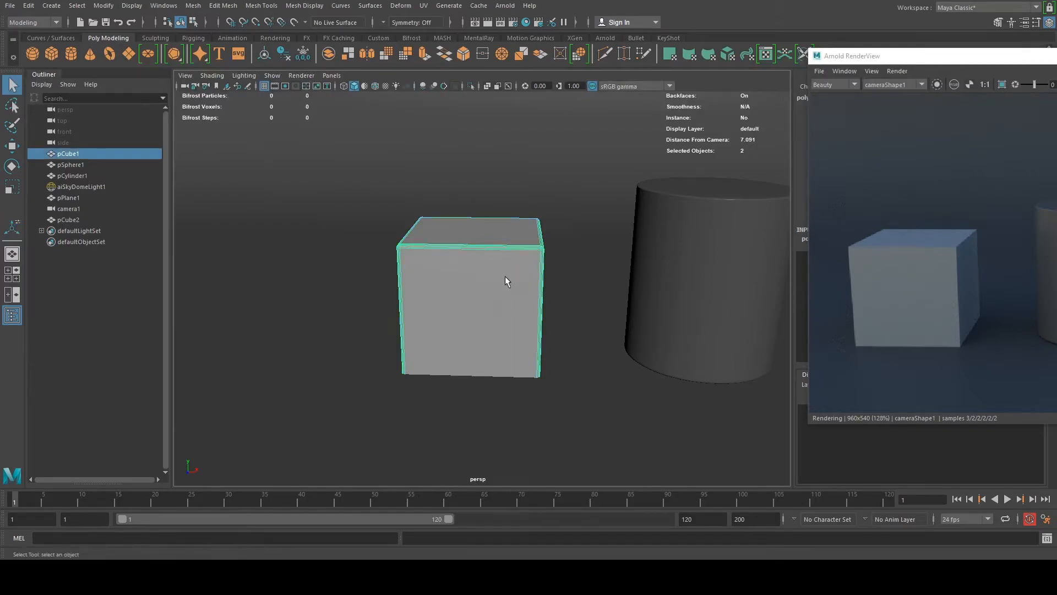
pyautogui.press('3')
pyautogui.click(527, 155)
pyautogui.keyDown('alt'); pyautogui.moveTo(517, 266); pyautogui.dragTo(486, 273); pyautogui.keyUp('alt')
# Start an Arnold render through cameraShape1 to check the cube's beveled edges.
pyautogui.moveTo(884, 64); pyautogui.dragTo(419, 77)
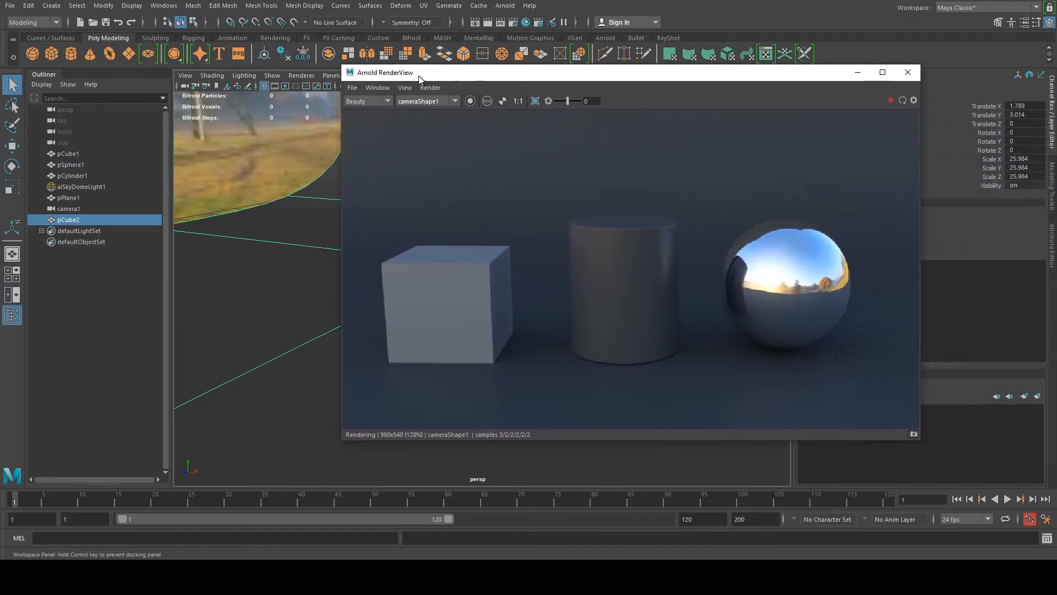
pyautogui.click(888, 101)
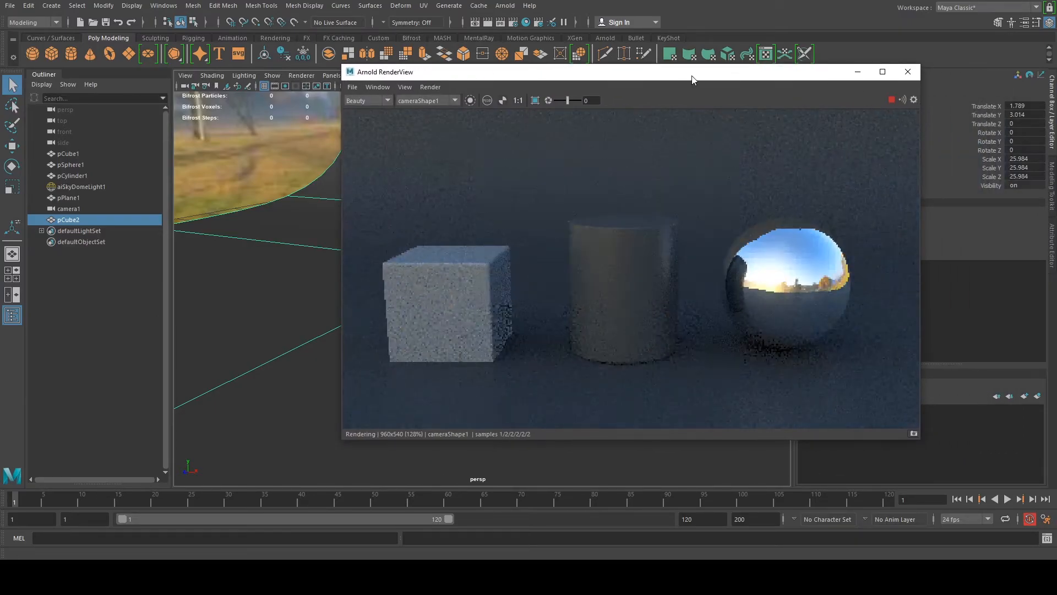
pyautogui.moveTo(690, 78); pyautogui.dragTo(792, 71)
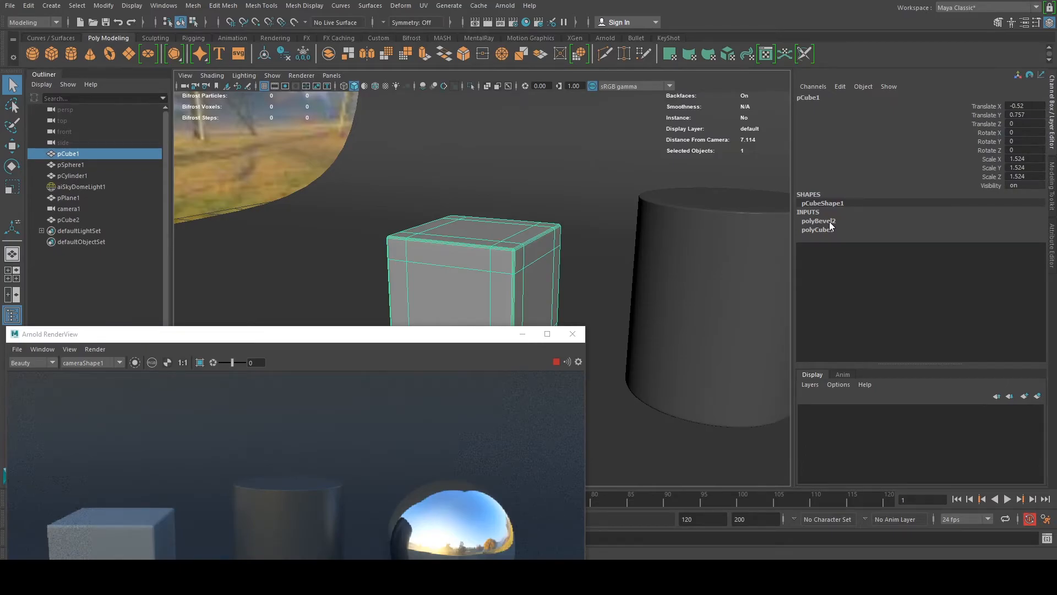
# Set the cube's bevel fraction to 0.02 and examine the cube's edges in the updated render.
pyautogui.click(824, 221)
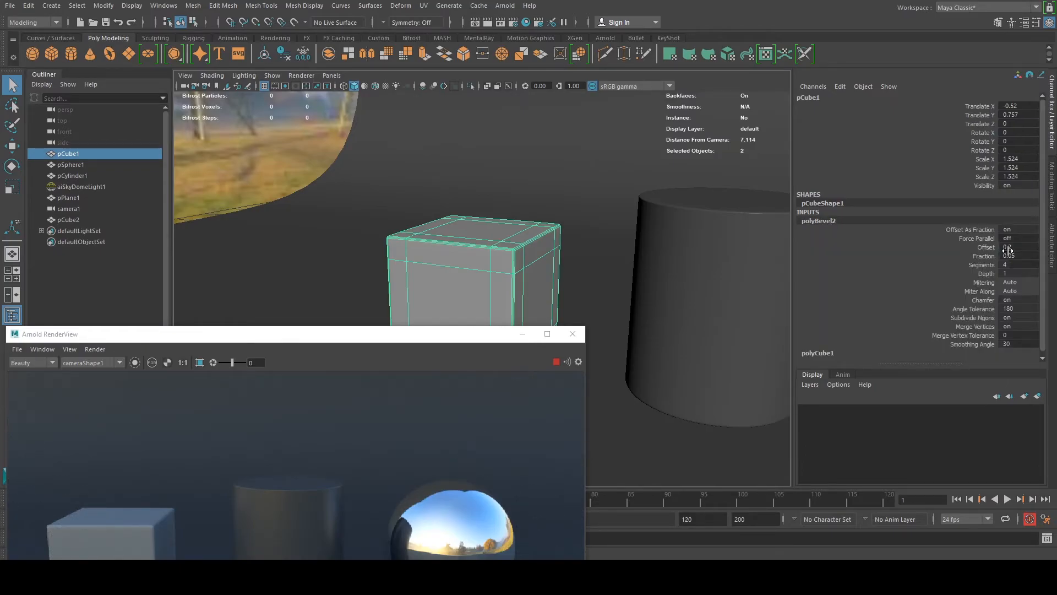
pyautogui.click(1018, 248)
pyautogui.click(1031, 256)
pyautogui.press('Return')
pyautogui.moveTo(498, 333); pyautogui.dragTo(815, 221)
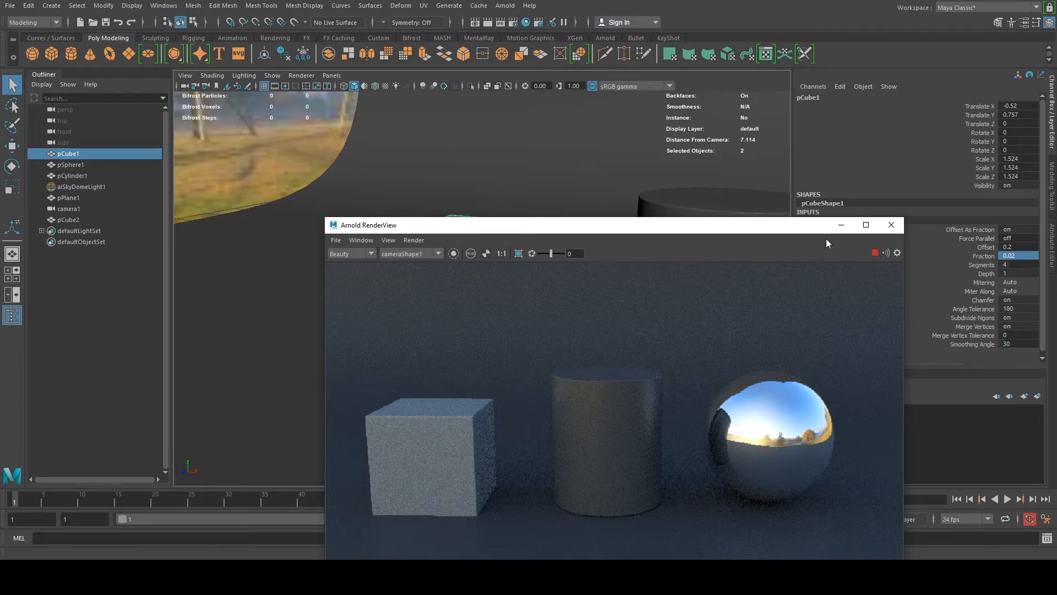
pyautogui.moveTo(795, 230); pyautogui.dragTo(879, 122)
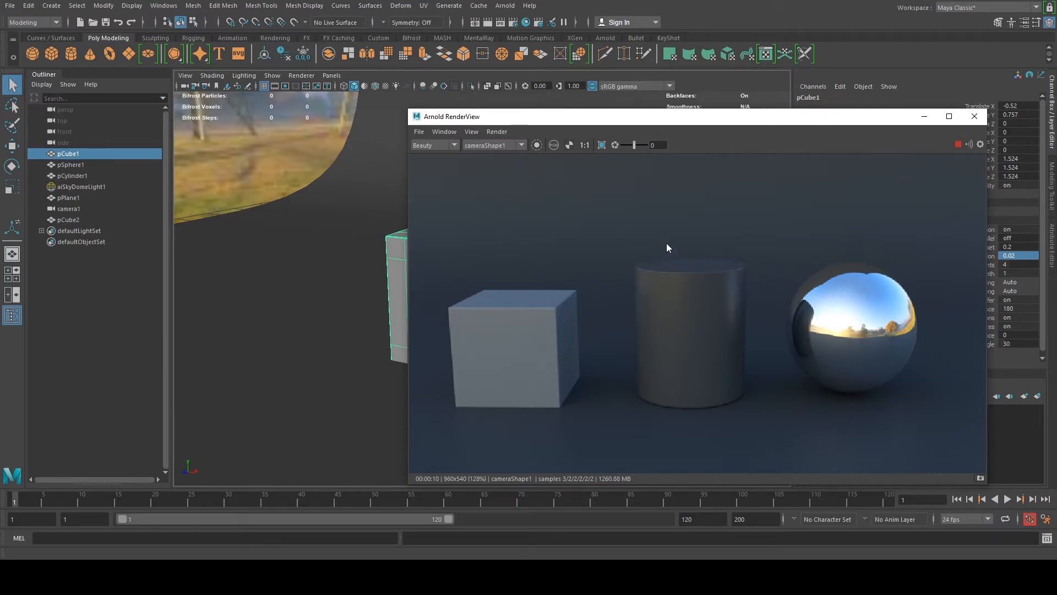
pyautogui.moveTo(688, 121); pyautogui.dragTo(820, 327)
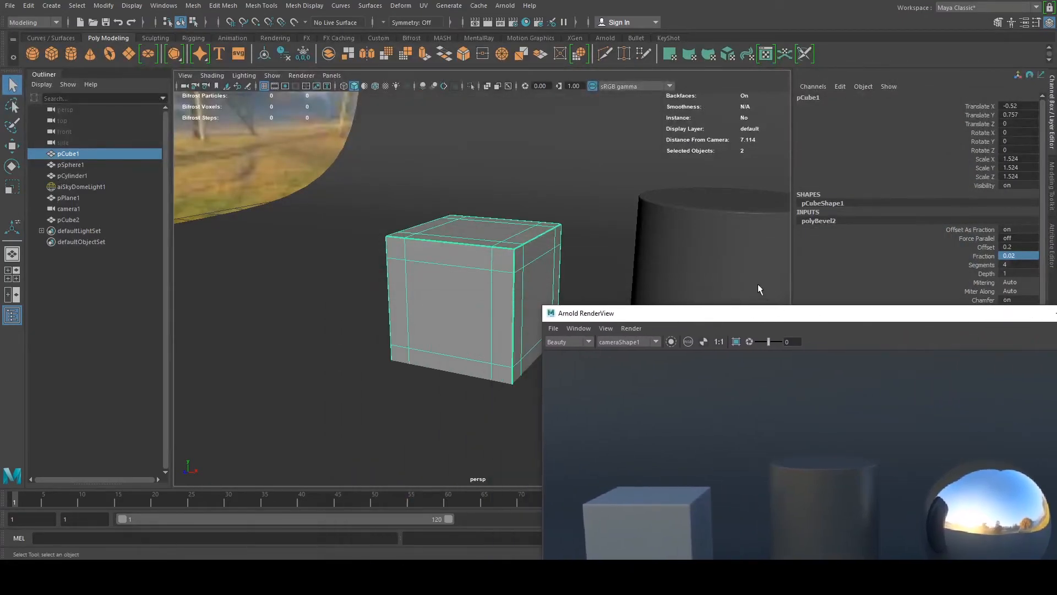
pyautogui.moveTo(654, 312); pyautogui.dragTo(368, 130)
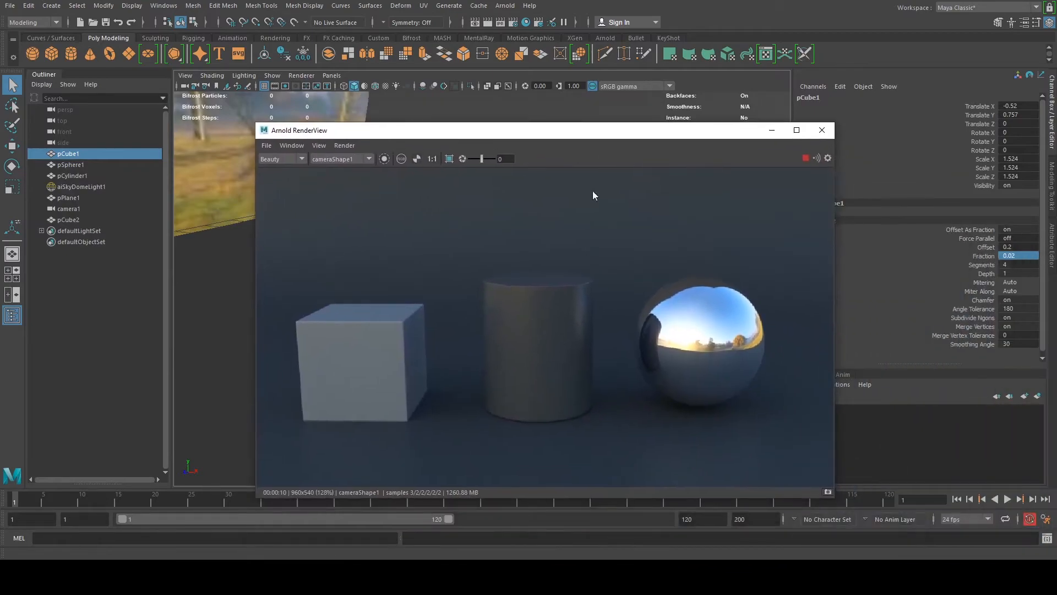
# Duplicate the cylinder and move the copy behind the originals to about X 3.226, Z -2.14.
pyautogui.moveTo(670, 134); pyautogui.dragTo(921, 335)
pyautogui.keyDown('alt'); pyautogui.moveTo(636, 202); pyautogui.dragTo(555, 218); pyautogui.keyUp('alt')
pyautogui.click(555, 243)
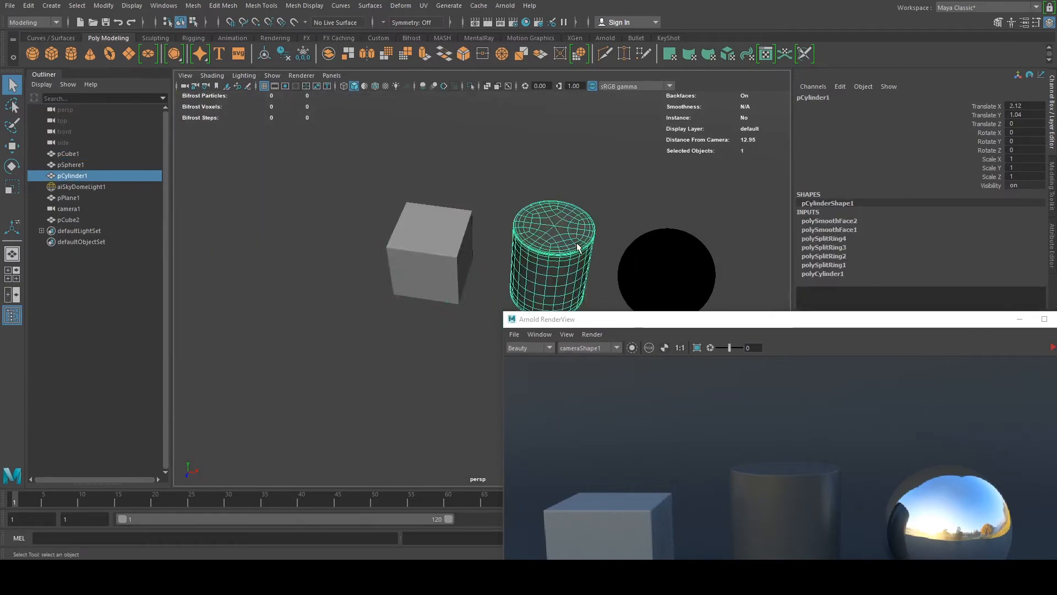
pyautogui.scroll(-2, 579, 244)
pyautogui.hotkey('ctrl', 'd')
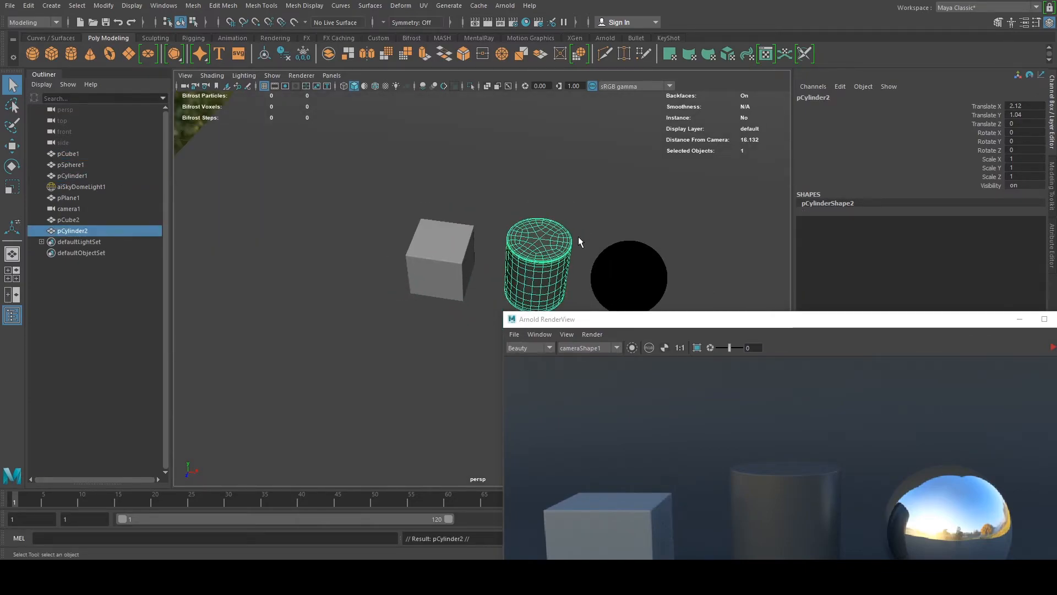
pyautogui.scroll(-2, 578, 237)
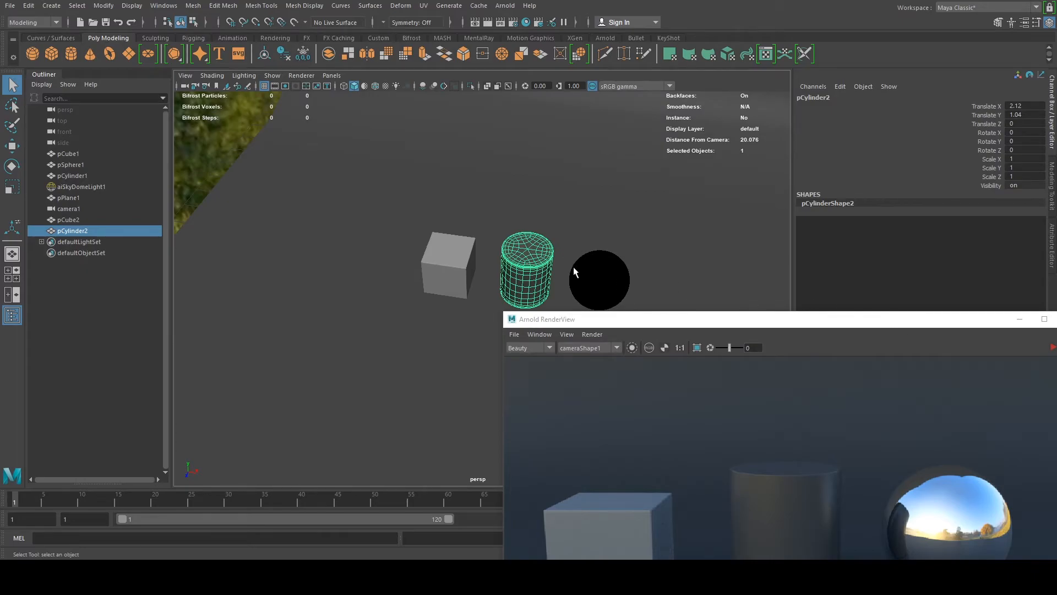
pyautogui.press('w')
pyautogui.keyDown('alt'); pyautogui.moveTo(570, 238); pyautogui.dragTo(504, 268); pyautogui.keyUp('alt')
pyautogui.moveTo(468, 344); pyautogui.dragTo(524, 325)
pyautogui.keyDown('alt'); pyautogui.moveTo(544, 279); pyautogui.dragTo(544, 214, button='middle'); pyautogui.keyUp('alt')
pyautogui.moveTo(654, 231); pyautogui.dragTo(626, 218)
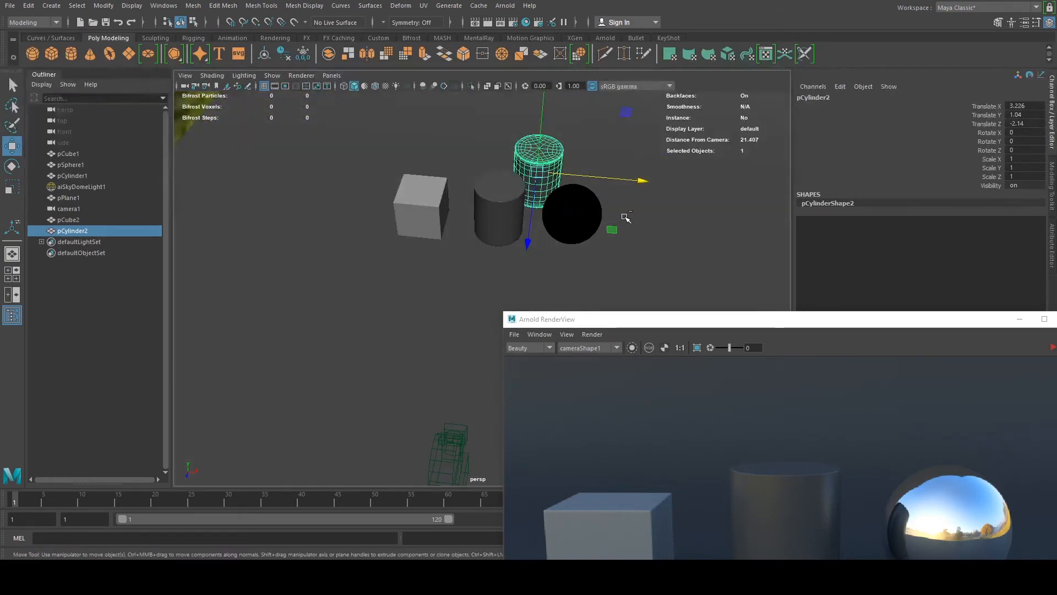
# Duplicate the sphere and move the copy behind the cube and cylinder to about X 0.724, Z -2.146.
pyautogui.click(585, 215)
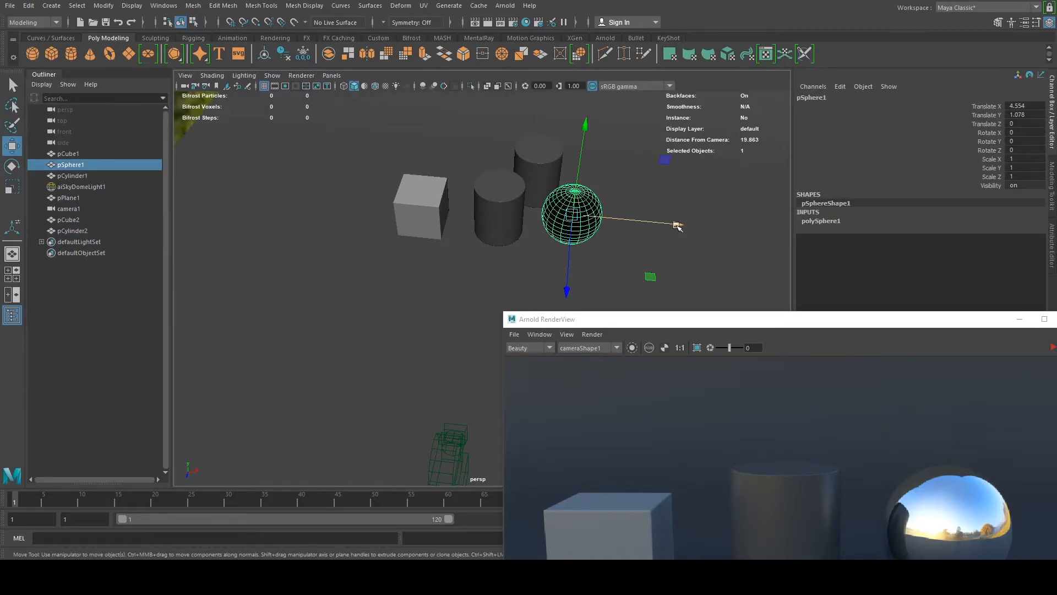
pyautogui.keyDown('shift'); pyautogui.moveTo(678, 226); pyautogui.dragTo(563, 215); pyautogui.keyUp('shift')
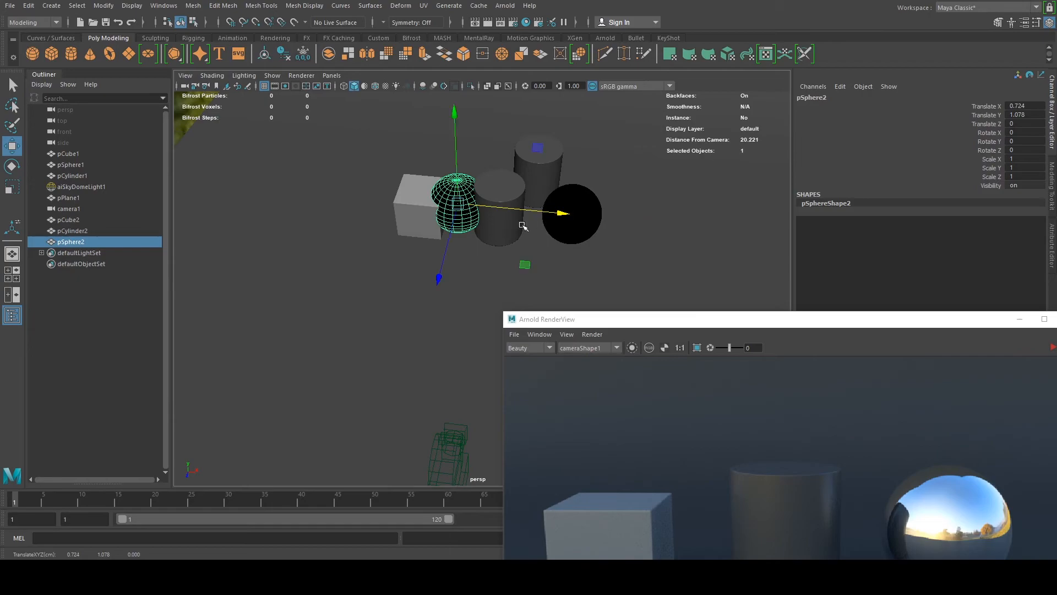
pyautogui.moveTo(435, 288); pyautogui.dragTo(454, 232)
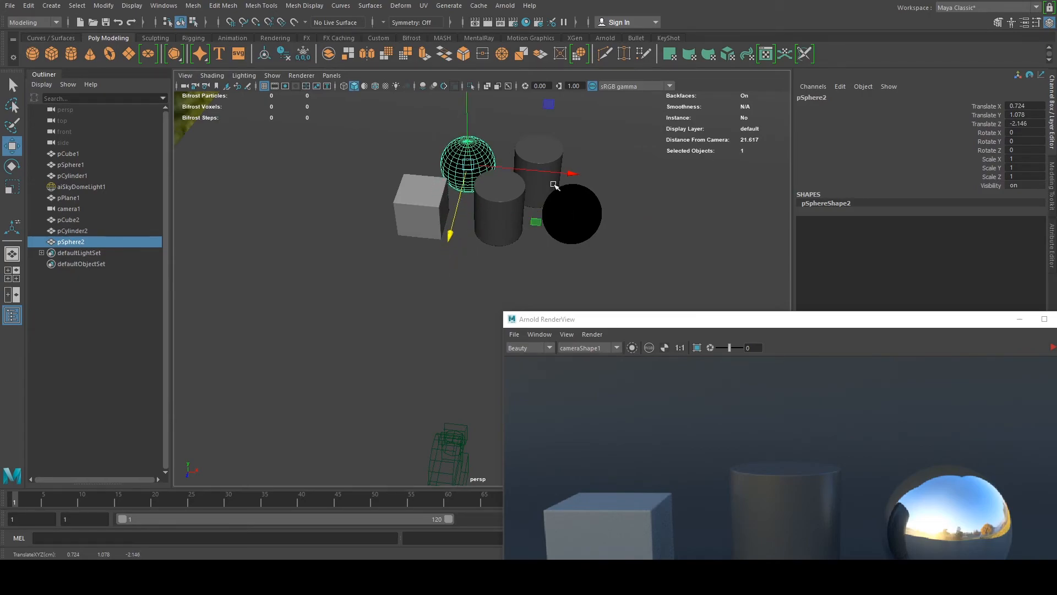
# Assign a new aiStandardSurface material to the duplicated cylinder behind the originals.
pyautogui.click(542, 156)
pyautogui.rightClick(552, 154)
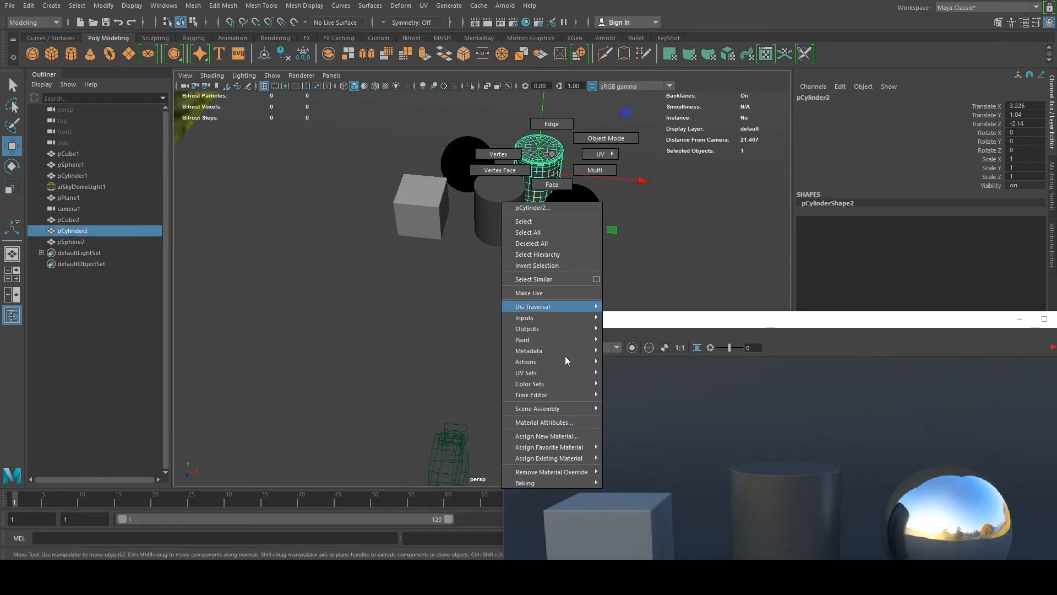
pyautogui.click(559, 435)
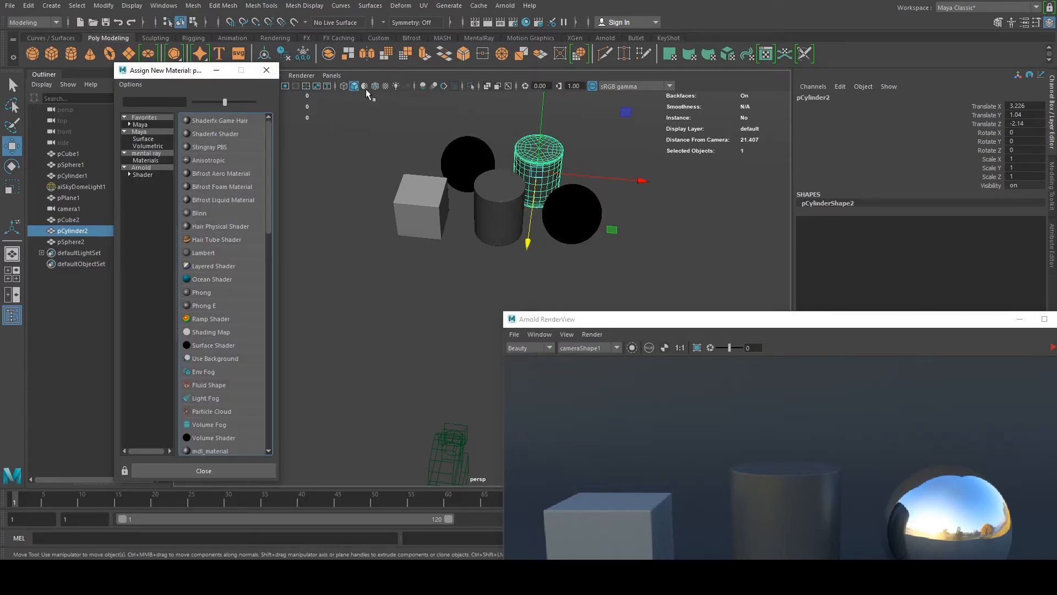
pyautogui.click(167, 167)
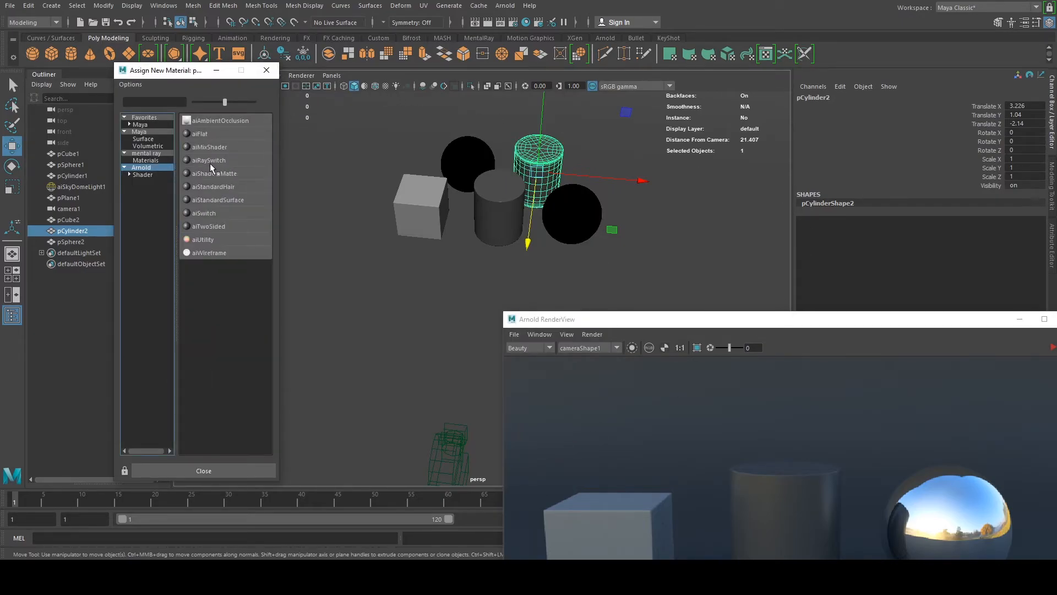
pyautogui.click(234, 199)
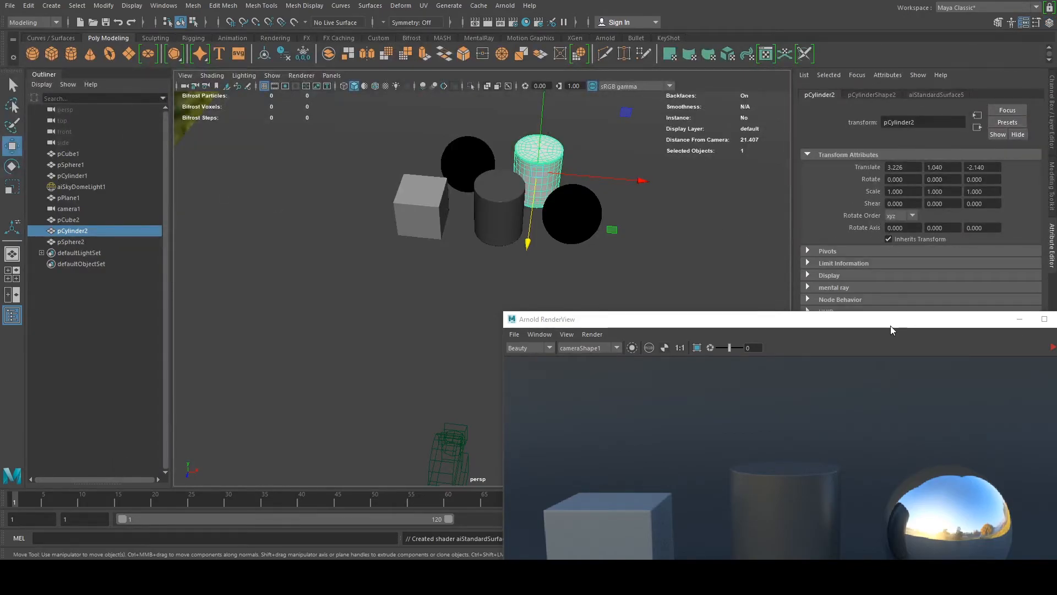
# Apply the Plastic preset to the duplicated cylinder's material and set its base color to pure red (H 360, S 1, V 1).
pyautogui.moveTo(890, 329); pyautogui.dragTo(765, 358)
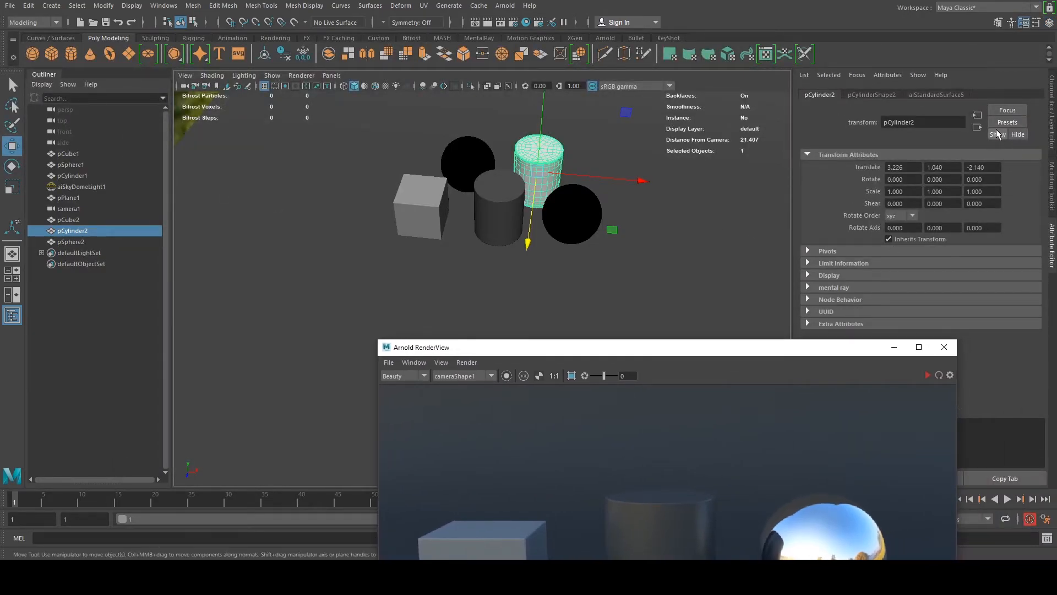
pyautogui.click(940, 95)
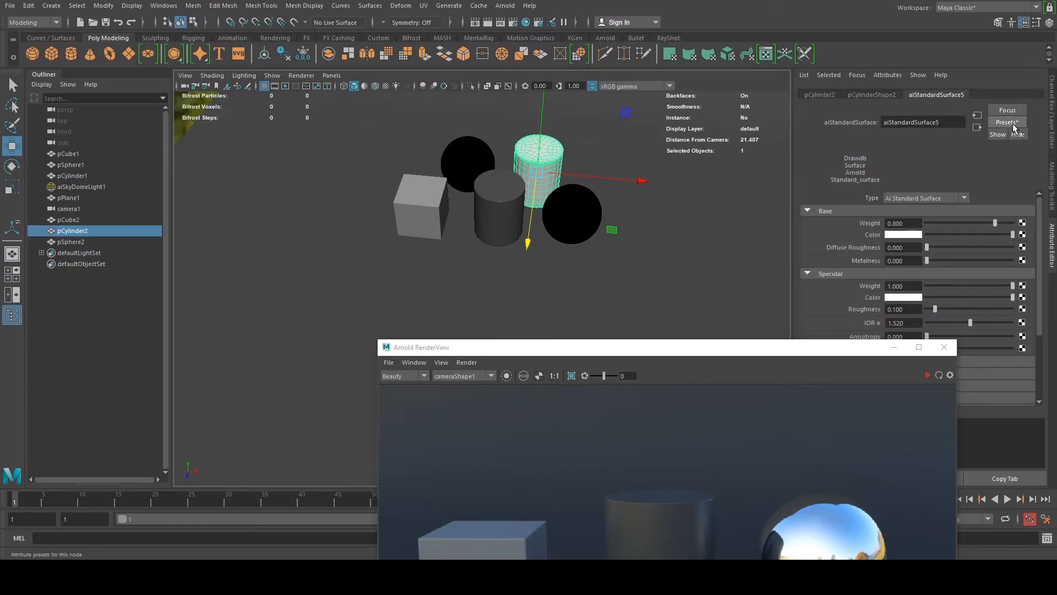
pyautogui.click(1012, 122)
pyautogui.moveTo(953, 377)
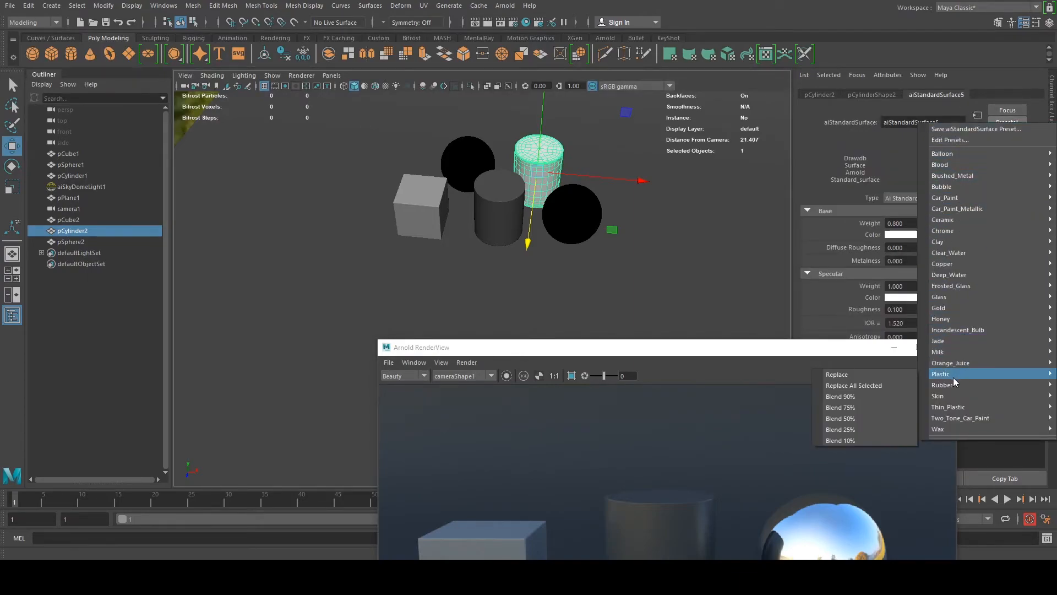
pyautogui.click(878, 374)
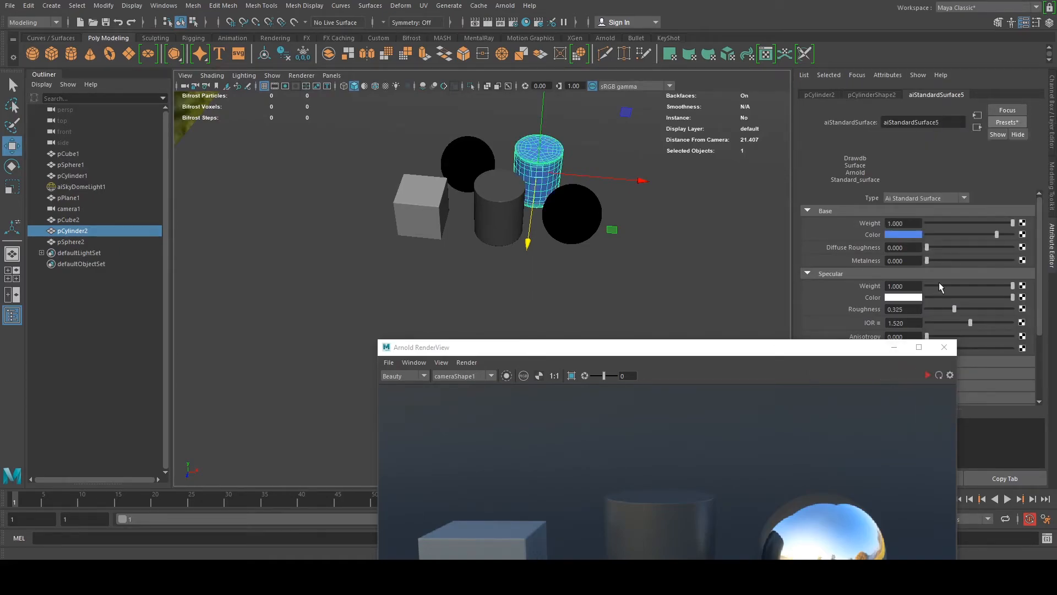
pyautogui.click(908, 234)
pyautogui.click(868, 205)
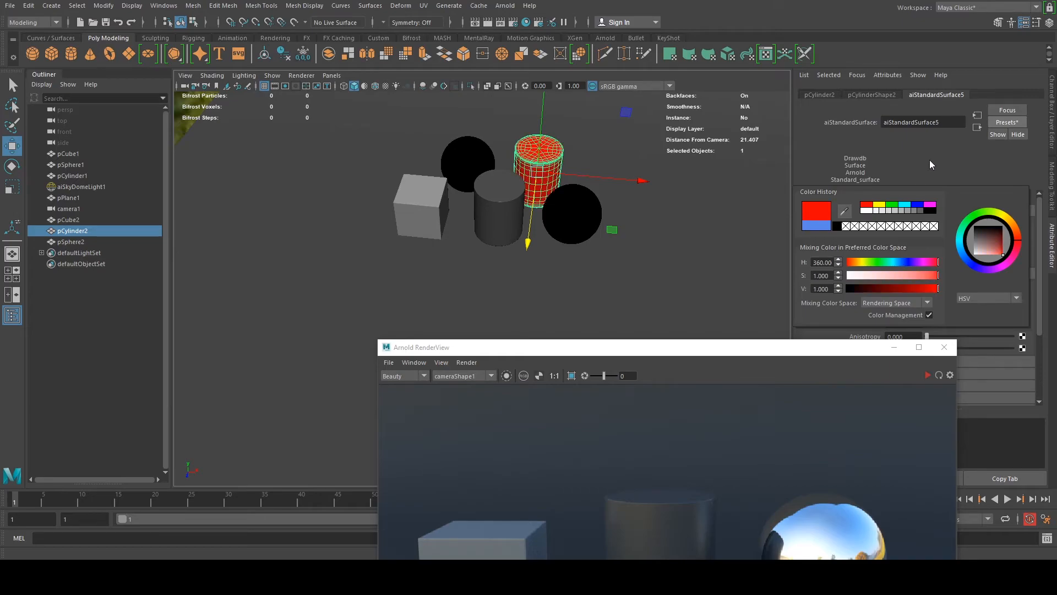
# Assign a new aiStandardSurface material to the duplicated sphere behind the cube and apply the Gold preset.
pyautogui.click(456, 150)
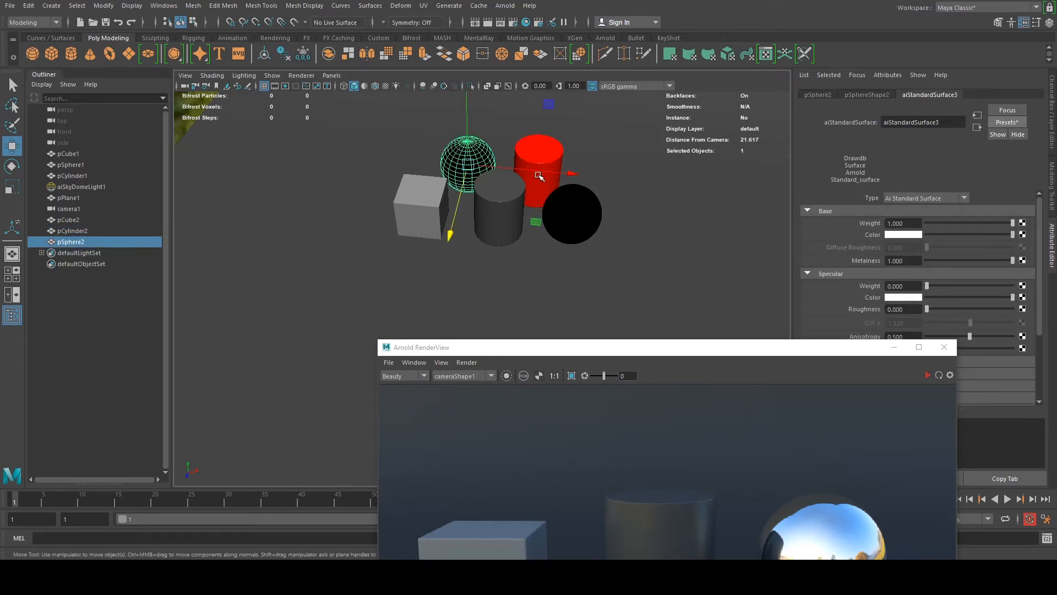
pyautogui.rightClick(490, 161)
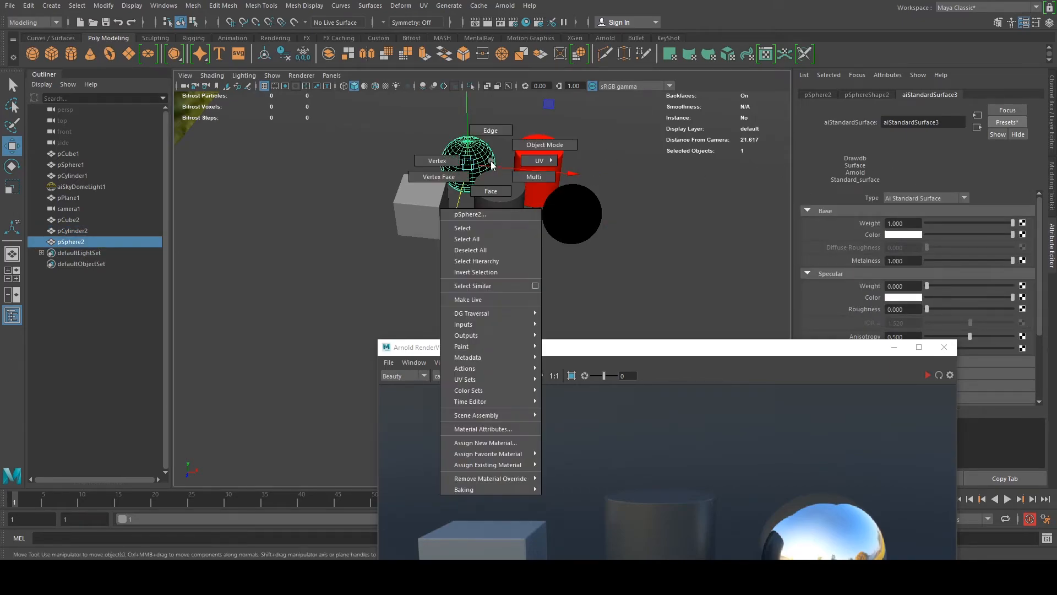
pyautogui.click(492, 444)
pyautogui.click(148, 167)
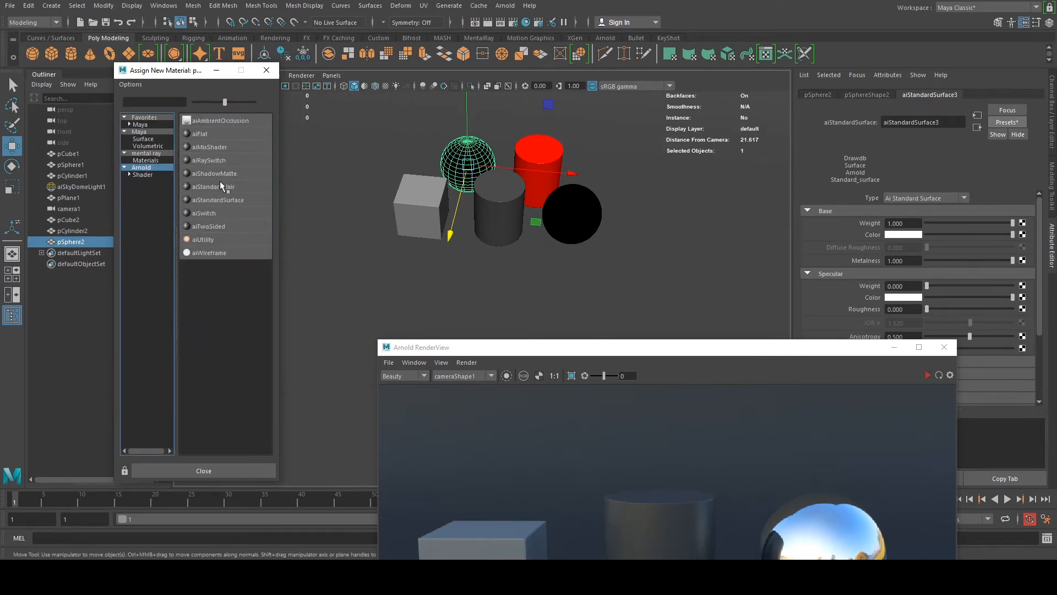
pyautogui.click(225, 199)
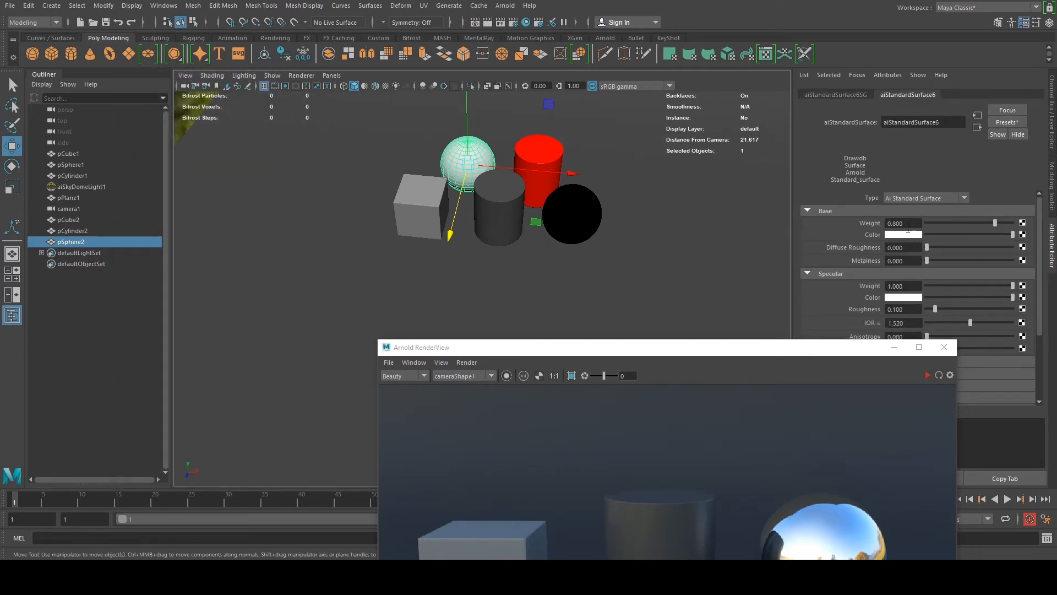
pyautogui.click(1007, 122)
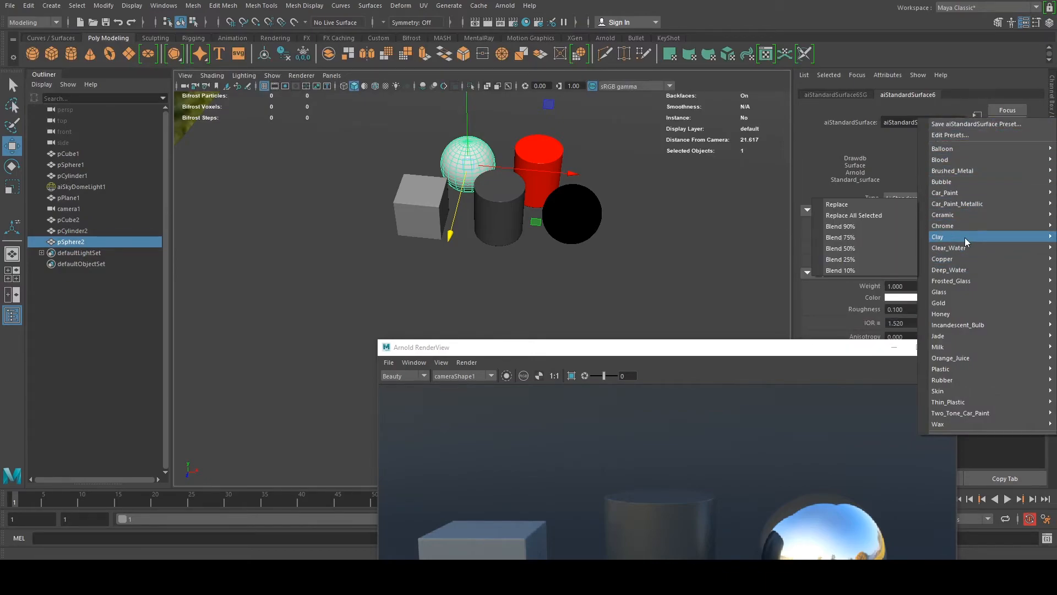
pyautogui.click(898, 302)
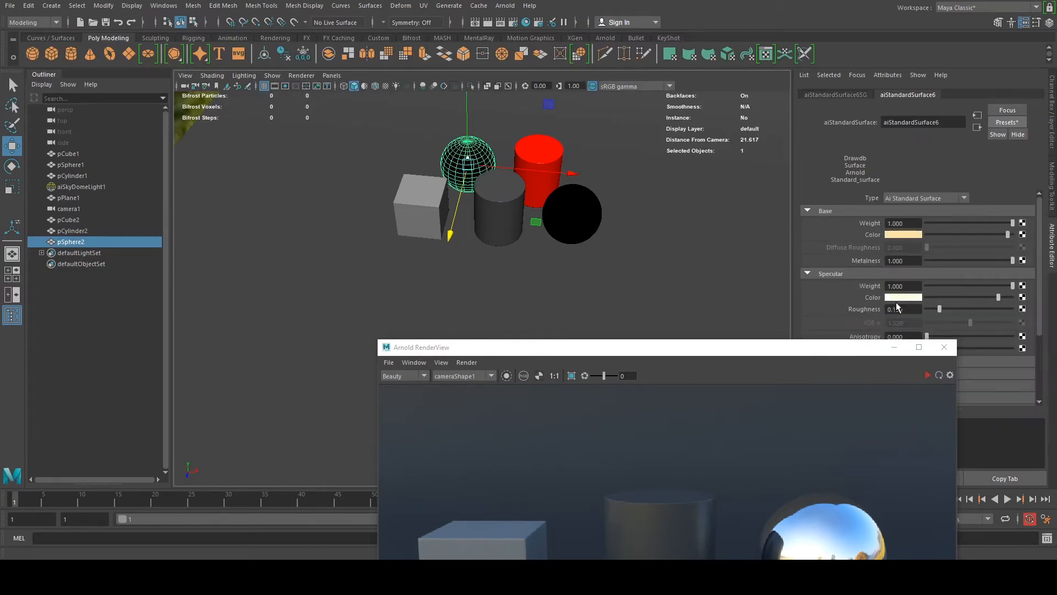
# Render the scene through cameraShape1 and examine the gold sphere and red cylinder among the original objects.
pyautogui.moveTo(703, 356); pyautogui.dragTo(688, 95)
pyautogui.click(911, 115)
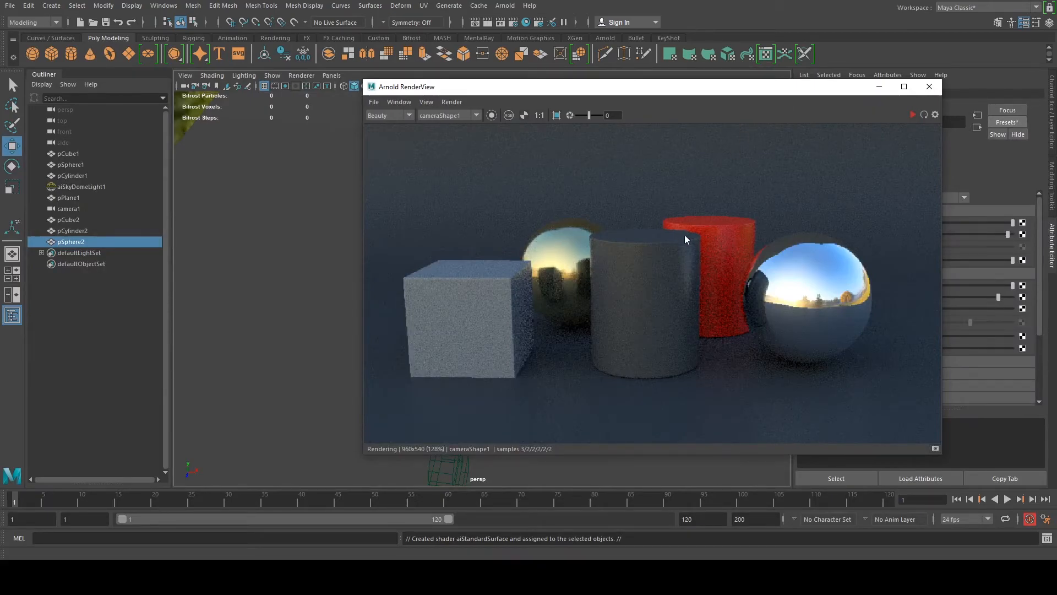
pyautogui.click(676, 254)
pyautogui.click(650, 285)
pyautogui.click(587, 269)
pyautogui.click(515, 291)
pyautogui.click(913, 114)
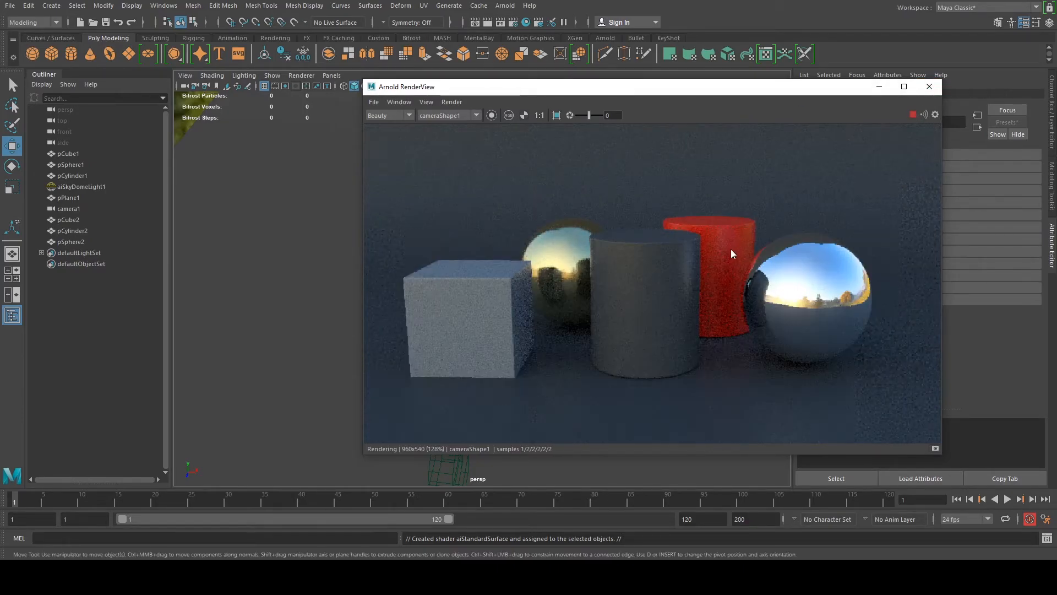
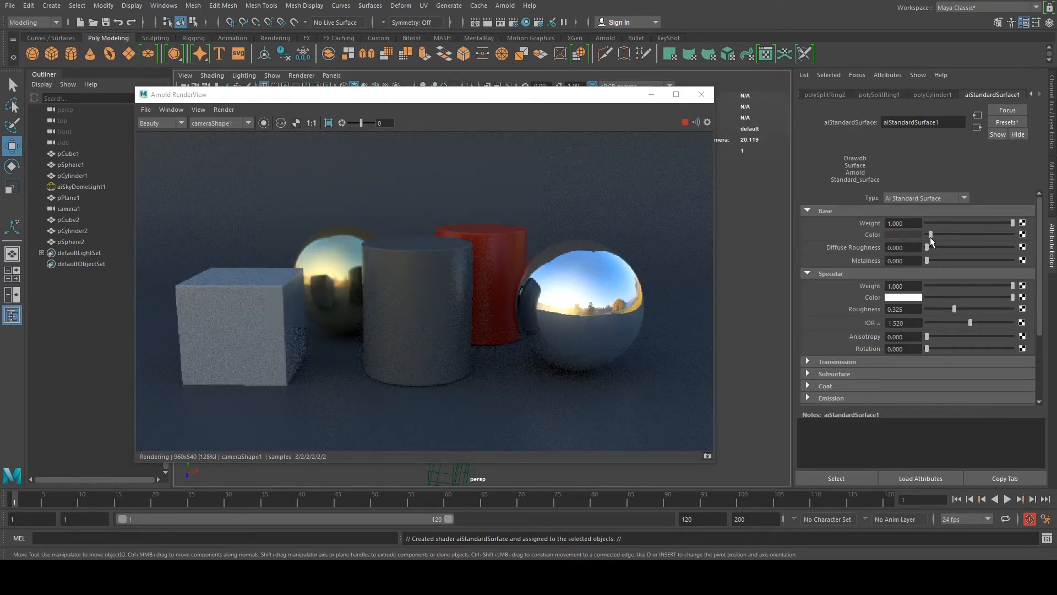
# Darken the front gray cylinder's base color to near black and reduce the red cylinder's specular roughness to about 0.
pyautogui.moveTo(931, 240); pyautogui.dragTo(927, 245)
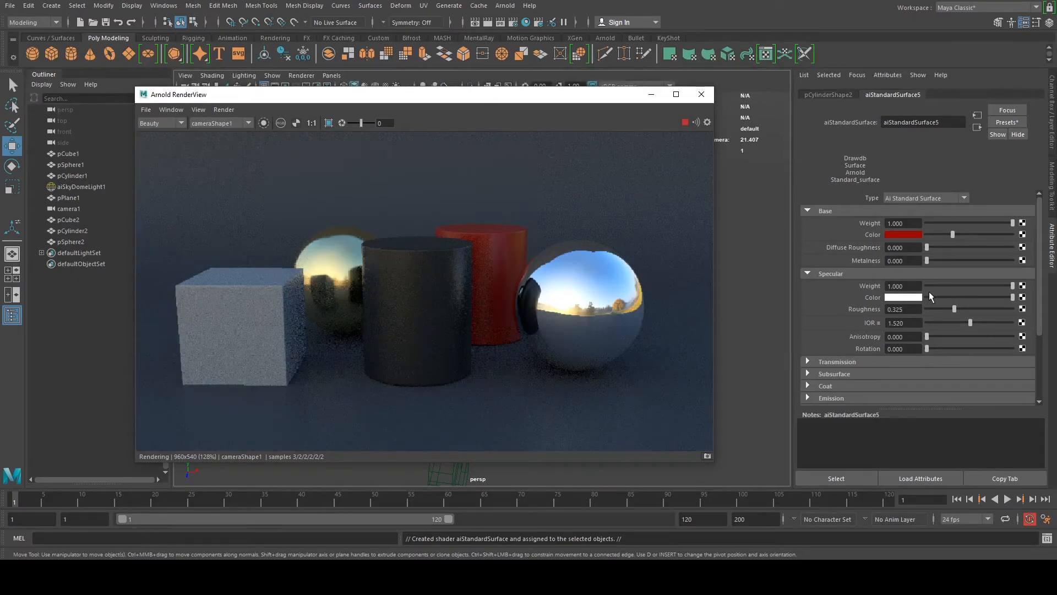
pyautogui.click(930, 293)
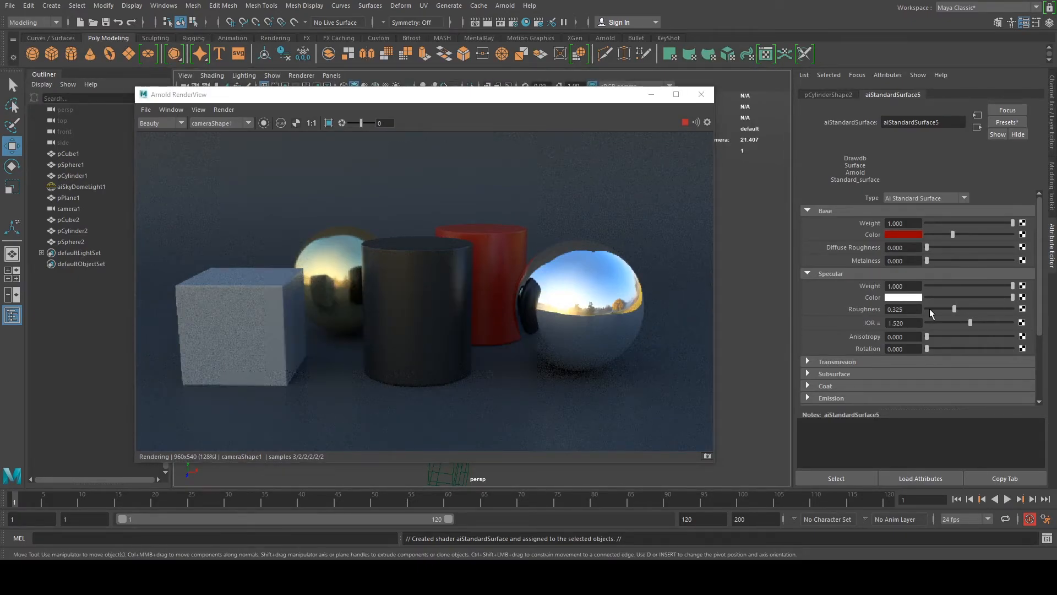
pyautogui.moveTo(930, 309); pyautogui.dragTo(927, 307)
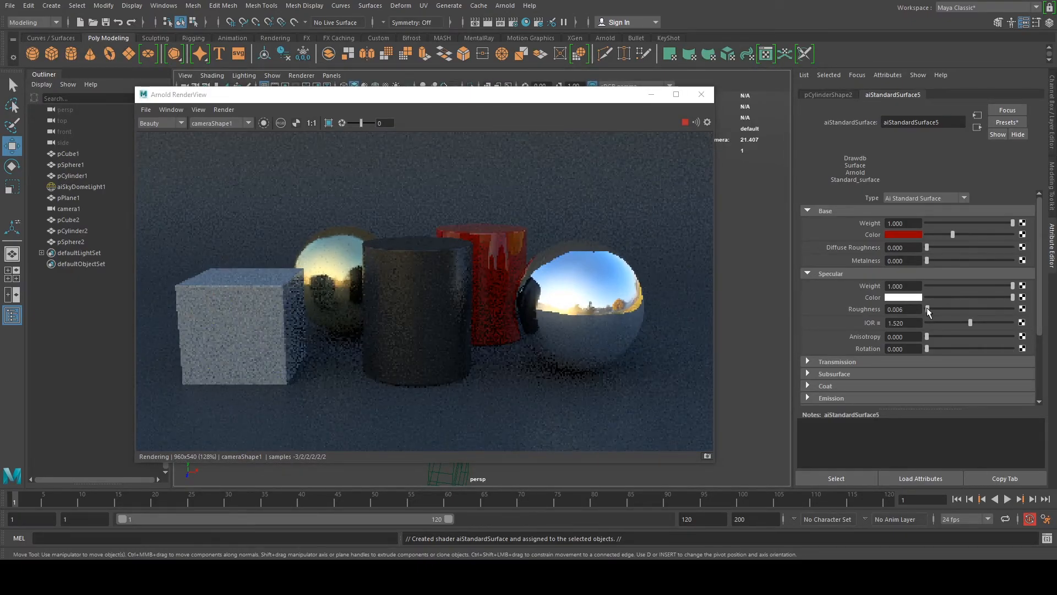
pyautogui.click(581, 238)
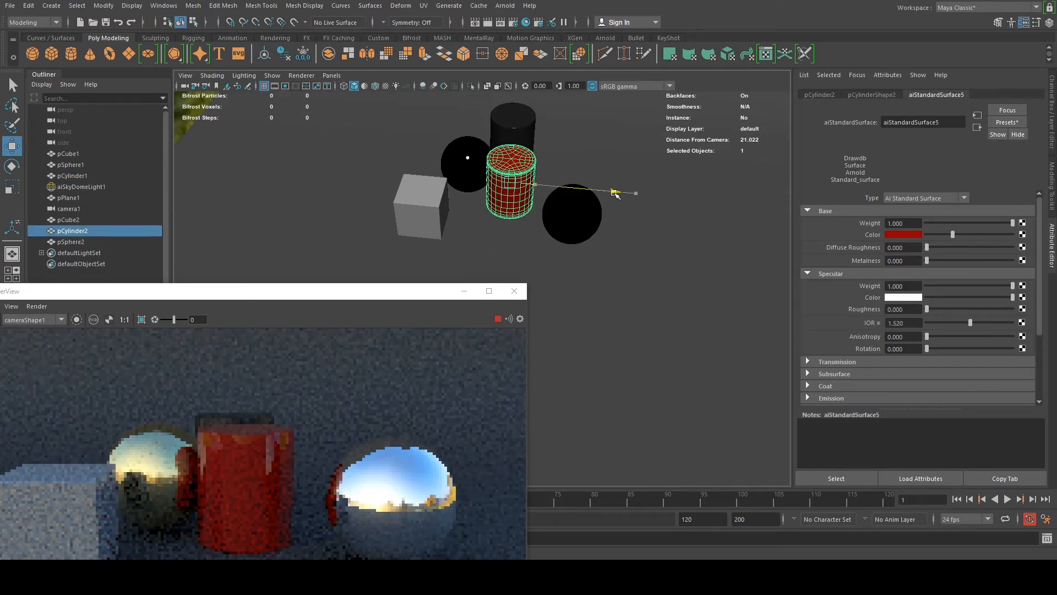
# Place the red cylinder between the two spheres and shift the black cylinder along X so it shows behind it.
pyautogui.moveTo(616, 193); pyautogui.dragTo(621, 192)
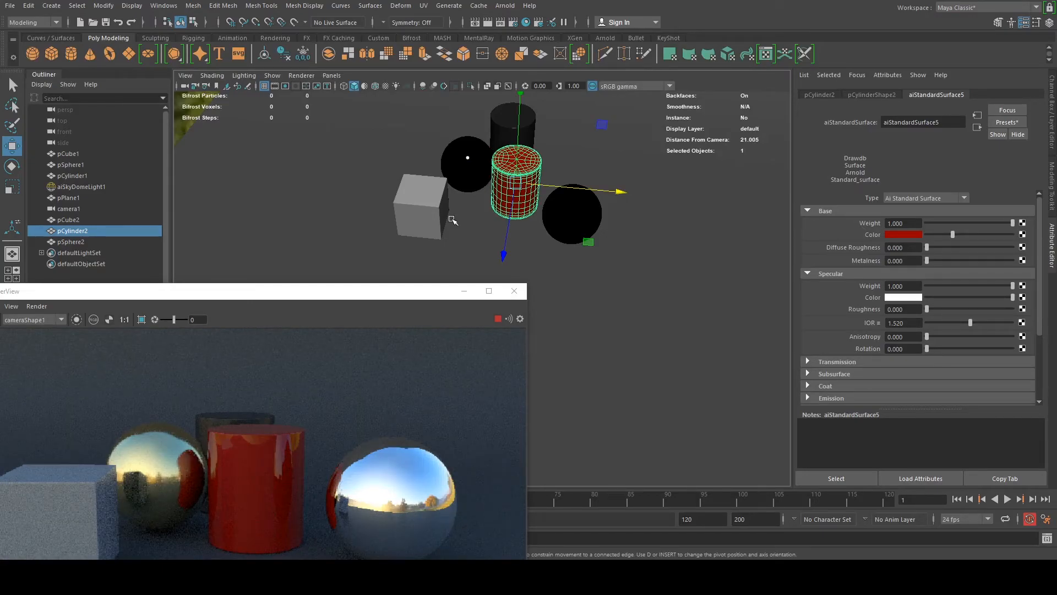
pyautogui.click(513, 122)
pyautogui.moveTo(615, 147); pyautogui.dragTo(663, 152)
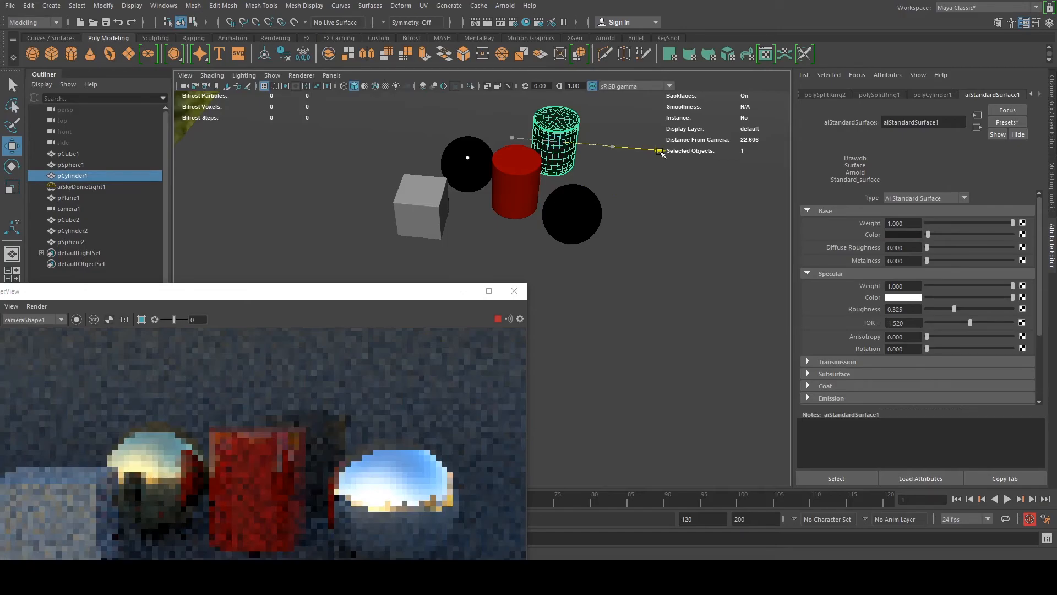
pyautogui.moveTo(421, 292); pyautogui.dragTo(716, 103)
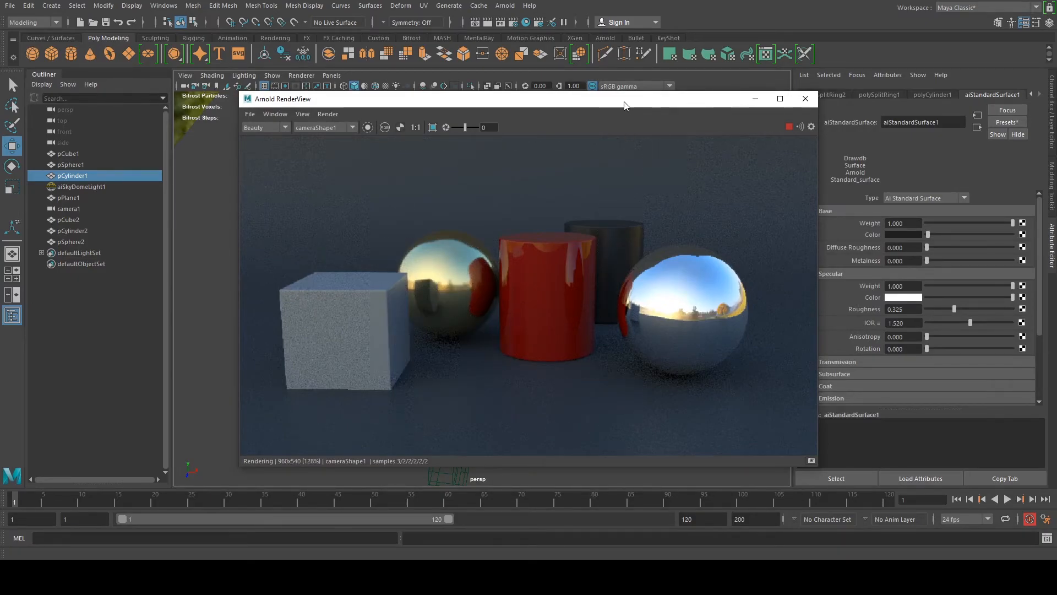
# Set the red cylinder's specular roughness to 0.448 and check the softer reflections in the render.
pyautogui.click(584, 266)
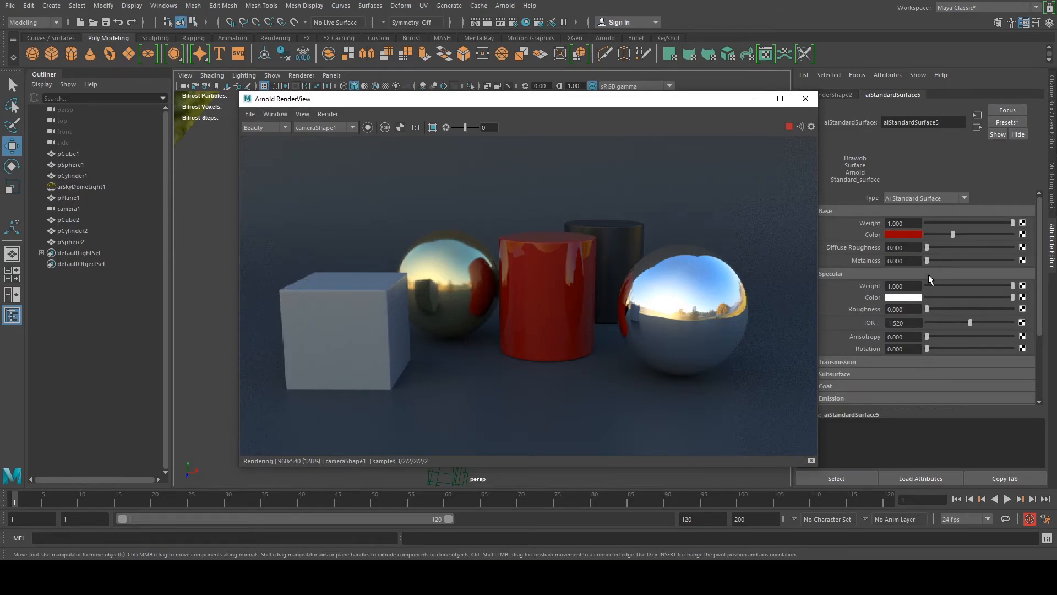
pyautogui.moveTo(930, 247)
pyautogui.mouseDown()
pyautogui.moveTo(947, 247)
pyautogui.moveTo(918, 248)
pyautogui.mouseUp()
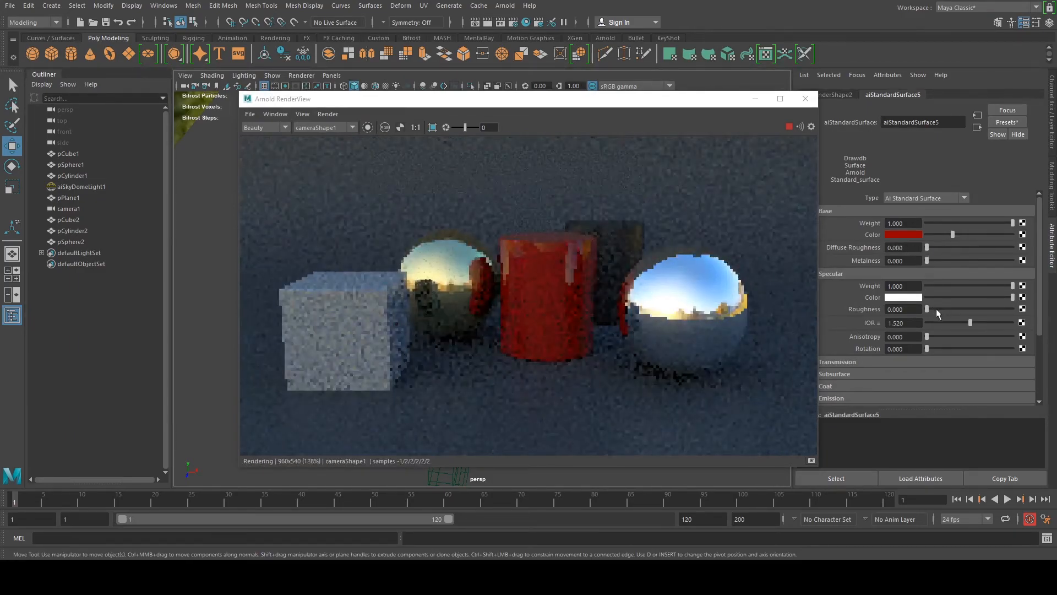
pyautogui.moveTo(942, 309); pyautogui.dragTo(964, 309)
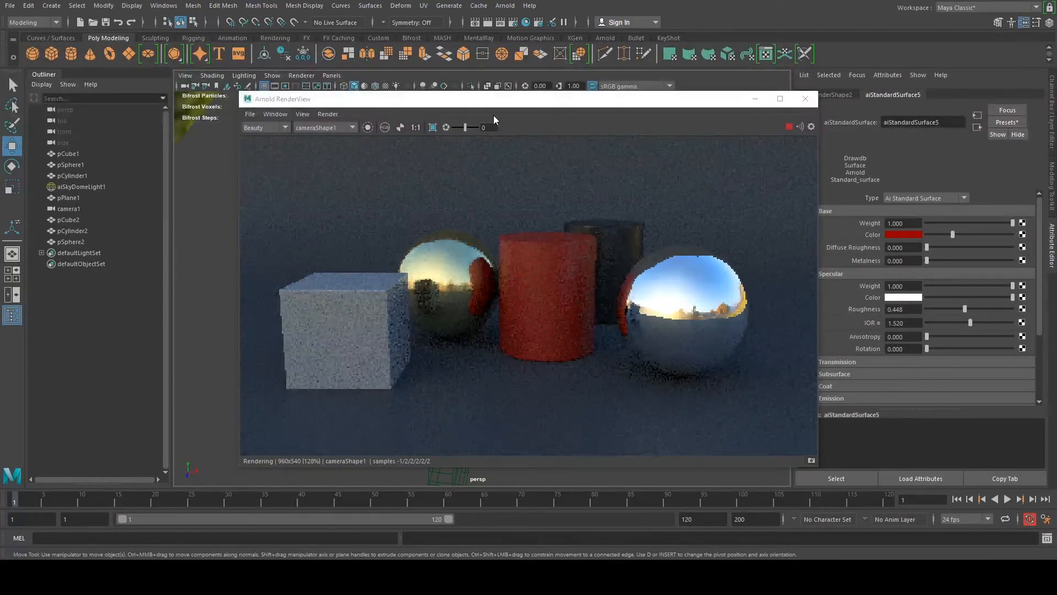
pyautogui.moveTo(530, 103); pyautogui.dragTo(622, 86)
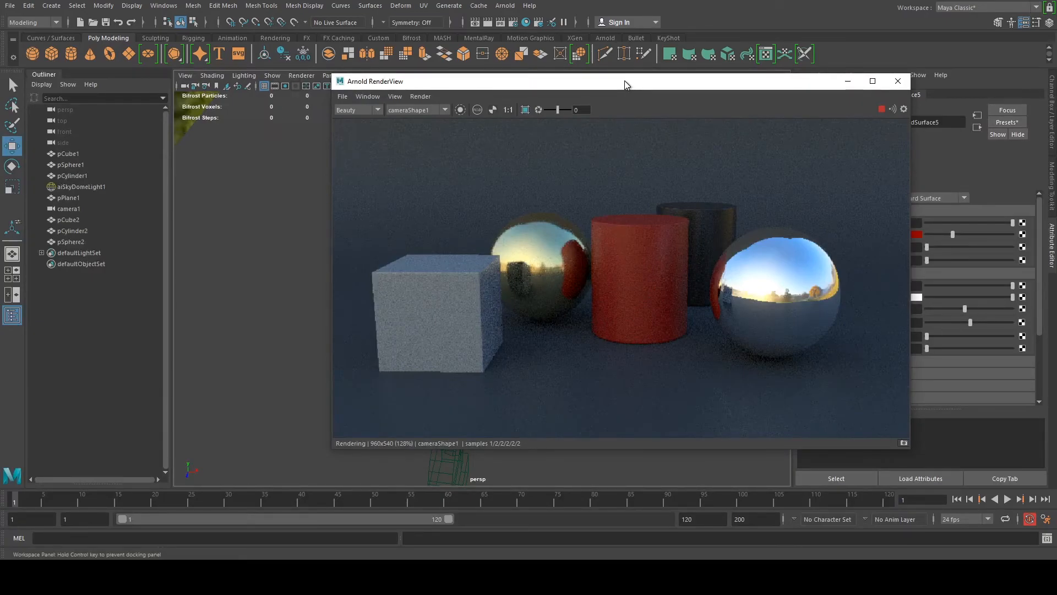
pyautogui.moveTo(625, 81); pyautogui.dragTo(624, 77)
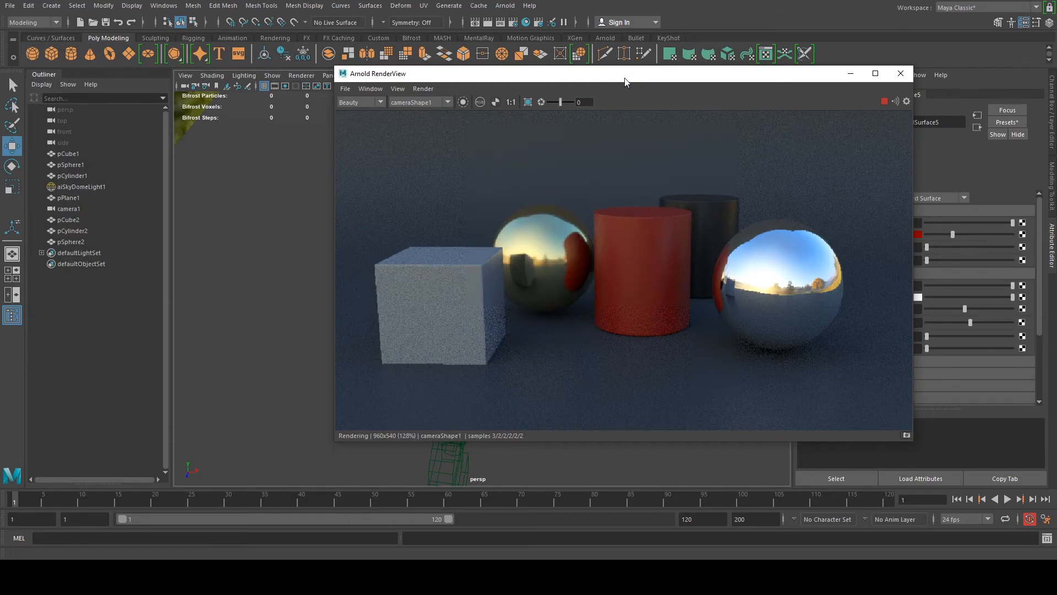
# Select camera1 and look through it in the viewport.
pyautogui.moveTo(625, 81); pyautogui.dragTo(855, 302)
pyautogui.click(452, 420)
pyautogui.press('space')
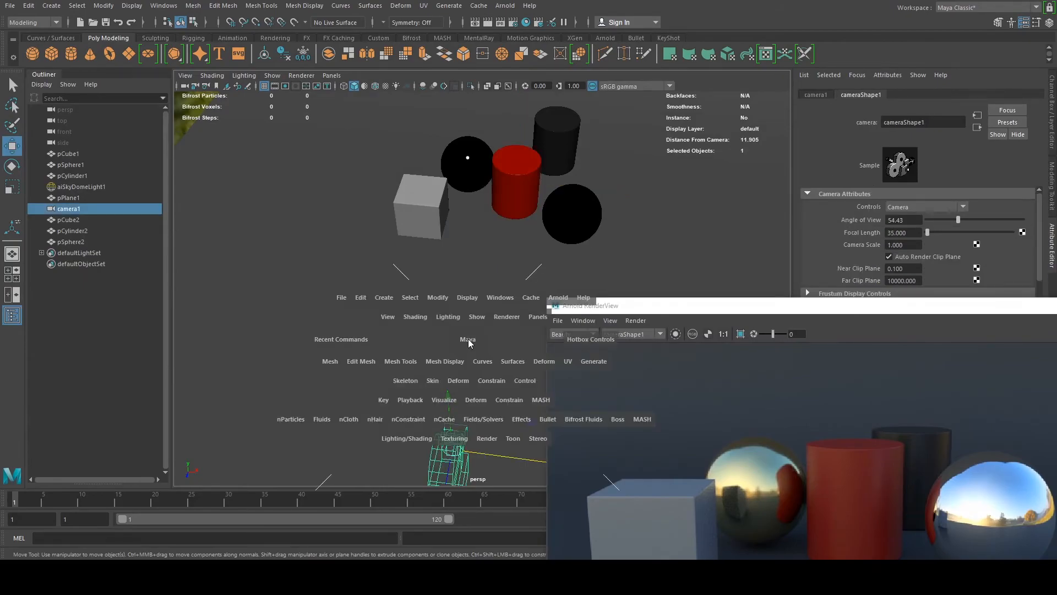
pyautogui.click(547, 315)
pyautogui.click(567, 365)
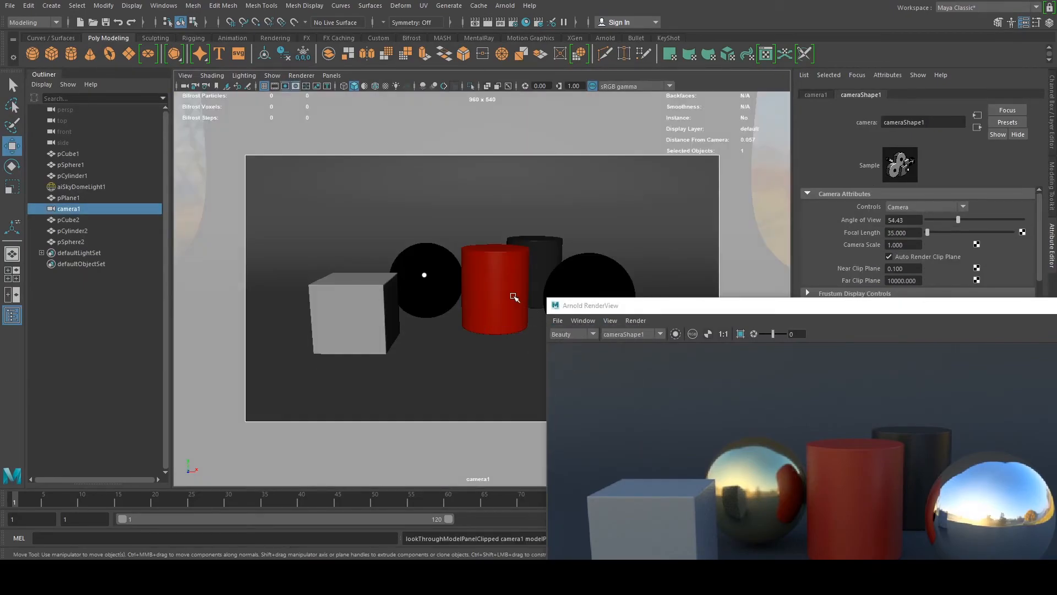
# Move camera1 closer to the objects and reframe the shot around the red cylinder and the two spheres.
pyautogui.scroll(2, 504, 310)
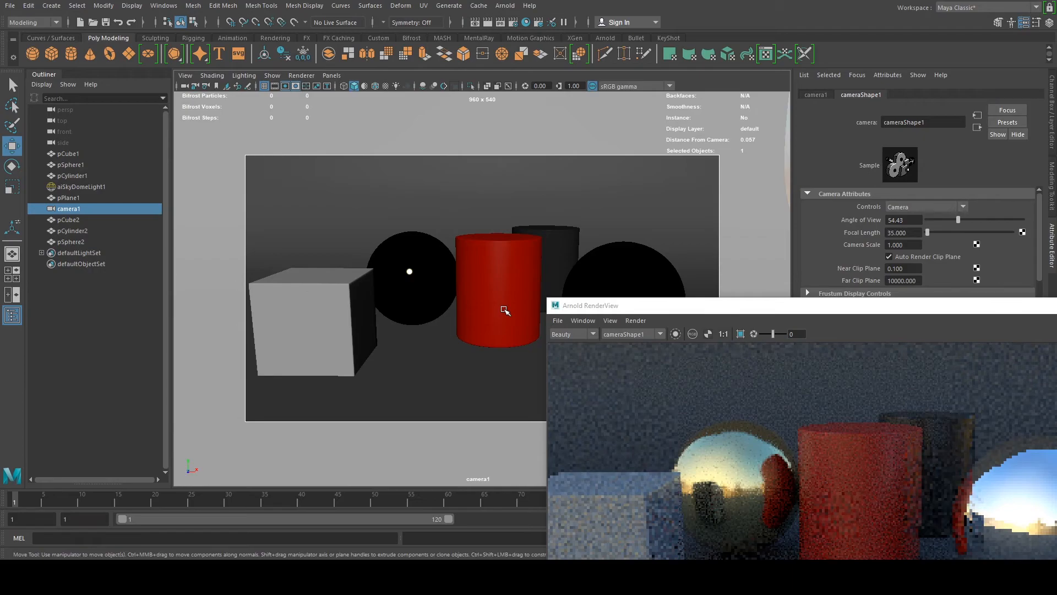
pyautogui.scroll(1, 497, 302)
pyautogui.scroll(3, 499, 301)
pyautogui.keyDown('alt'); pyautogui.moveTo(517, 298); pyautogui.dragTo(512, 288, button='middle'); pyautogui.keyUp('alt')
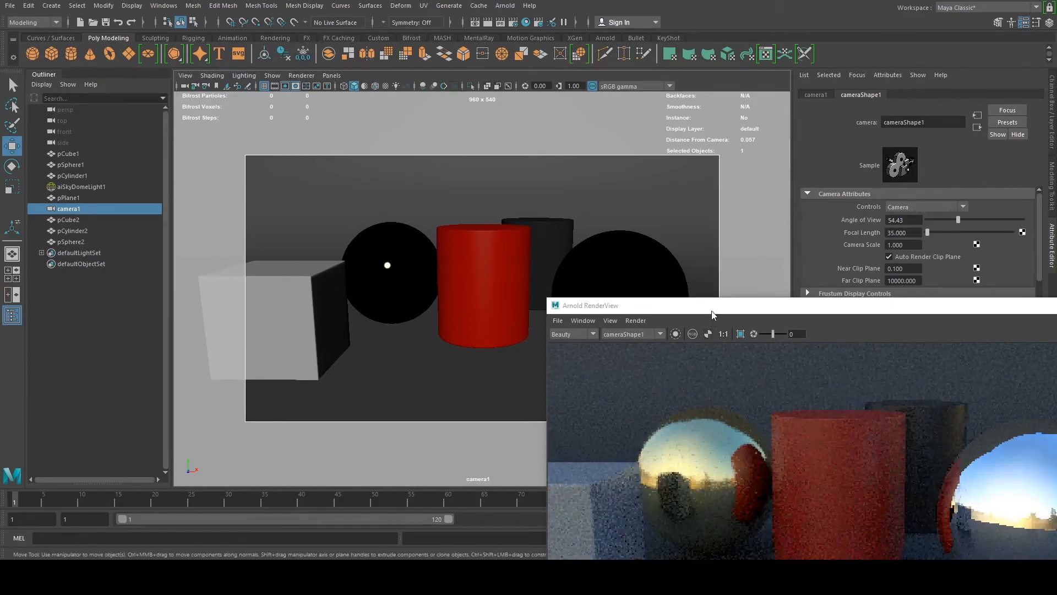
# Examine the reframed render at full-screen size, then return the render view to a floating window.
pyautogui.moveTo(711, 308); pyautogui.dragTo(493, 113)
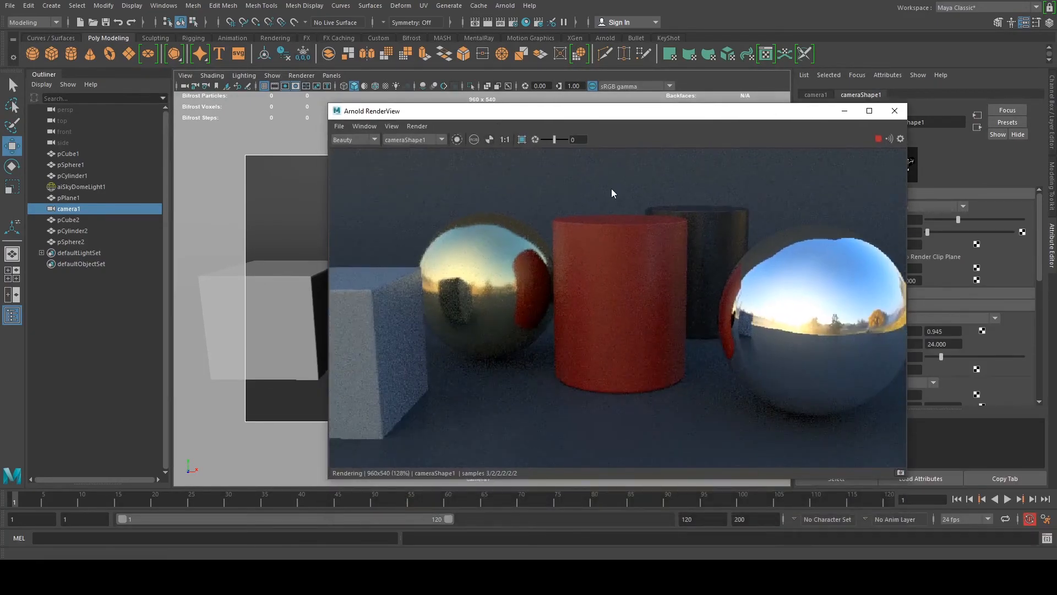
pyautogui.moveTo(651, 112); pyautogui.dragTo(677, 141)
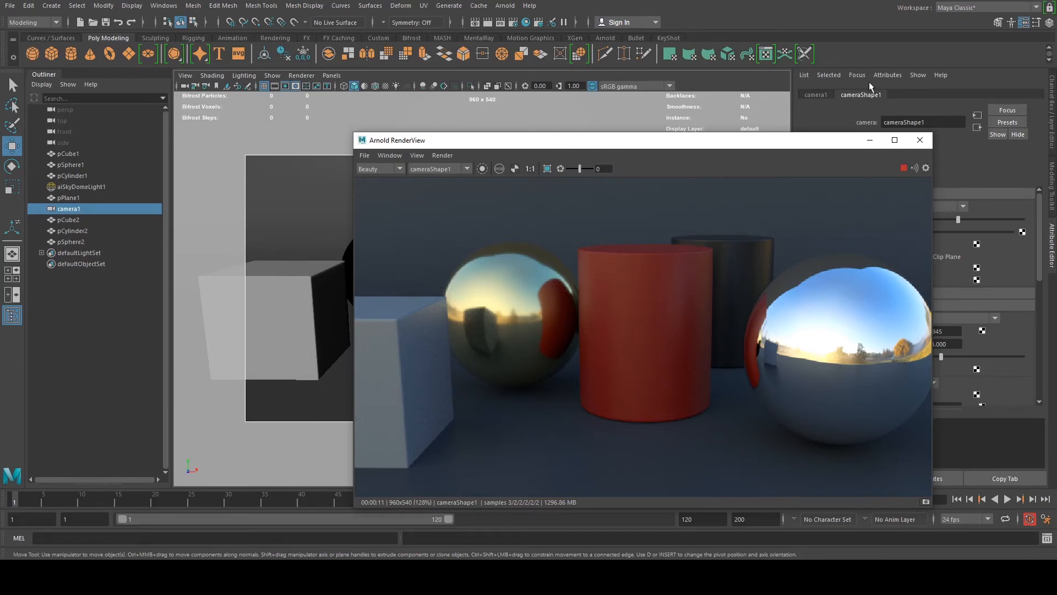
pyautogui.click(895, 140)
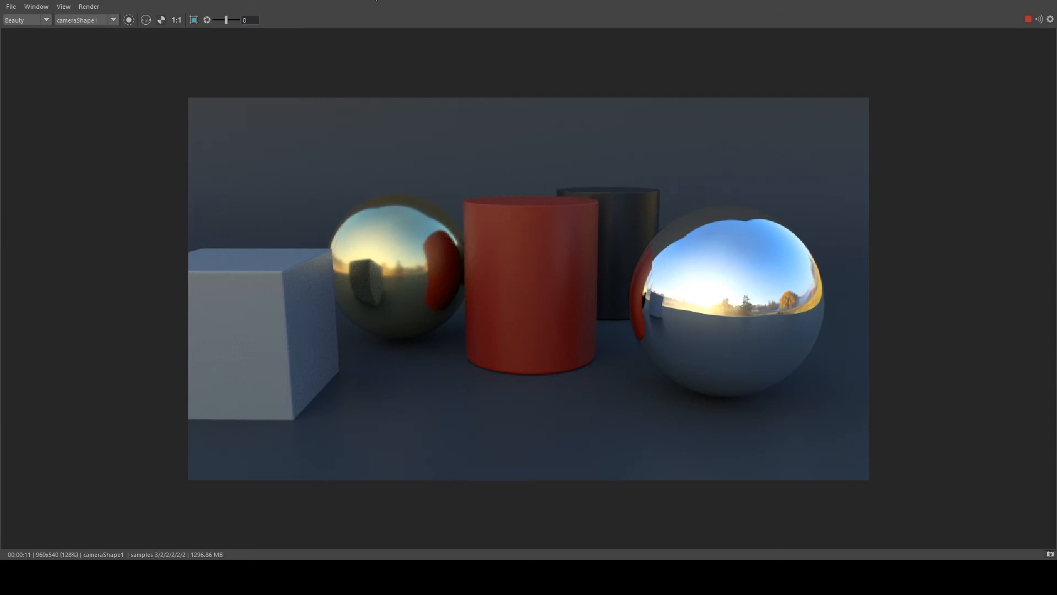
pyautogui.moveTo(377, 2); pyautogui.dragTo(653, 82)
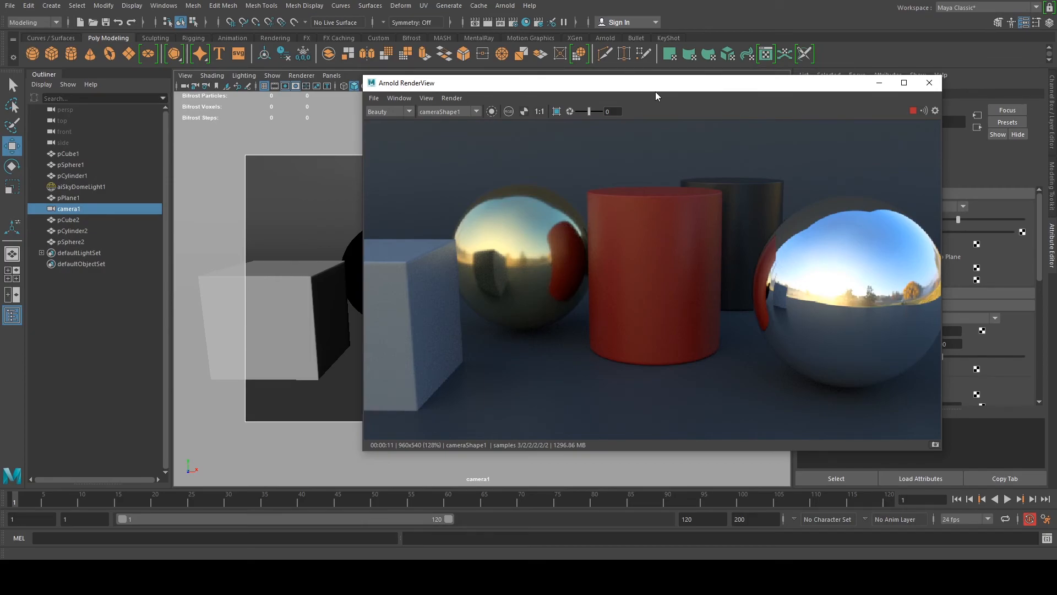
pyautogui.moveTo(514, 79); pyautogui.dragTo(515, 81)
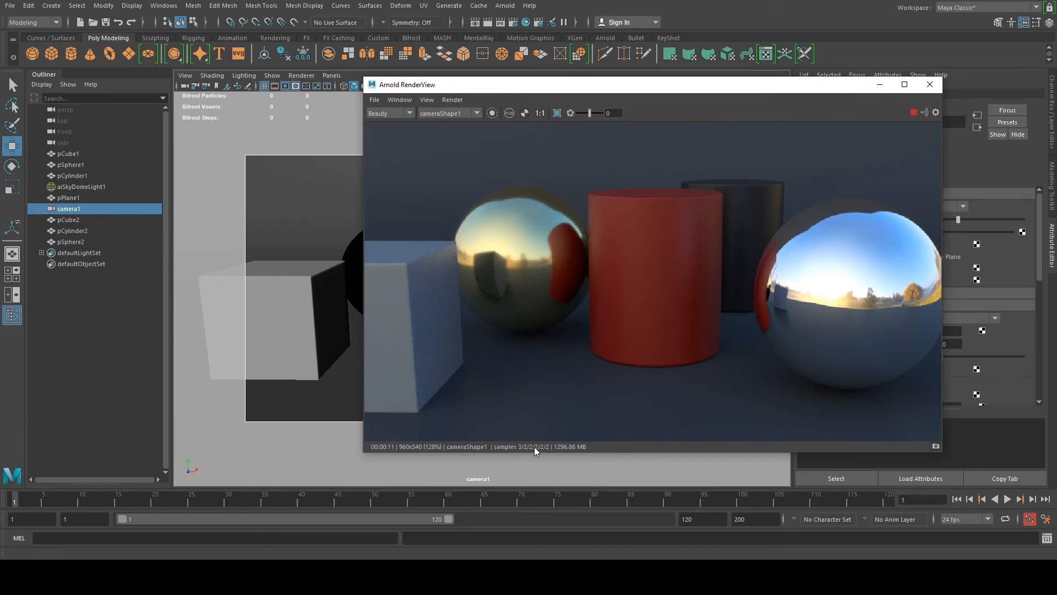
# Set the Arnold render sampling to Camera (AA) 5, Diffuse 3, Specular 4 and Volume Indirect 3.
pyautogui.click(513, 23)
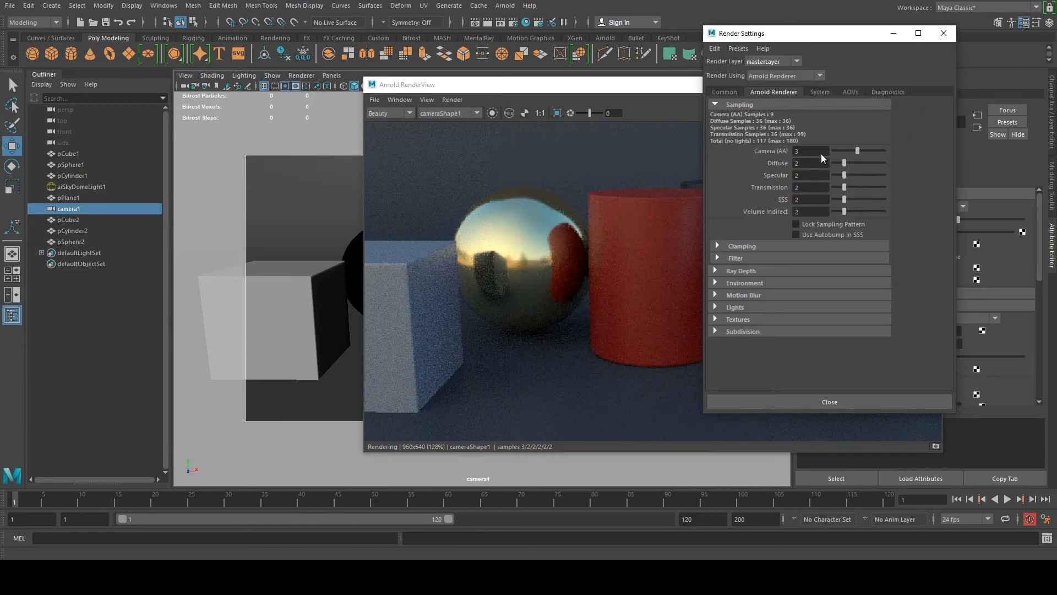
pyautogui.doubleClick(821, 155)
pyautogui.write('5')
pyautogui.doubleClick(798, 175)
pyautogui.write('4')
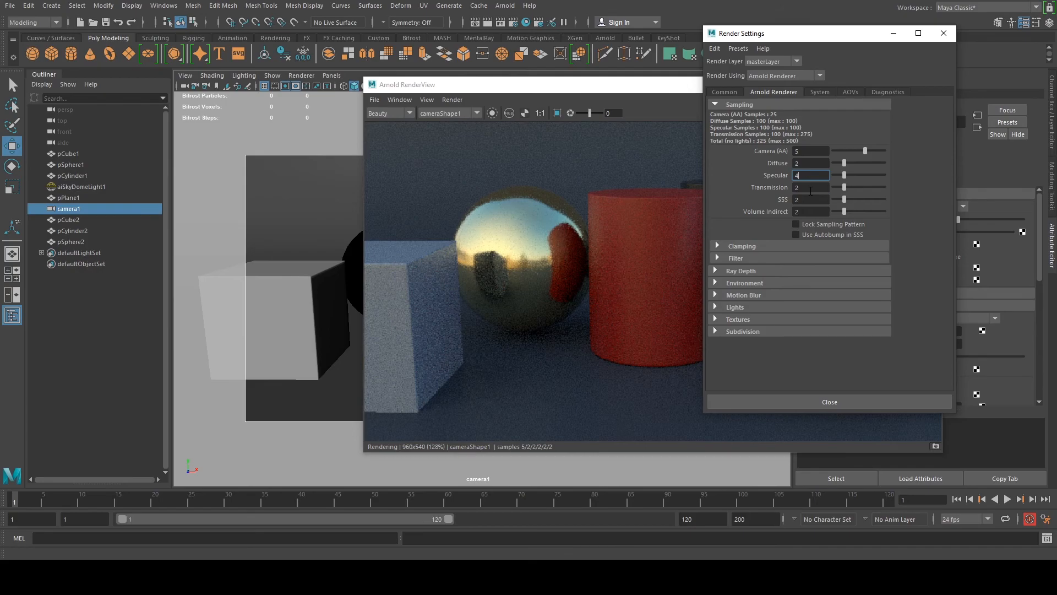
pyautogui.doubleClick(796, 163)
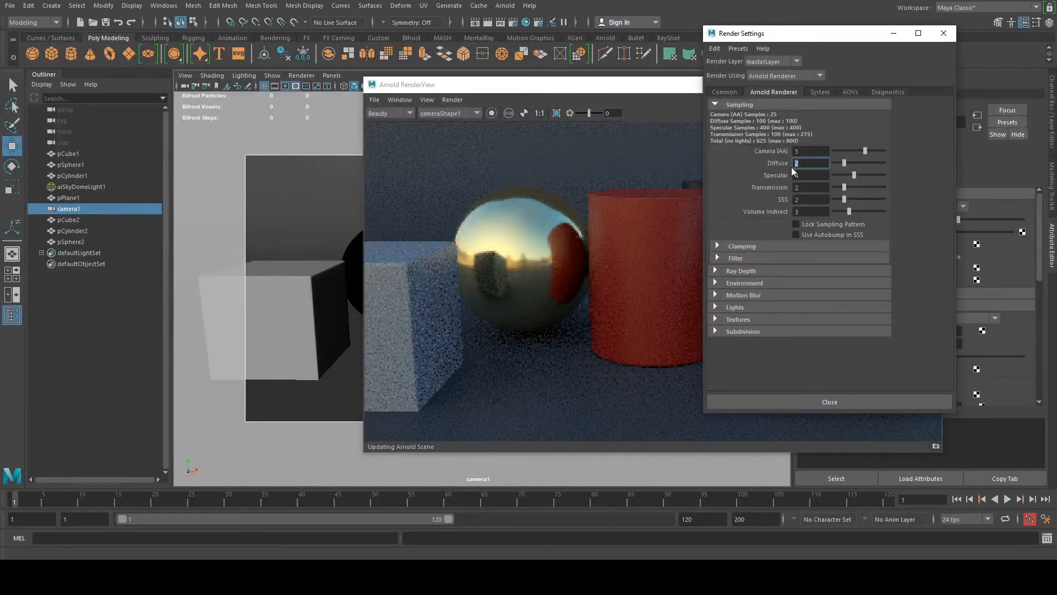
pyautogui.write('3')
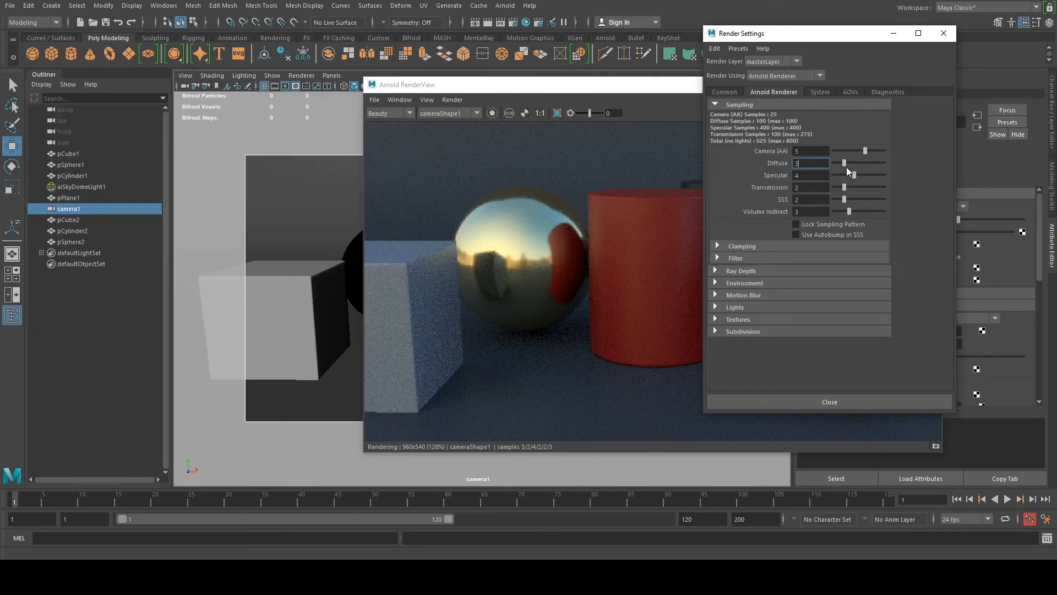
pyautogui.click(817, 175)
# Minimise the render settings and examine the resampled render at full-screen size for noise, then restore the floating render view.
pyautogui.click(894, 34)
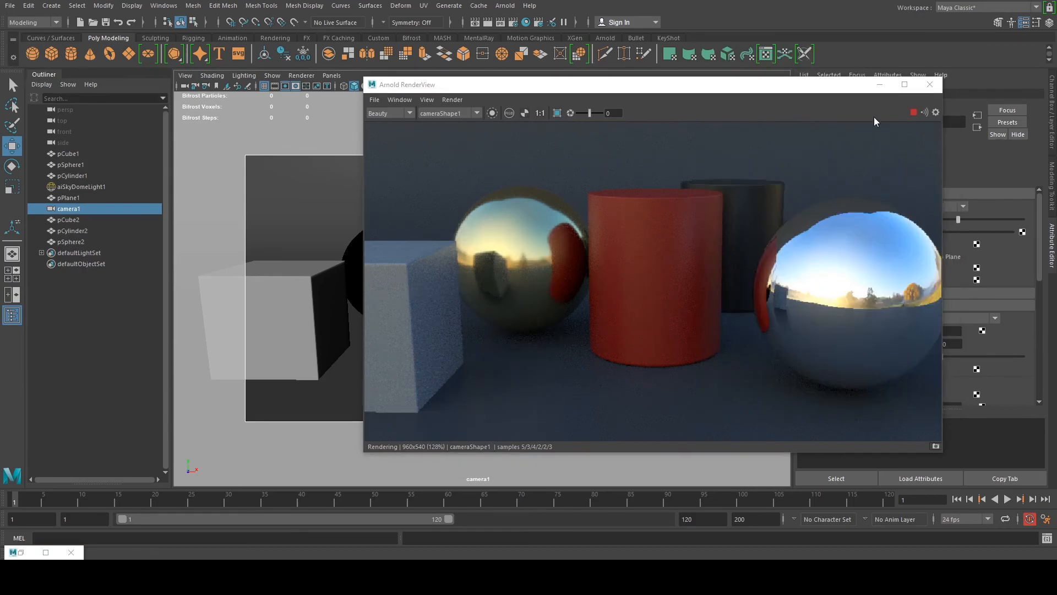
pyautogui.click(903, 87)
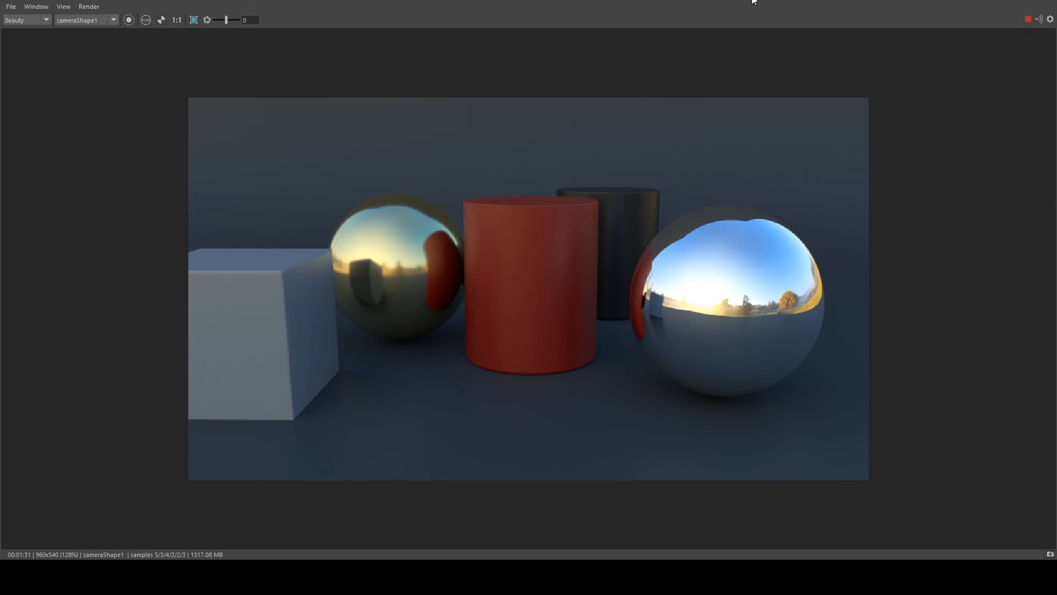
pyautogui.moveTo(755, 2); pyautogui.dragTo(645, 77)
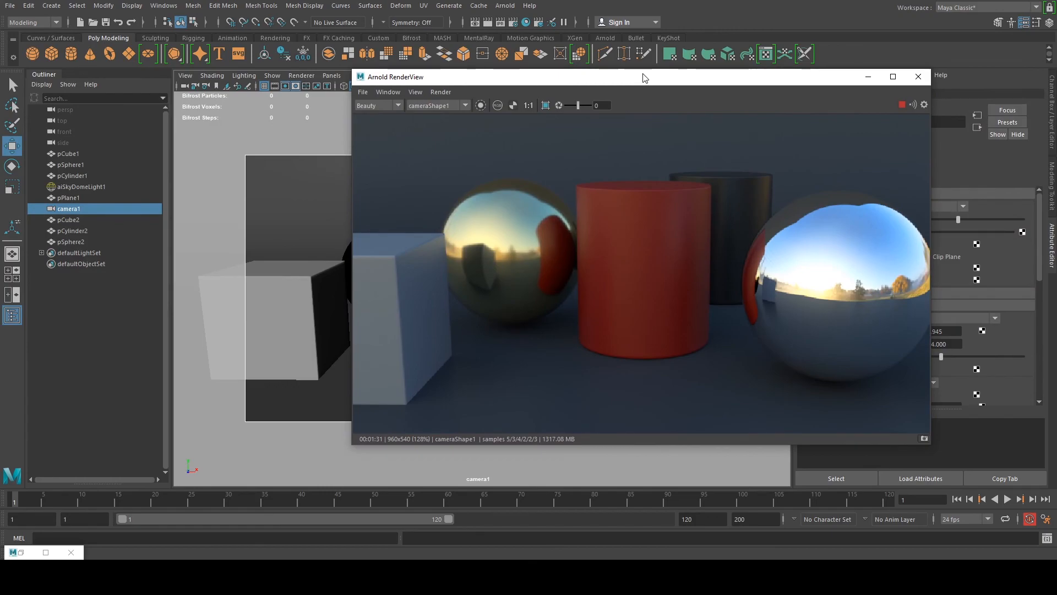